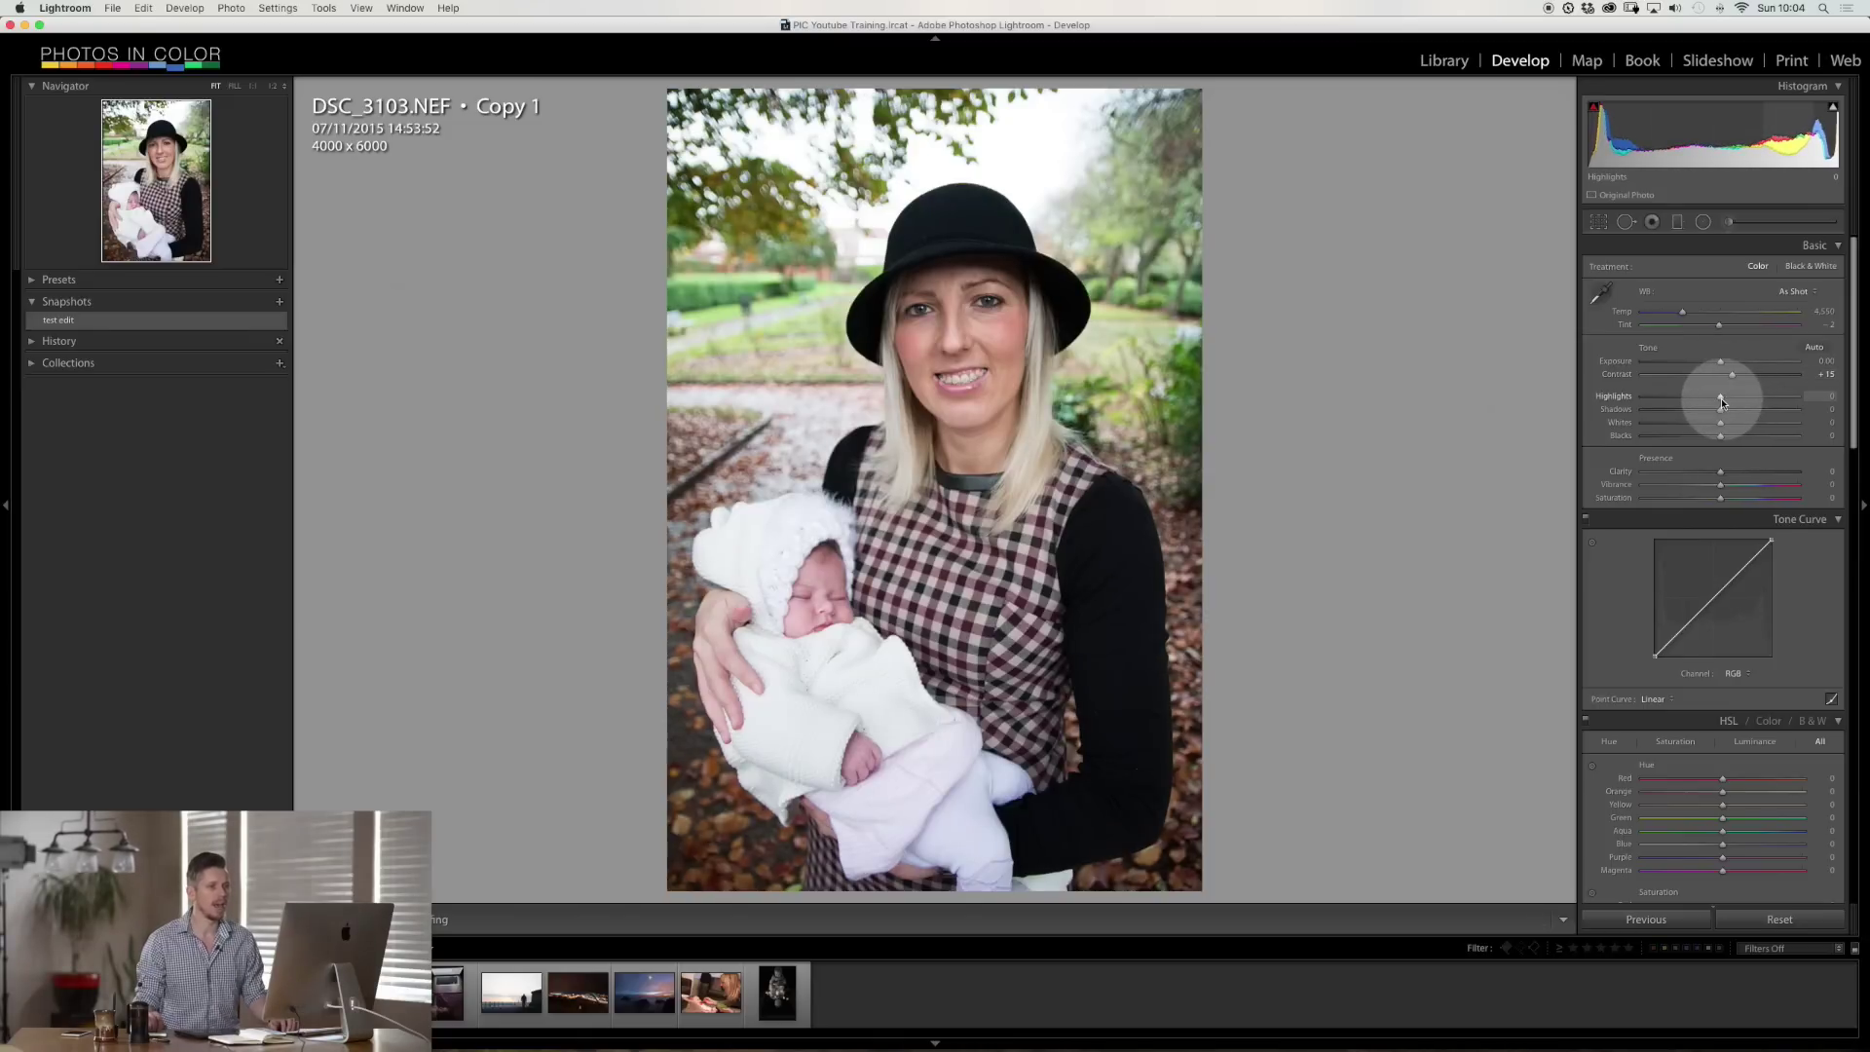
- Pull Highlights down to -57 and lift Shadows, checking the hat and eyes at 1:1
click(1746, 397)
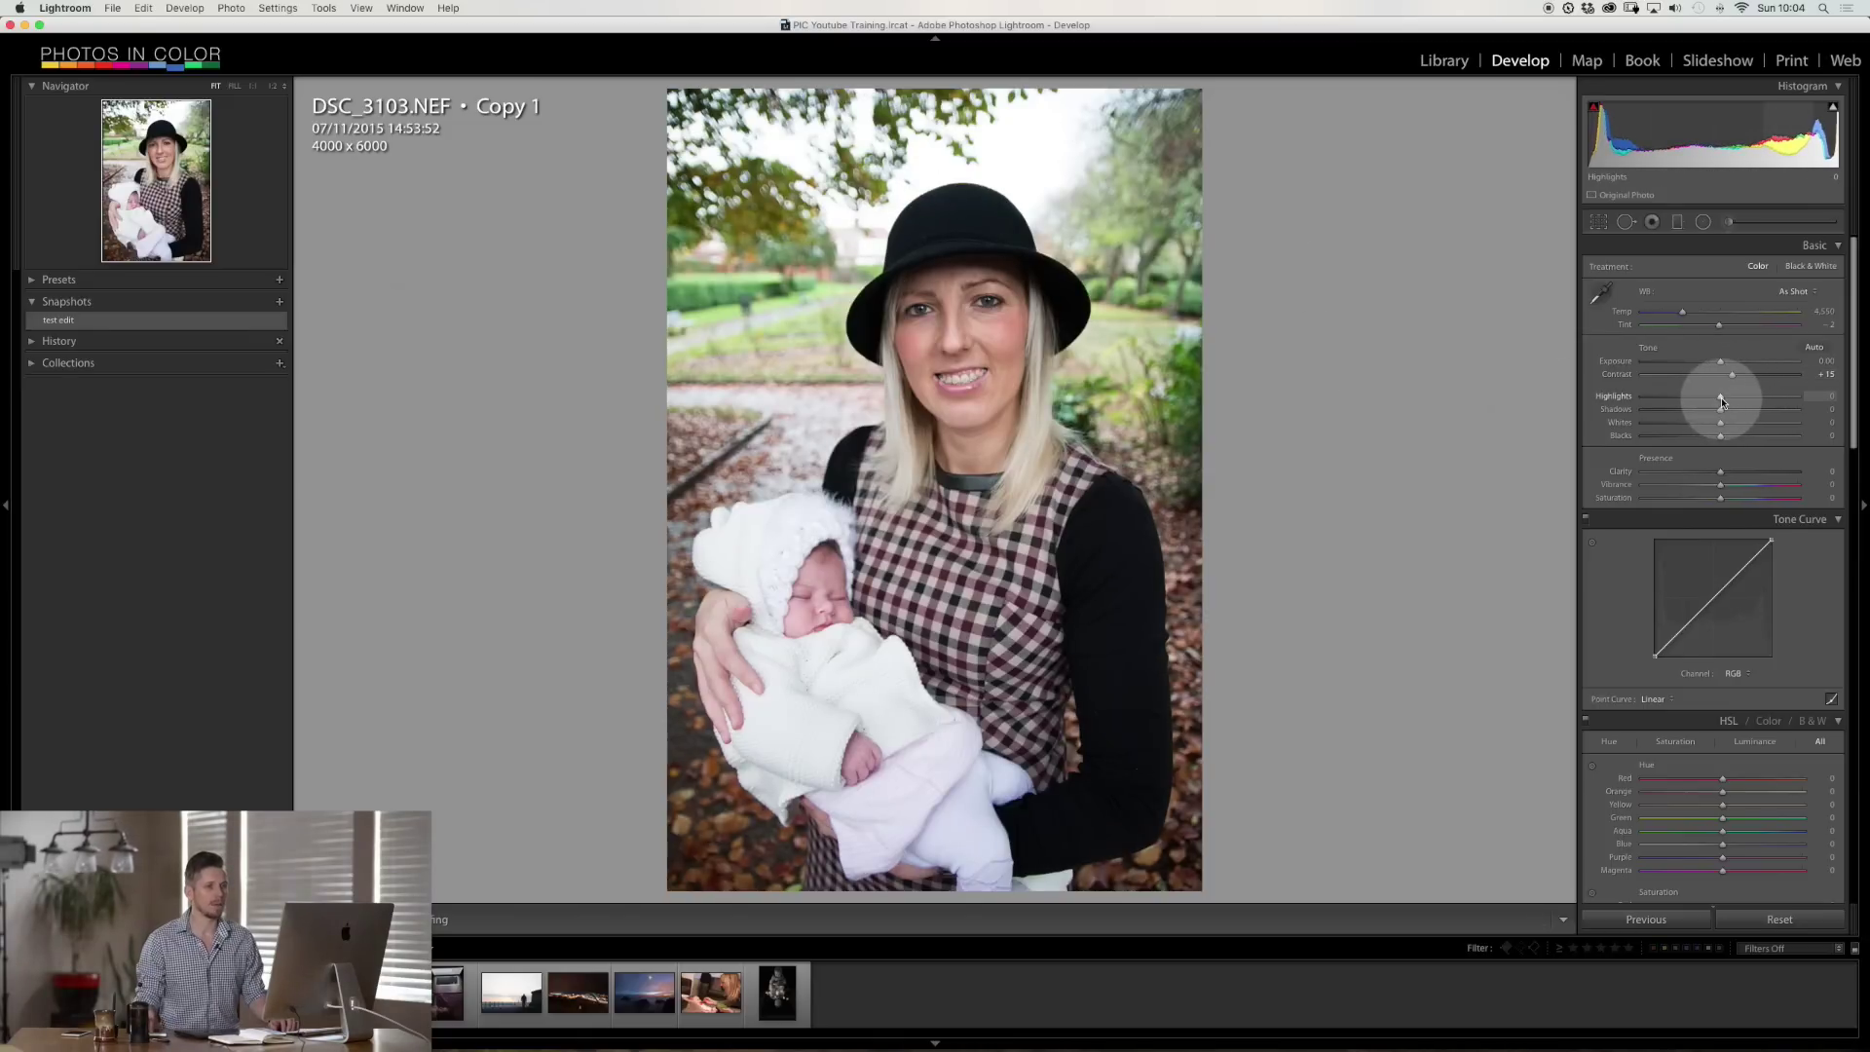
drag(1721, 401, 1676, 402)
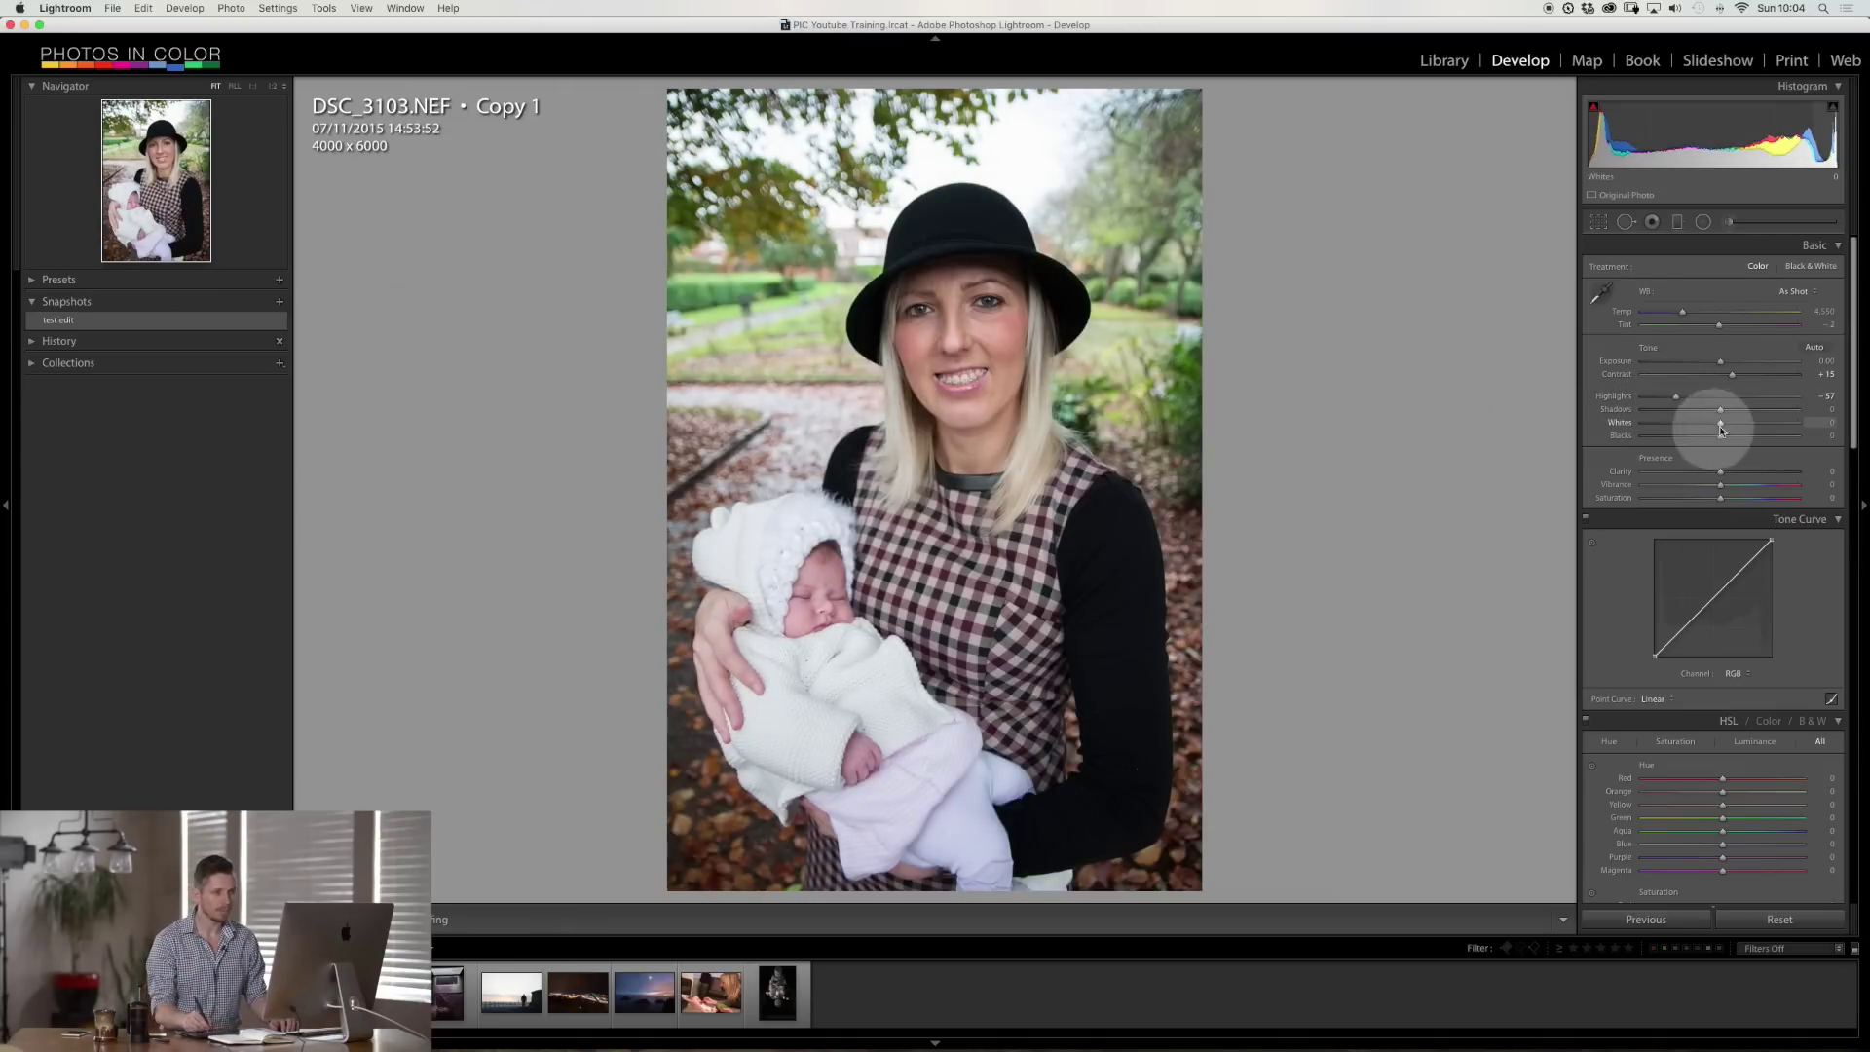
drag(1743, 415, 1778, 409)
click(960, 223)
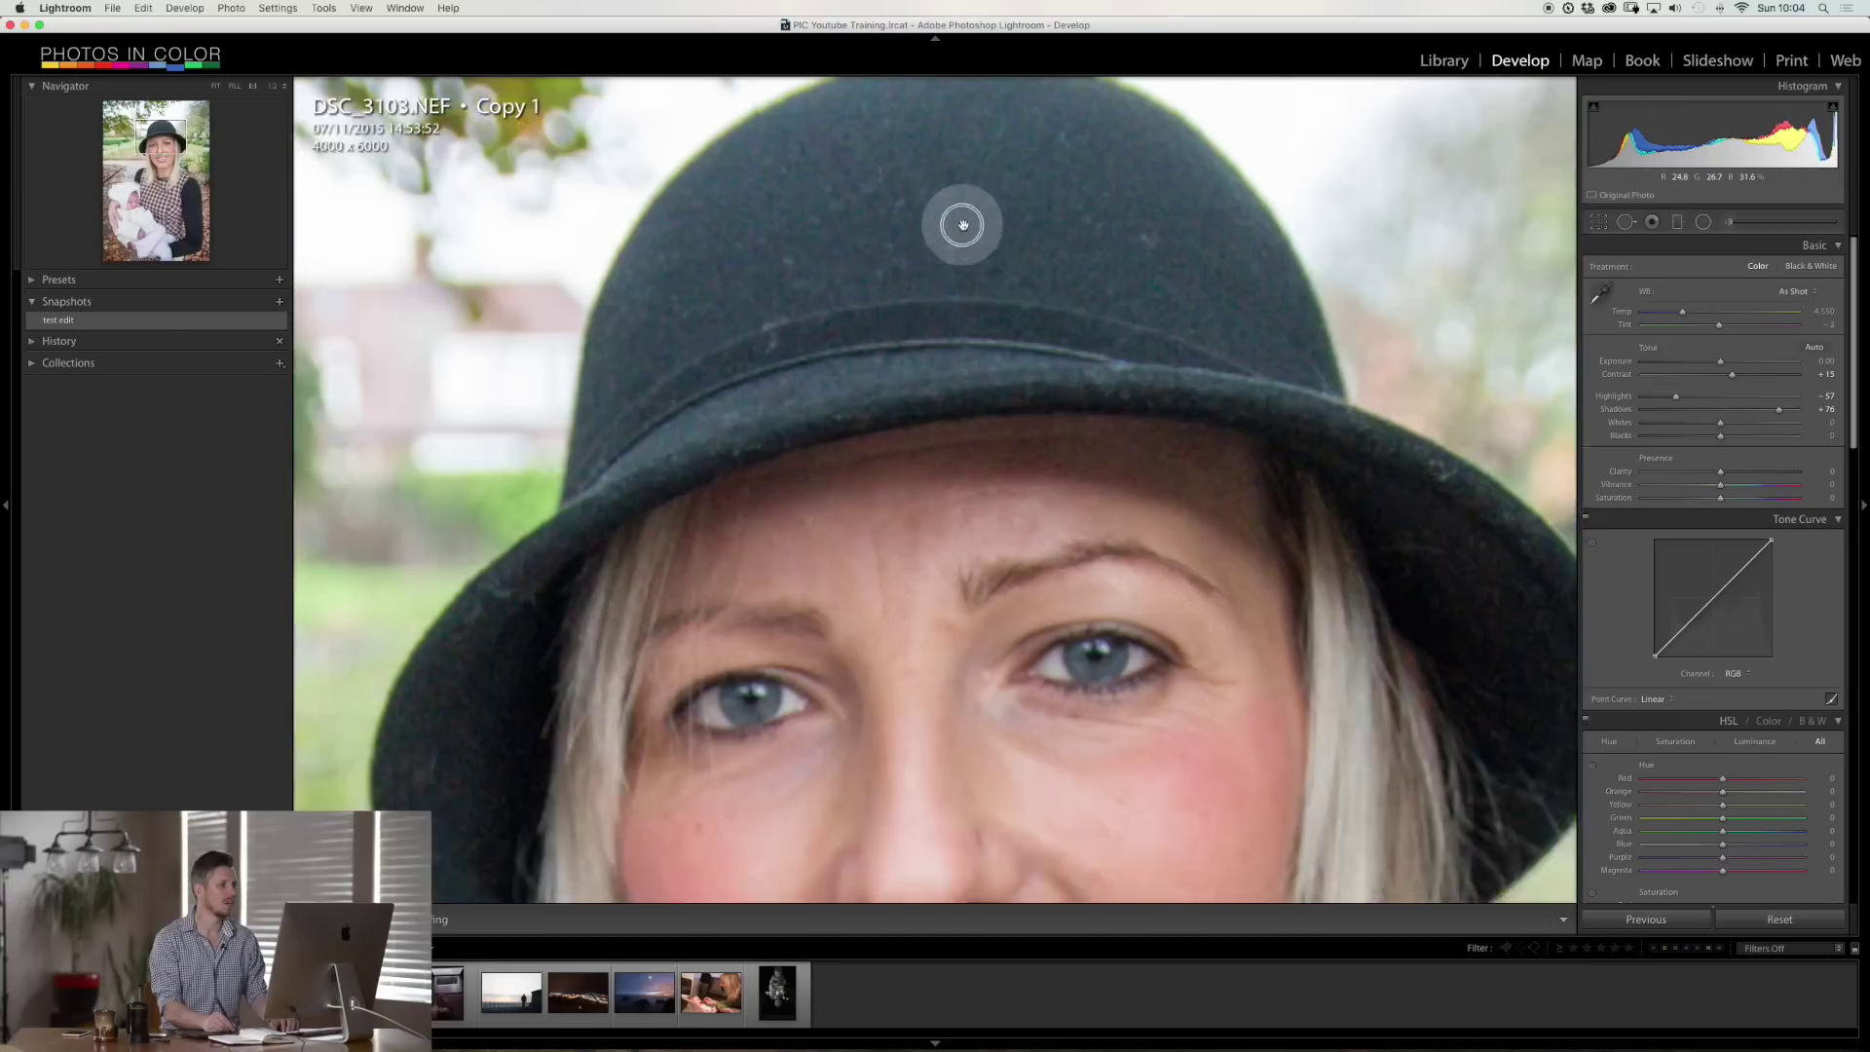
drag(932, 250, 940, 297)
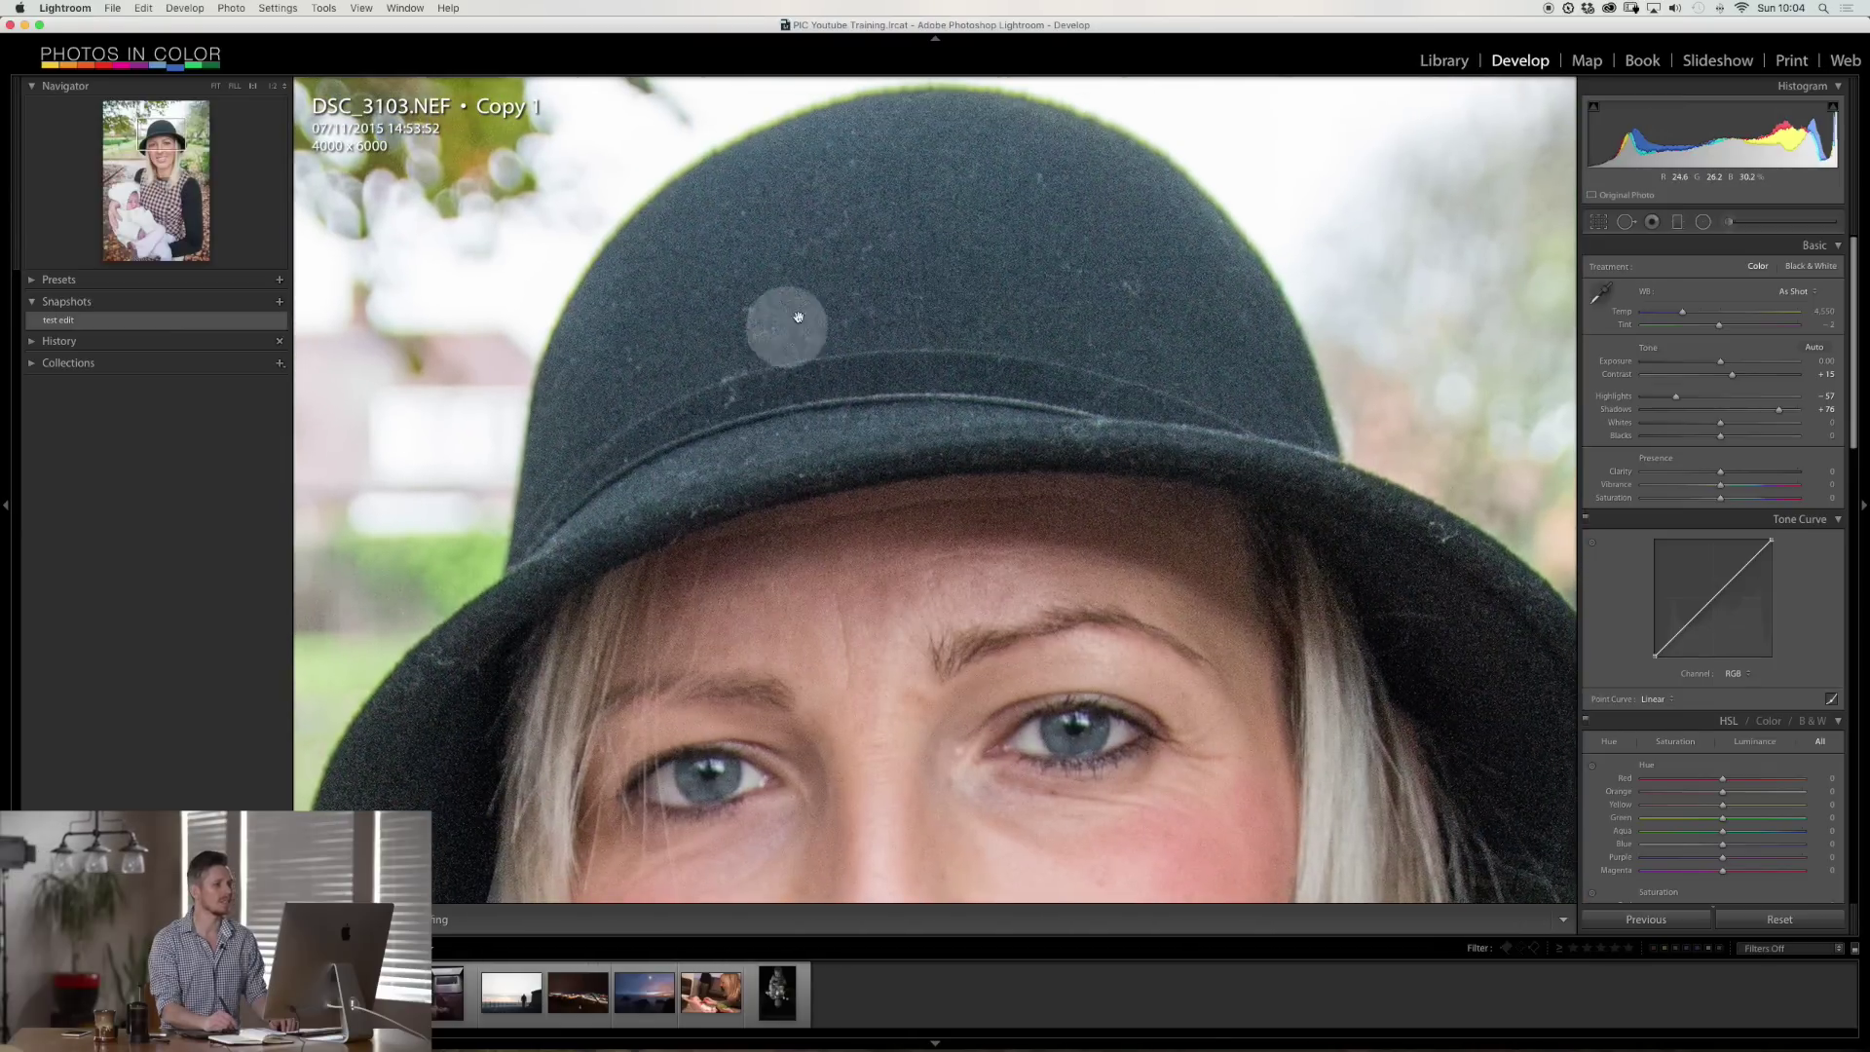
click(920, 388)
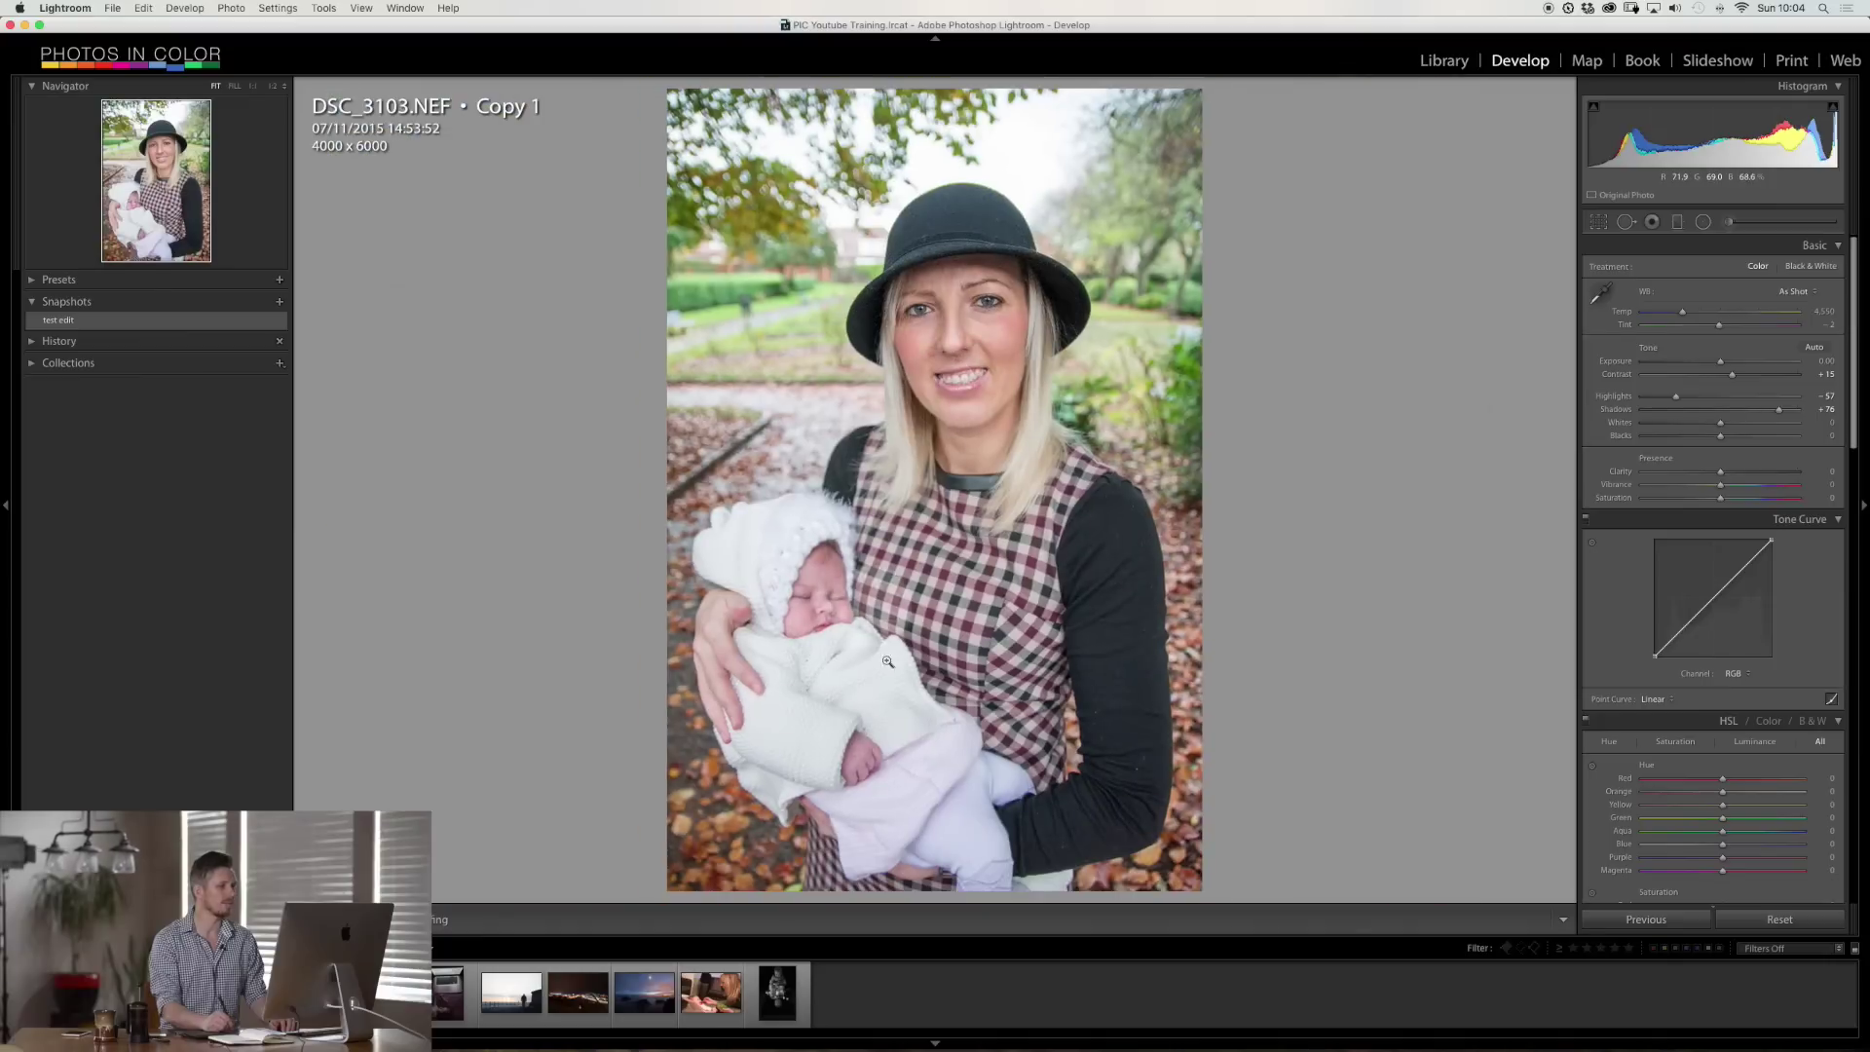
- Settle Shadows back at +24 and raise Whites to +21
click(1781, 410)
drag(1781, 410, 1741, 413)
click(1715, 424)
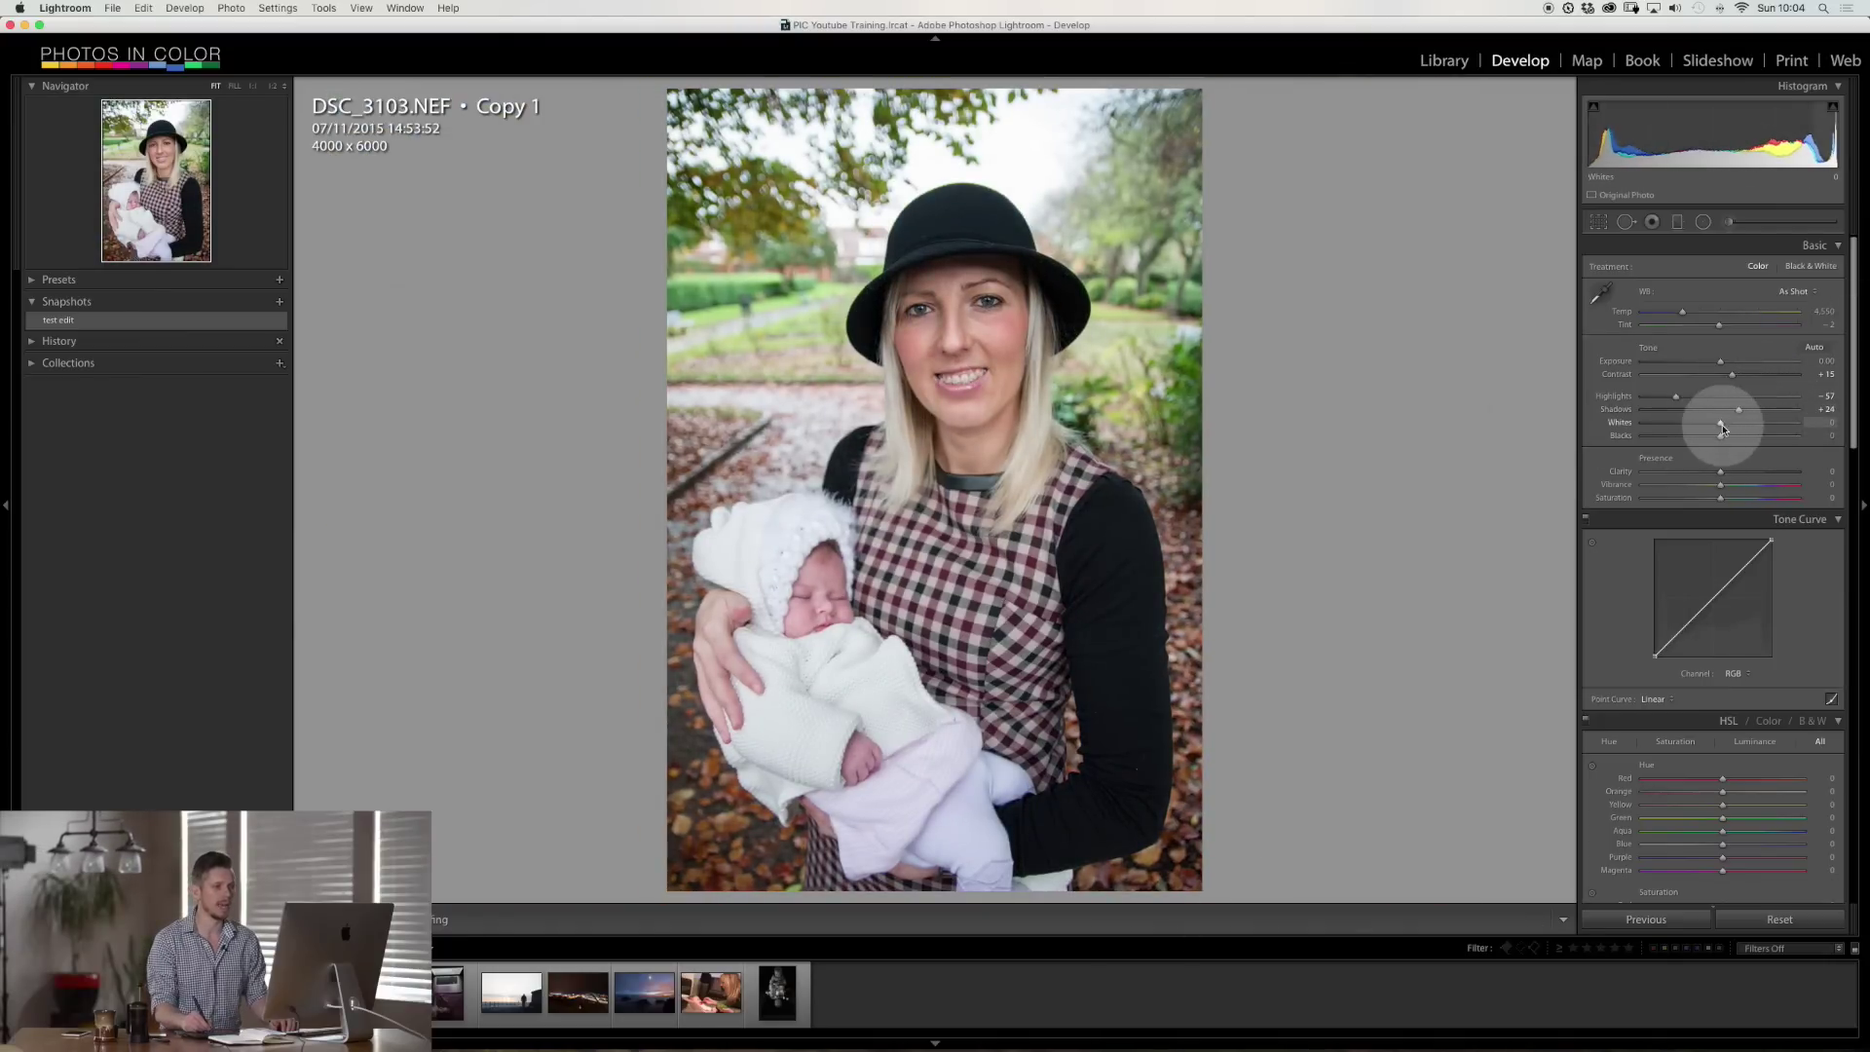
mouse_move(1721, 426)
mouse_down()
mouse_move(1764, 423)
mouse_move(1735, 436)
mouse_up()
click(1718, 474)
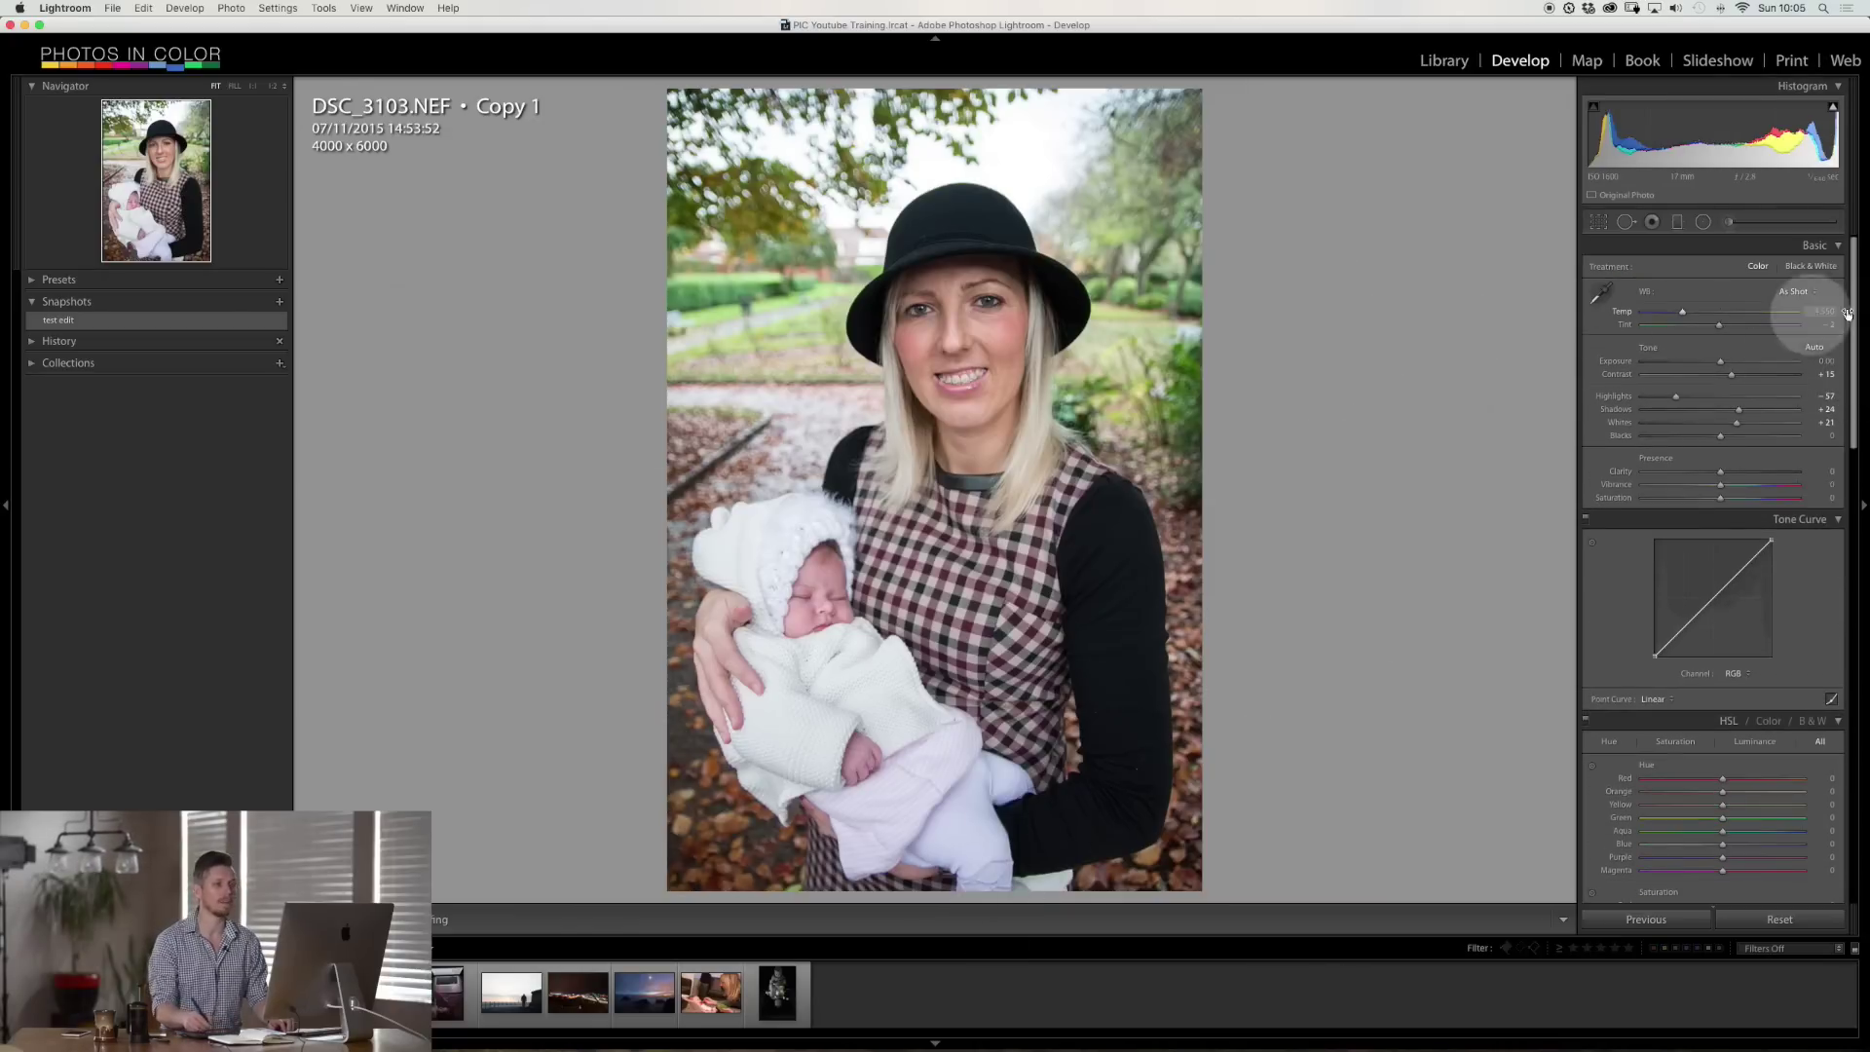
click(1705, 225)
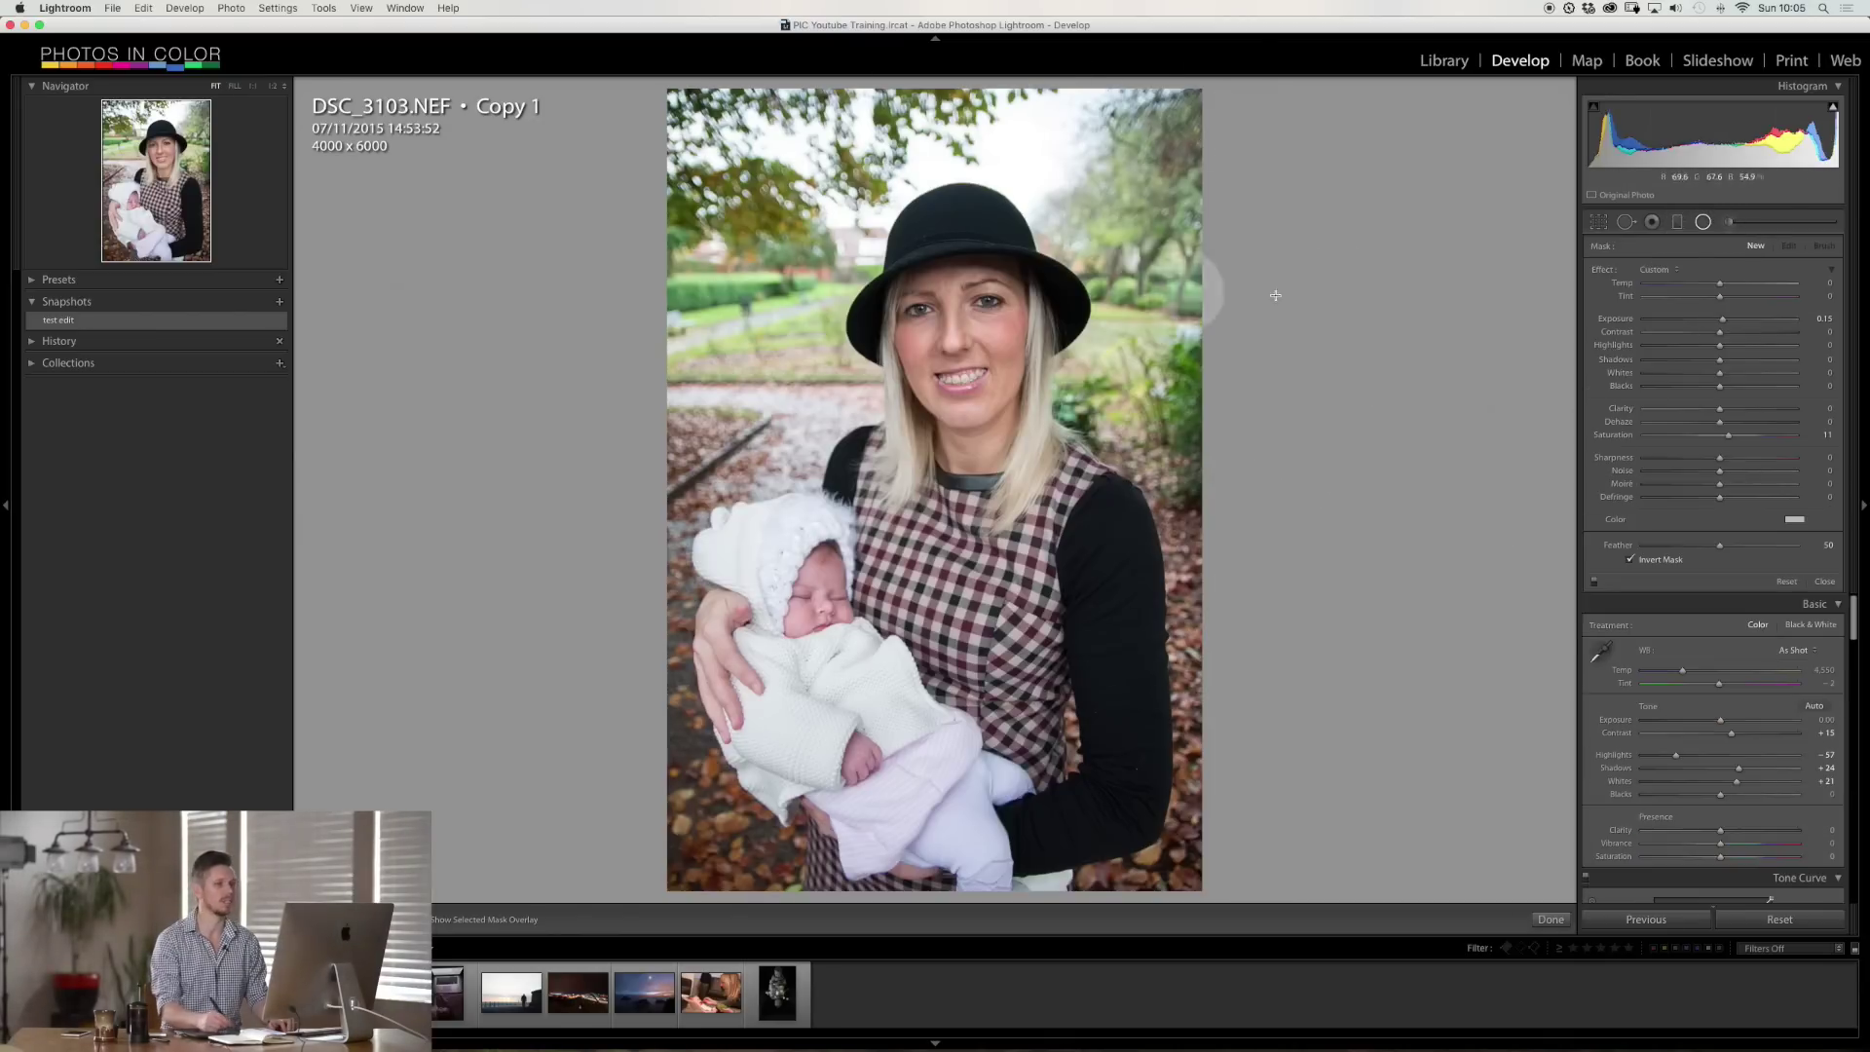
click(1719, 225)
click(981, 319)
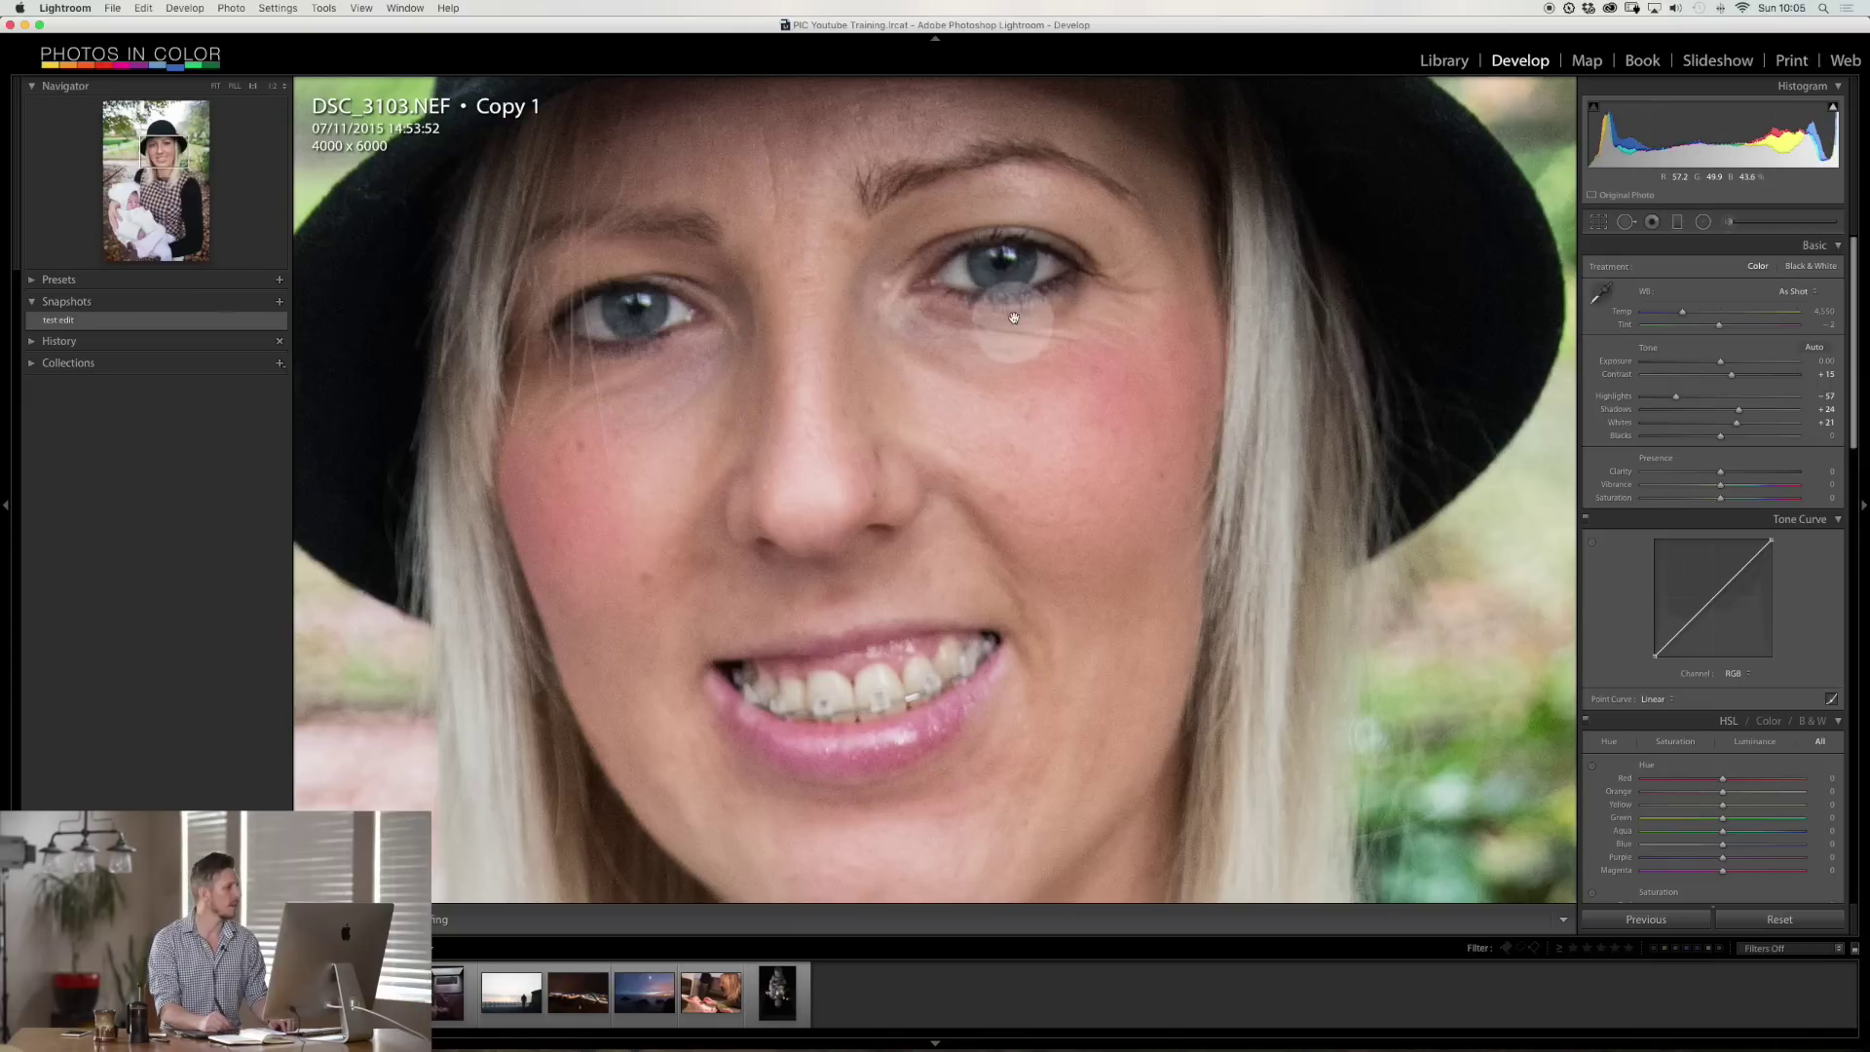
click(1025, 303)
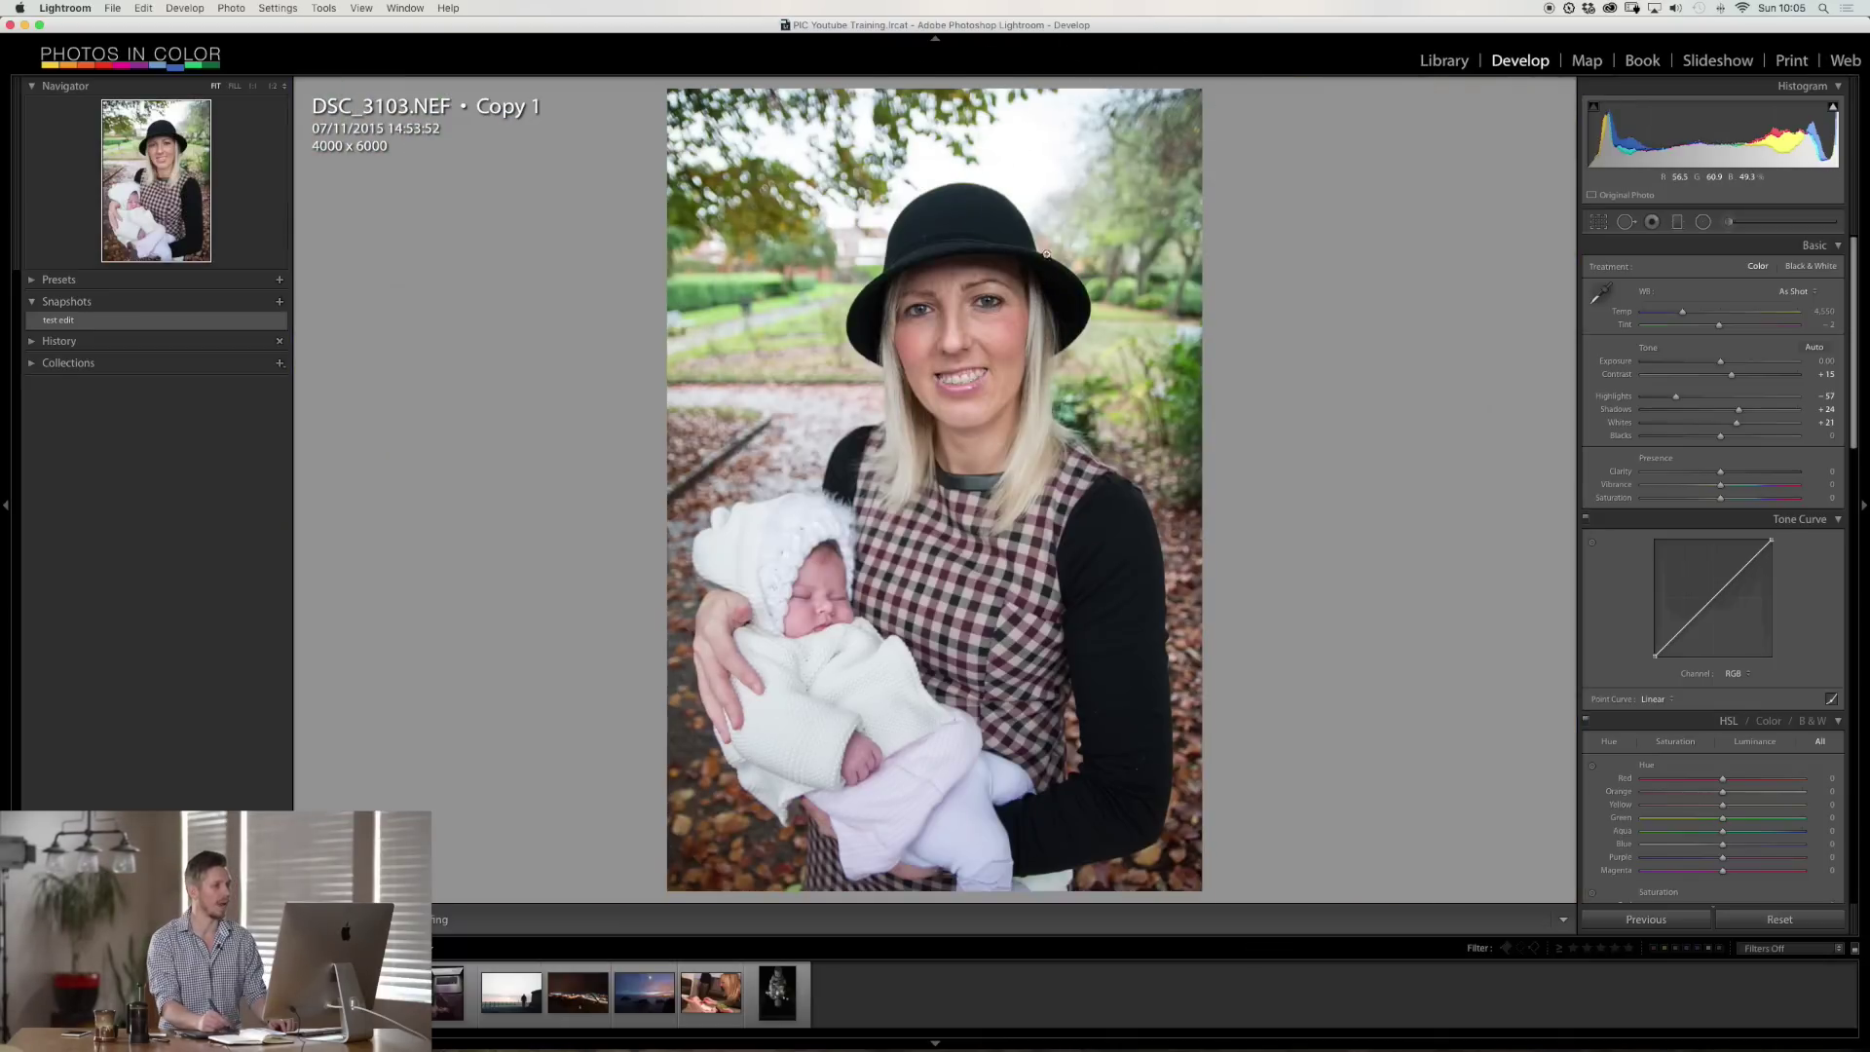
click(1703, 224)
- Draw a tinted radial filter ellipse around the woman's head and the upper right
drag(1082, 146, 1396, 440)
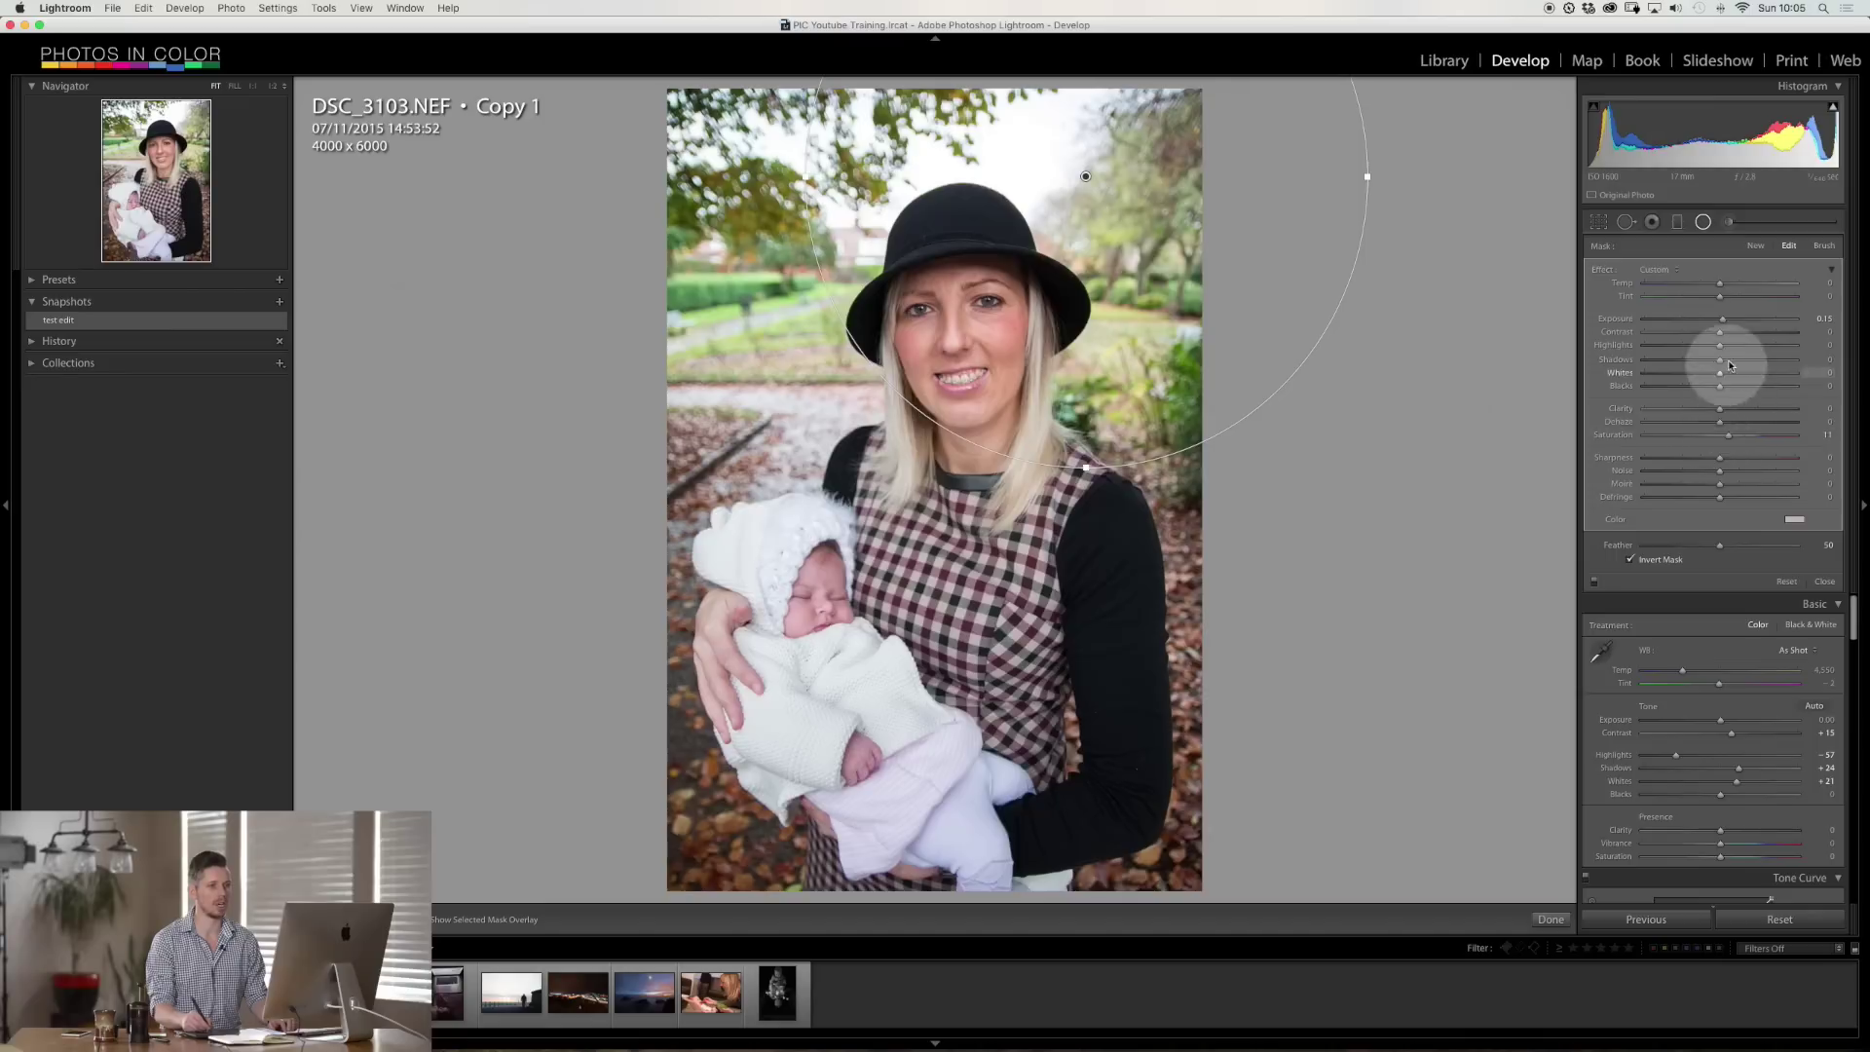
click(1793, 520)
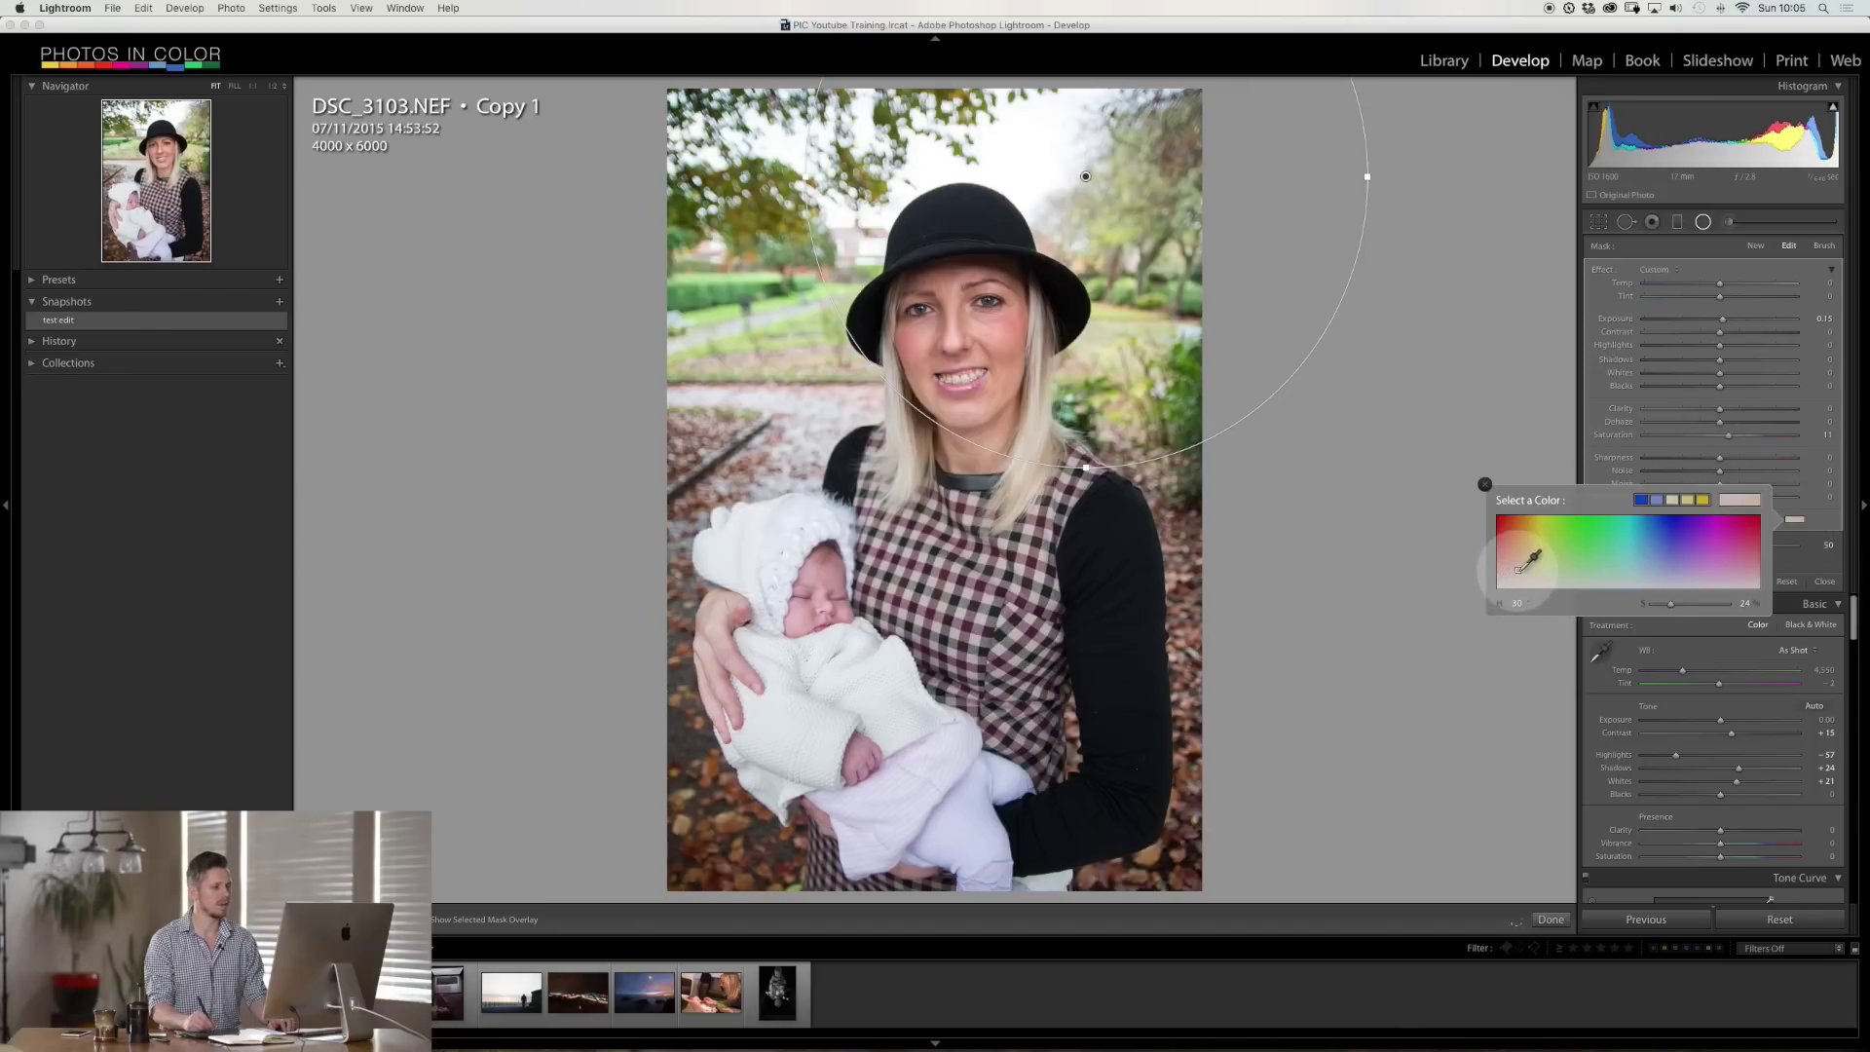
click(1808, 545)
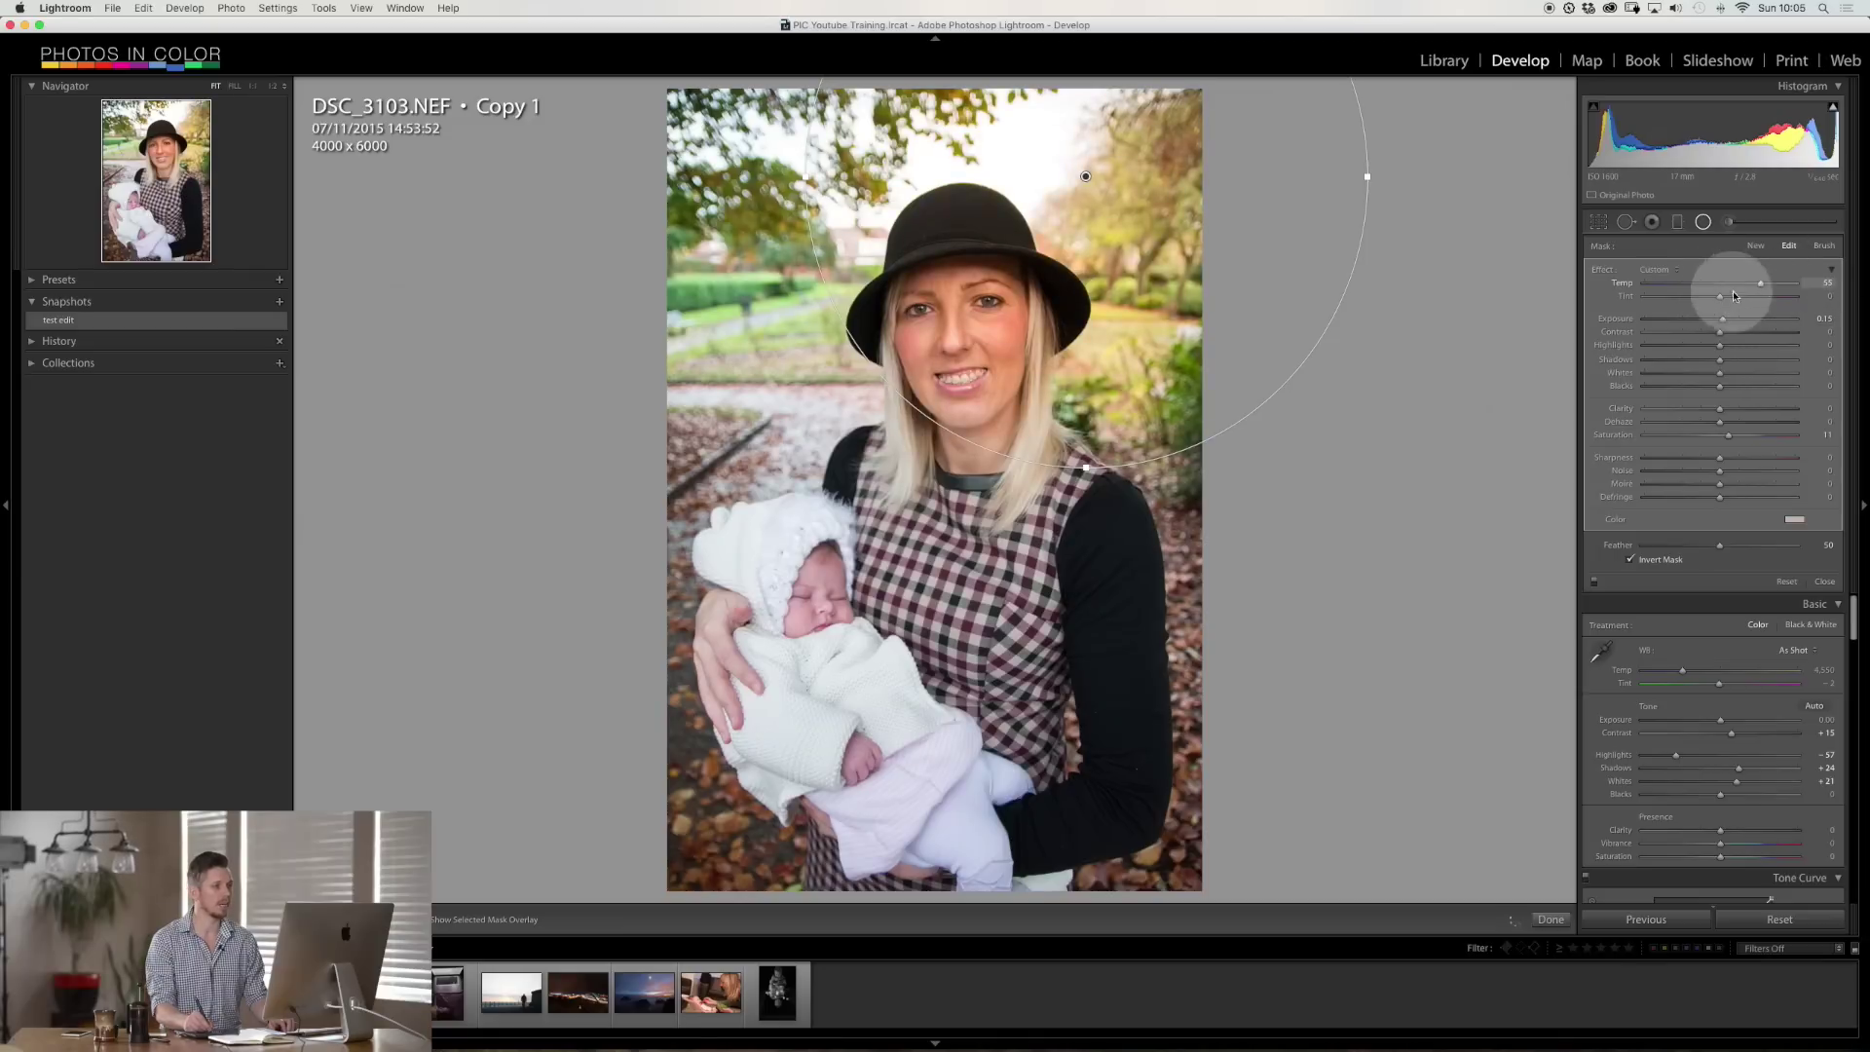
- Give the radial filter Temp 36, slightly raised Exposure, Highlights -20 and Saturation 20
drag(1750, 290, 1752, 289)
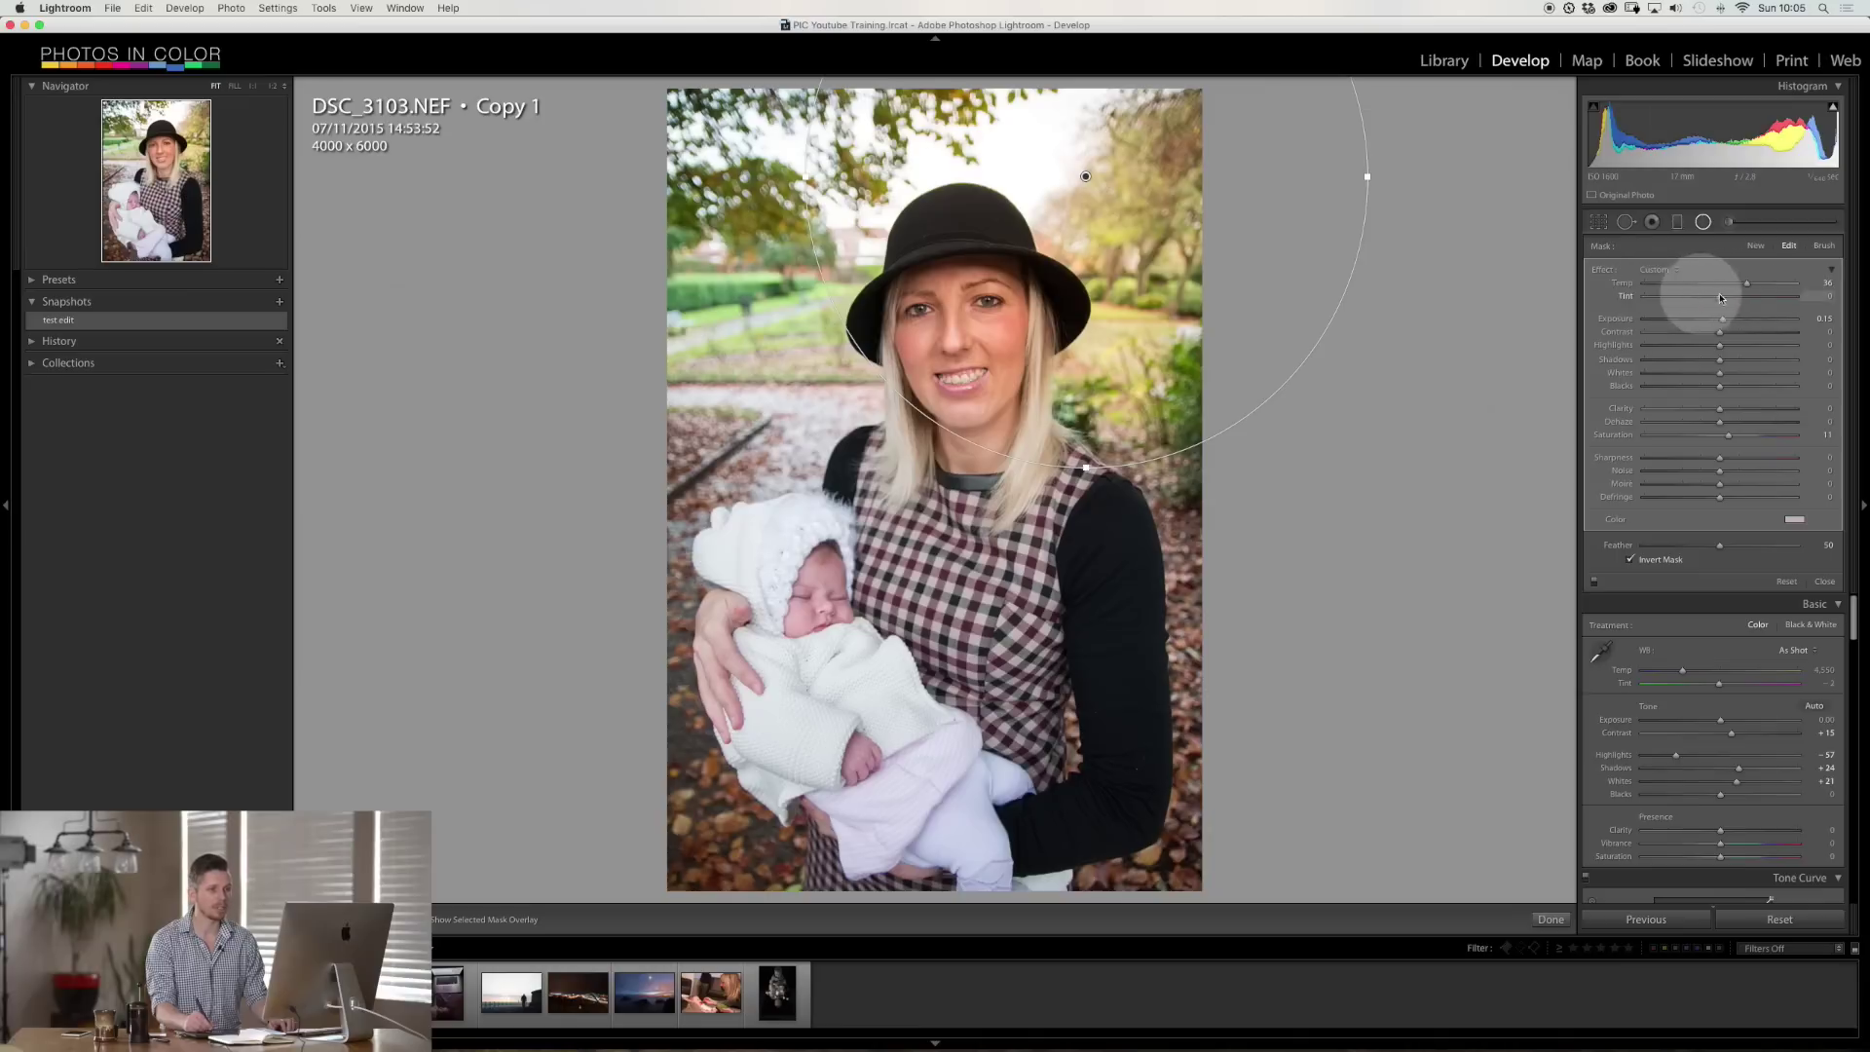
drag(1722, 319, 1732, 325)
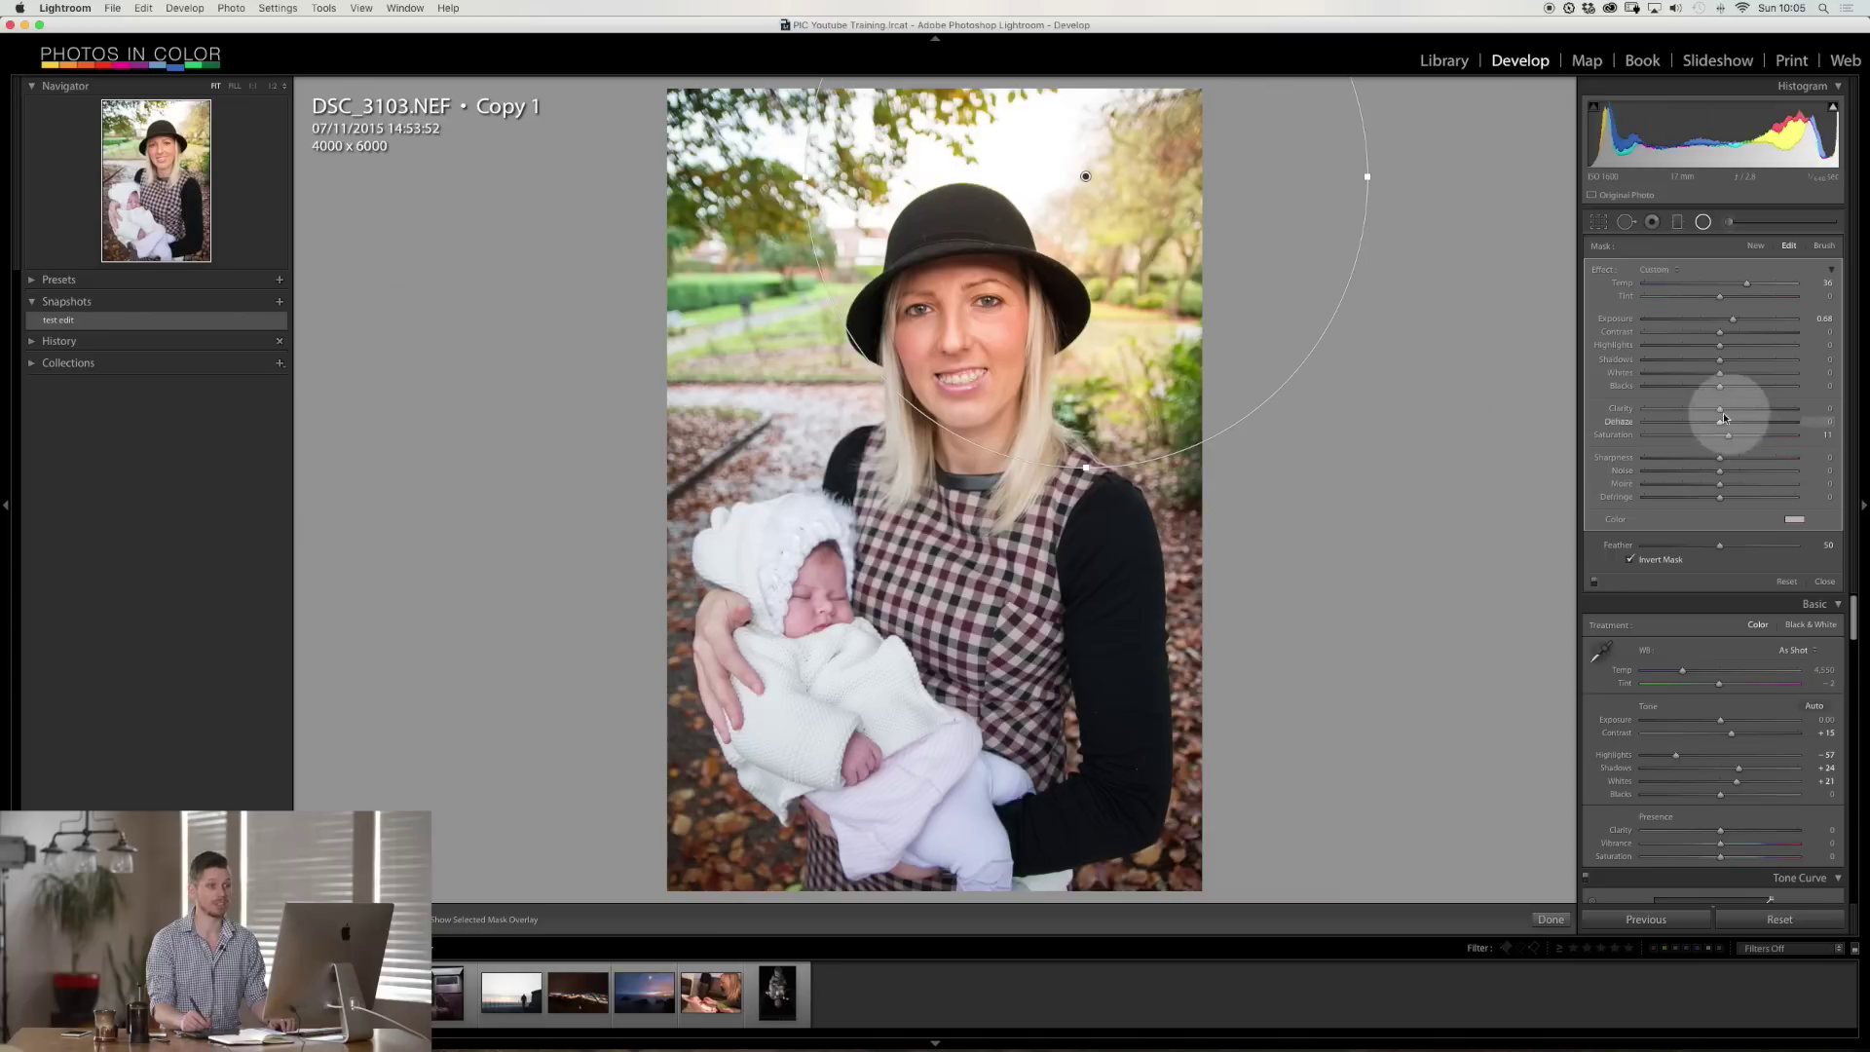
drag(1723, 346, 1667, 357)
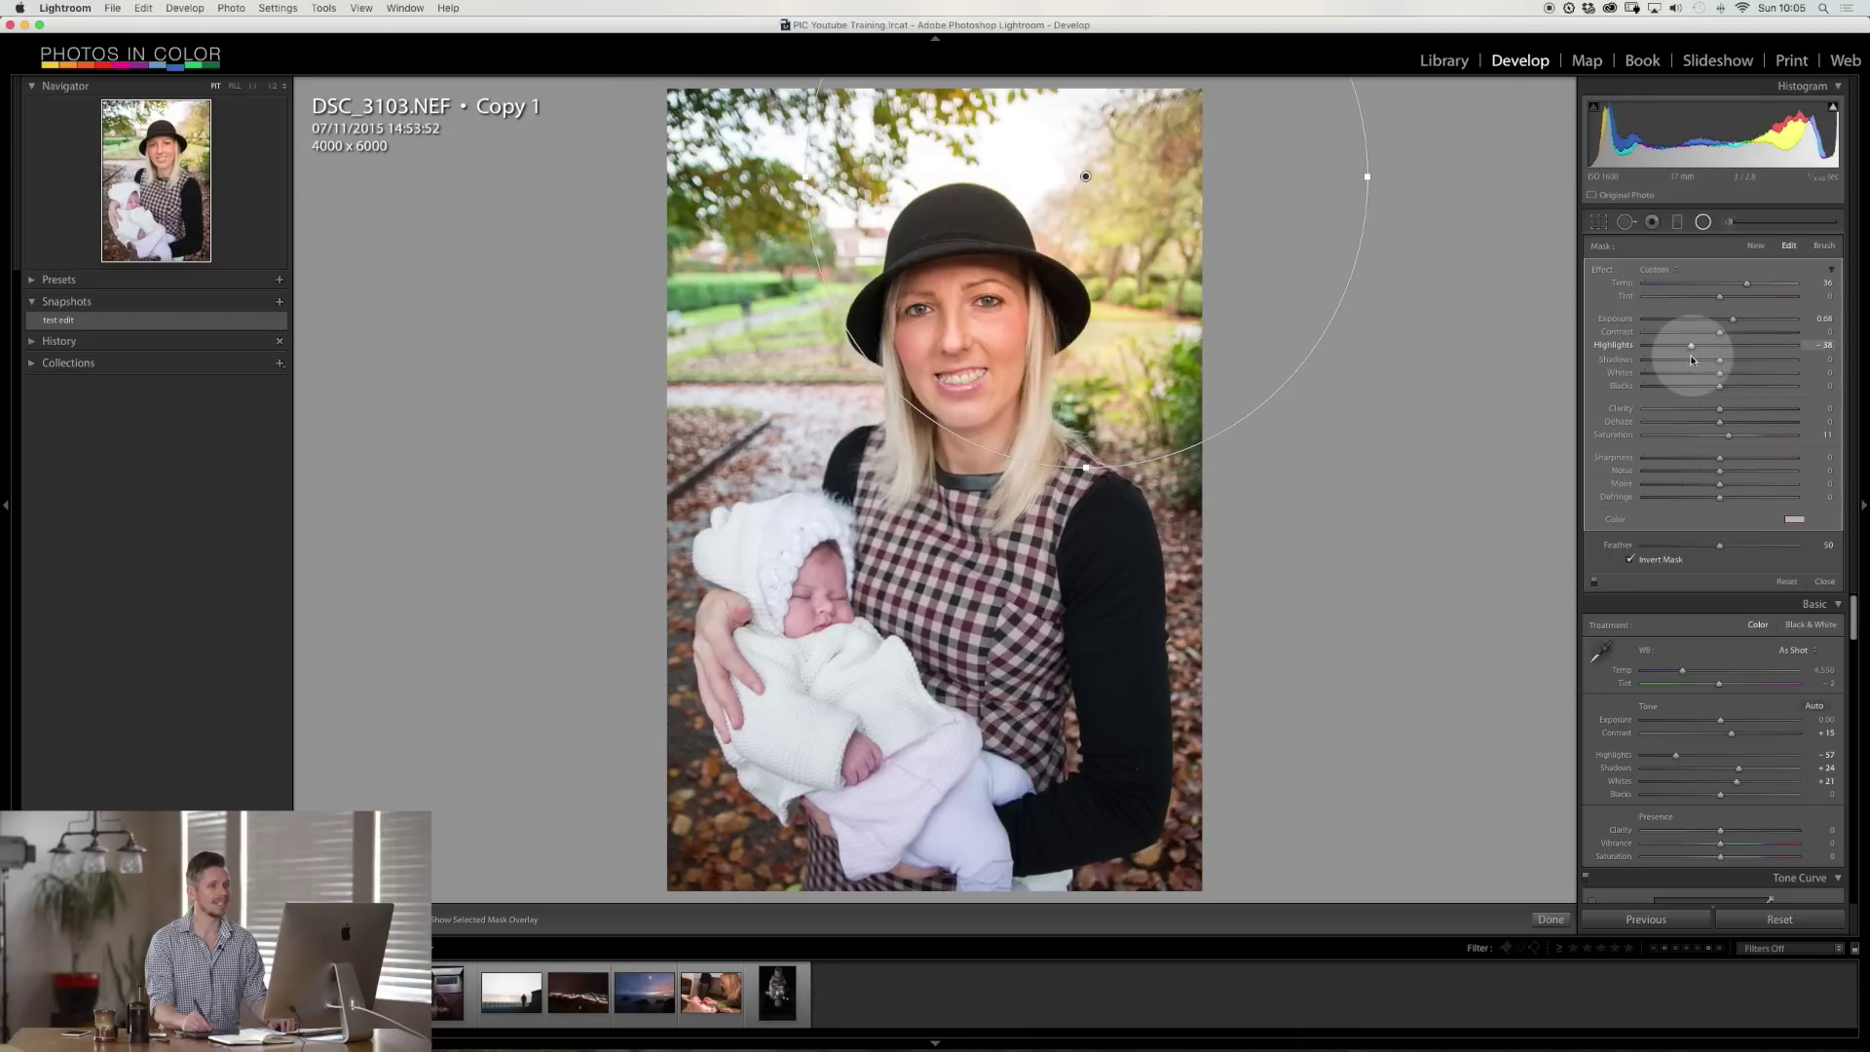
drag(1702, 346, 1705, 346)
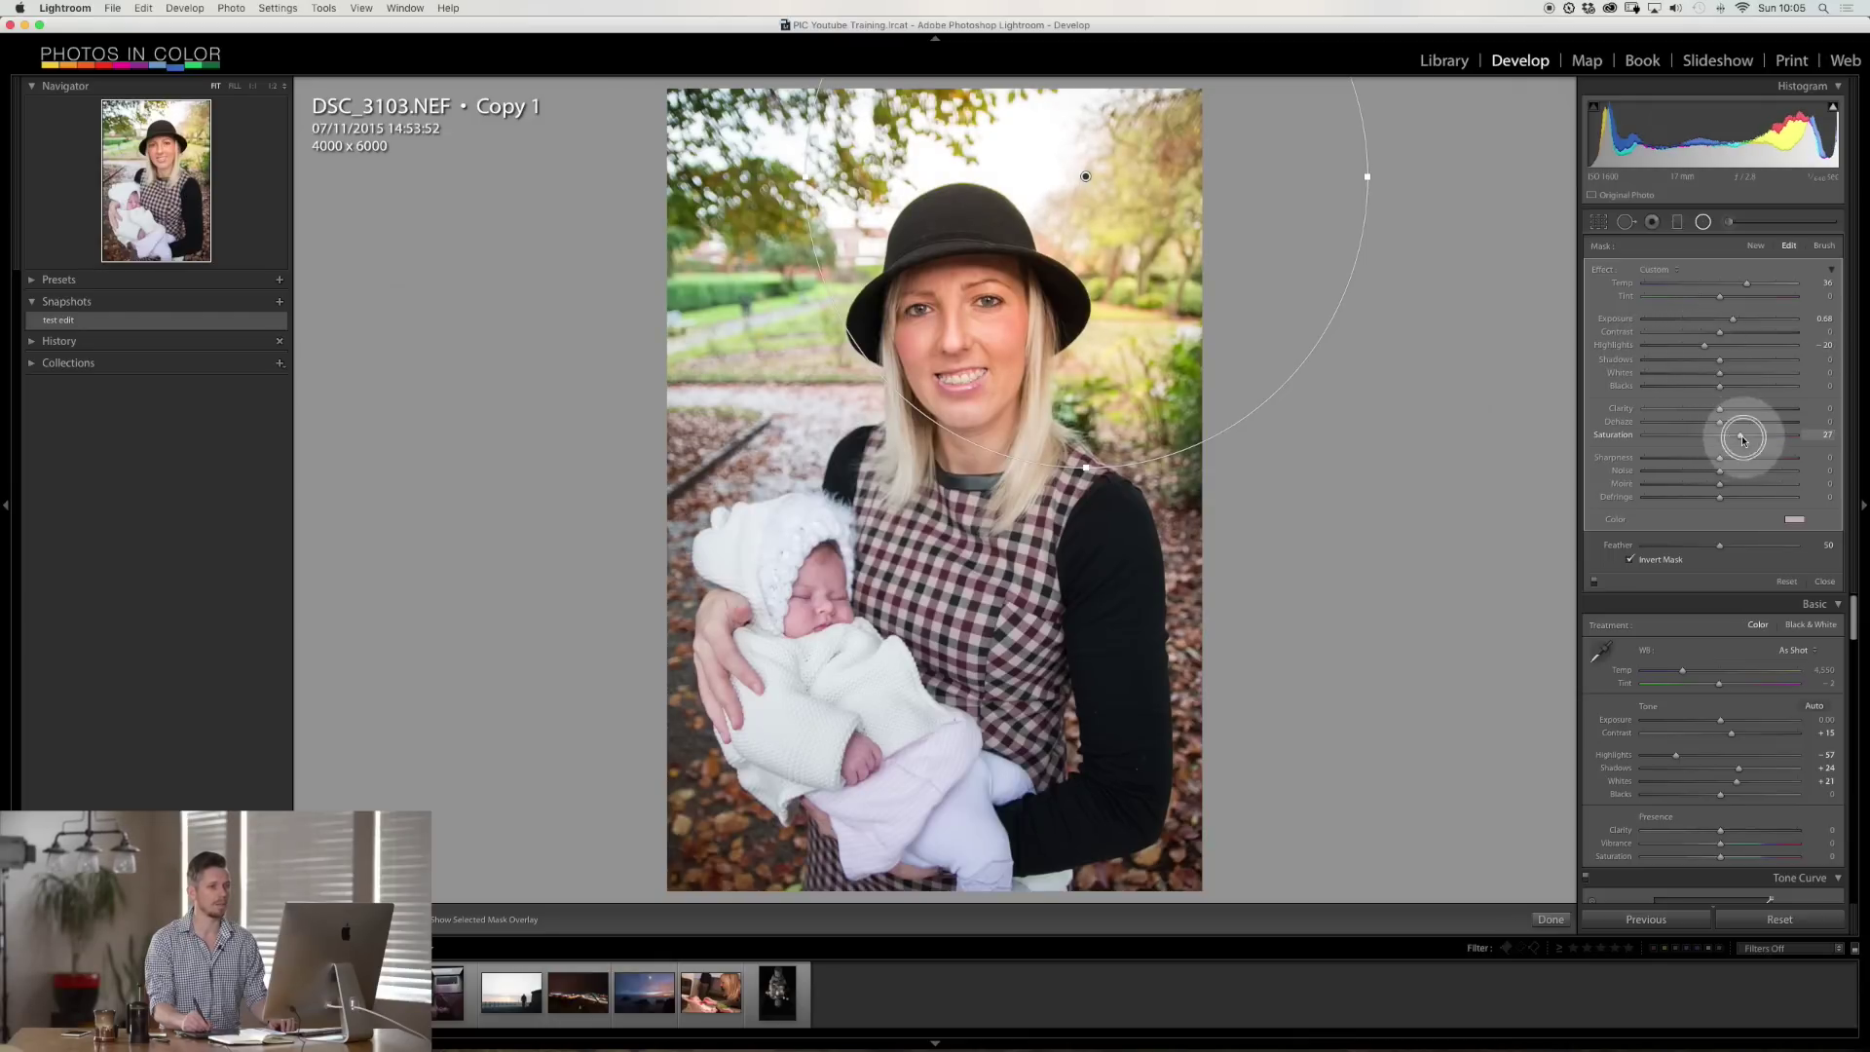
drag(1742, 441, 1735, 437)
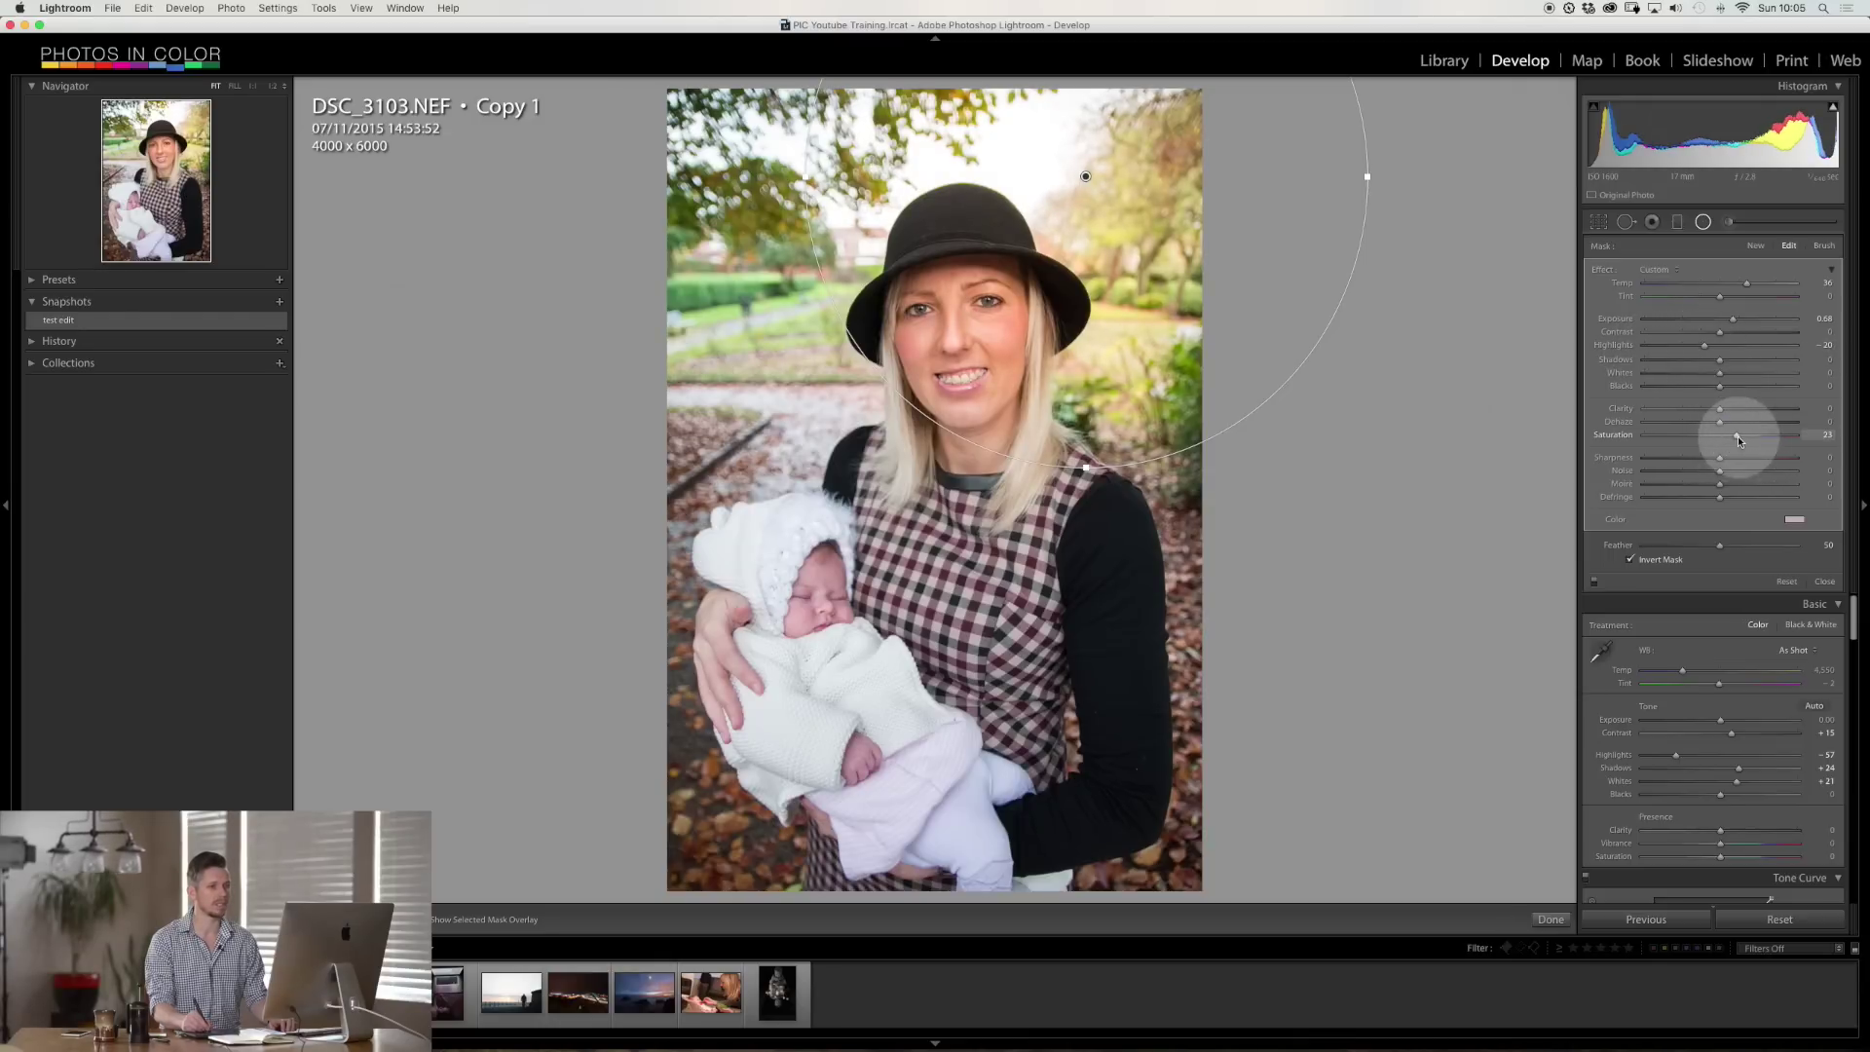
- Erase the radial filter's effect from the woman's face and raise its Temp to about 51
click(1823, 247)
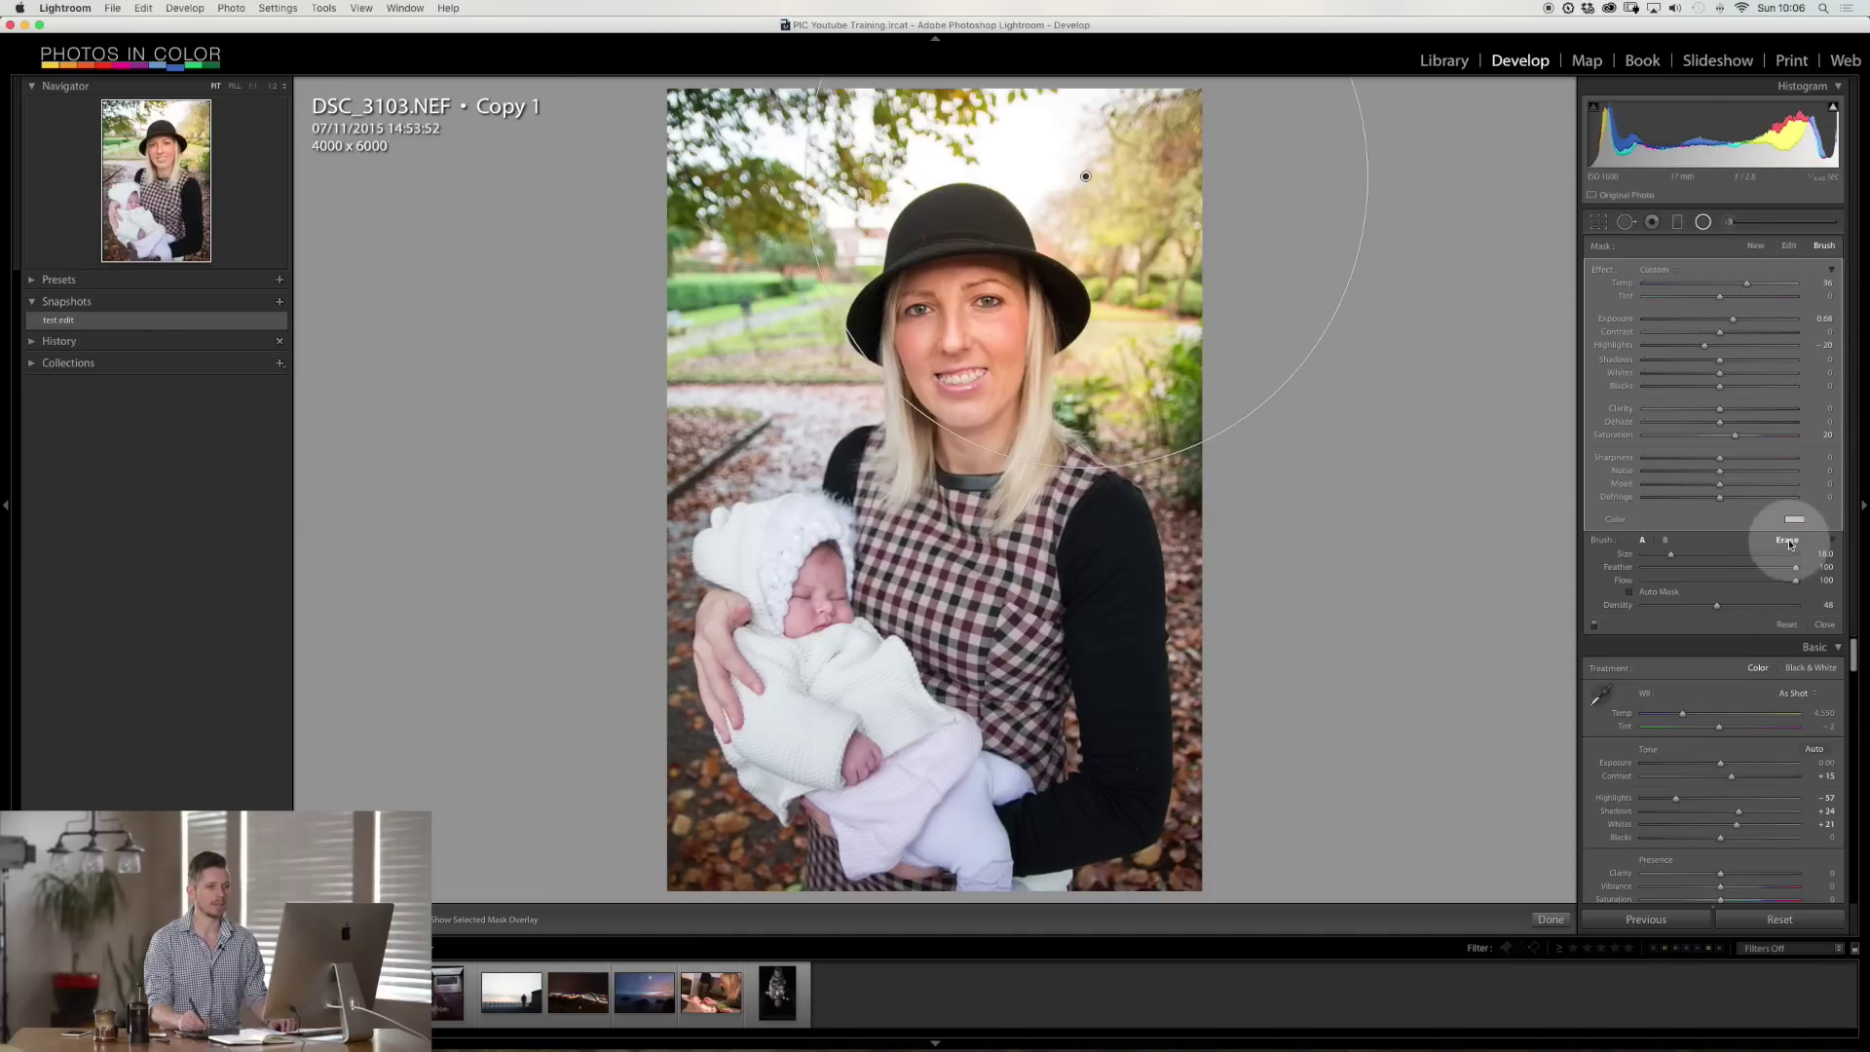
mouse_move(1085, 177)
mouse_down()
mouse_move(945, 351)
mouse_move(964, 277)
mouse_up()
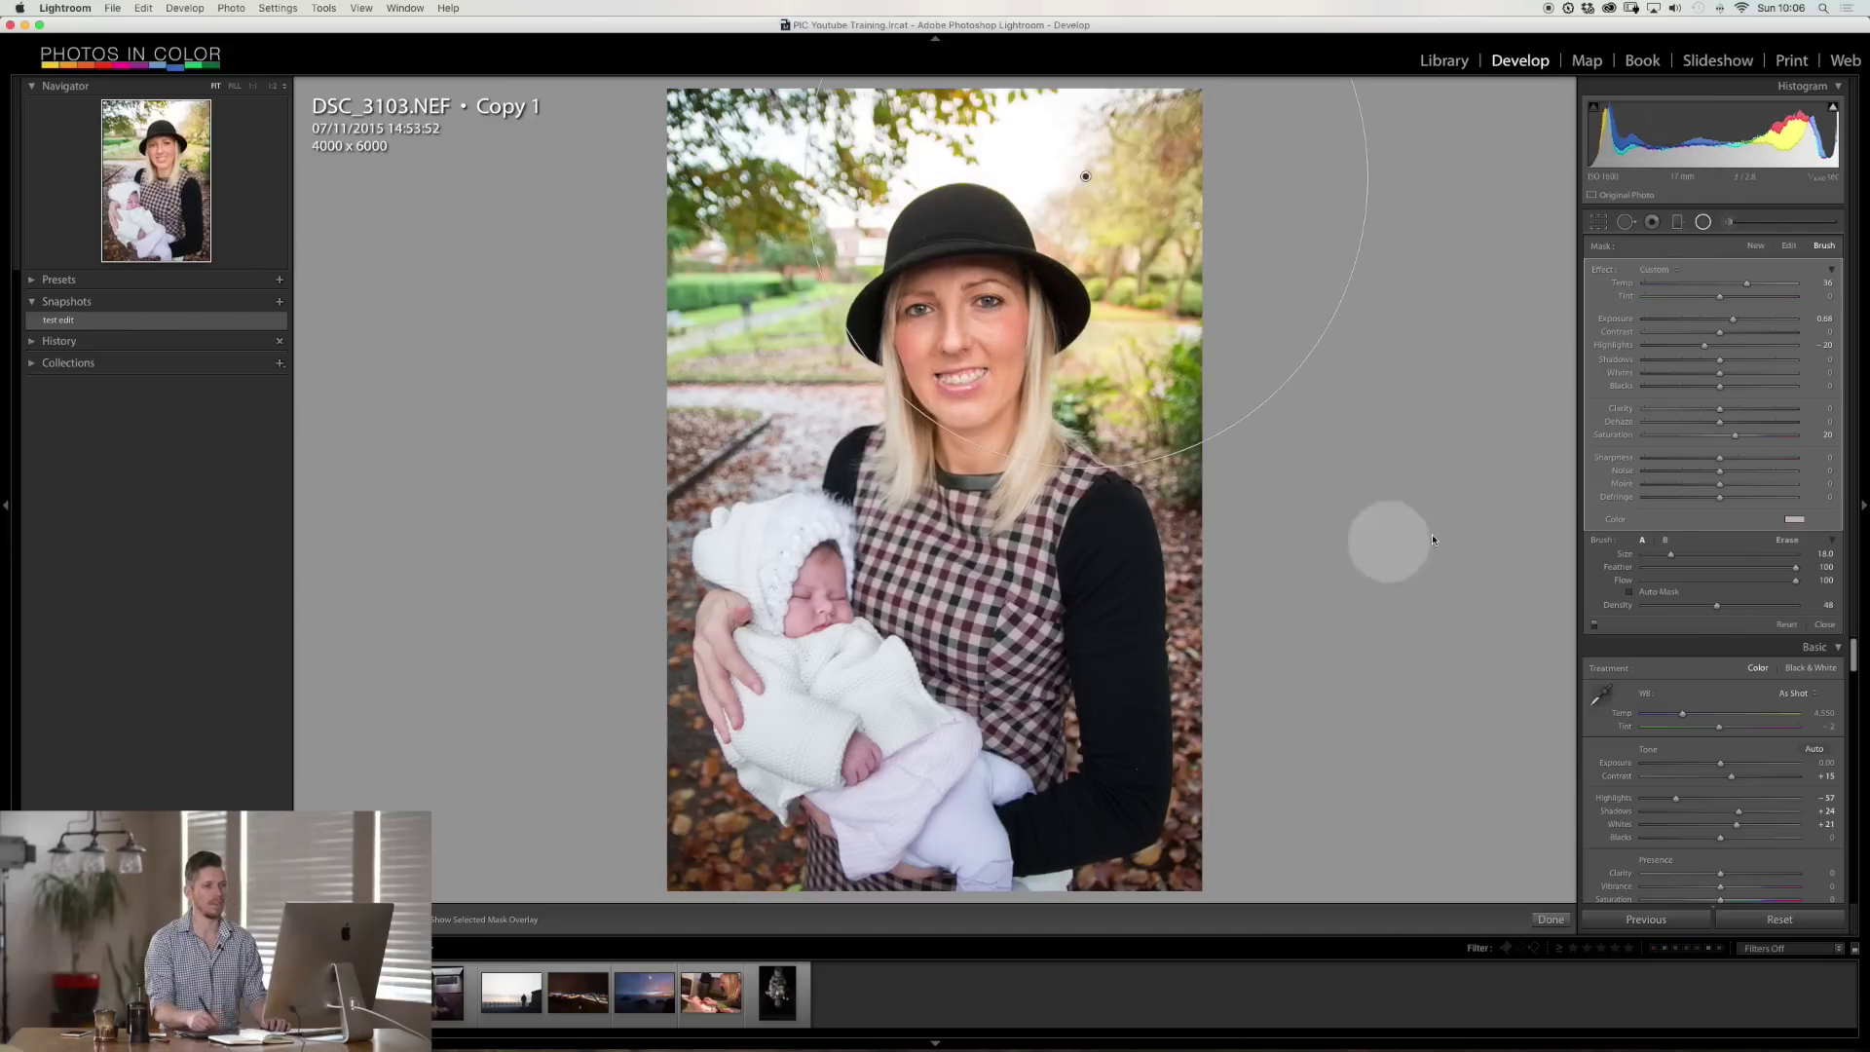
click(1788, 552)
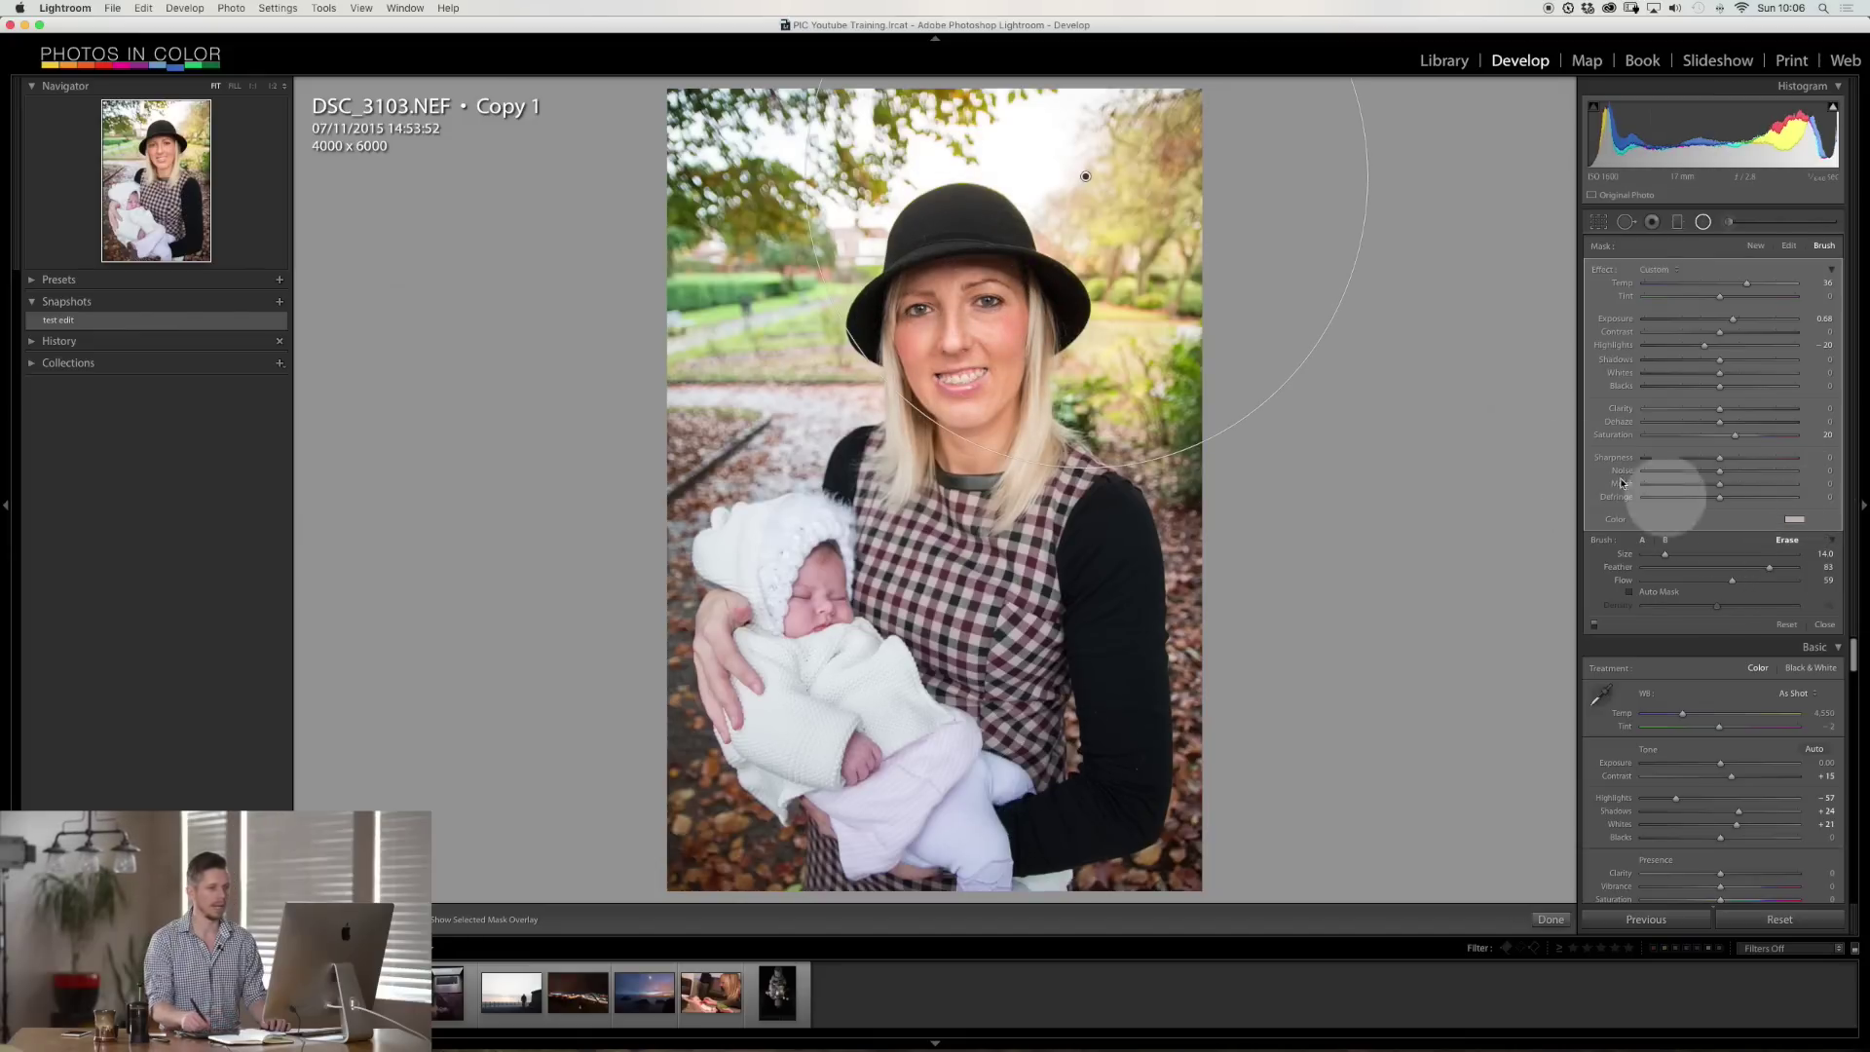
drag(969, 282, 946, 380)
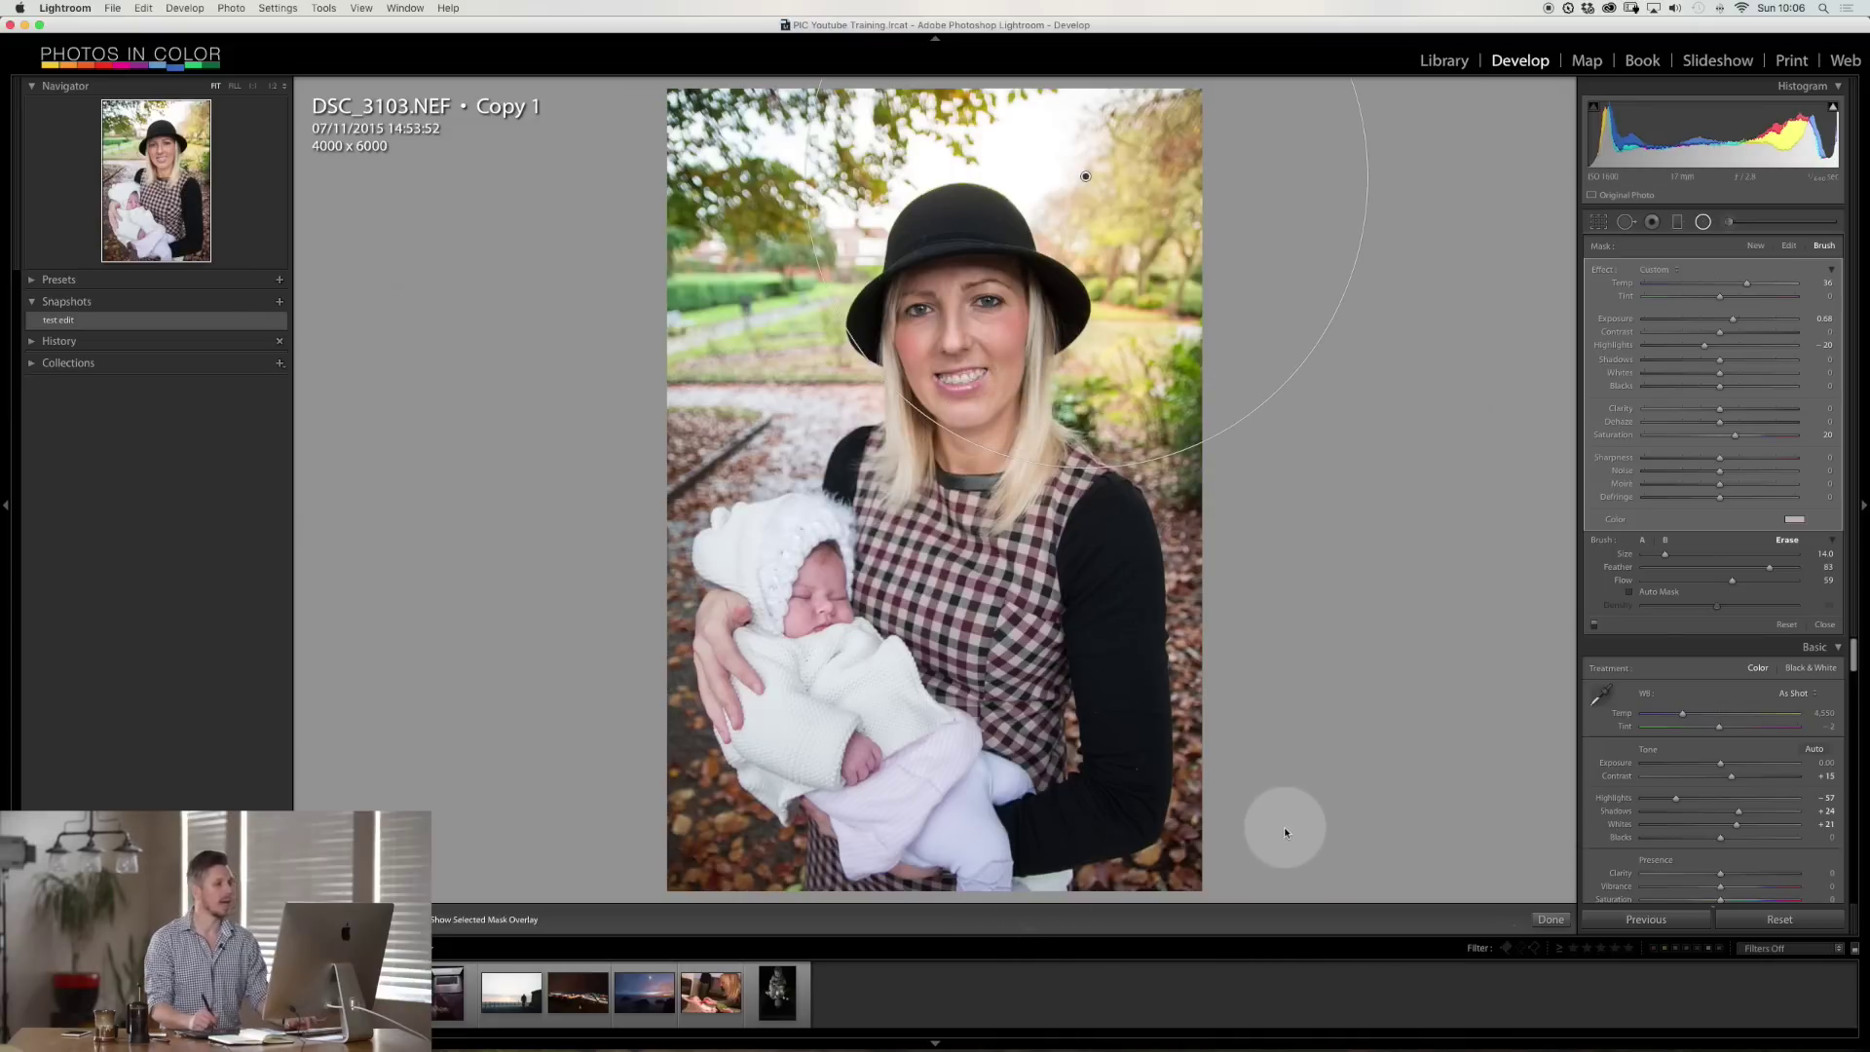
key(o)
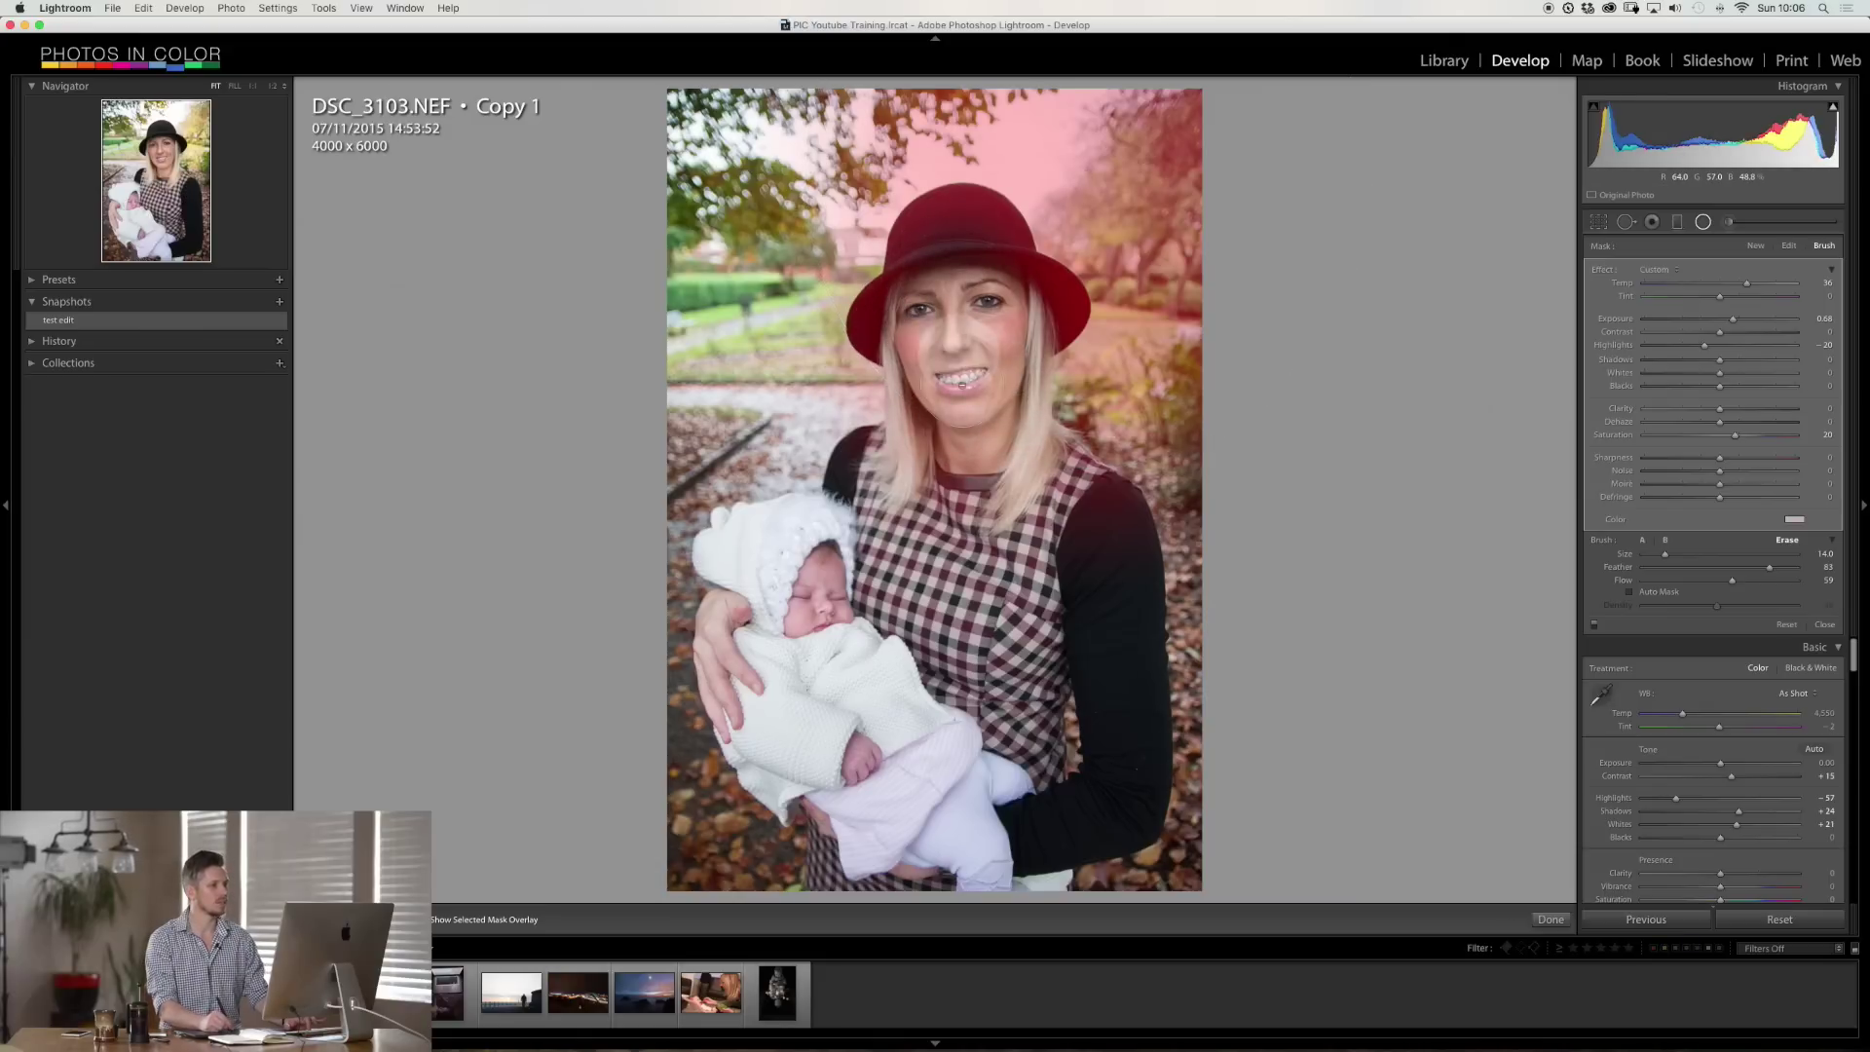
key(o)
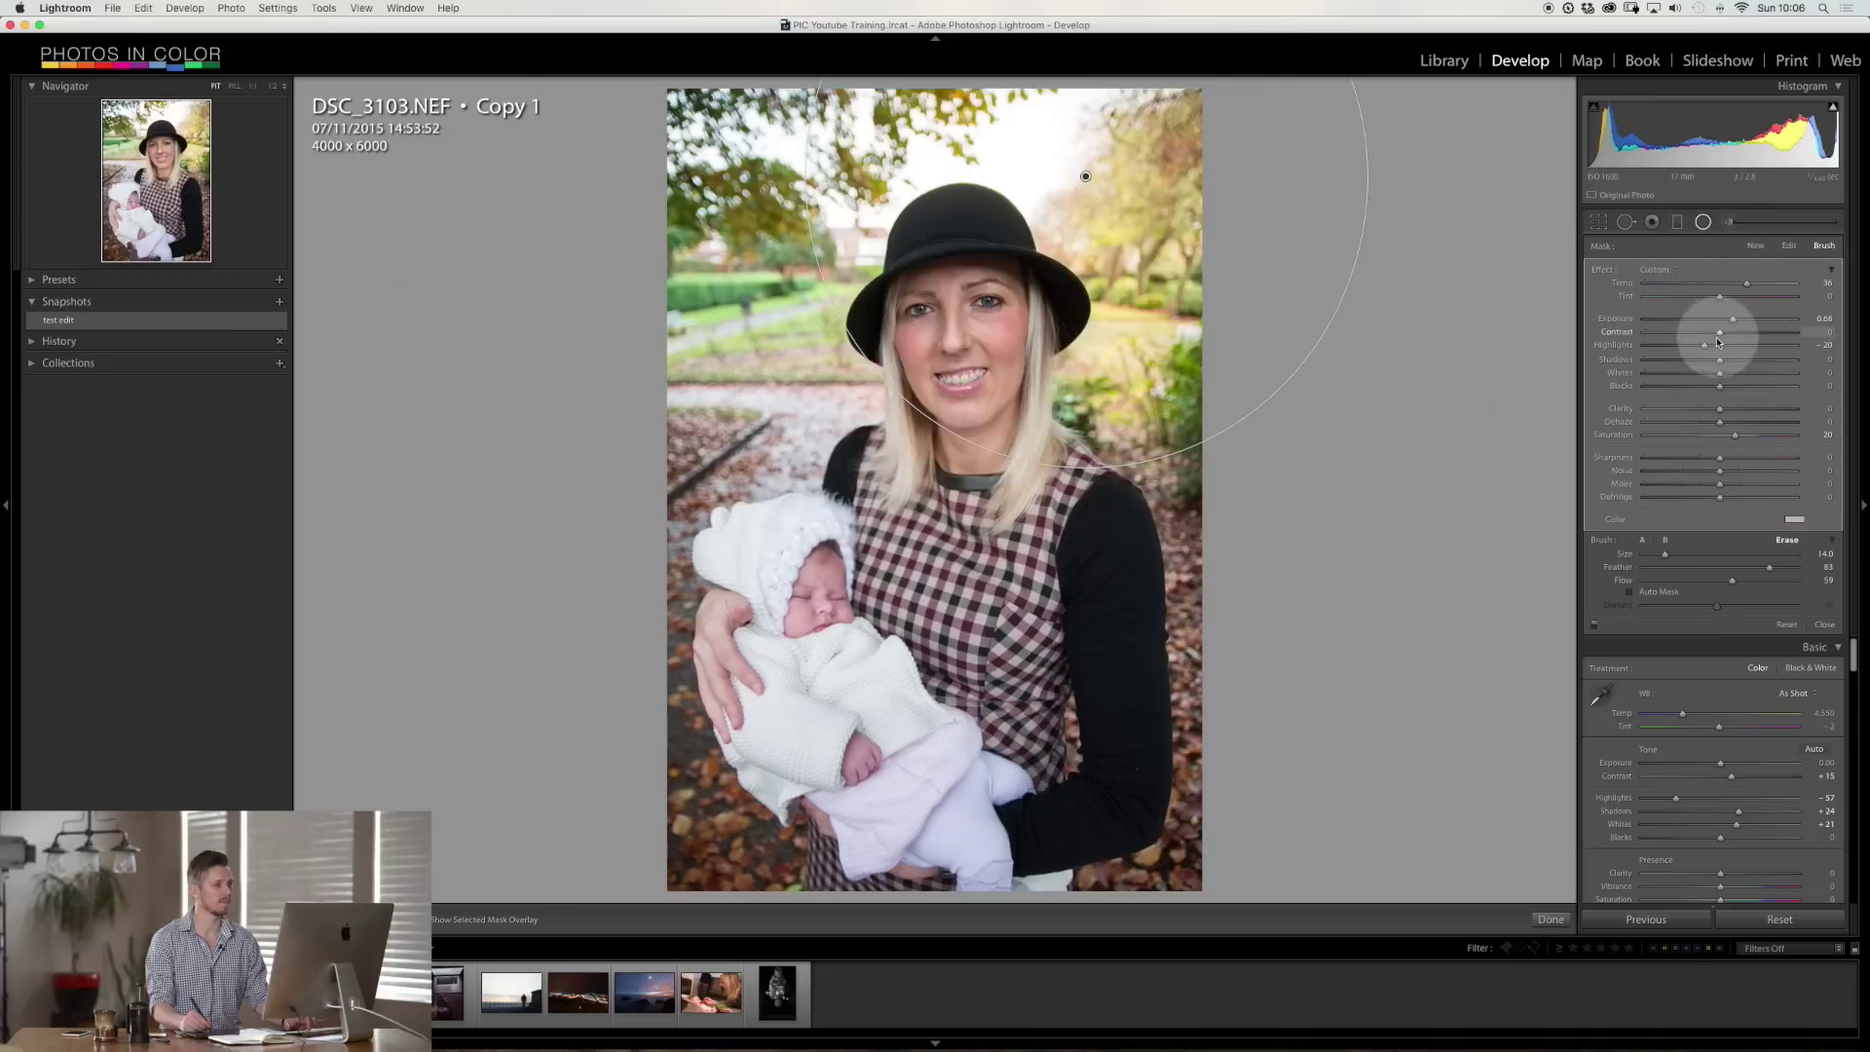
mouse_move(1747, 285)
mouse_down()
mouse_move(1786, 284)
mouse_move(1766, 284)
mouse_up()
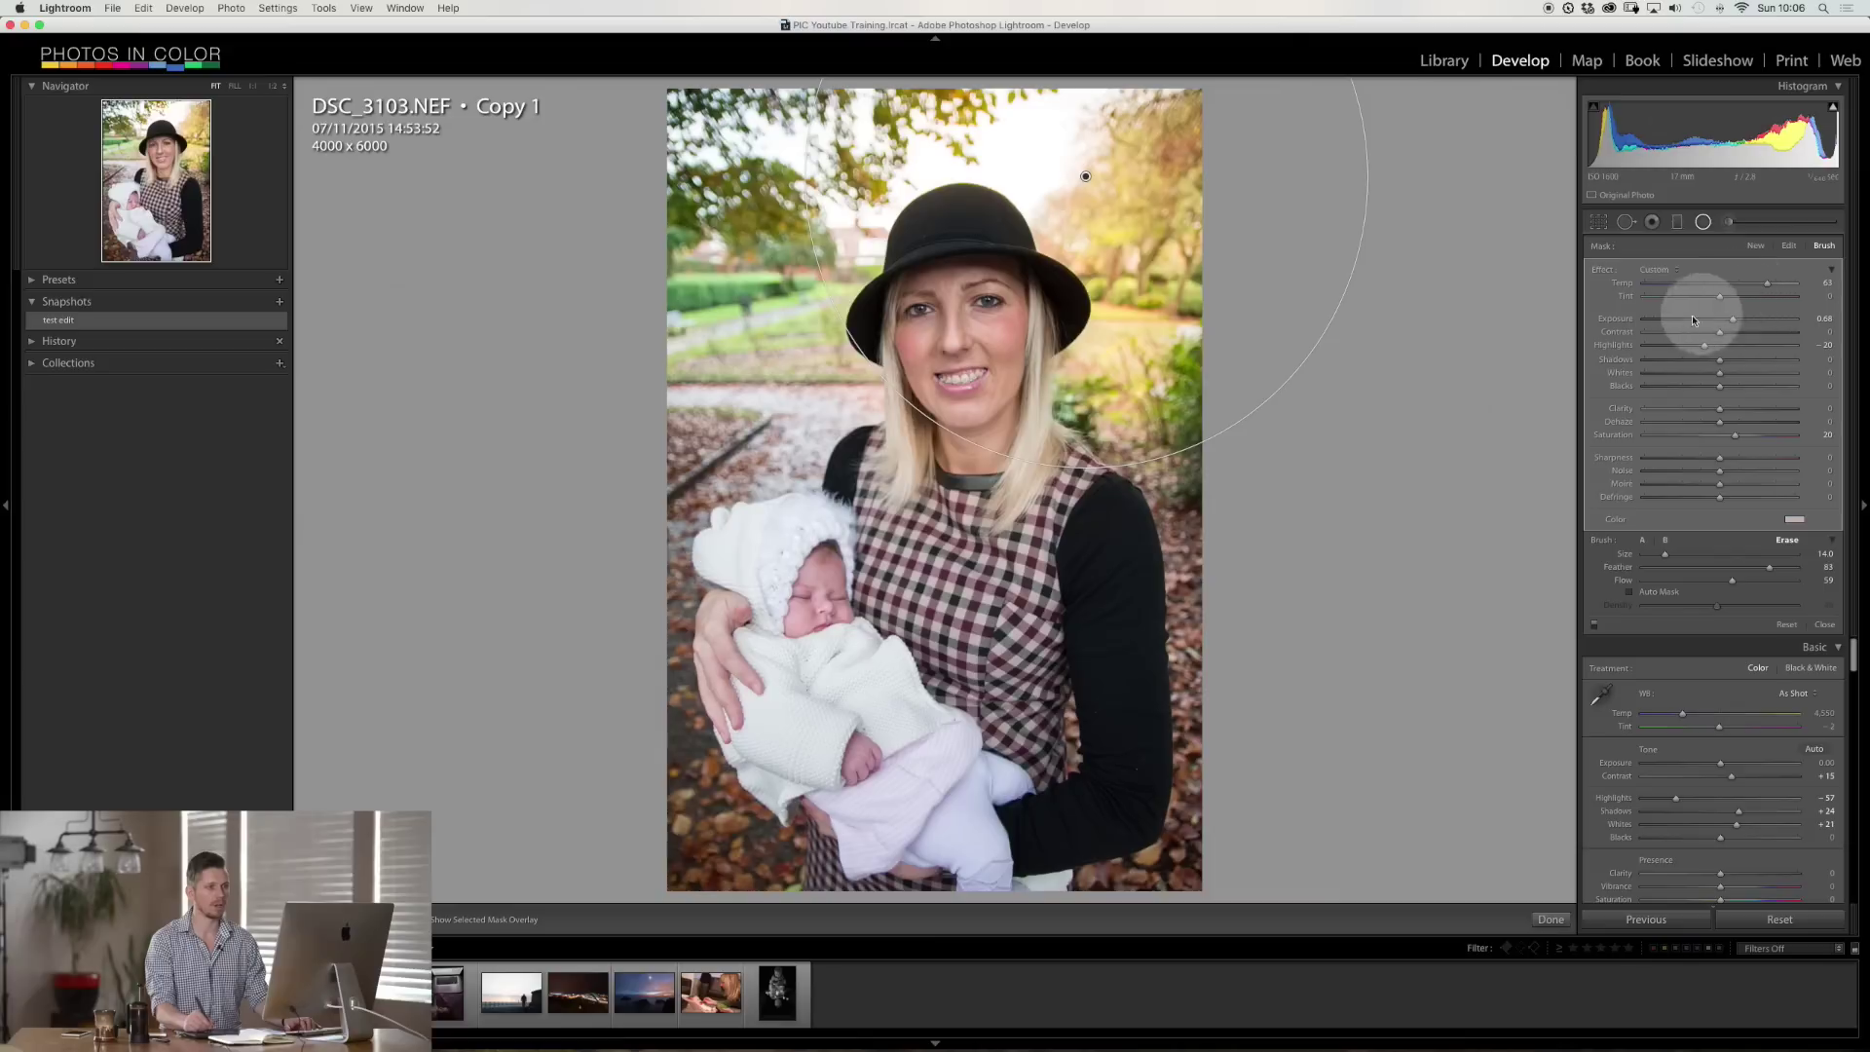
- Stretch and widen the radial filter ellipse over the woman and portrait
click(1790, 248)
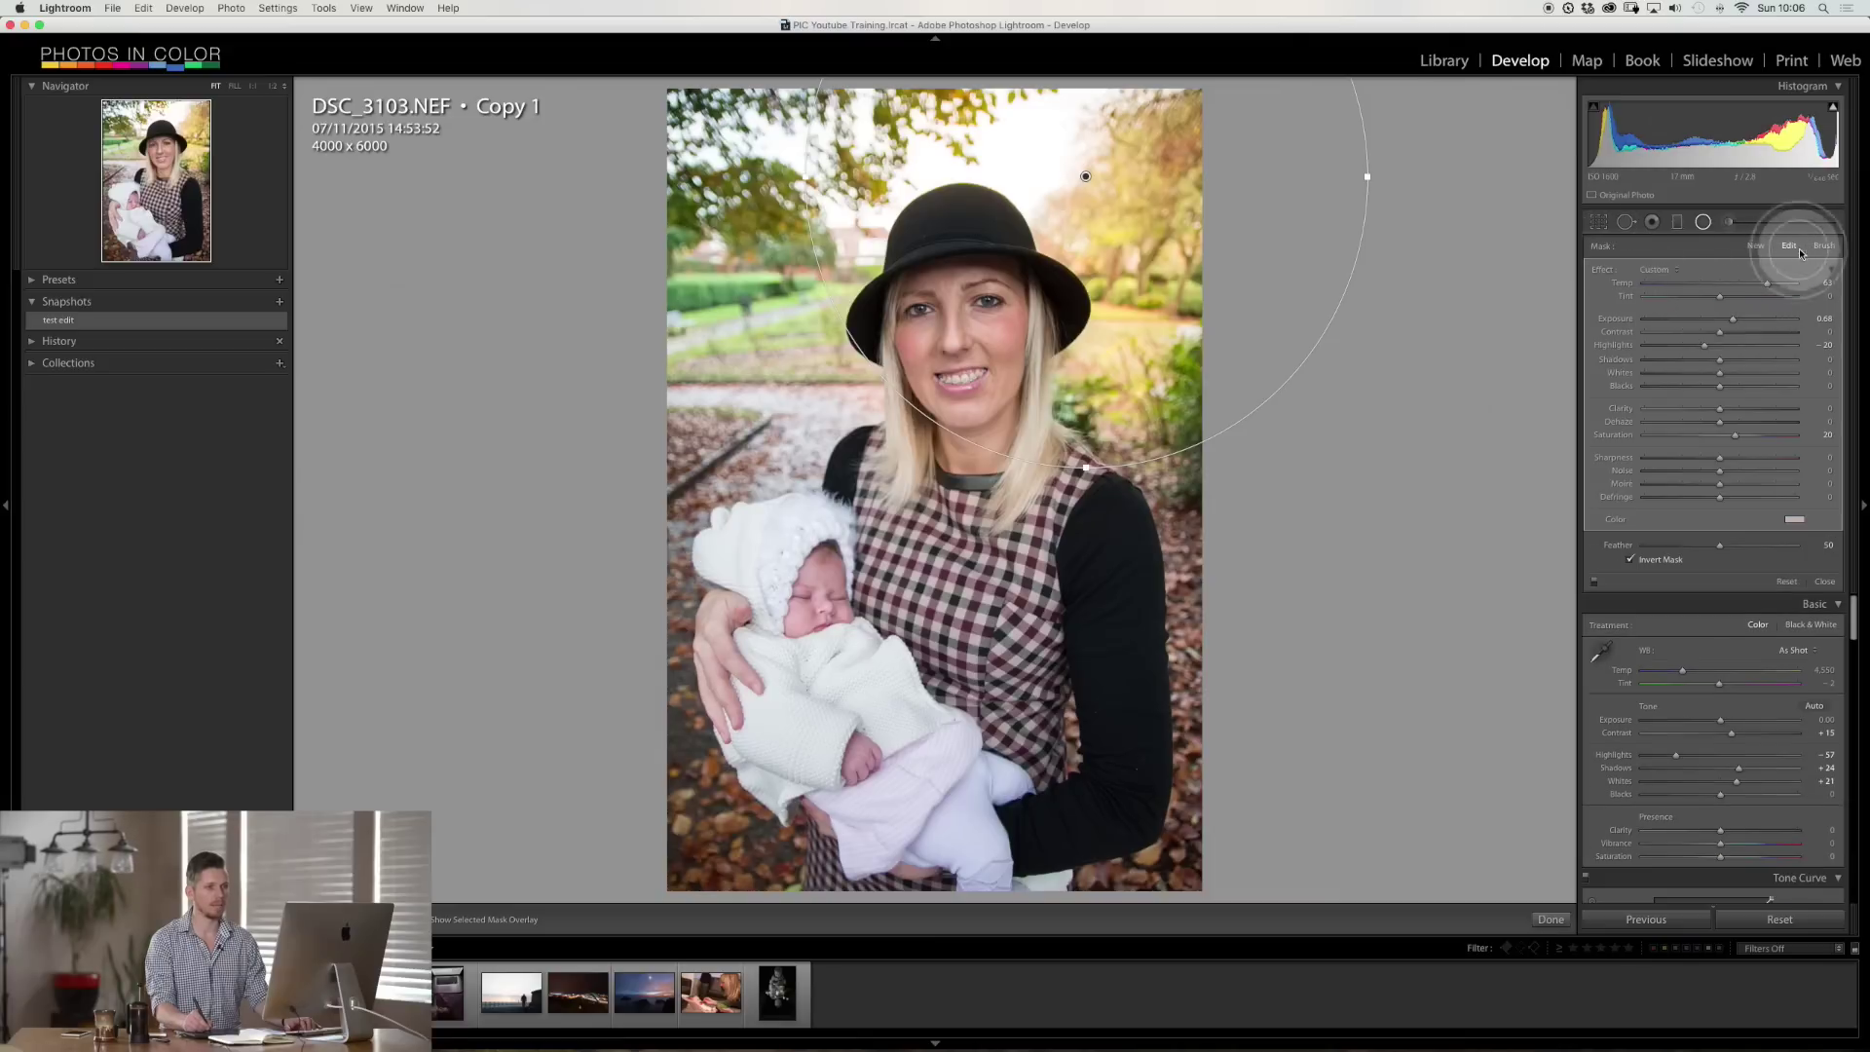
click(1092, 557)
drag(1092, 562, 1086, 761)
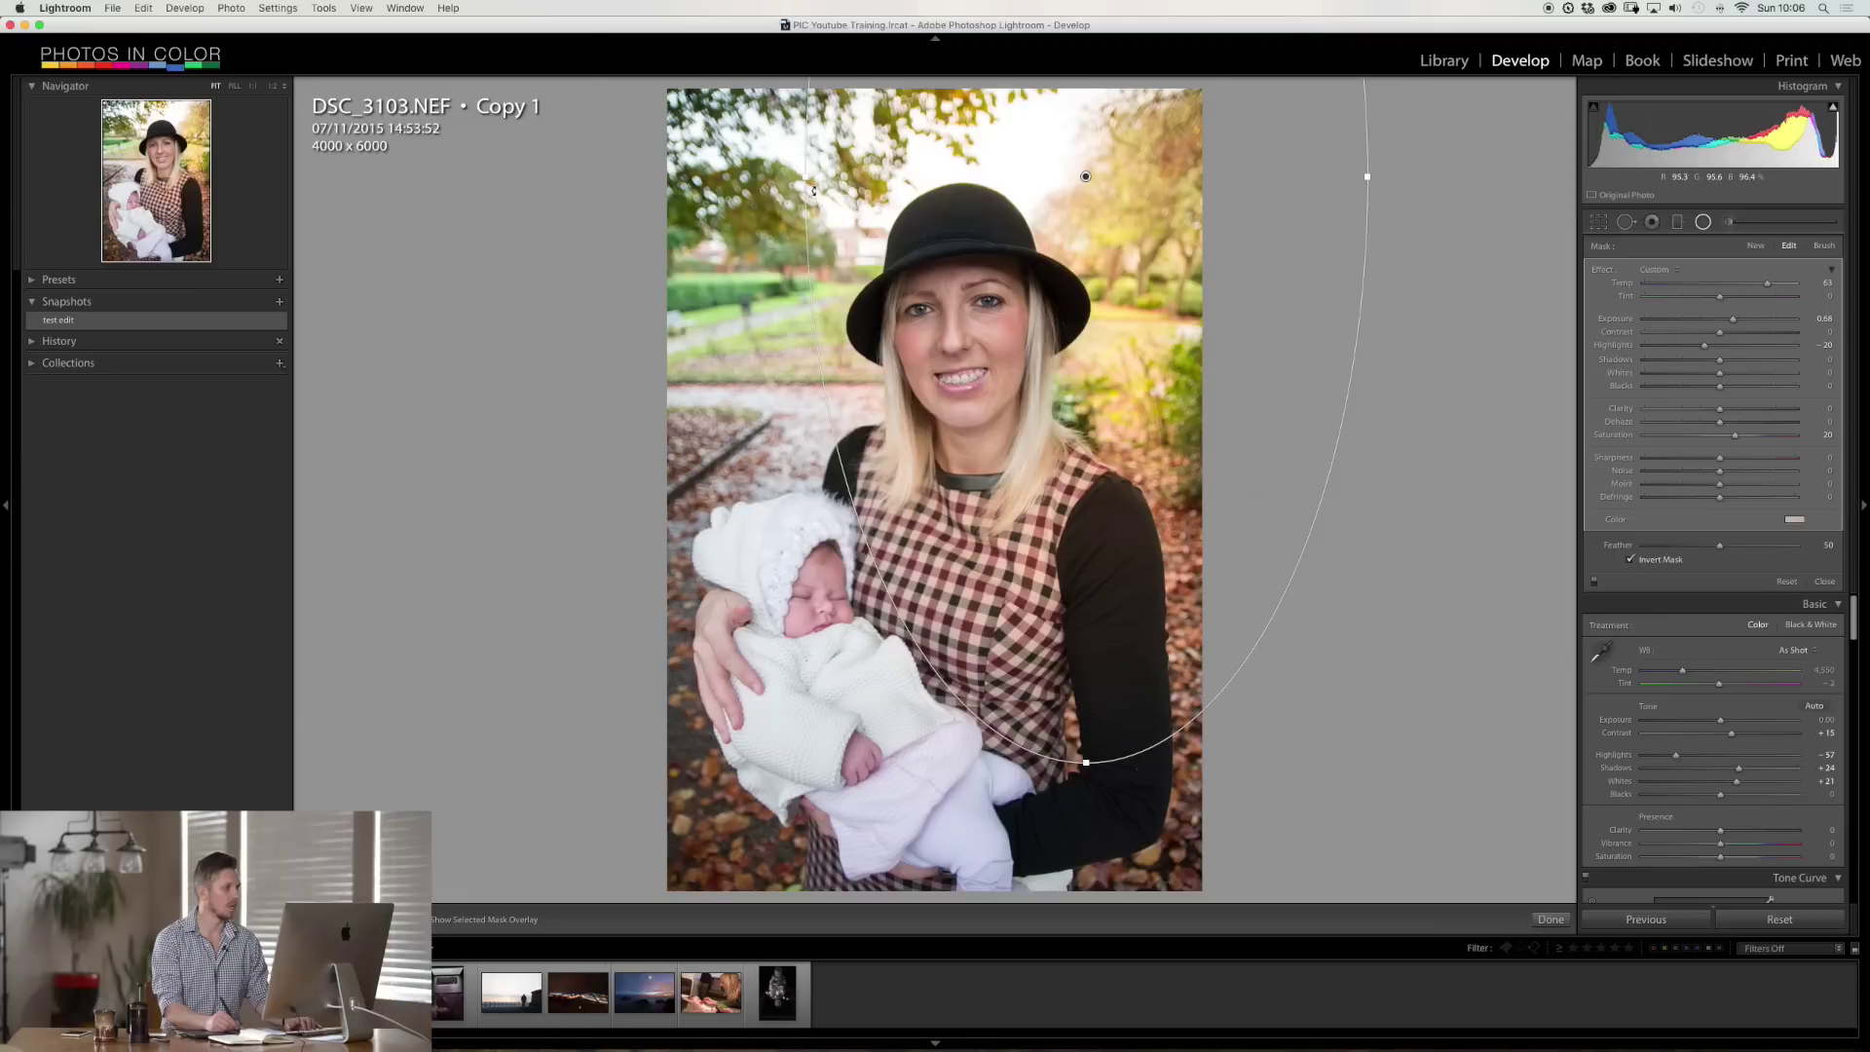
drag(807, 182, 636, 411)
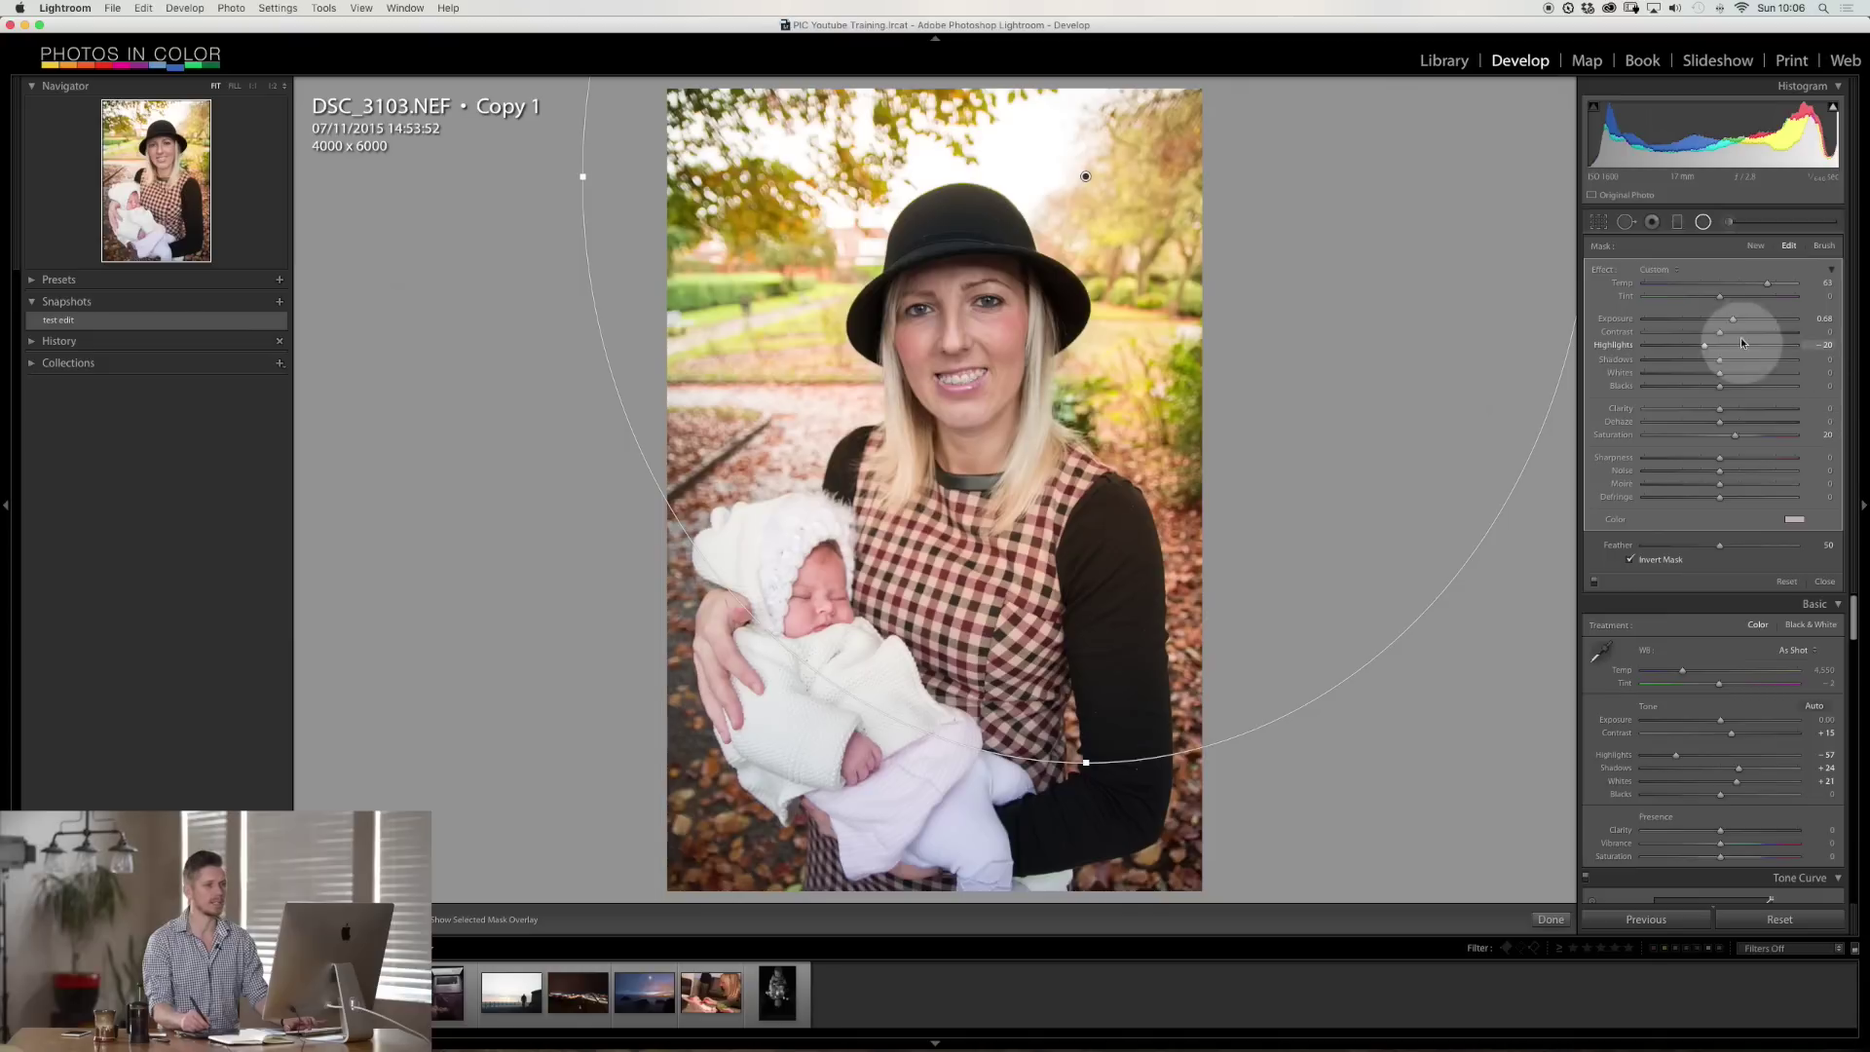
- Set the filter's erase brush to Feather 100 and Flow 100, then finish the radial filter
click(1822, 246)
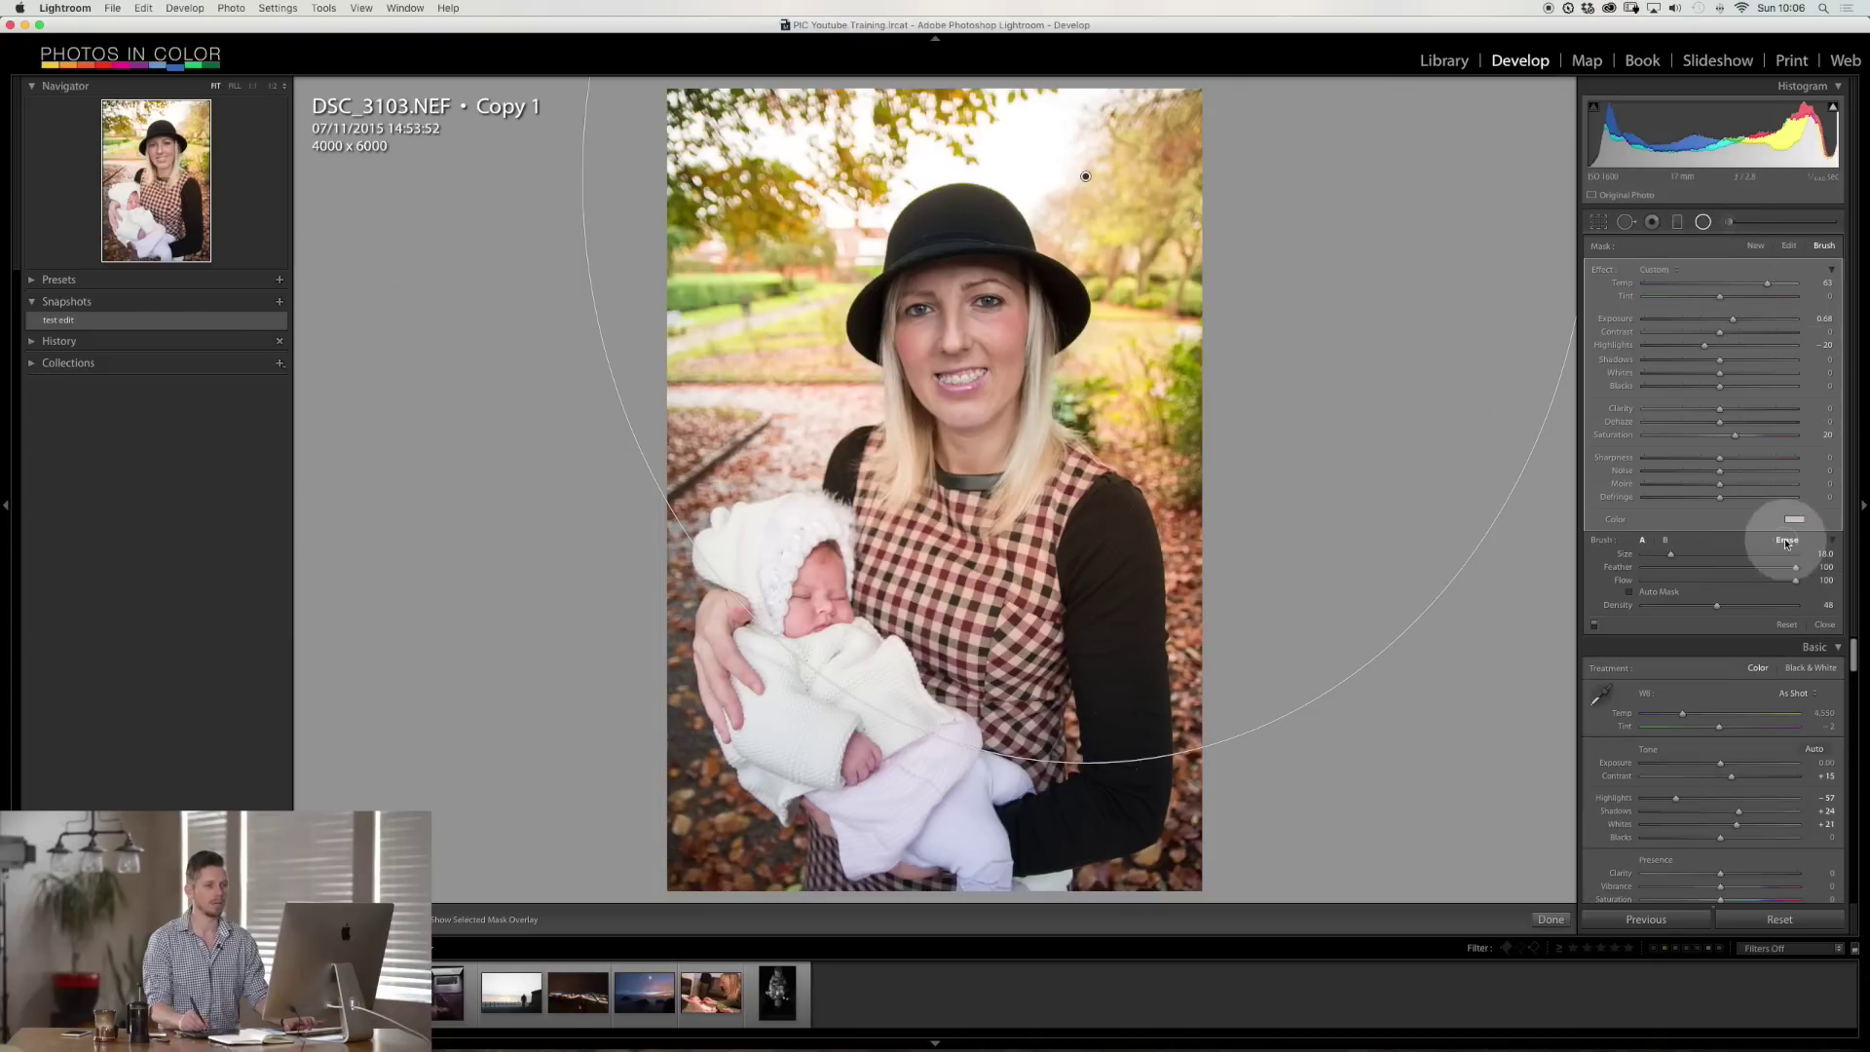
click(1787, 541)
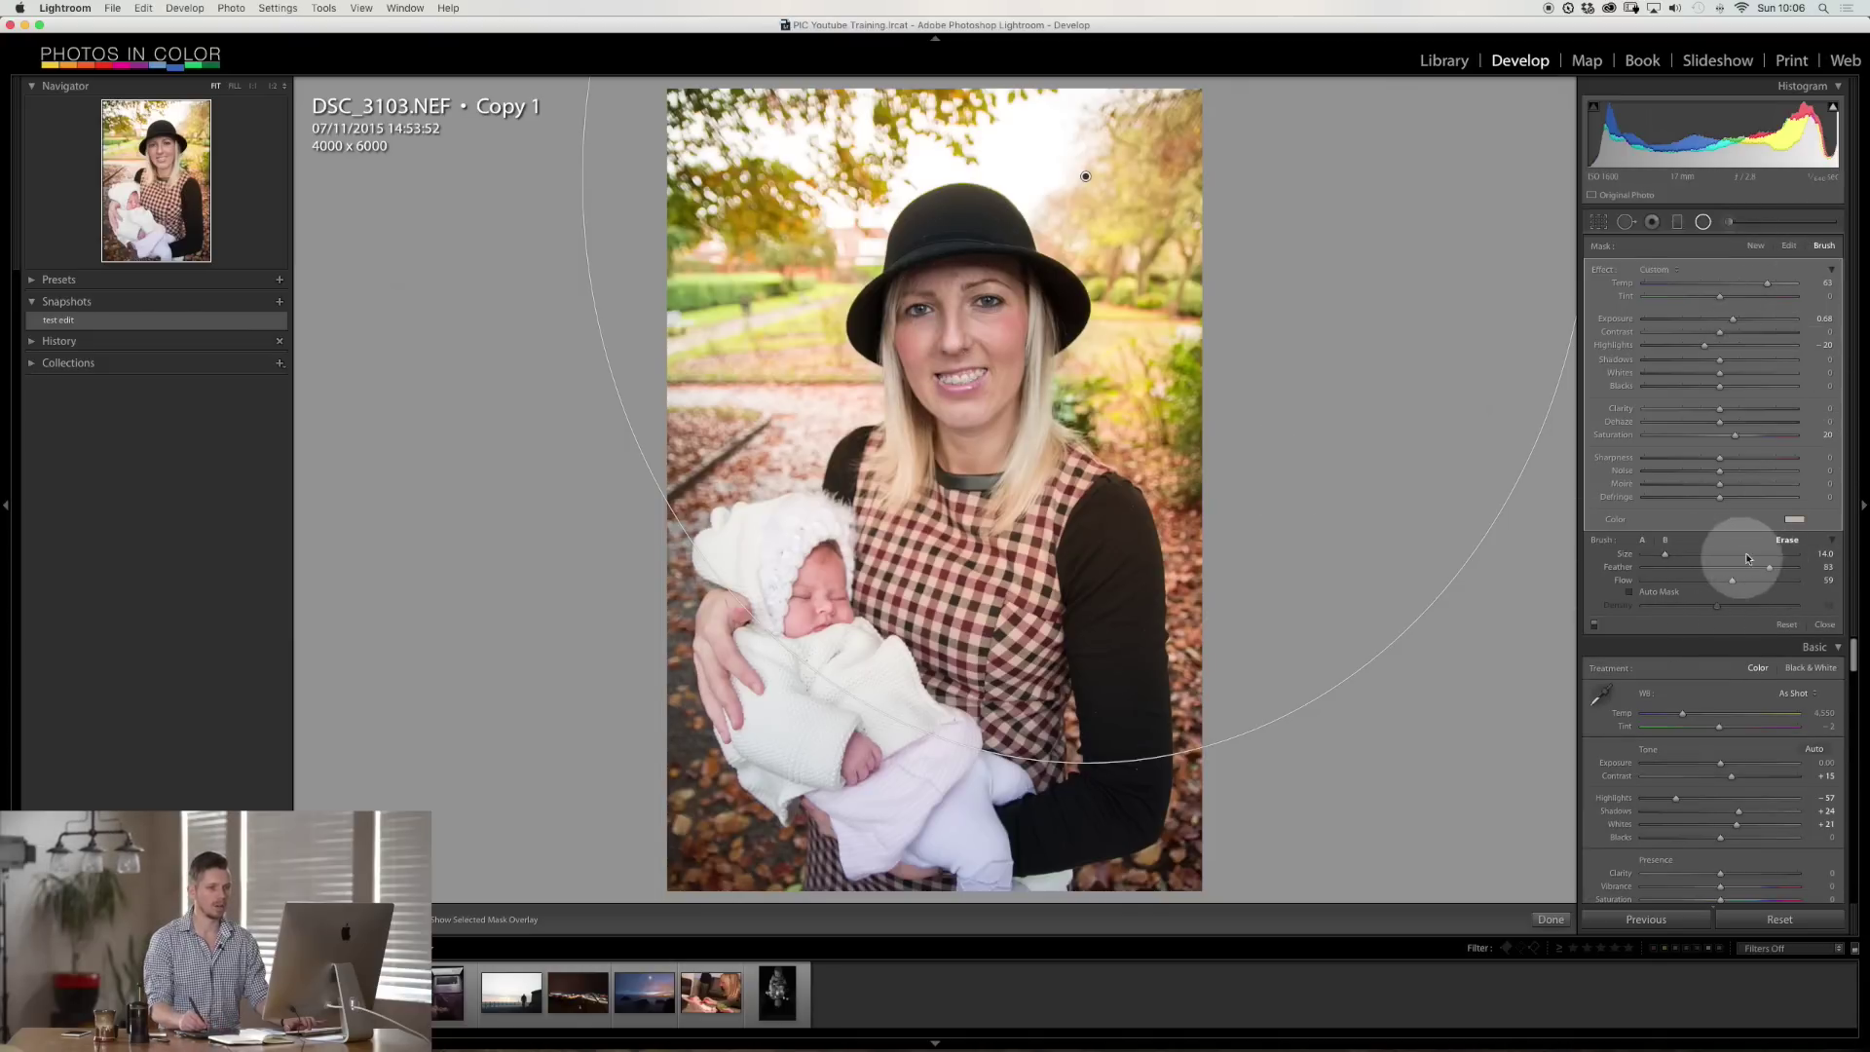
drag(1777, 569, 1802, 568)
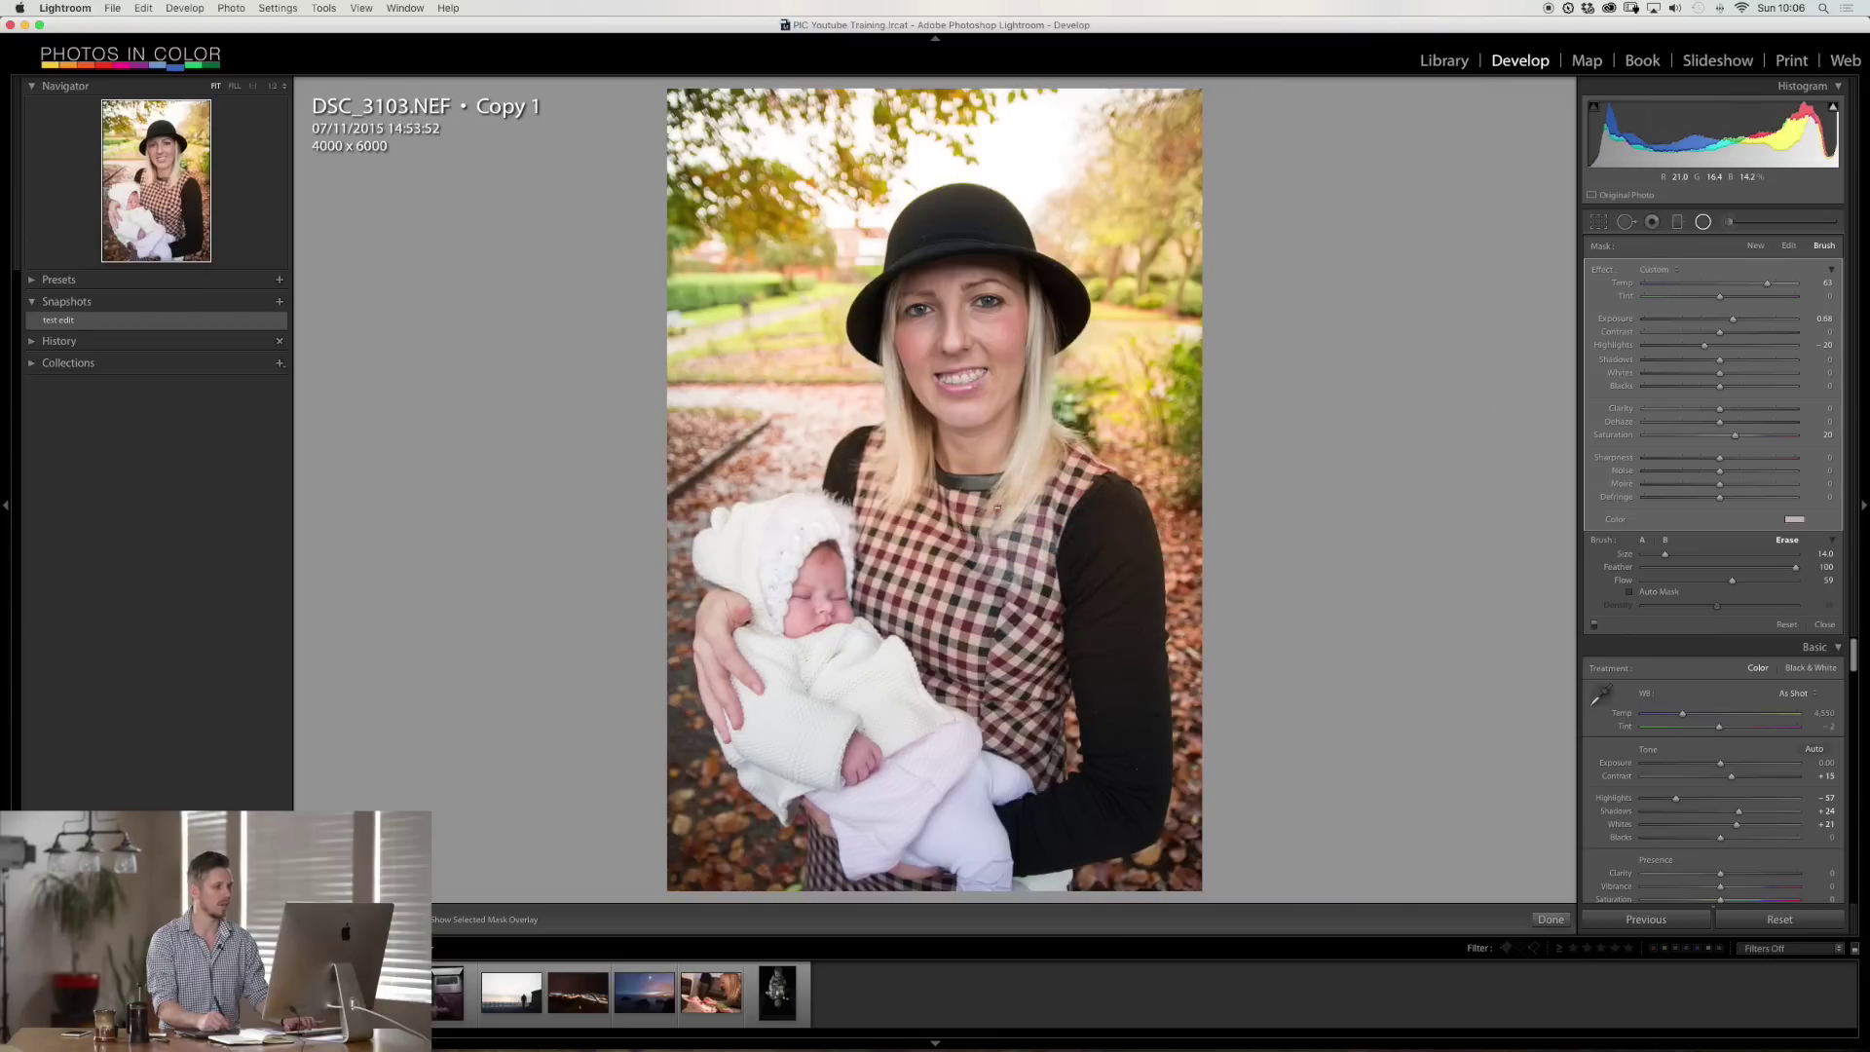
drag(1732, 581, 1840, 580)
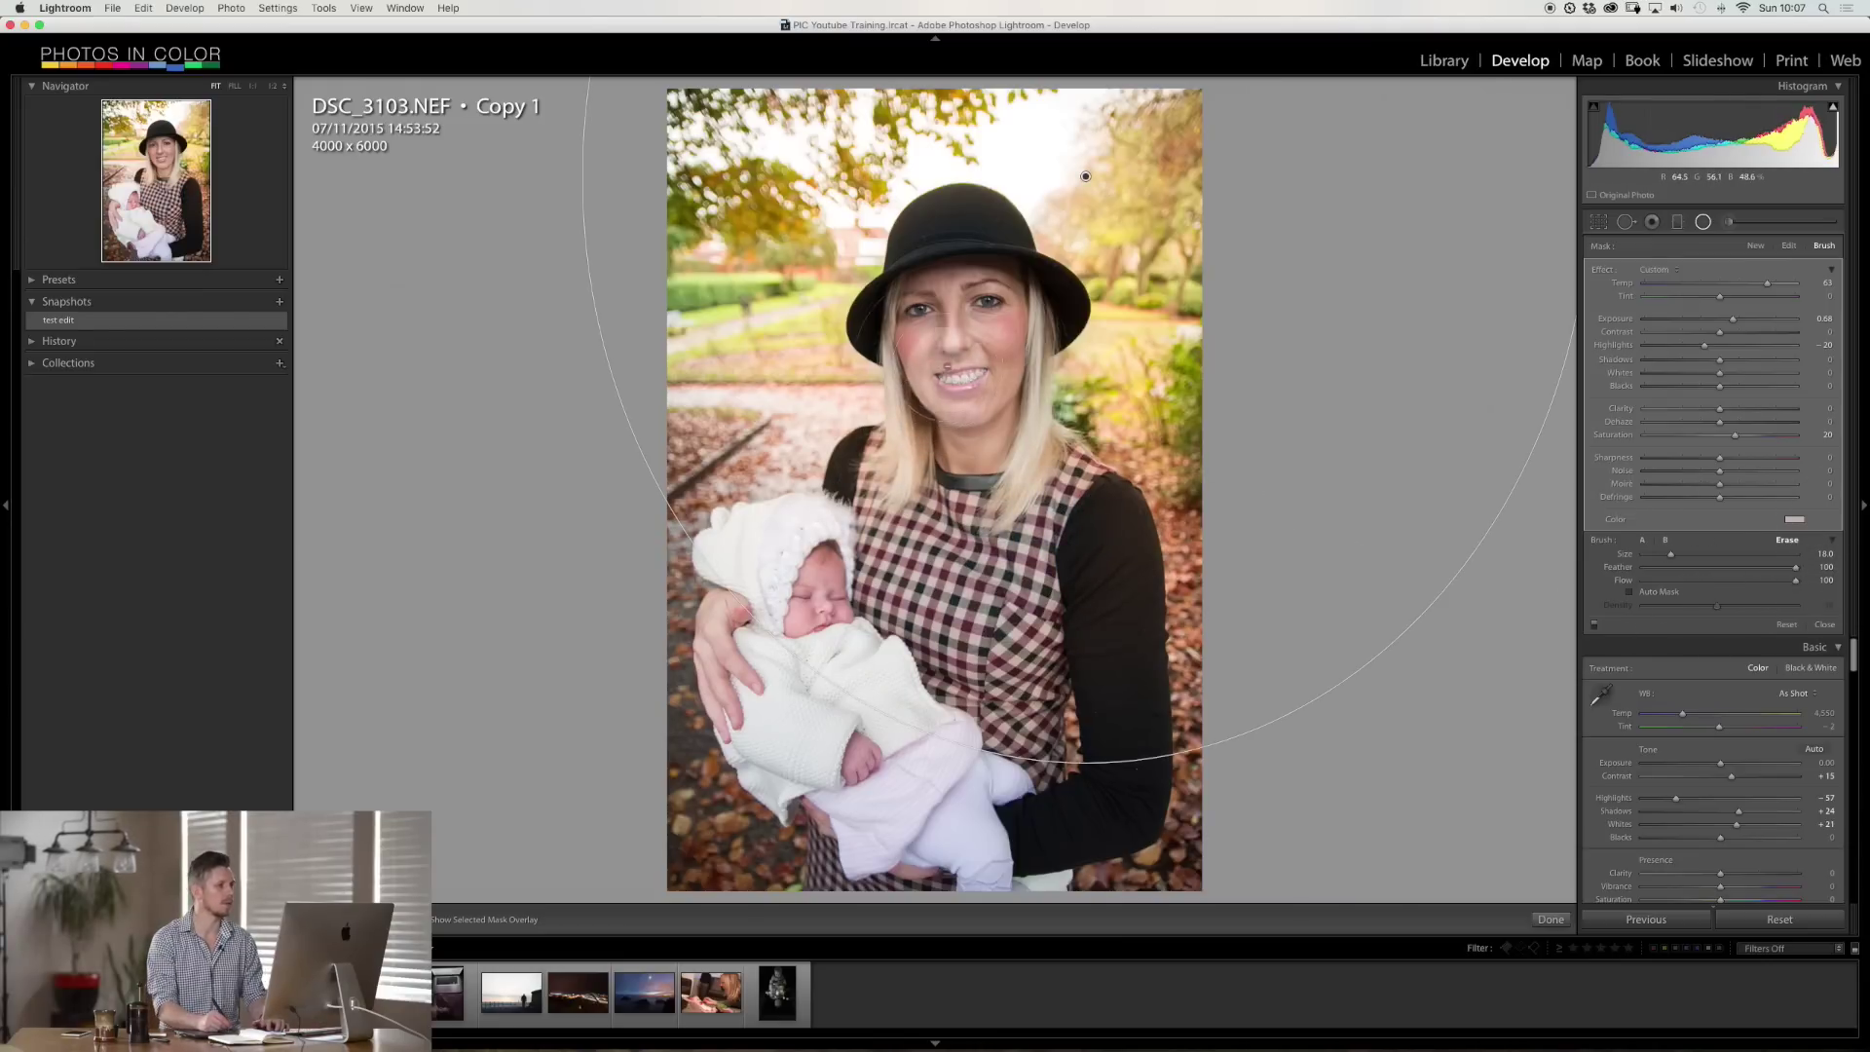
scroll(949, 389, down, 1)
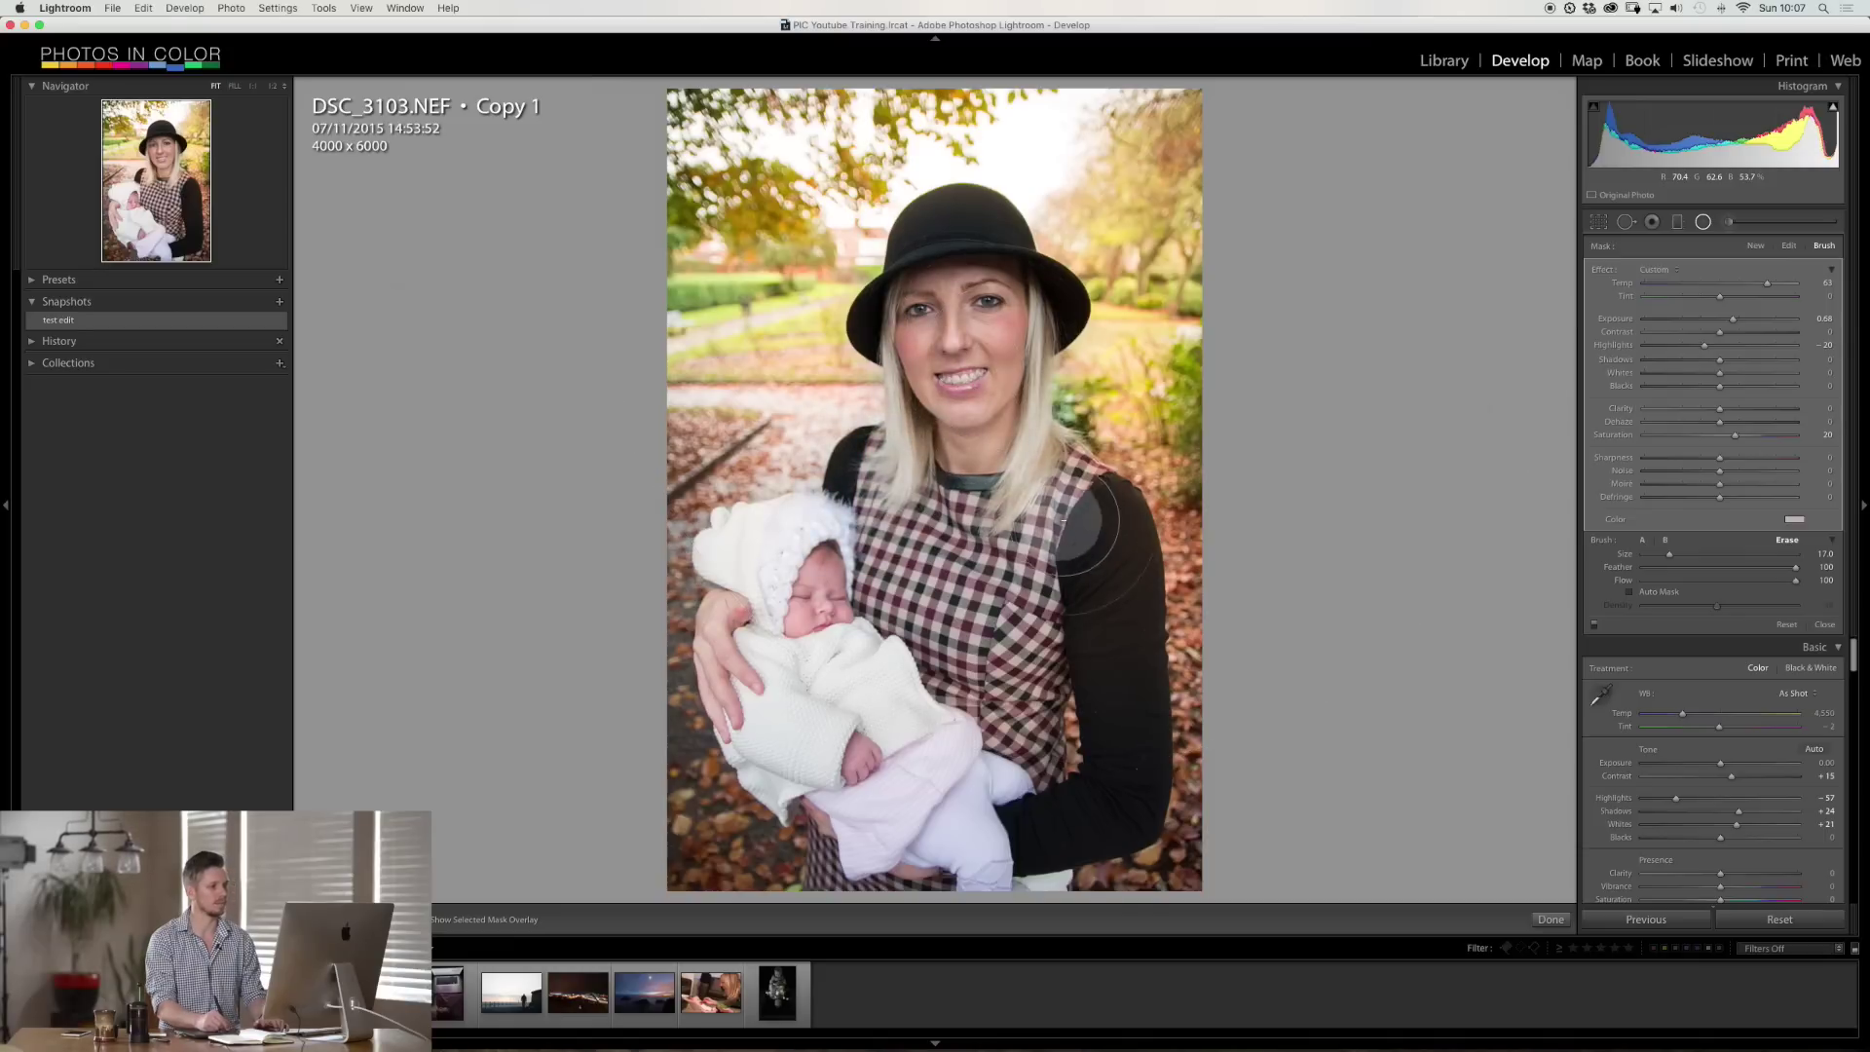
mouse_move(937, 1048)
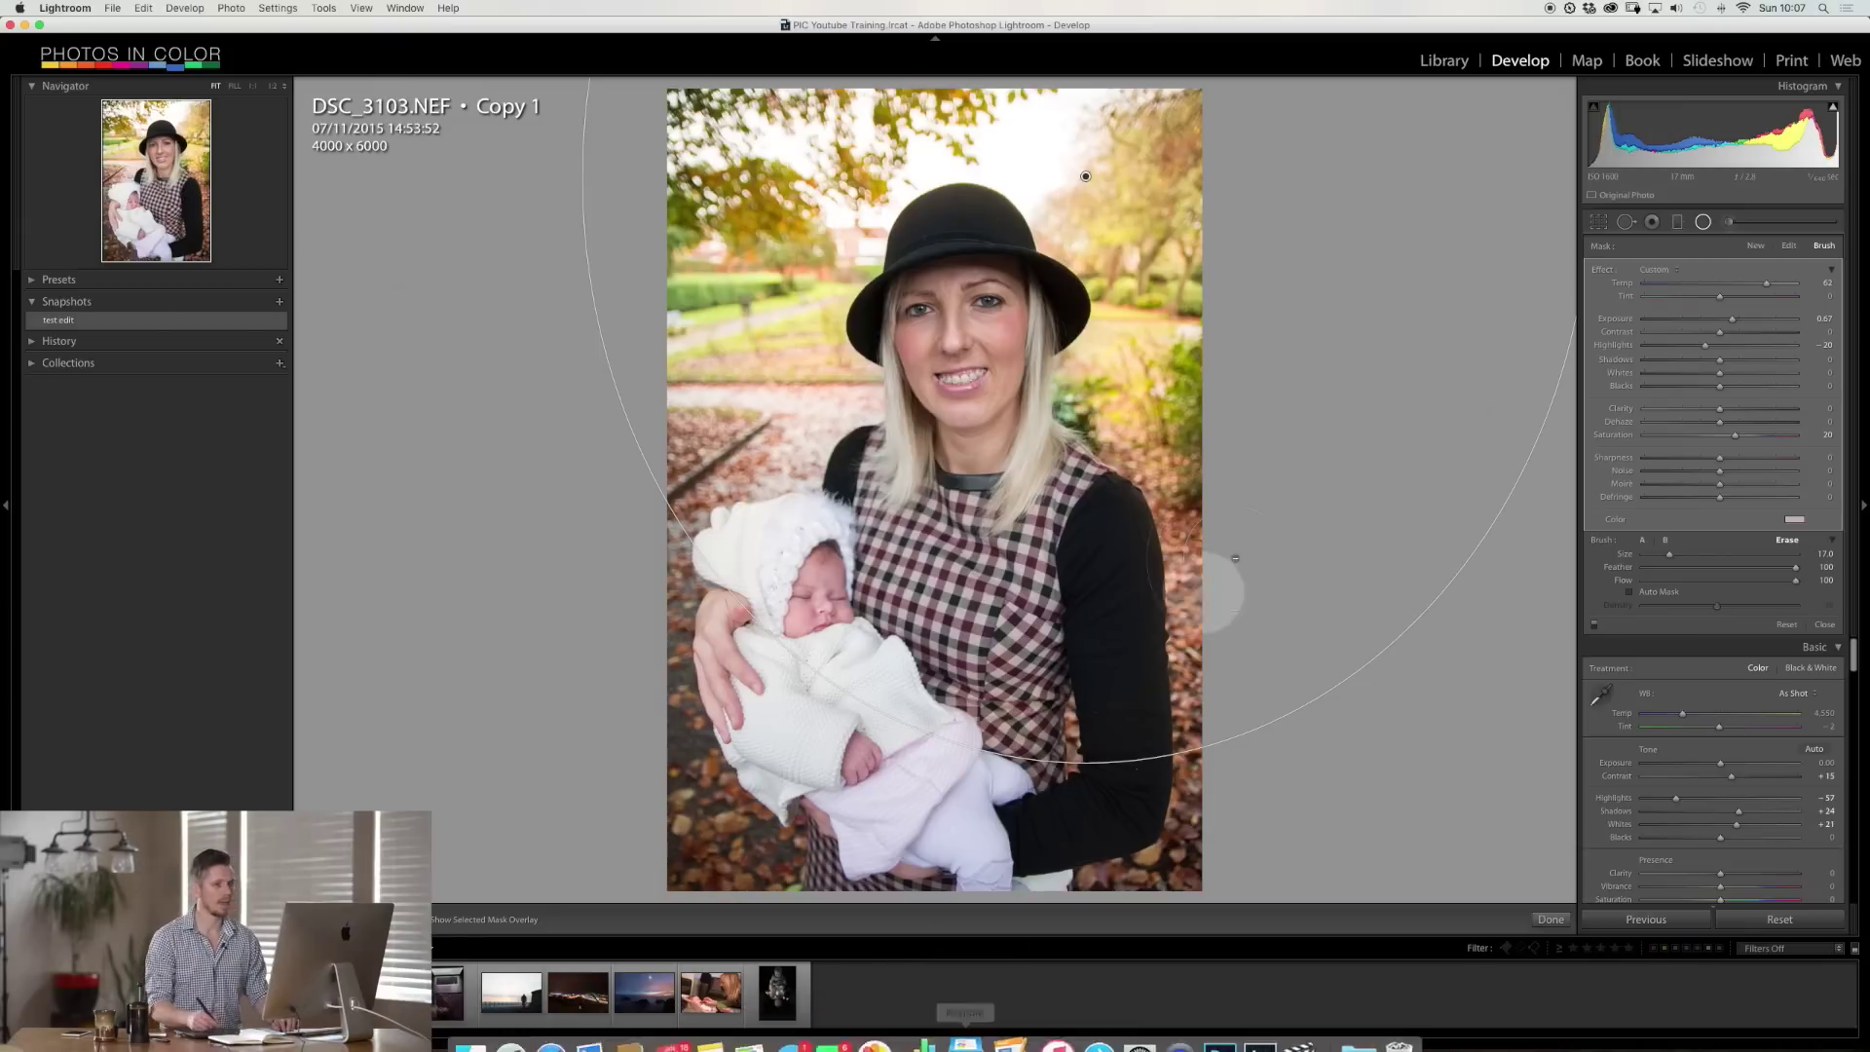
click(1702, 222)
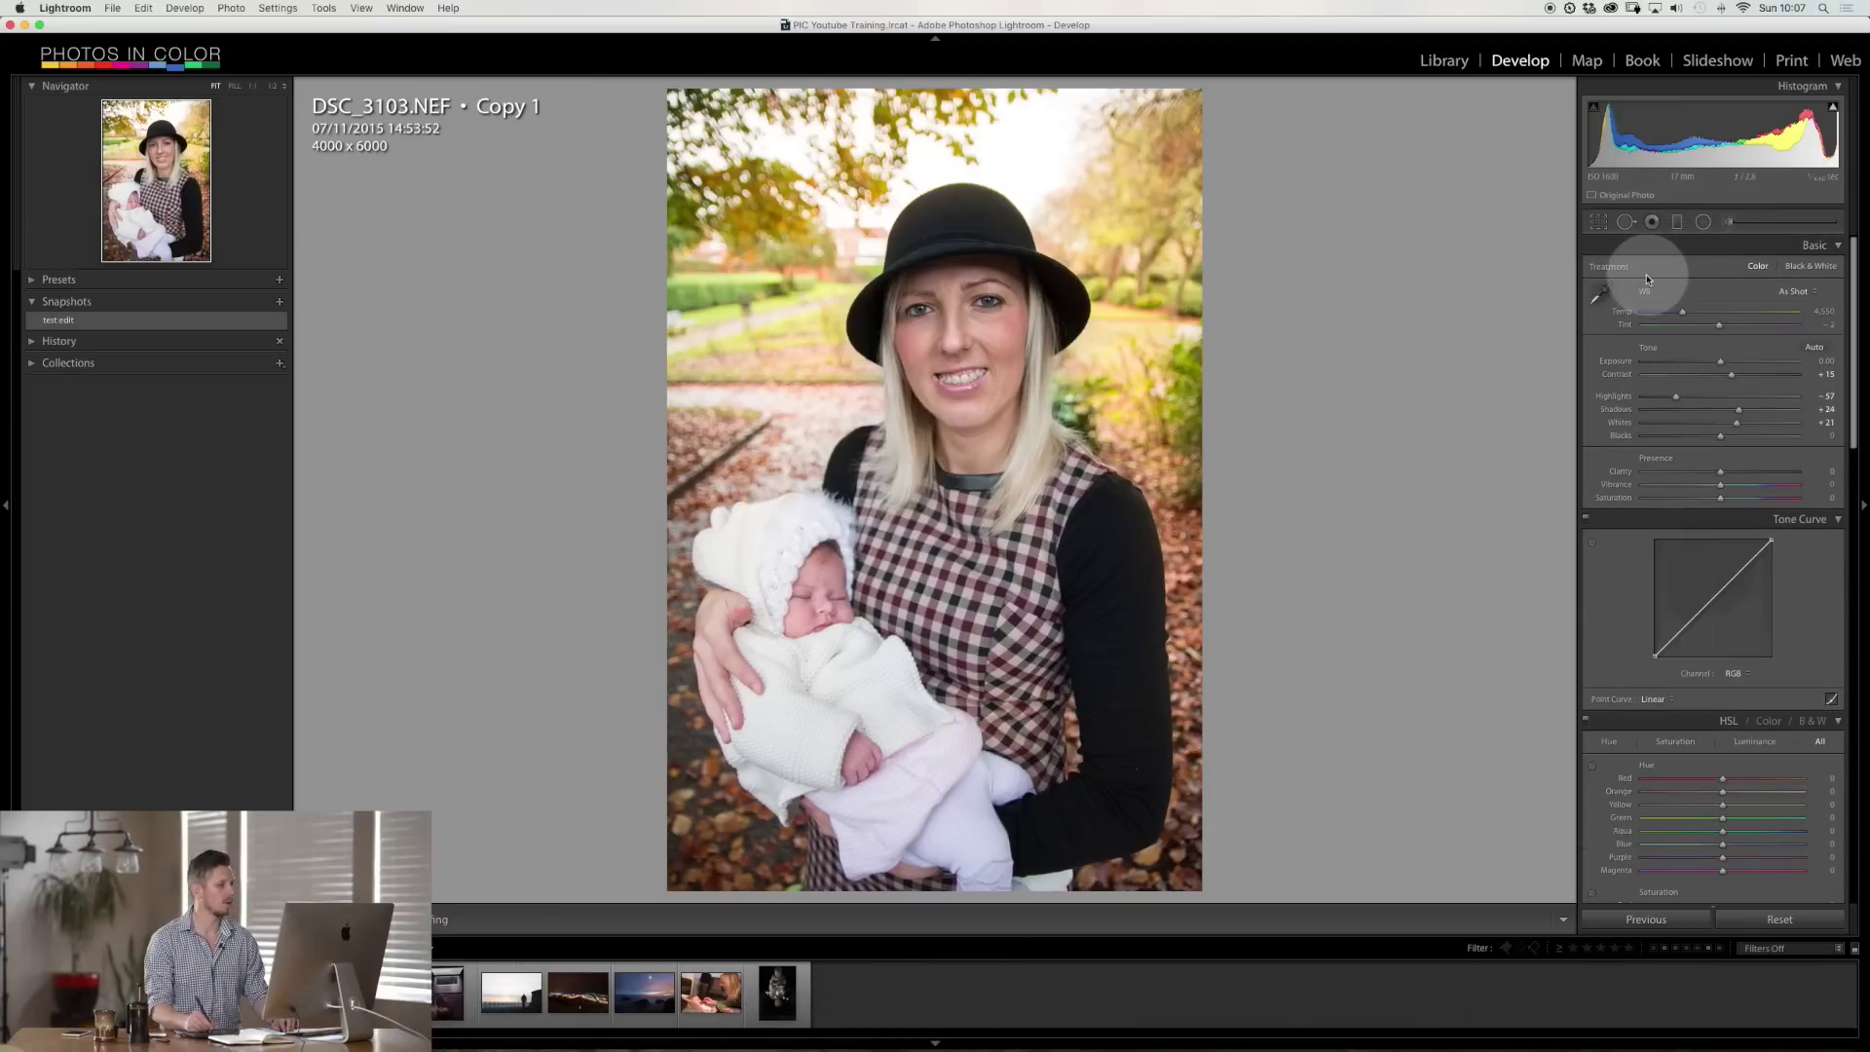
key(Left)
key(Right)
key(Left)
key(Right)
key(Left)
key(Right)
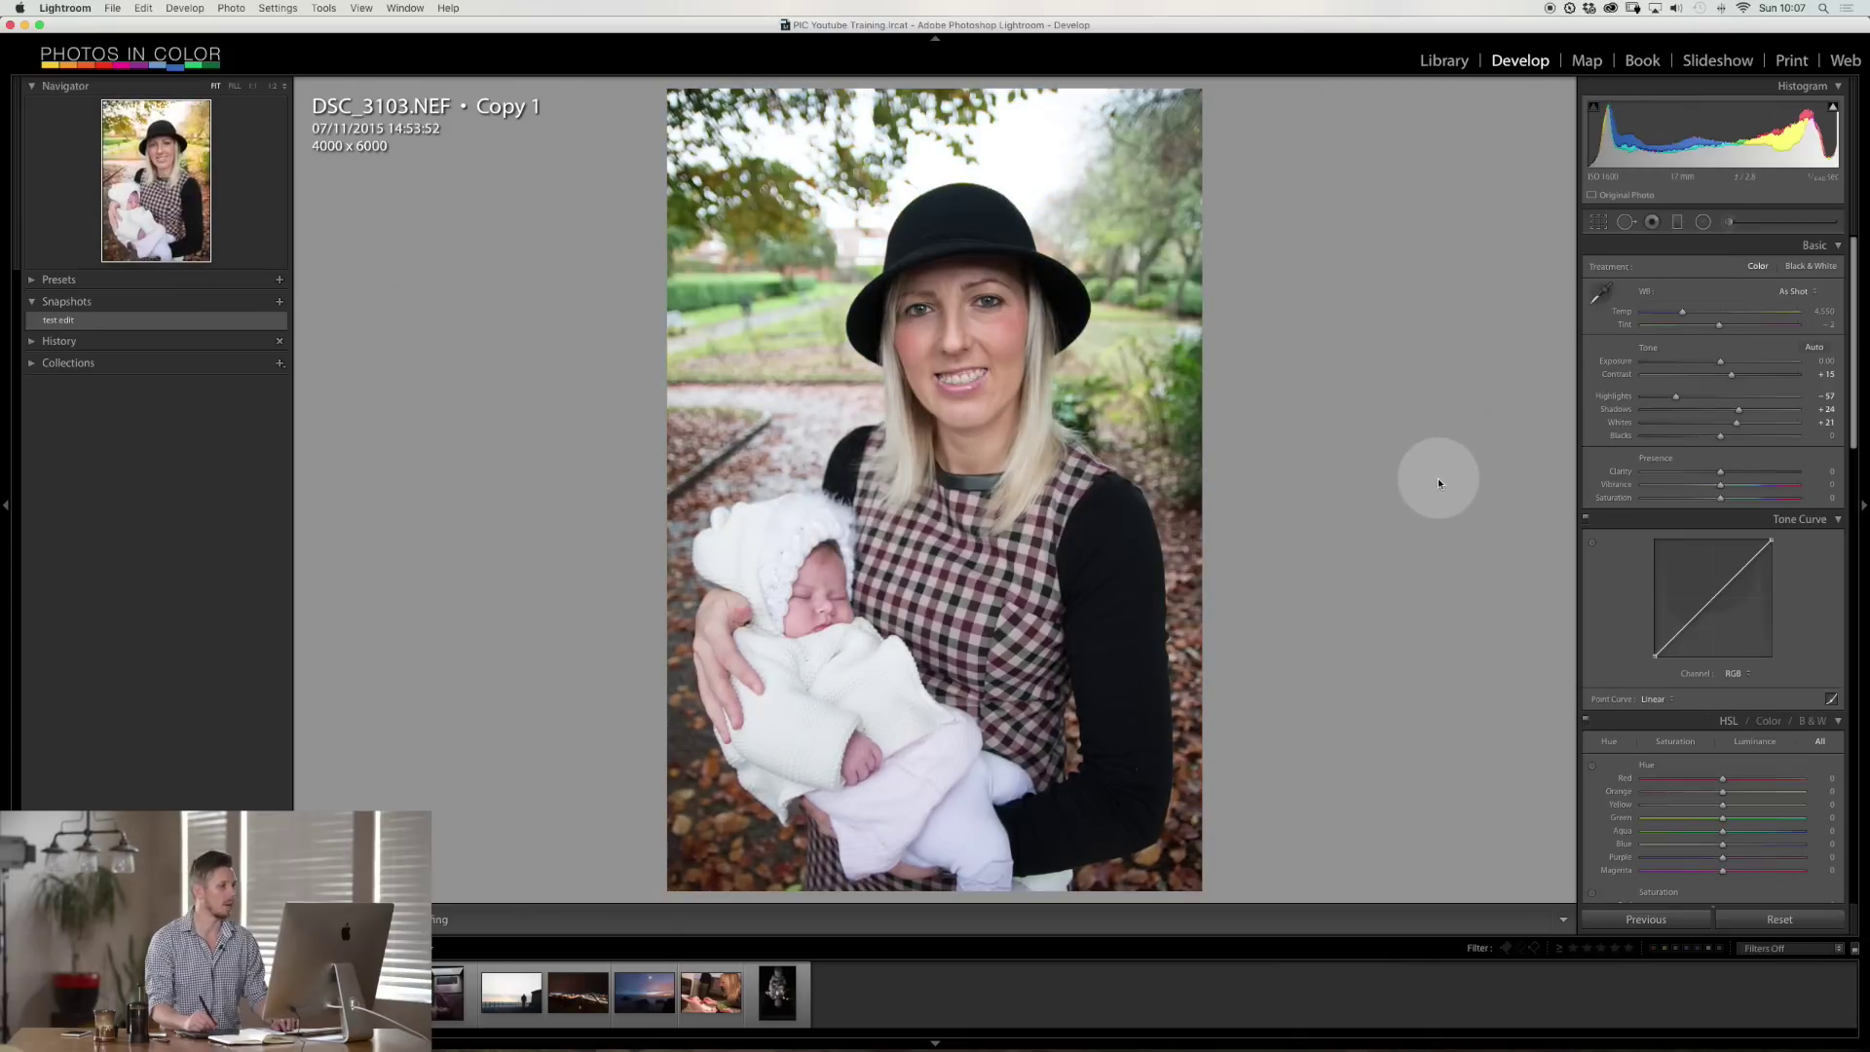
key(Left)
key(Right)
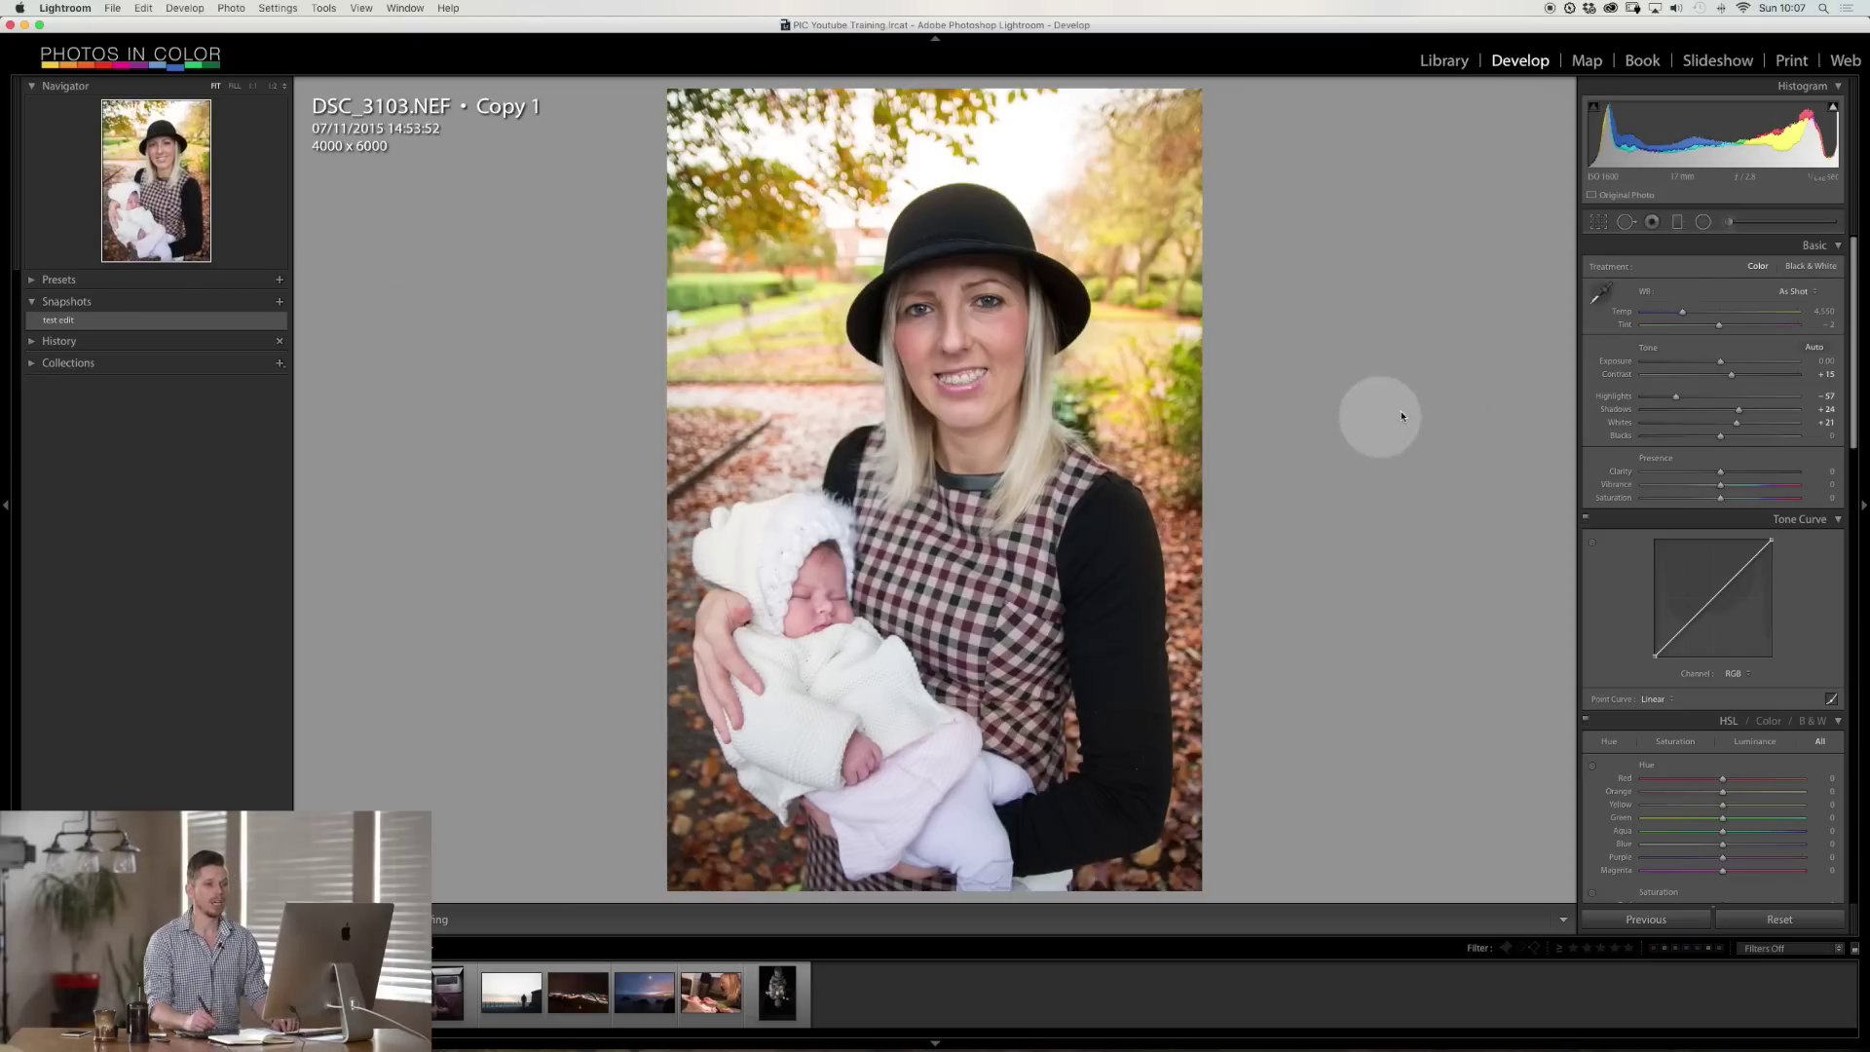
drag(1852, 387, 1850, 507)
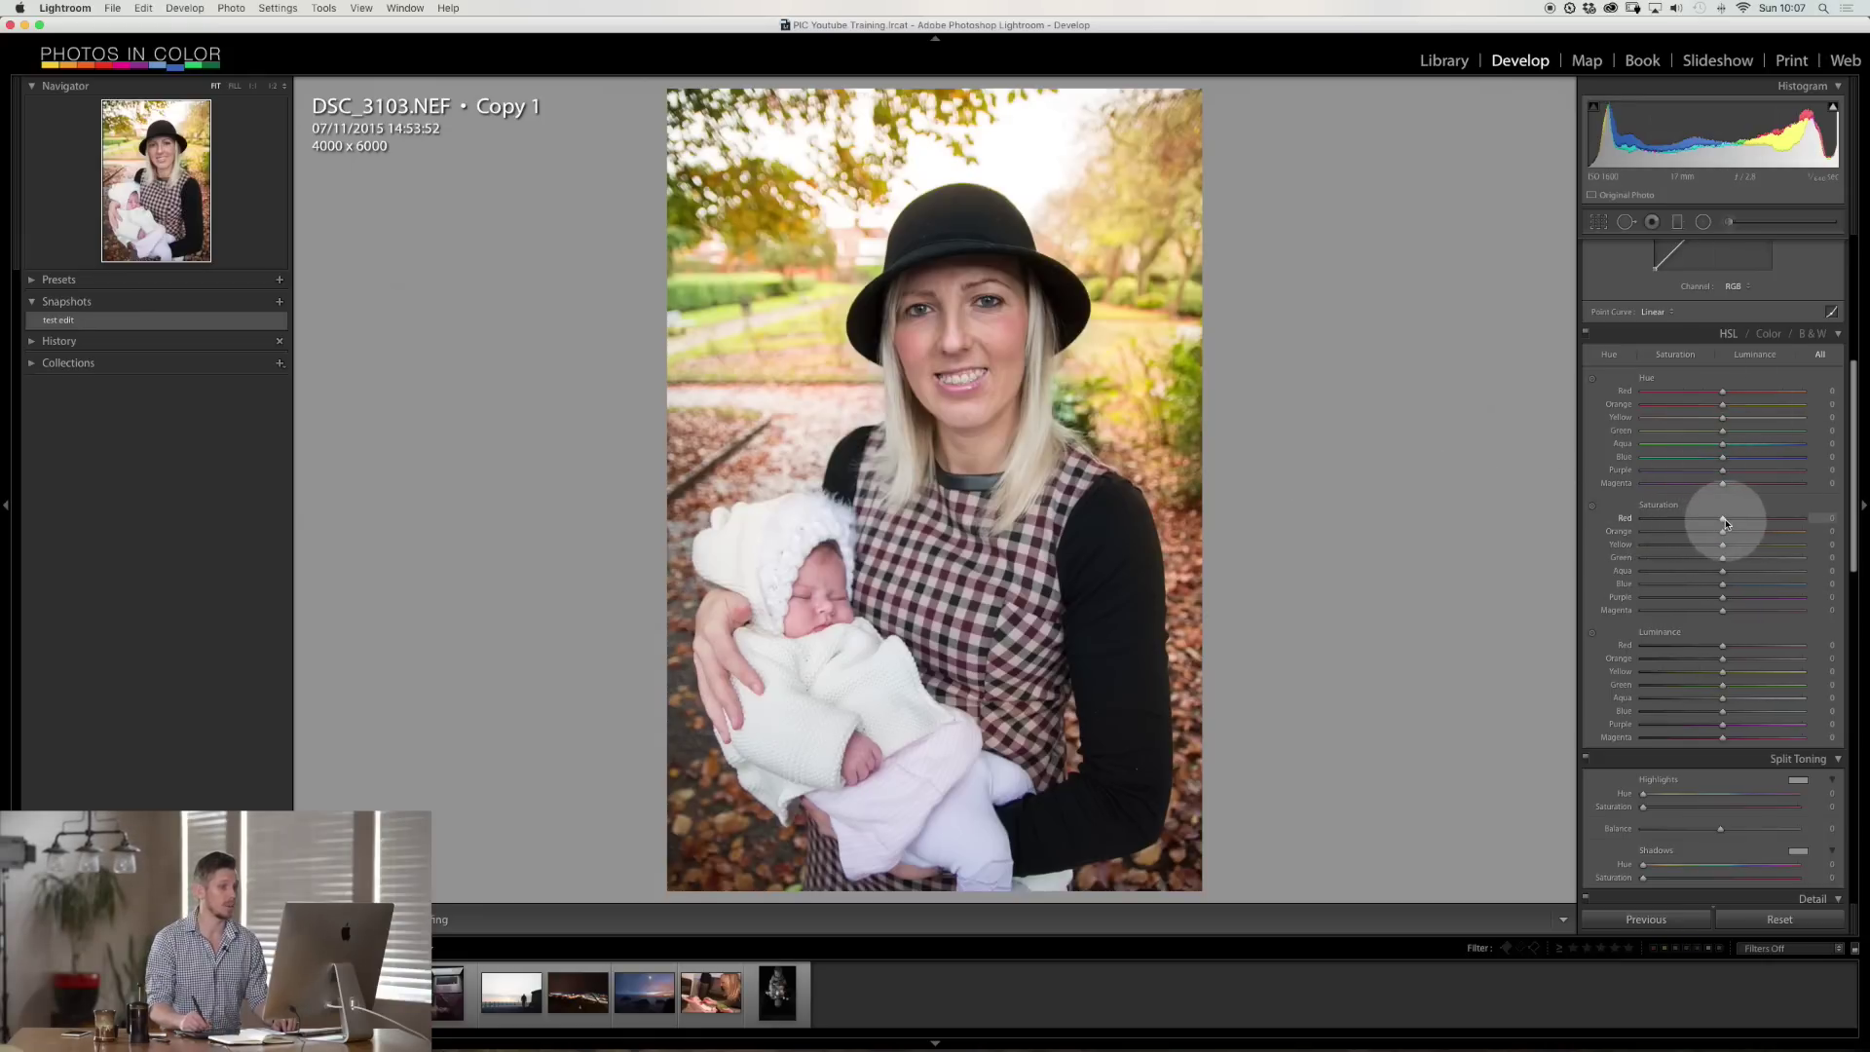
- Boost the Red saturation in HSL to +28
mouse_move(1740, 521)
mouse_down()
mouse_move(1835, 523)
mouse_move(1620, 531)
mouse_move(1860, 538)
mouse_move(1585, 534)
mouse_move(1855, 540)
mouse_move(1723, 543)
mouse_up()
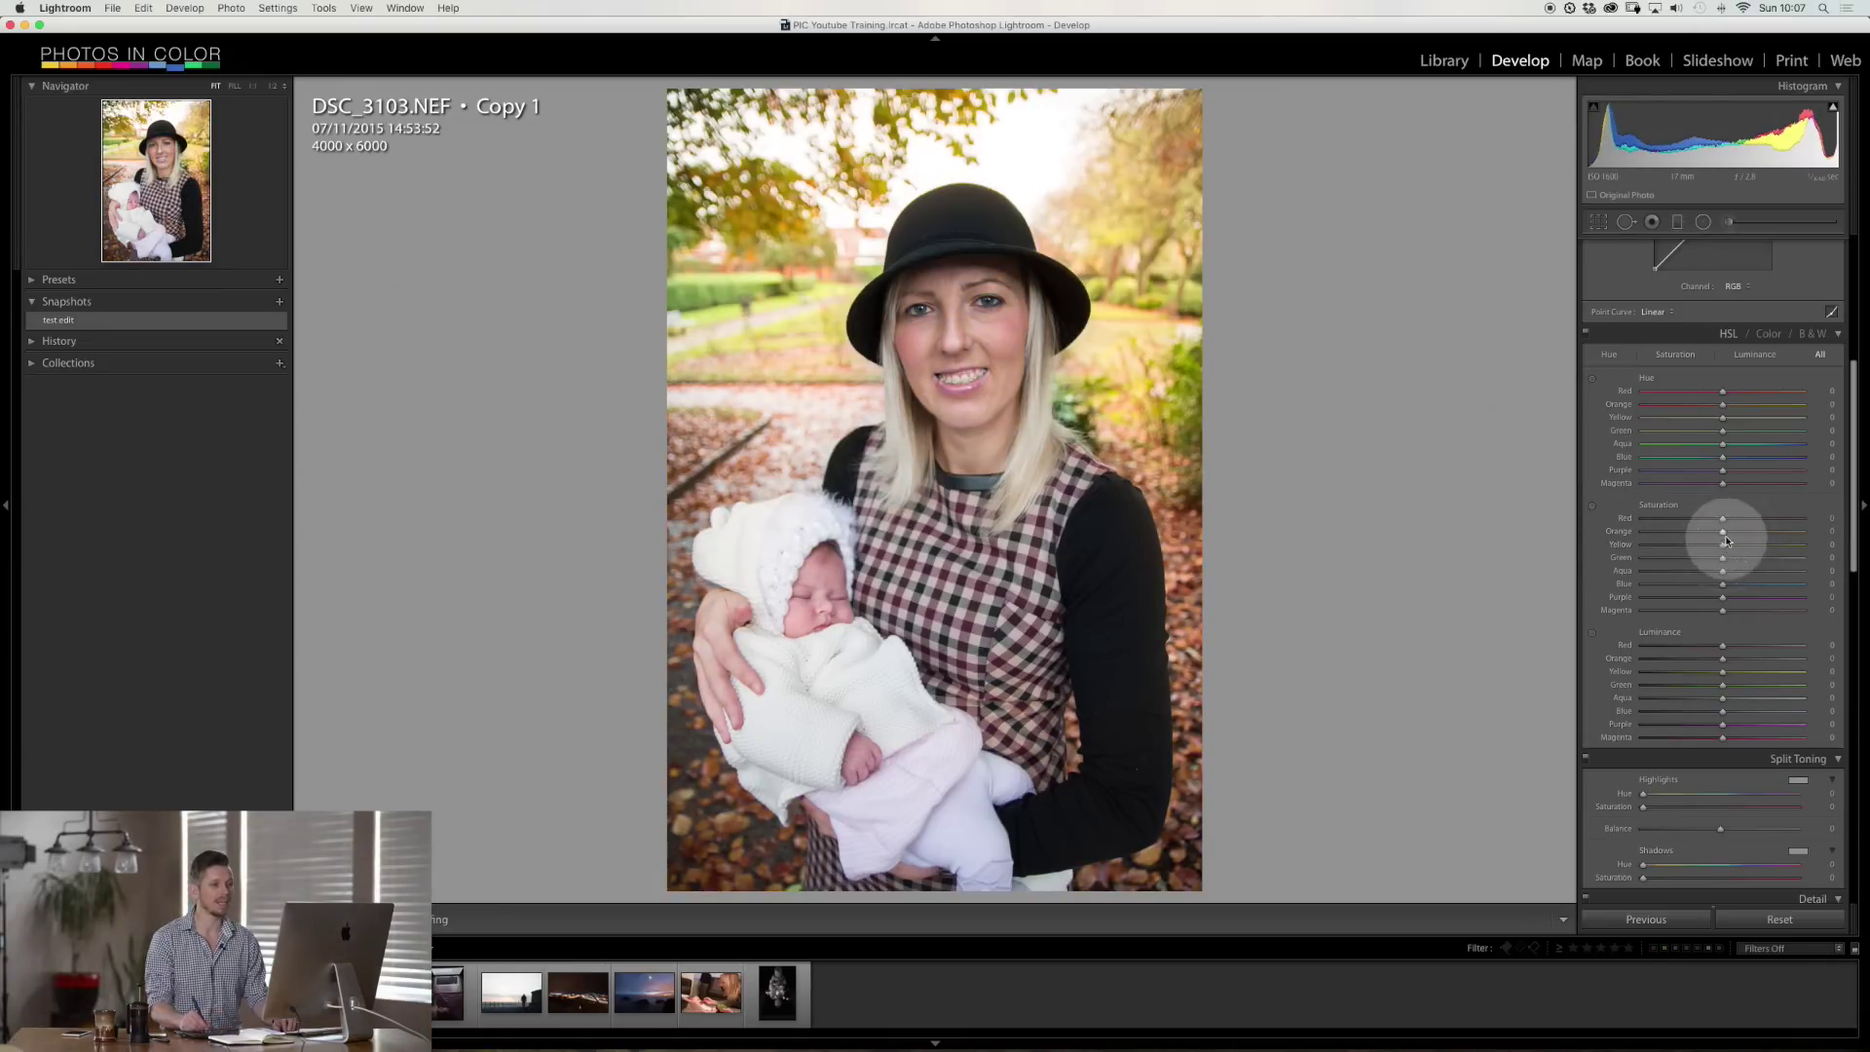
scroll(1840, 521, up, 5)
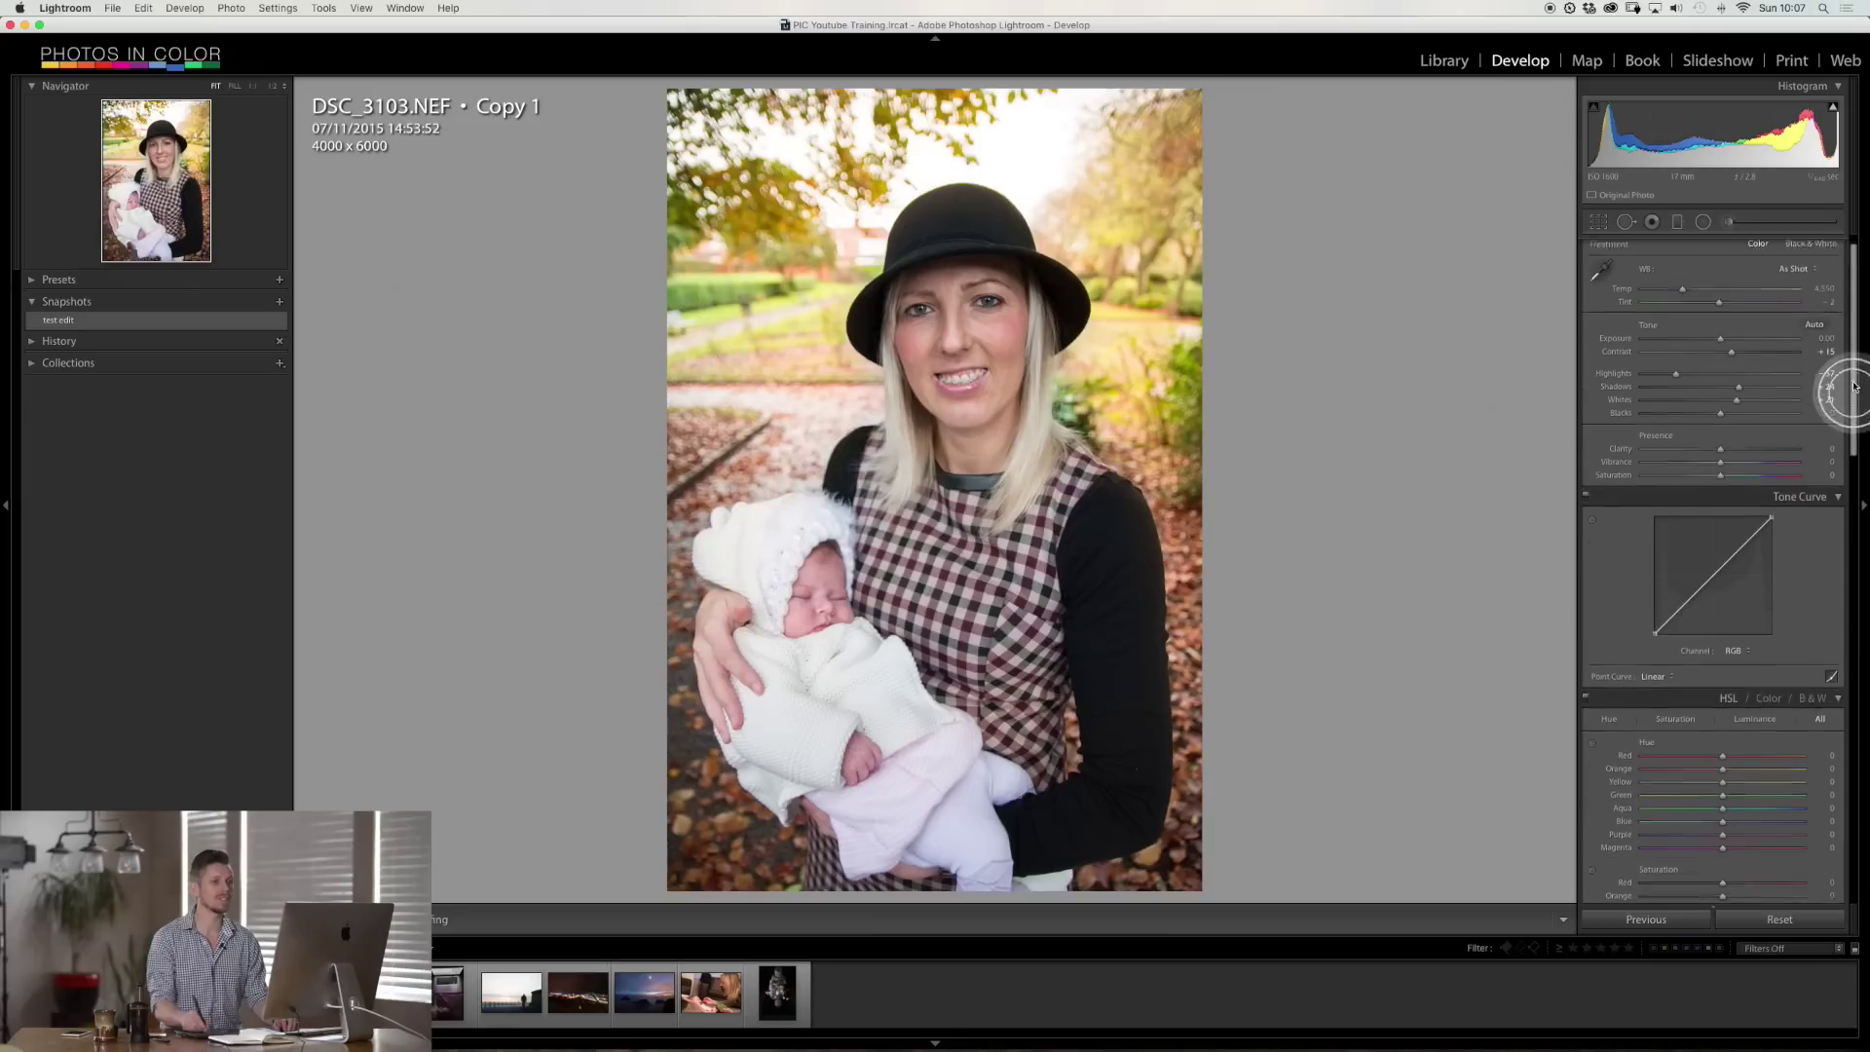
- Load the adjustment brush with Saturation 40, Contrast 16, a pale red tint and size 15
click(1732, 223)
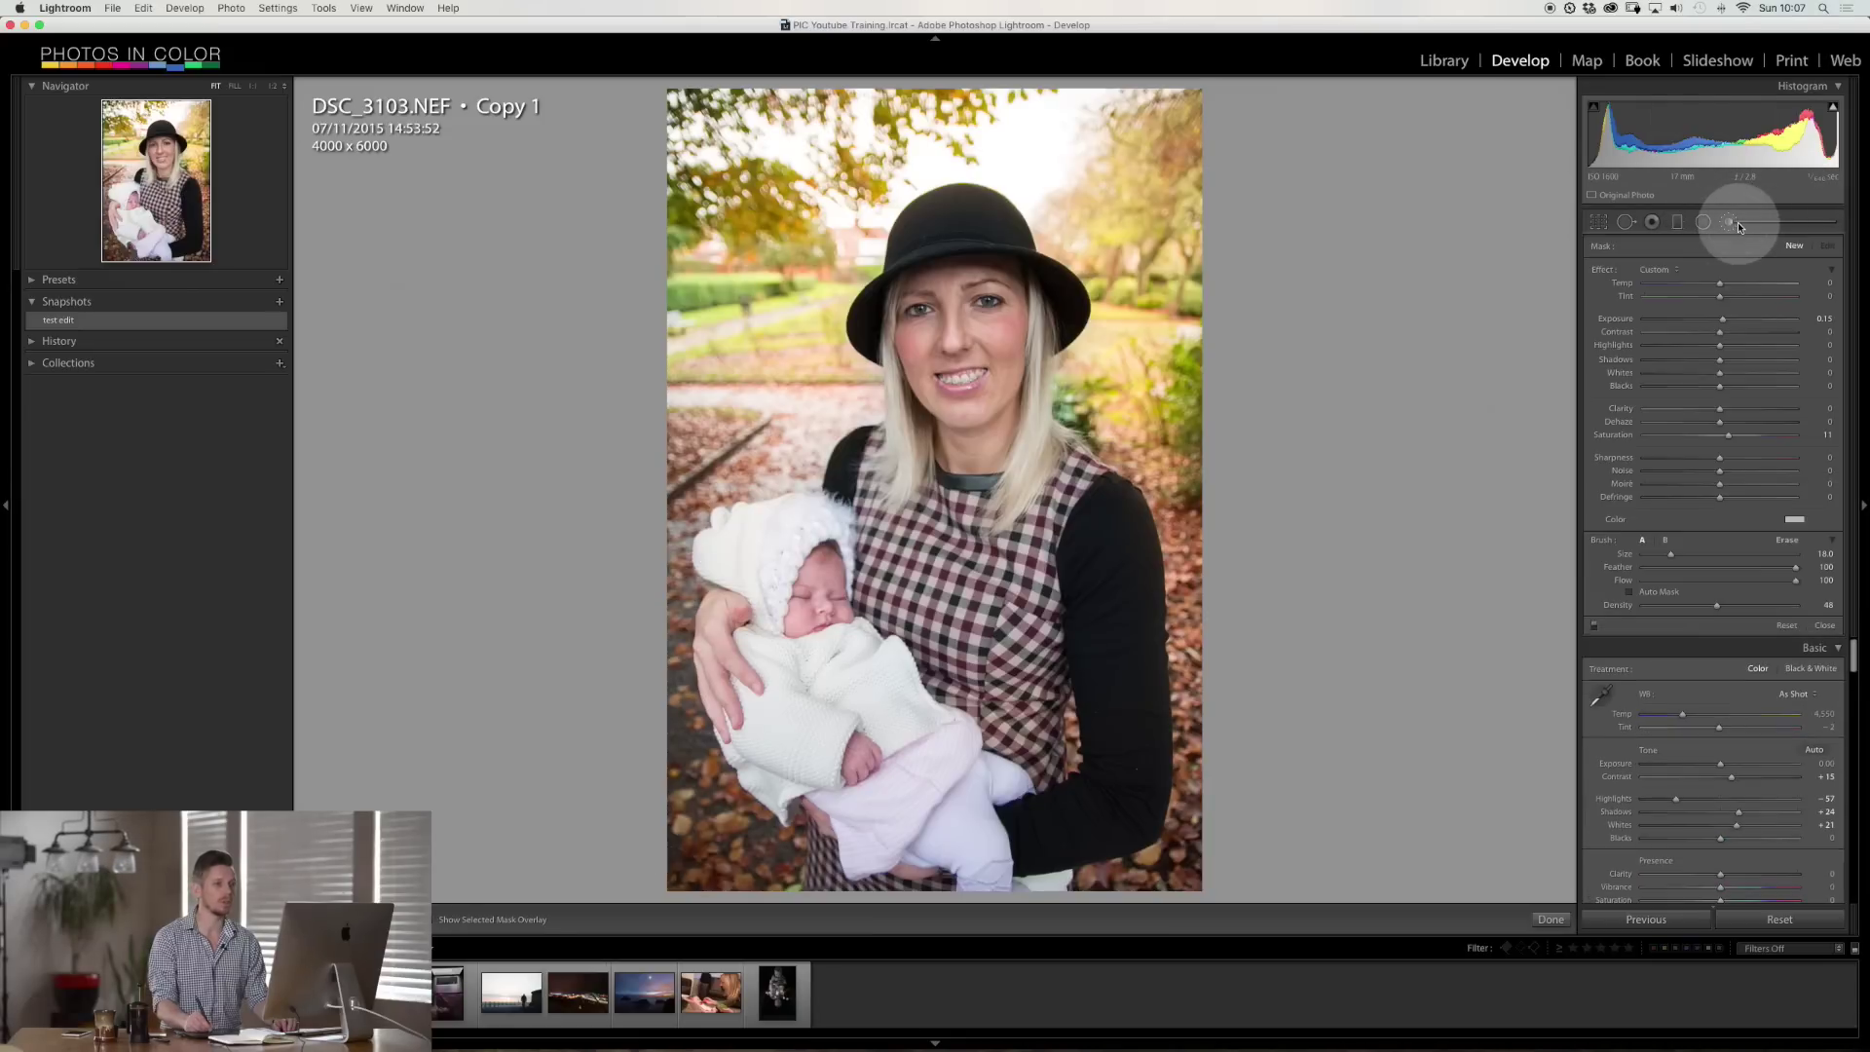
drag(1729, 434, 1742, 435)
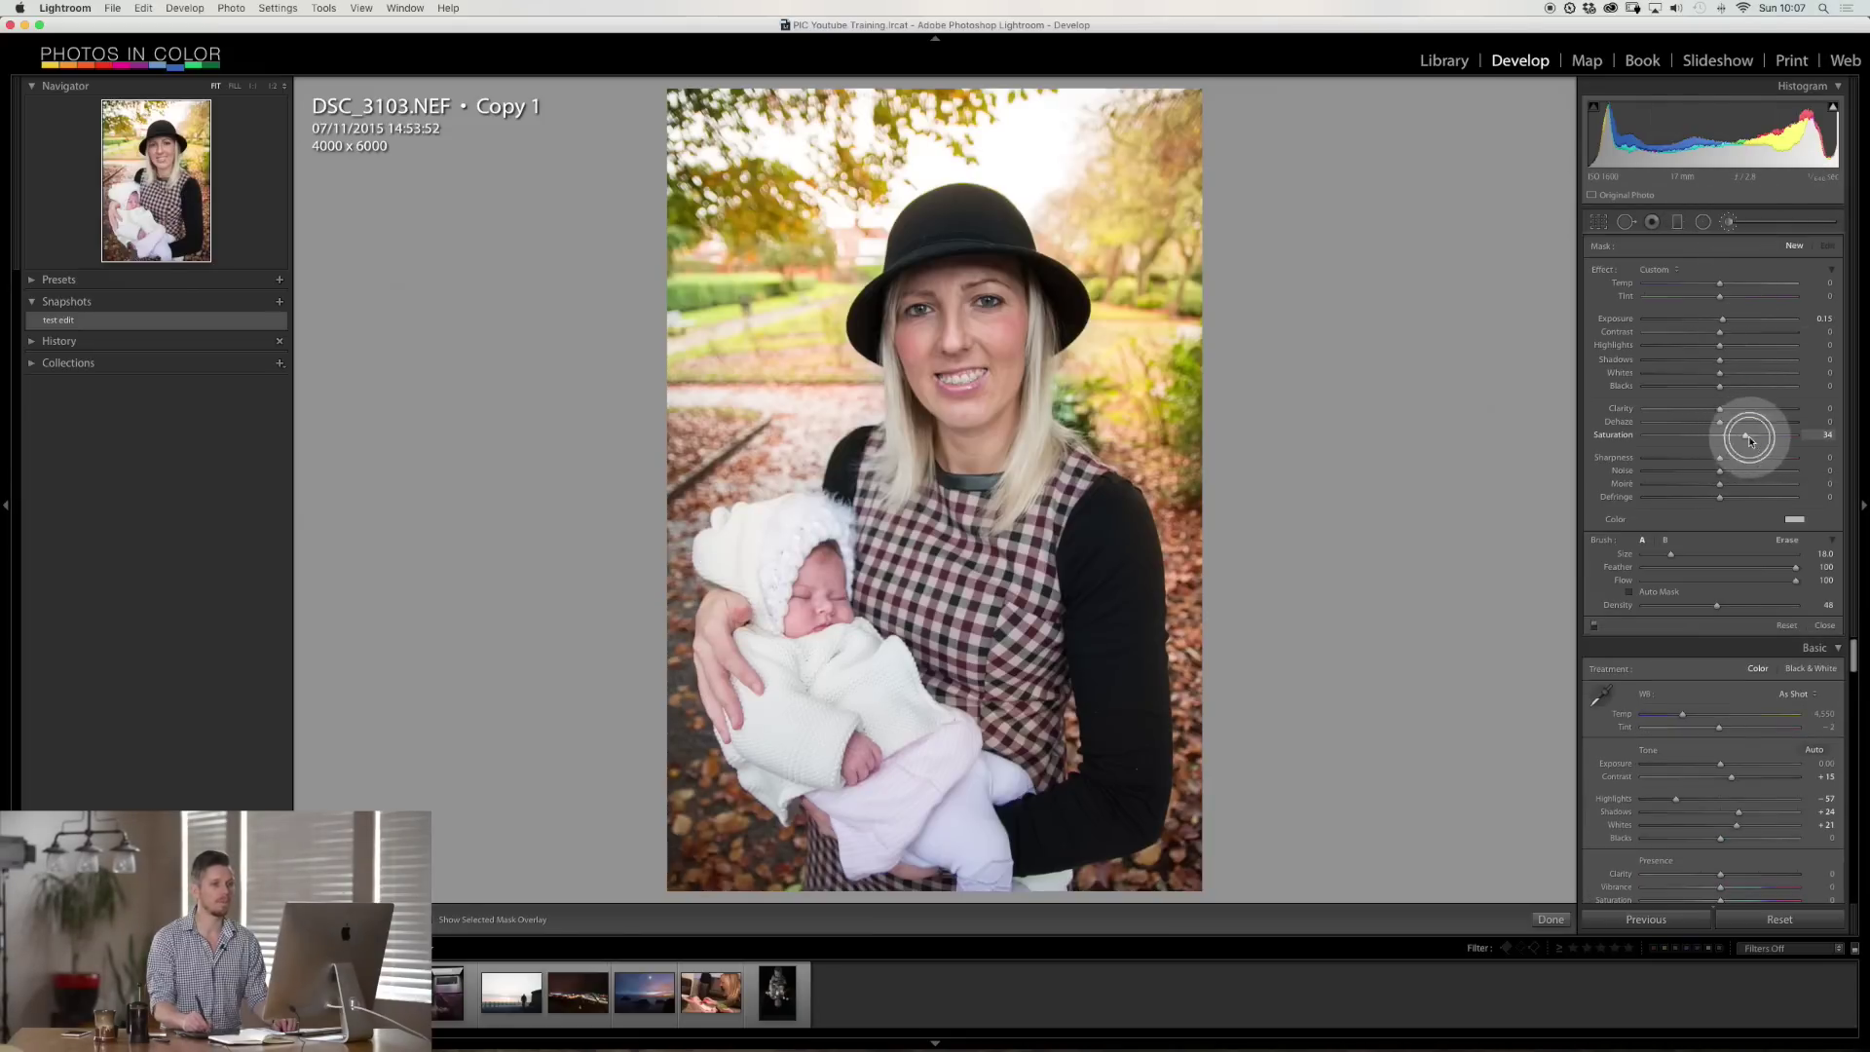
drag(1732, 438, 1749, 439)
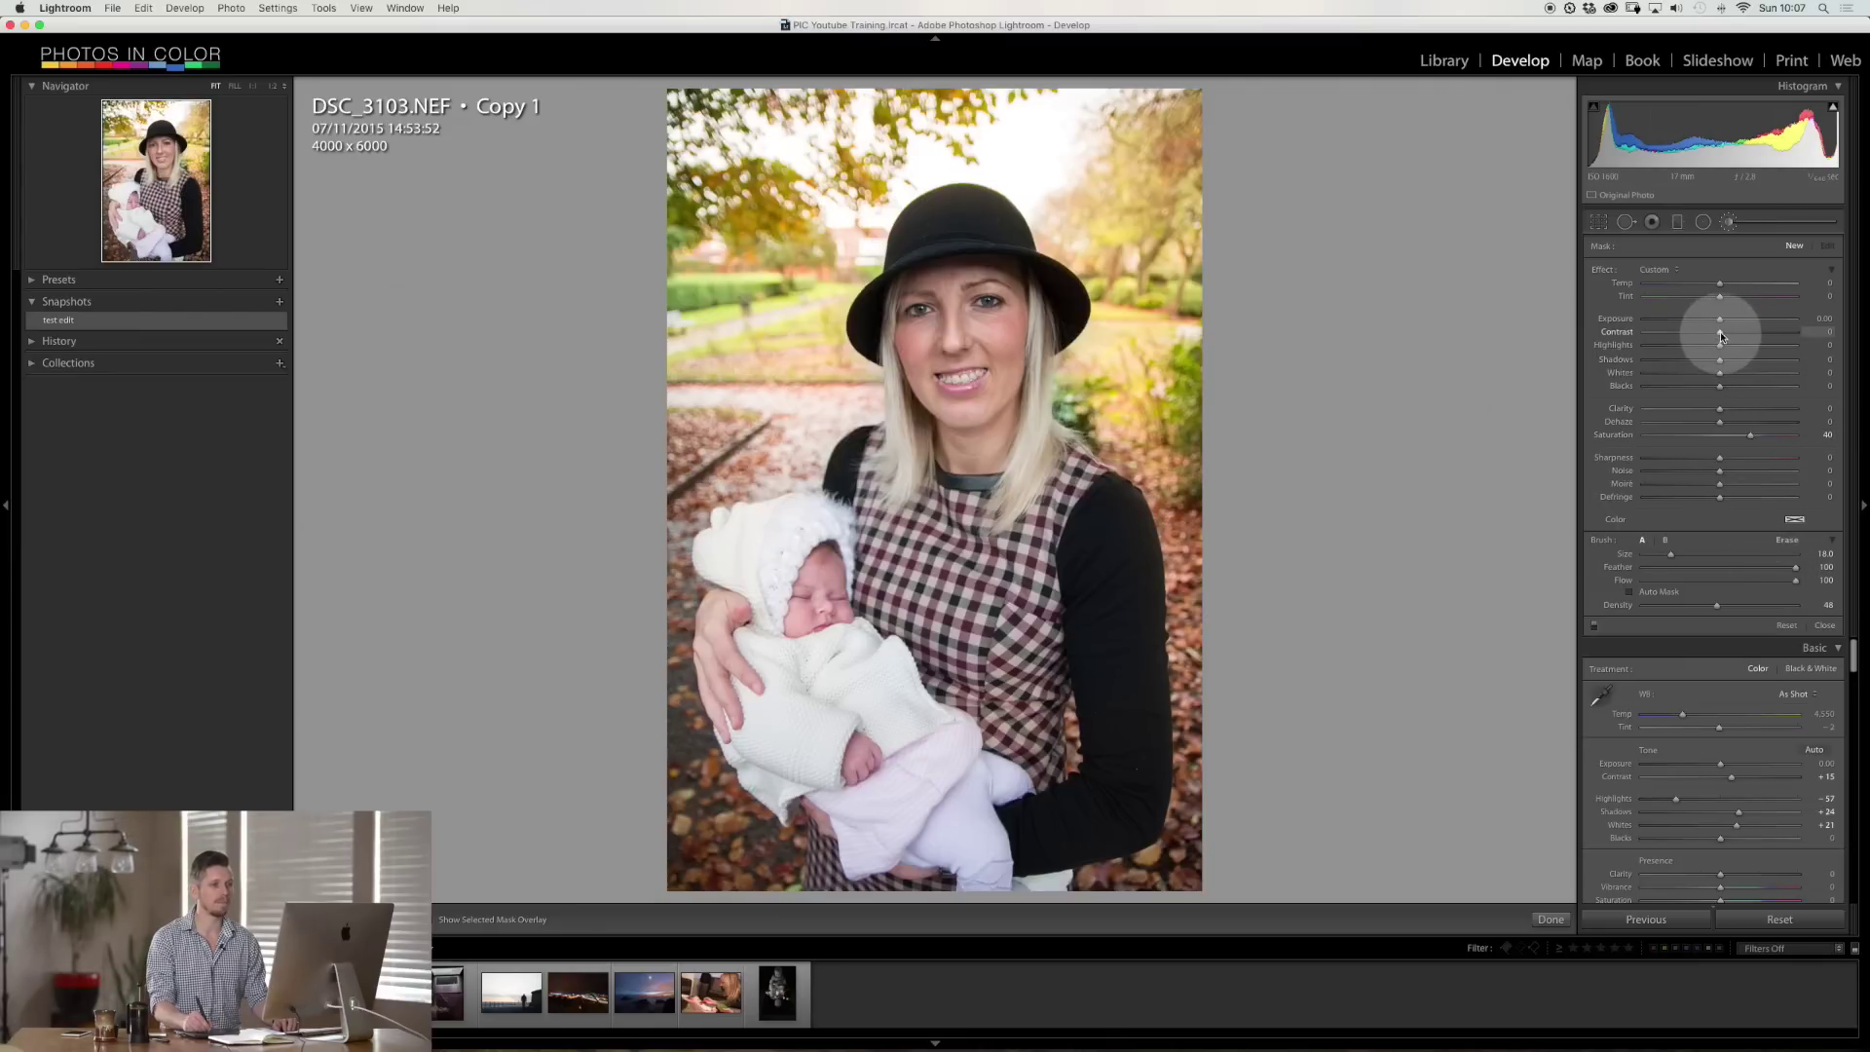
drag(1727, 331, 1731, 332)
click(1794, 522)
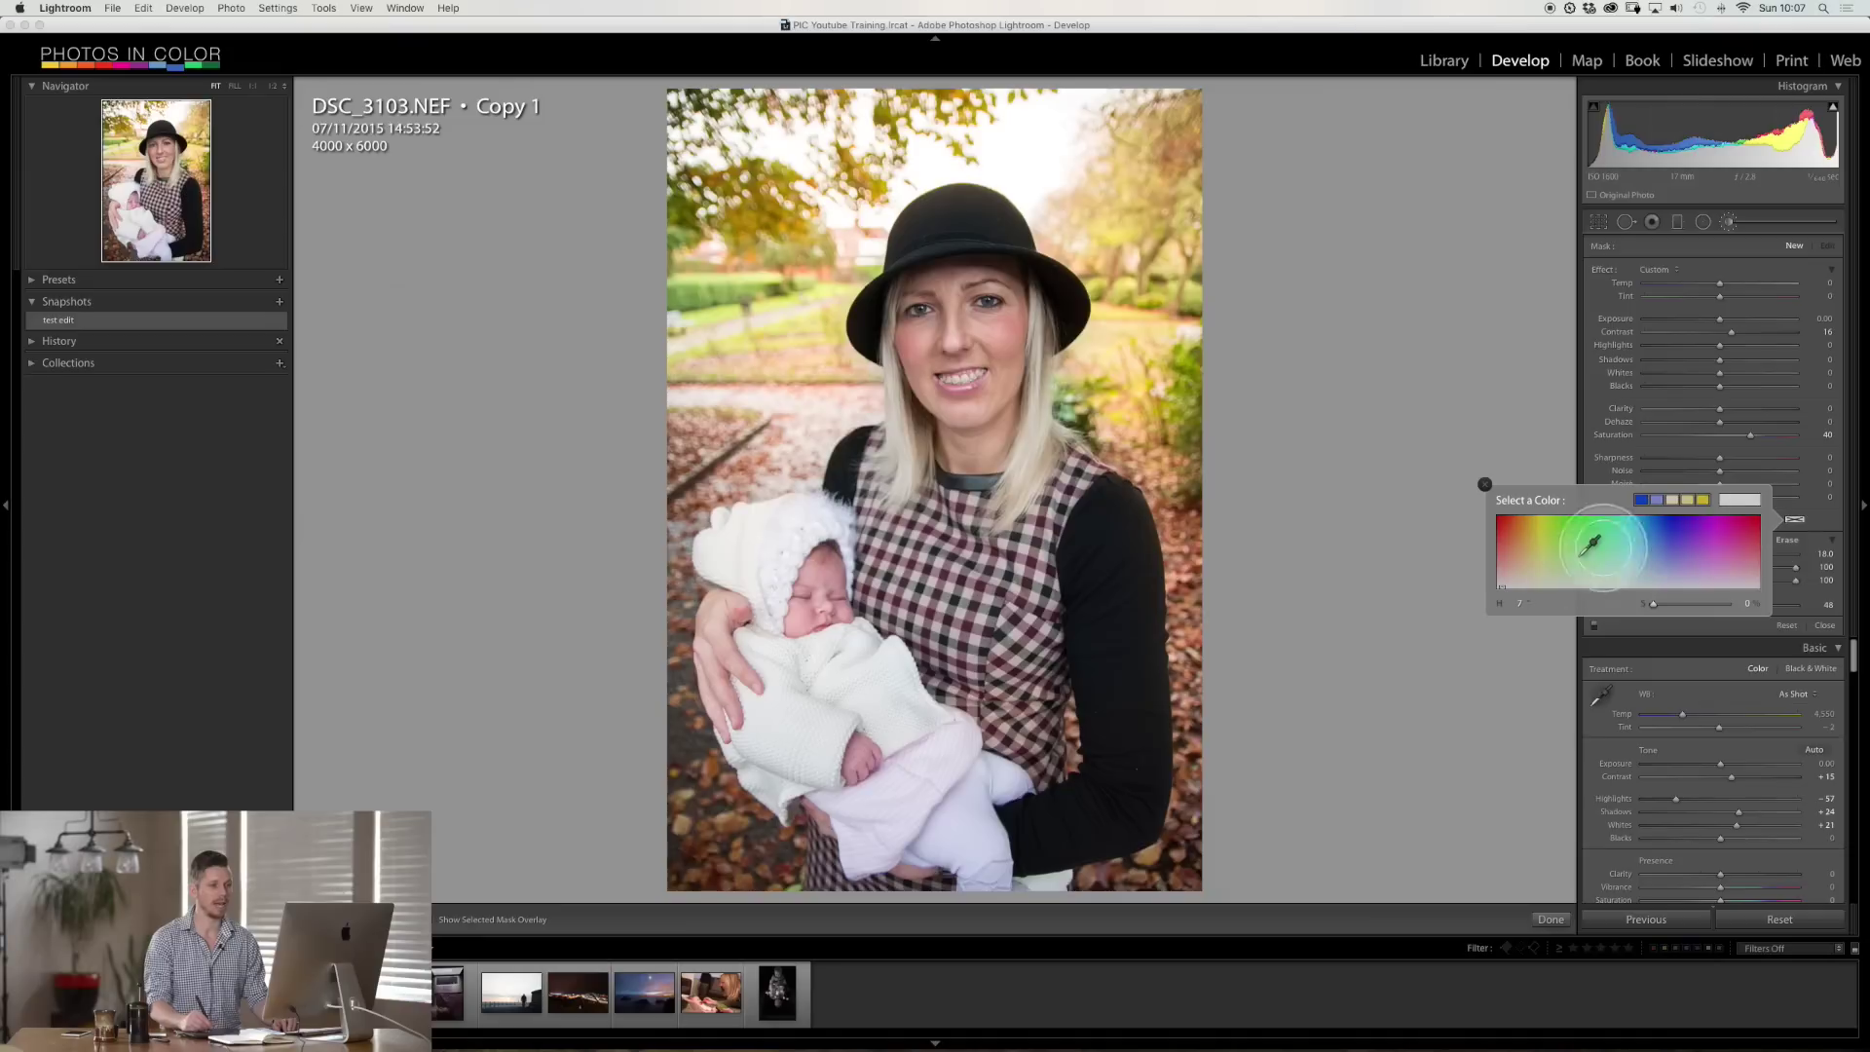
click(1510, 560)
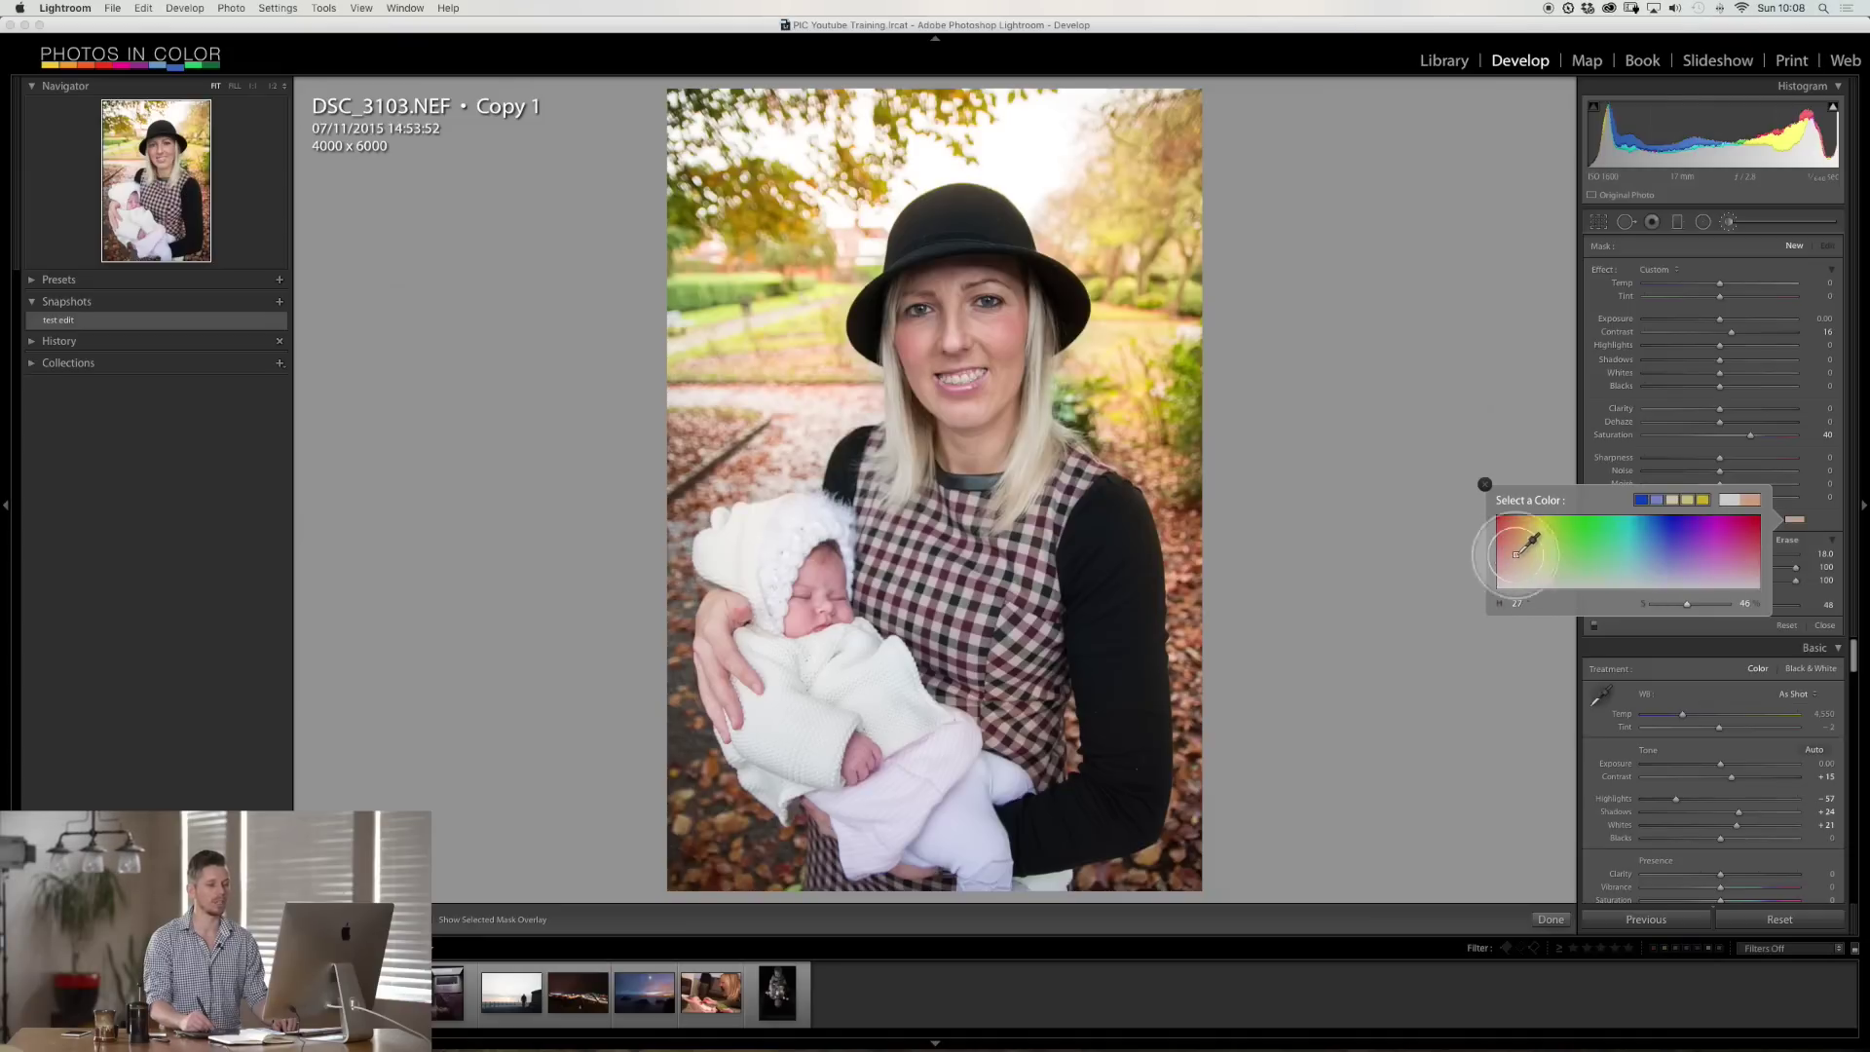
scroll(715, 847, down, 1)
scroll(715, 847, down, 2)
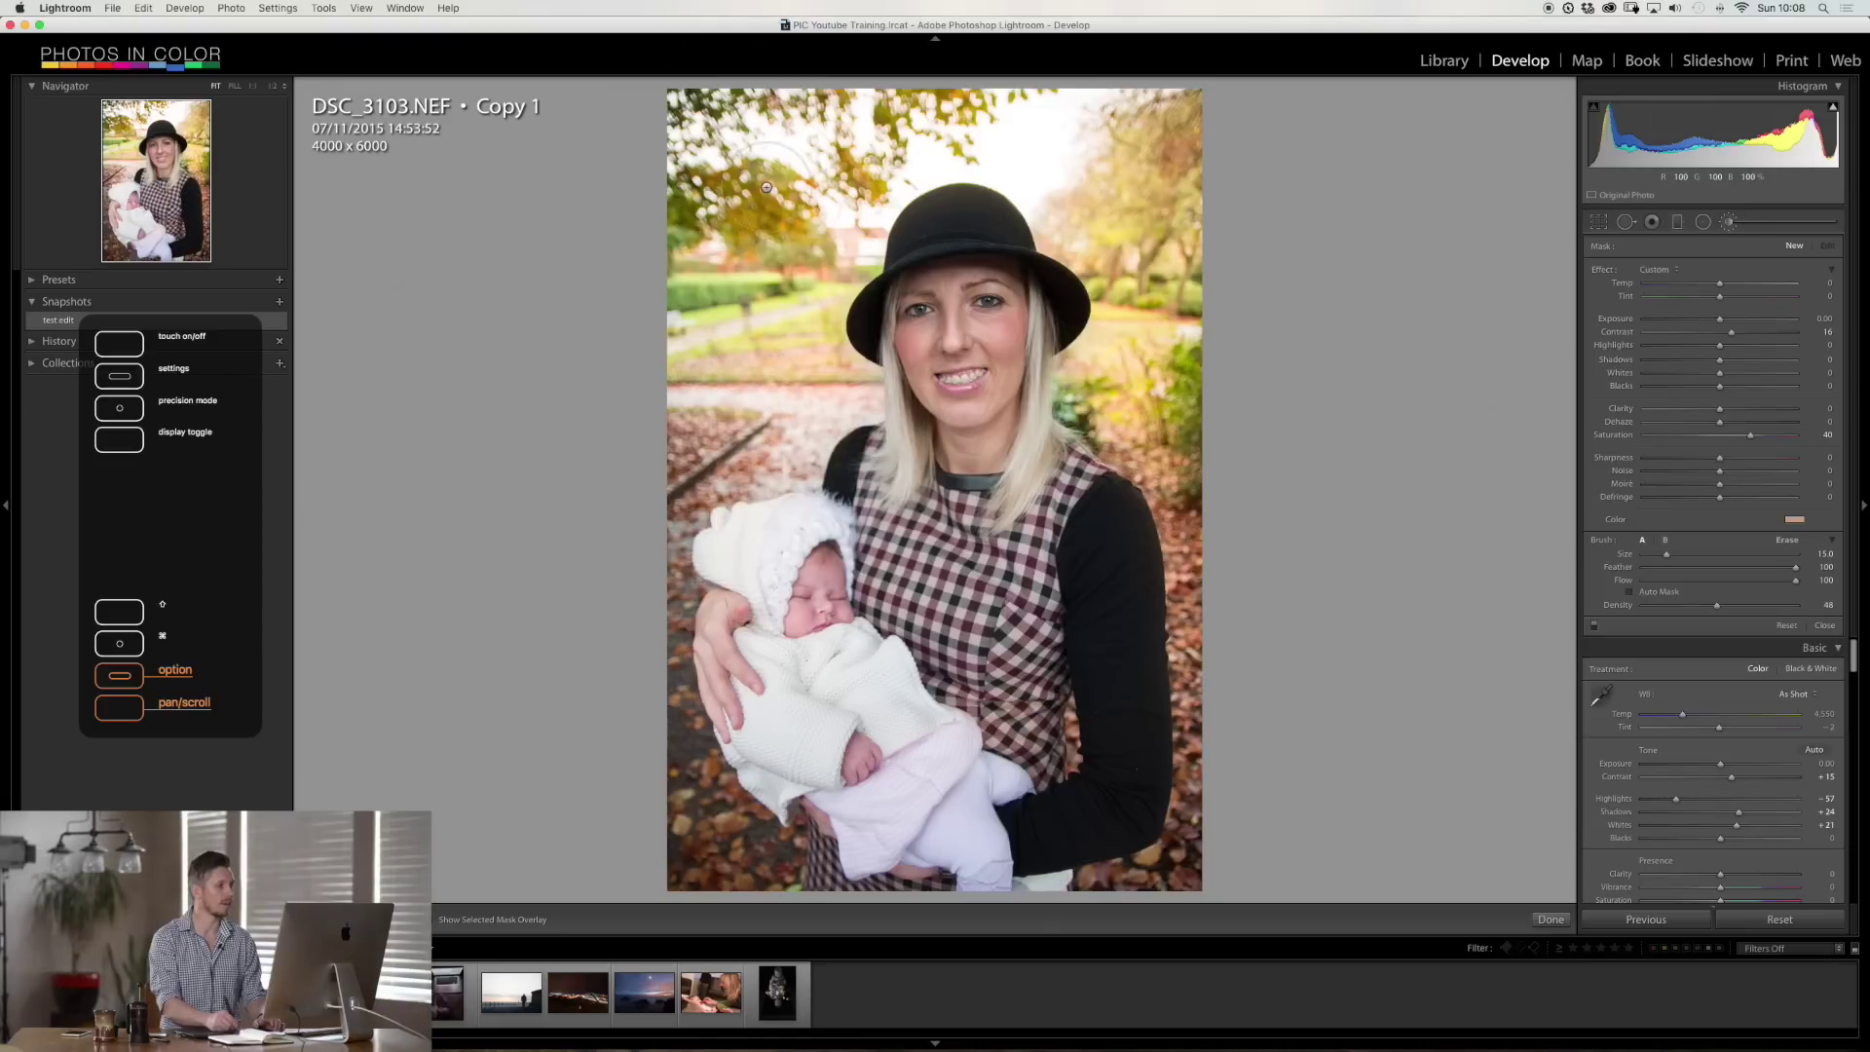
- Paint the warm brush over the lower-left corner and across the top, then set Saturation to 30
key(alt)
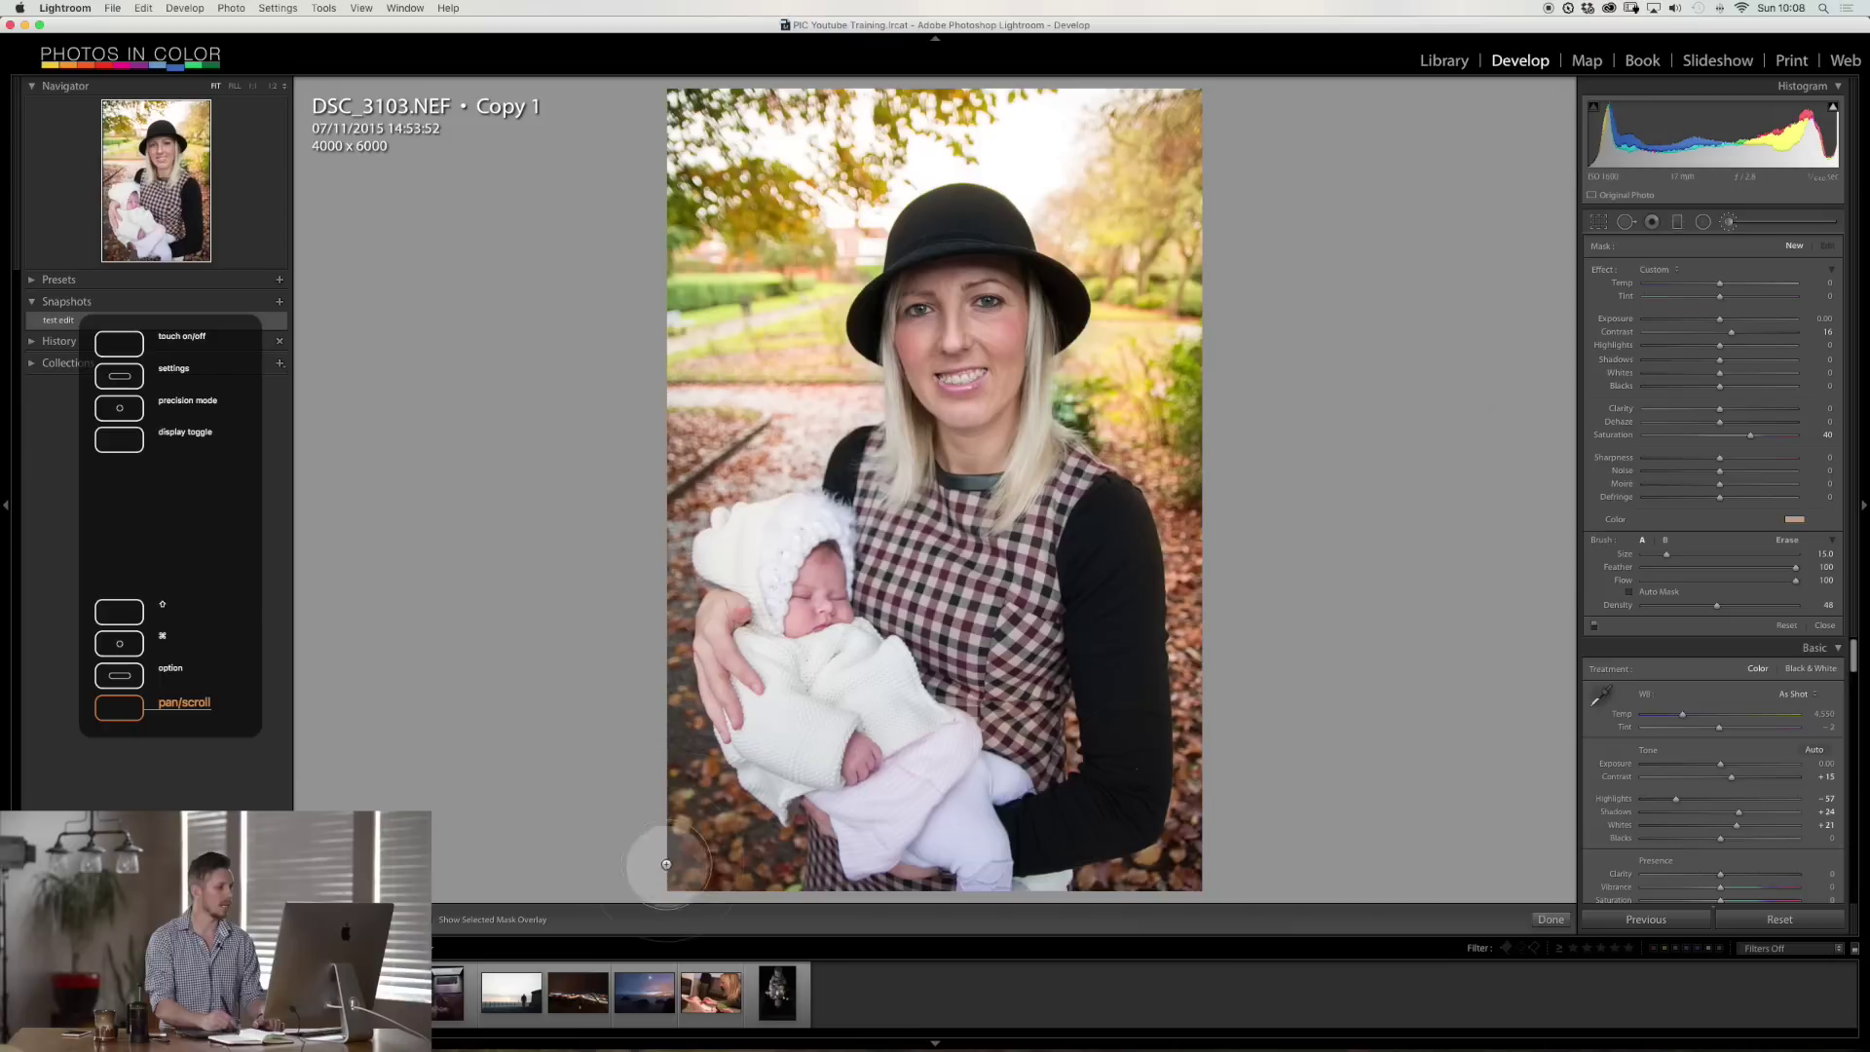
mouse_move(673, 866)
mouse_down()
mouse_move(732, 863)
mouse_move(707, 862)
mouse_move(712, 813)
mouse_move(641, 558)
mouse_move(651, 313)
mouse_move(697, 323)
mouse_move(720, 381)
mouse_move(806, 404)
mouse_move(668, 487)
mouse_move(643, 690)
mouse_up()
key(o)
mouse_move(667, 283)
mouse_down()
mouse_move(731, 226)
mouse_move(777, 341)
mouse_move(860, 93)
mouse_move(1087, 110)
mouse_move(1147, 190)
mouse_move(1201, 133)
mouse_move(1147, 396)
mouse_move(1205, 449)
mouse_move(1228, 781)
mouse_move(1207, 915)
mouse_up()
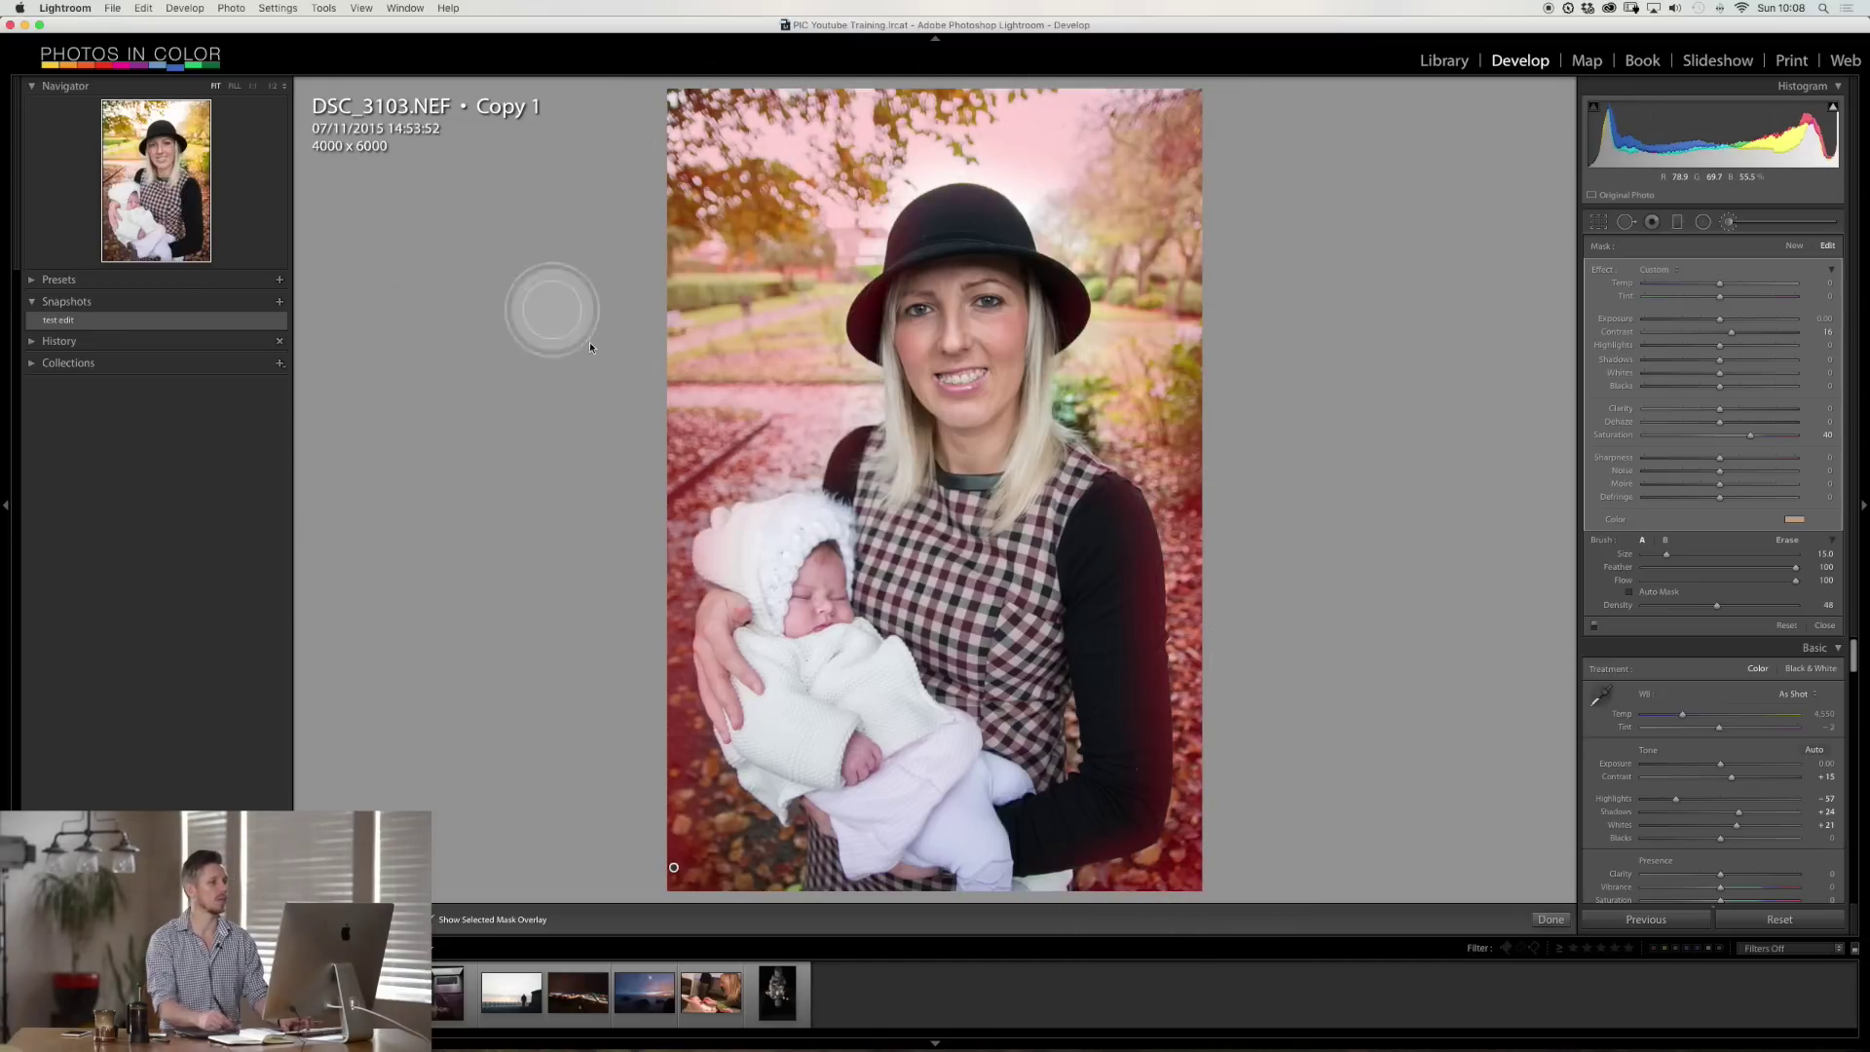
key(o)
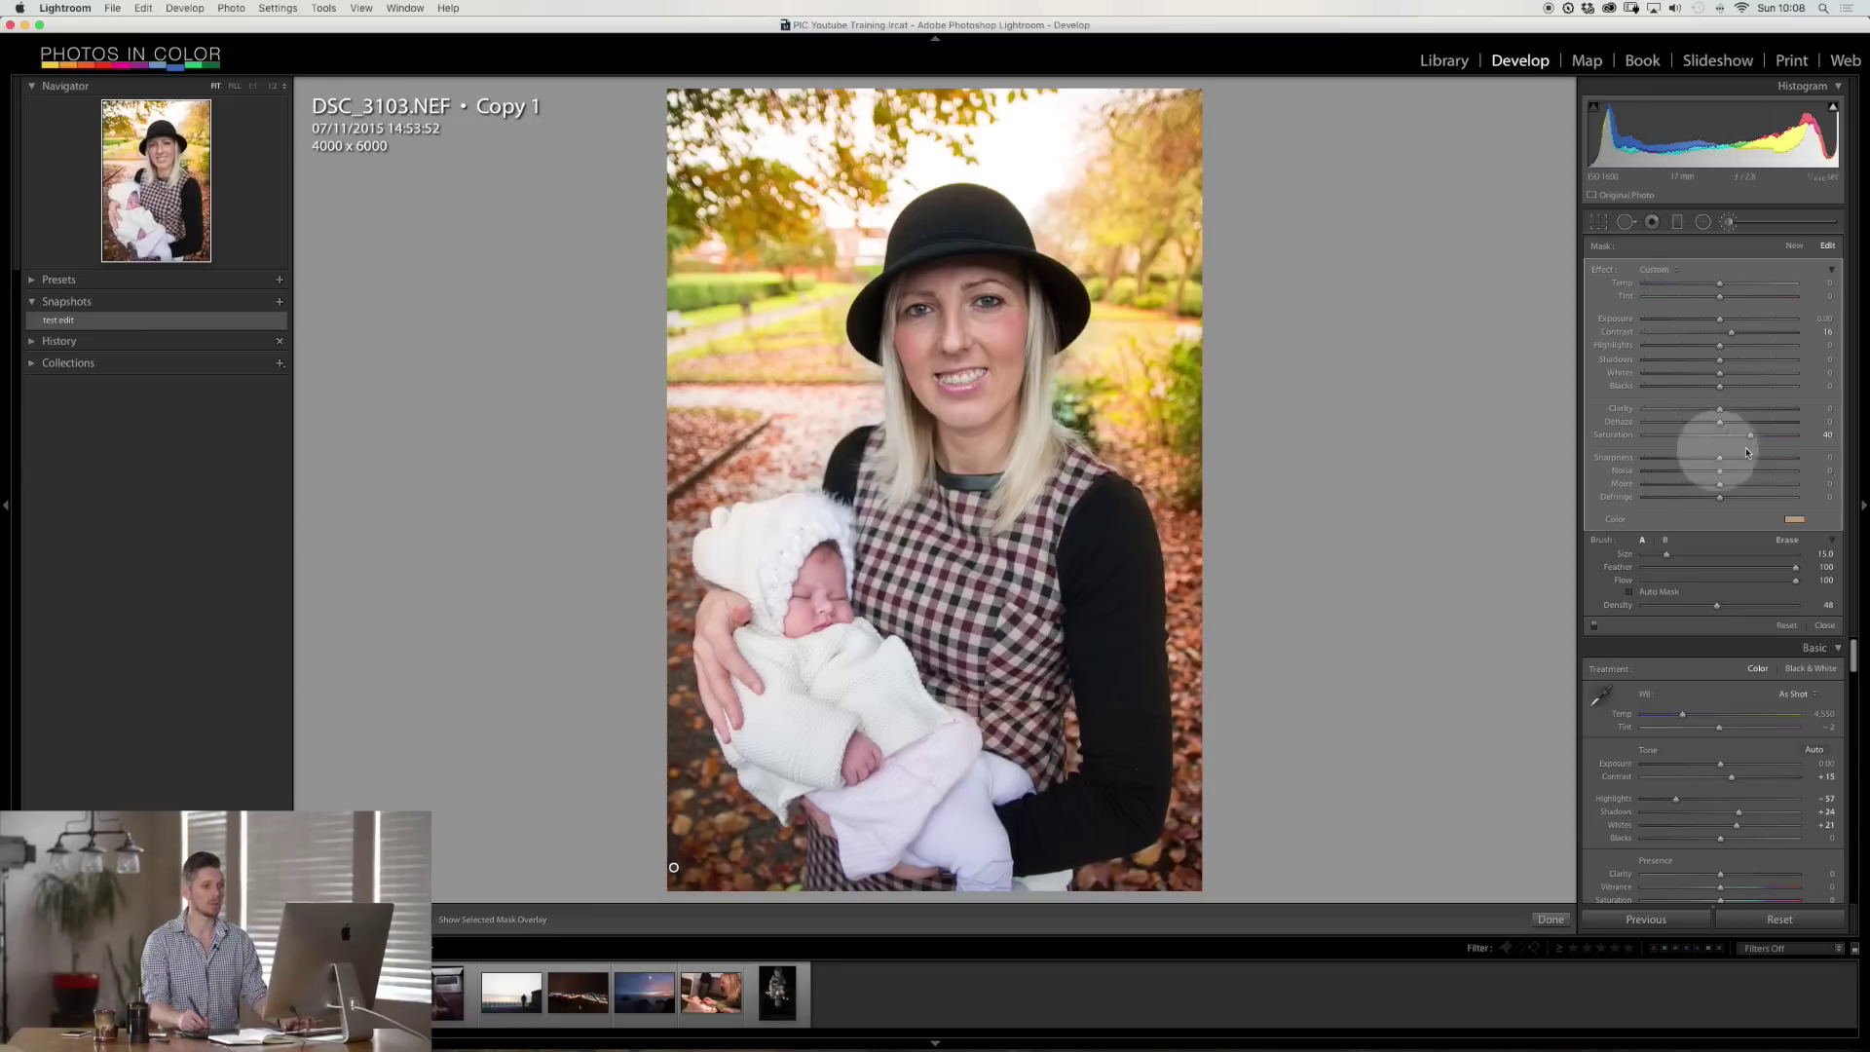
drag(1743, 436, 1741, 437)
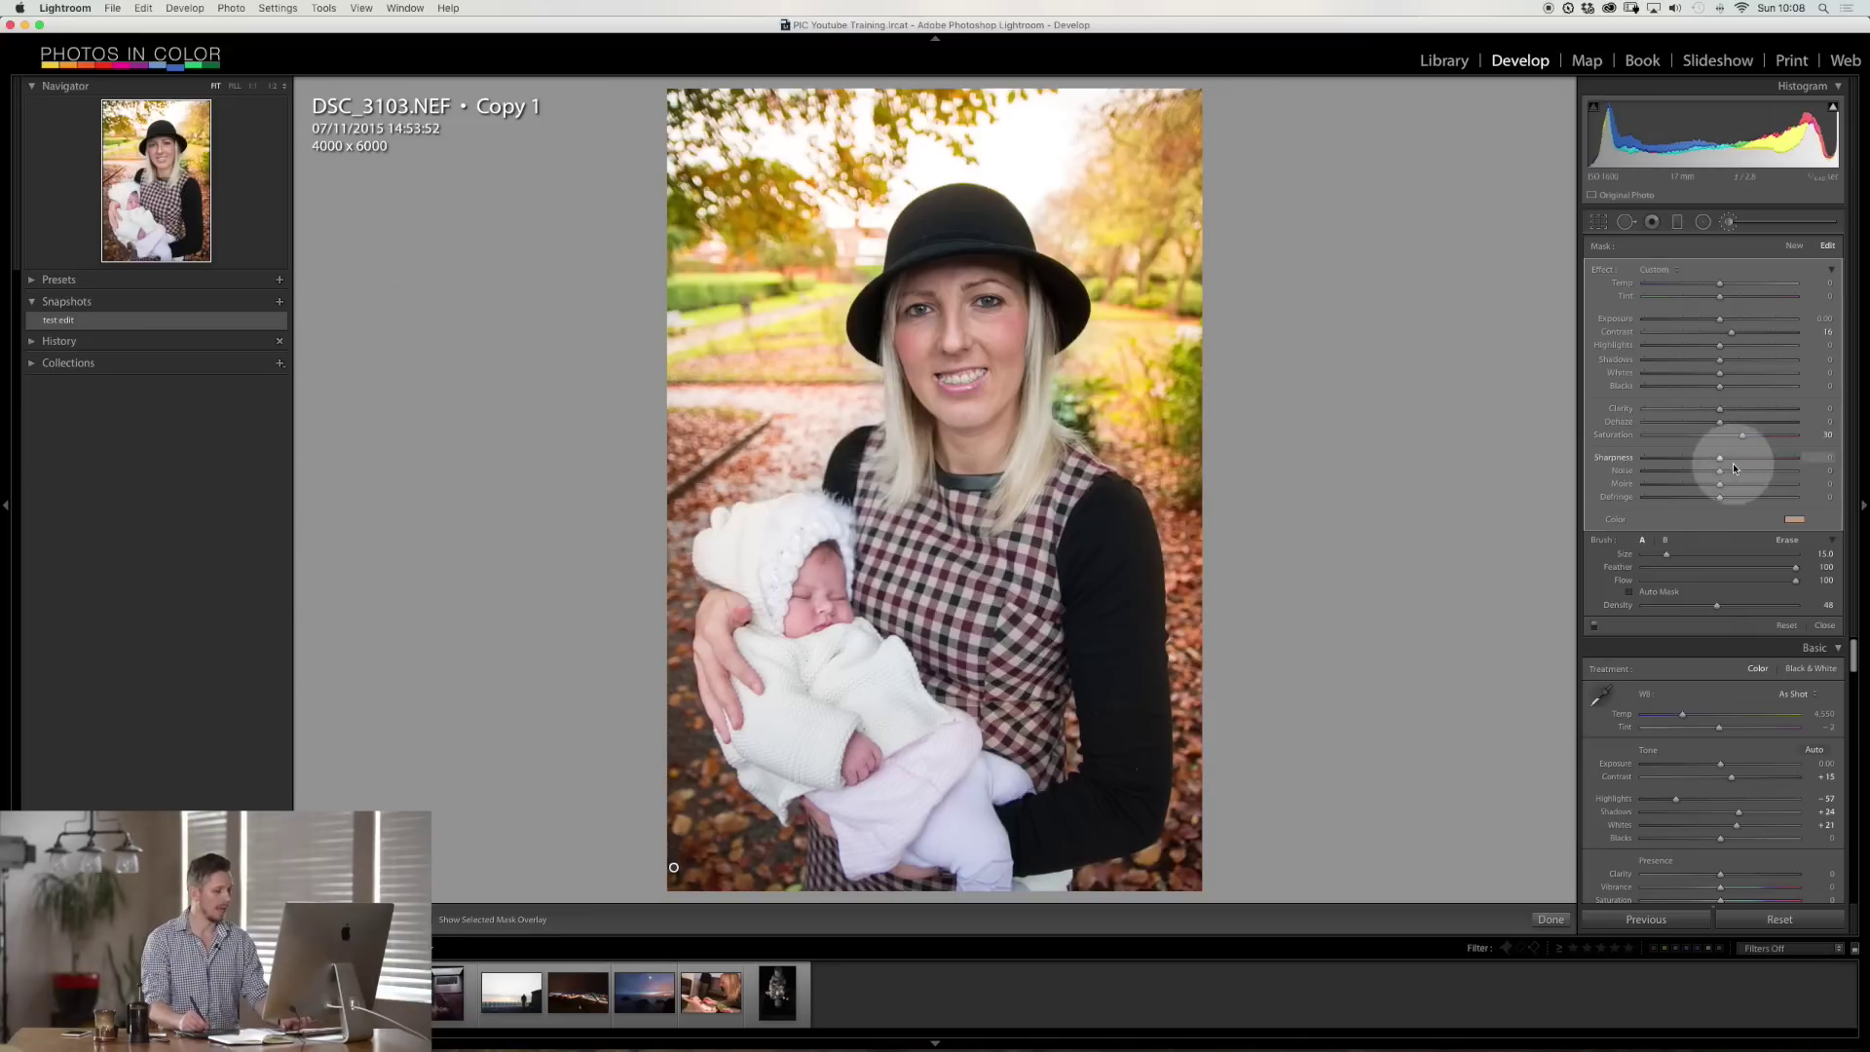
- Close the brush and flip between the original and Copy 1, ending on the edited copy
key(Left)
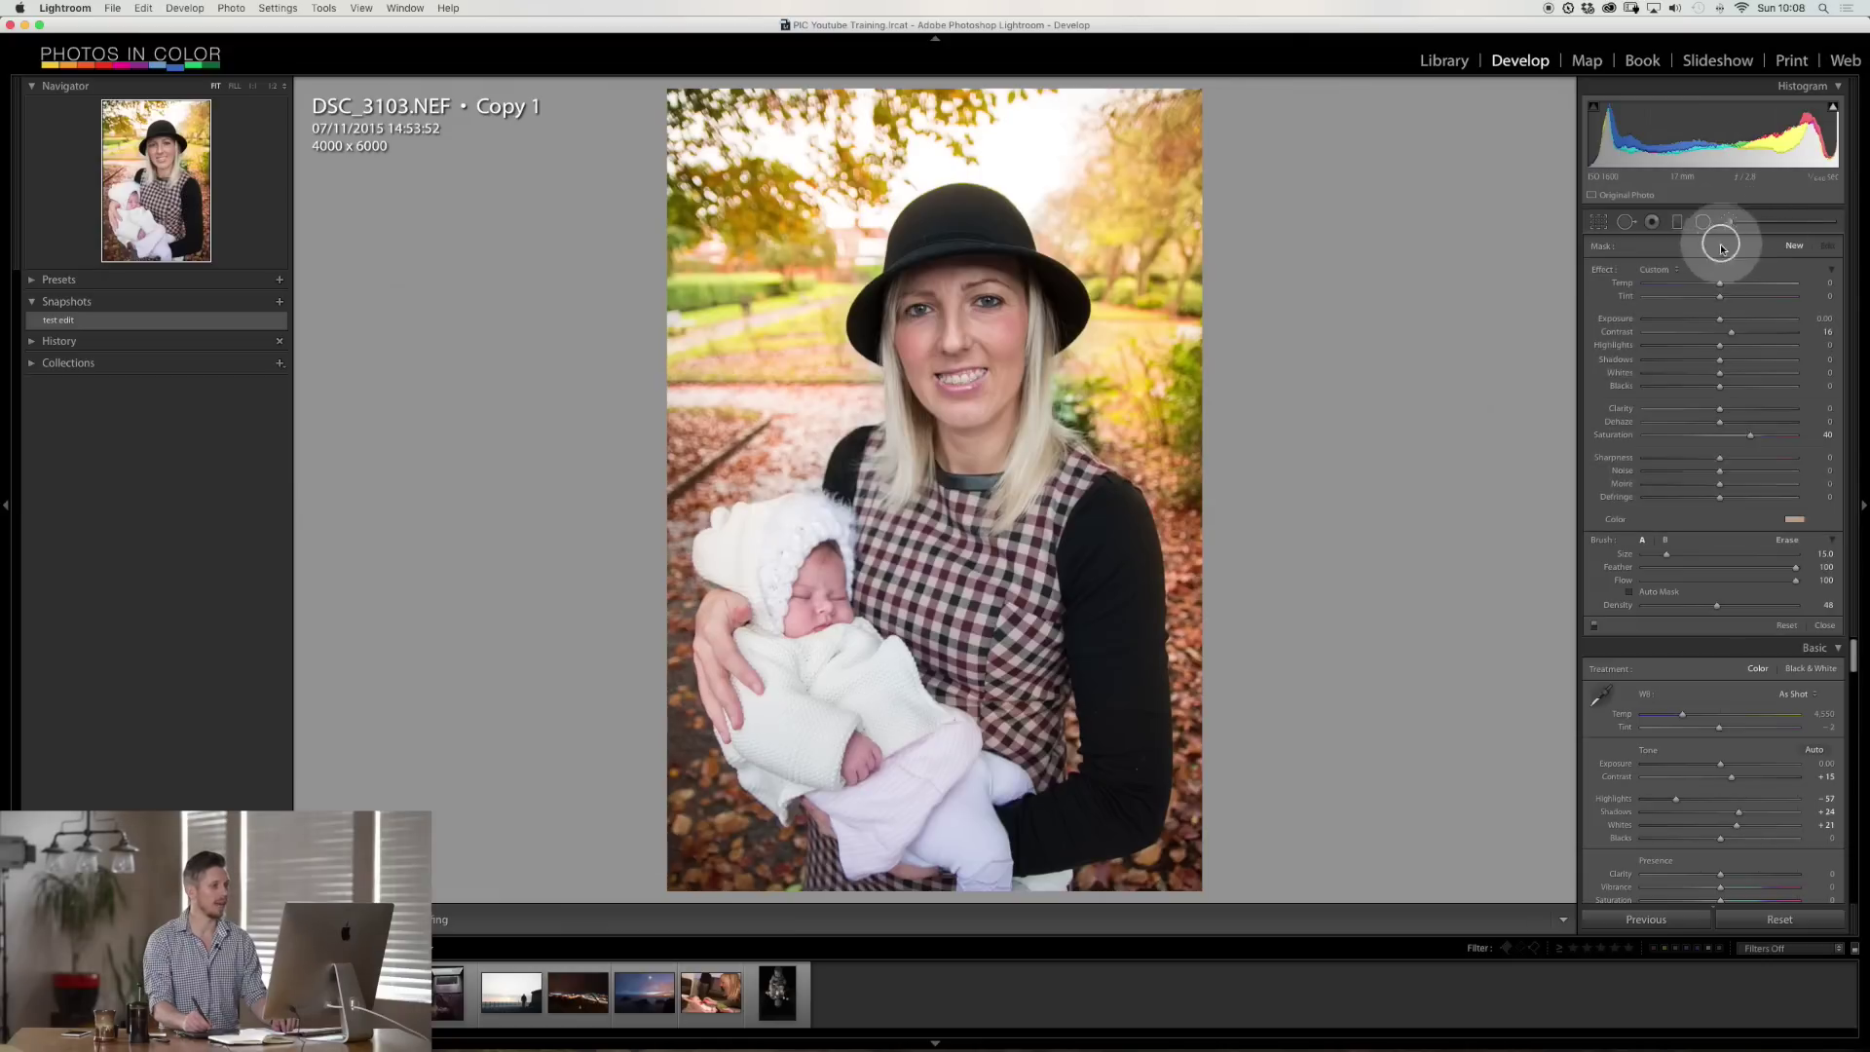
key(Right)
key(Left)
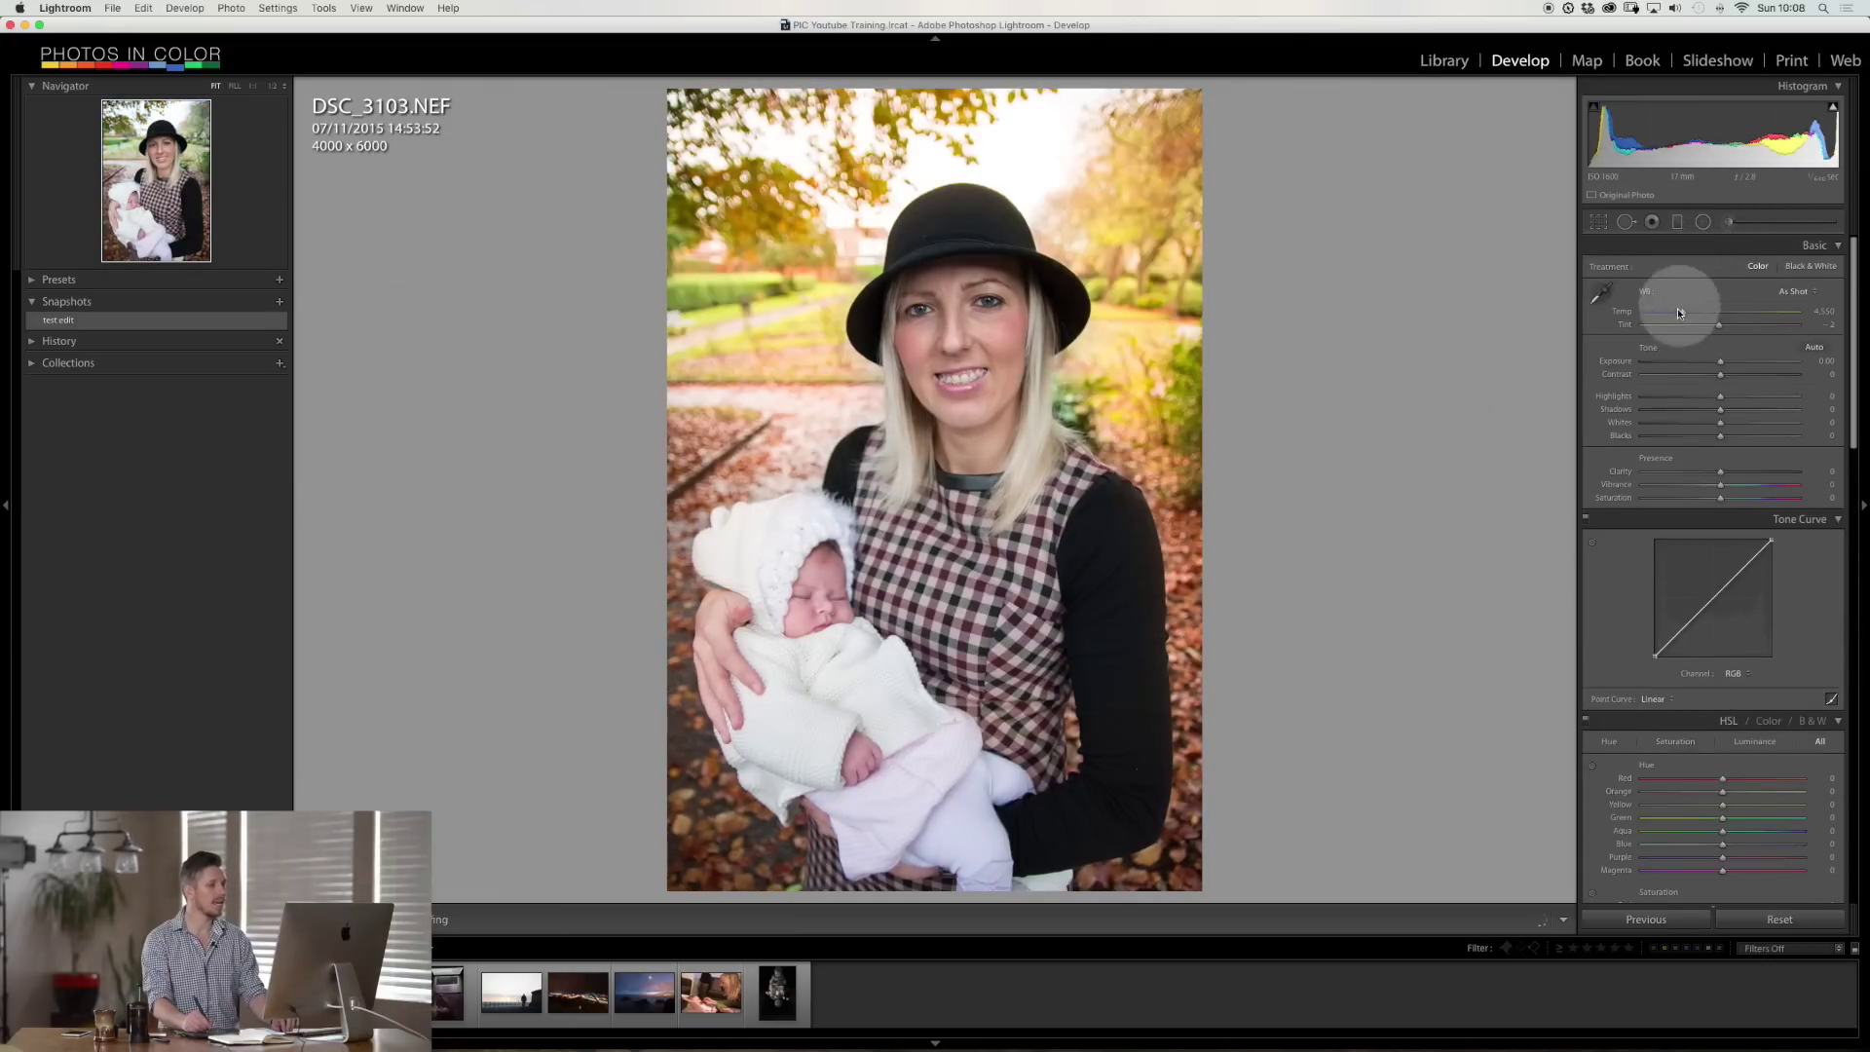
key(Right)
key(Left)
key(Right)
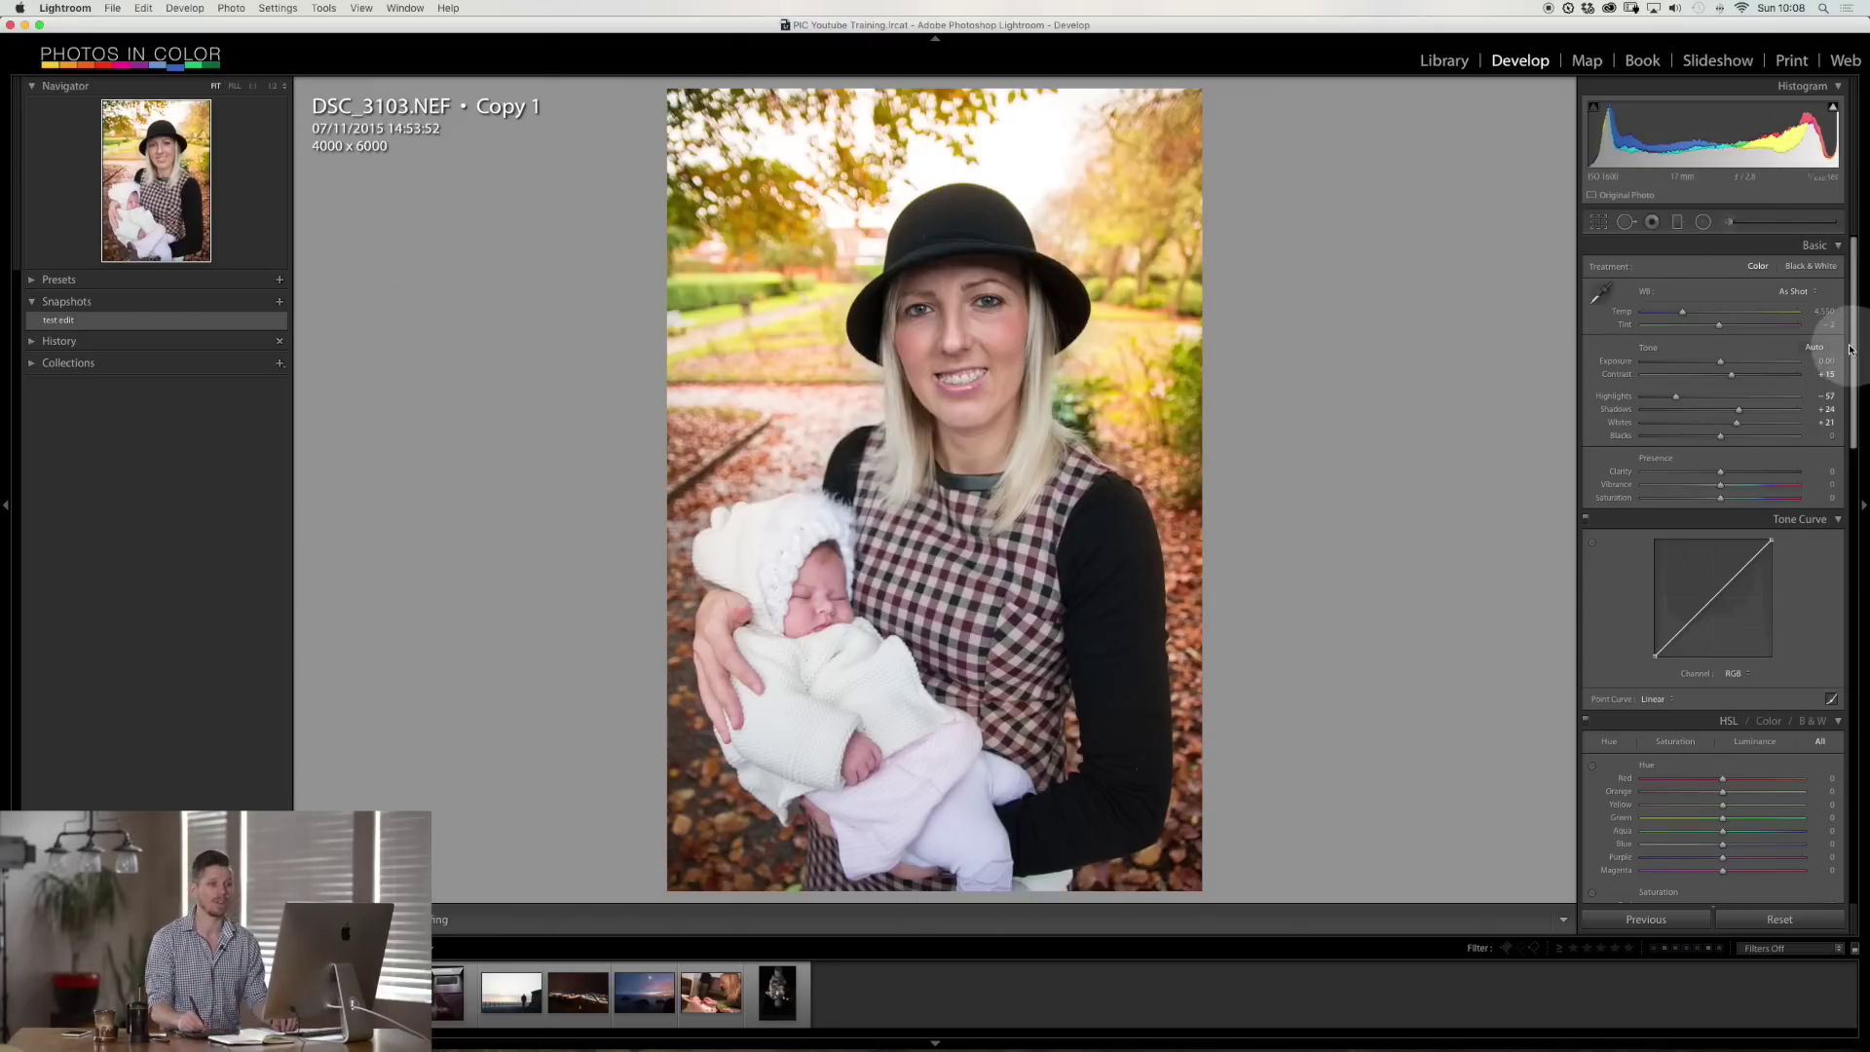
drag(1849, 349, 1849, 391)
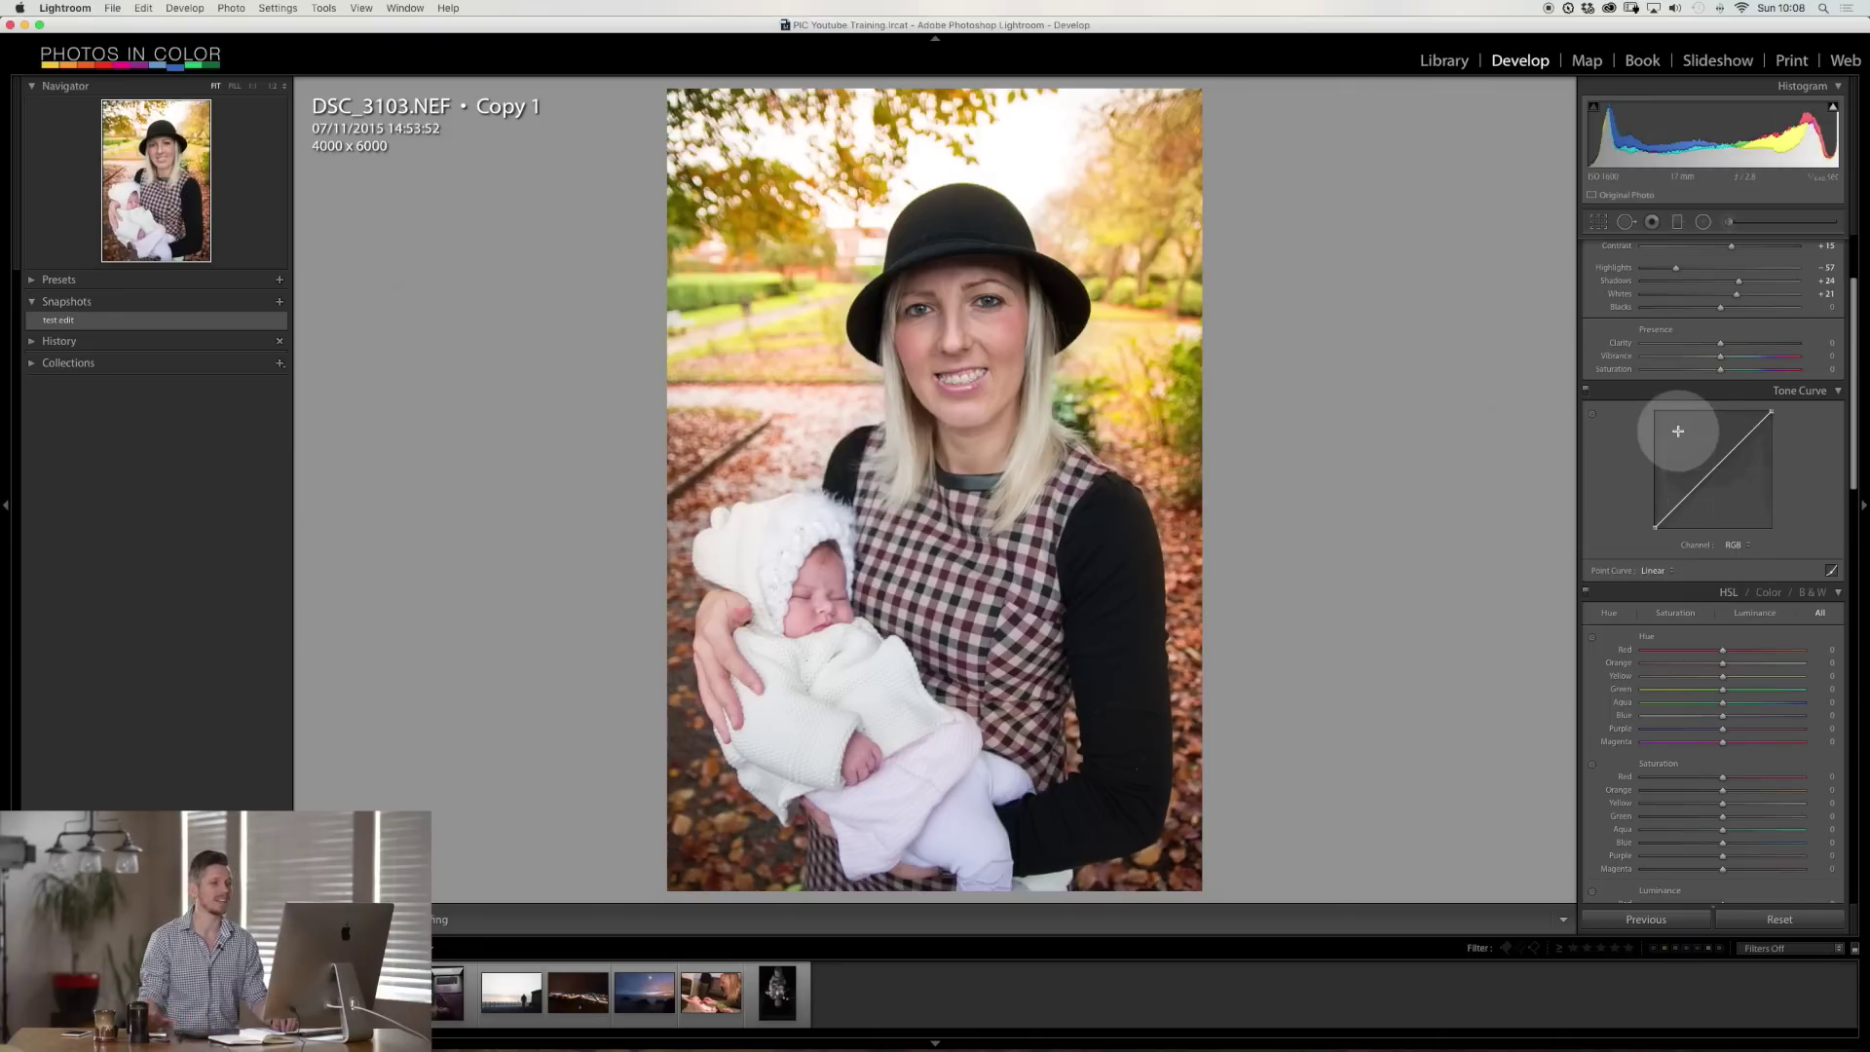
- Add a midpoint on the Red curve and lower the Green curve's highlights toward magenta
click(1733, 544)
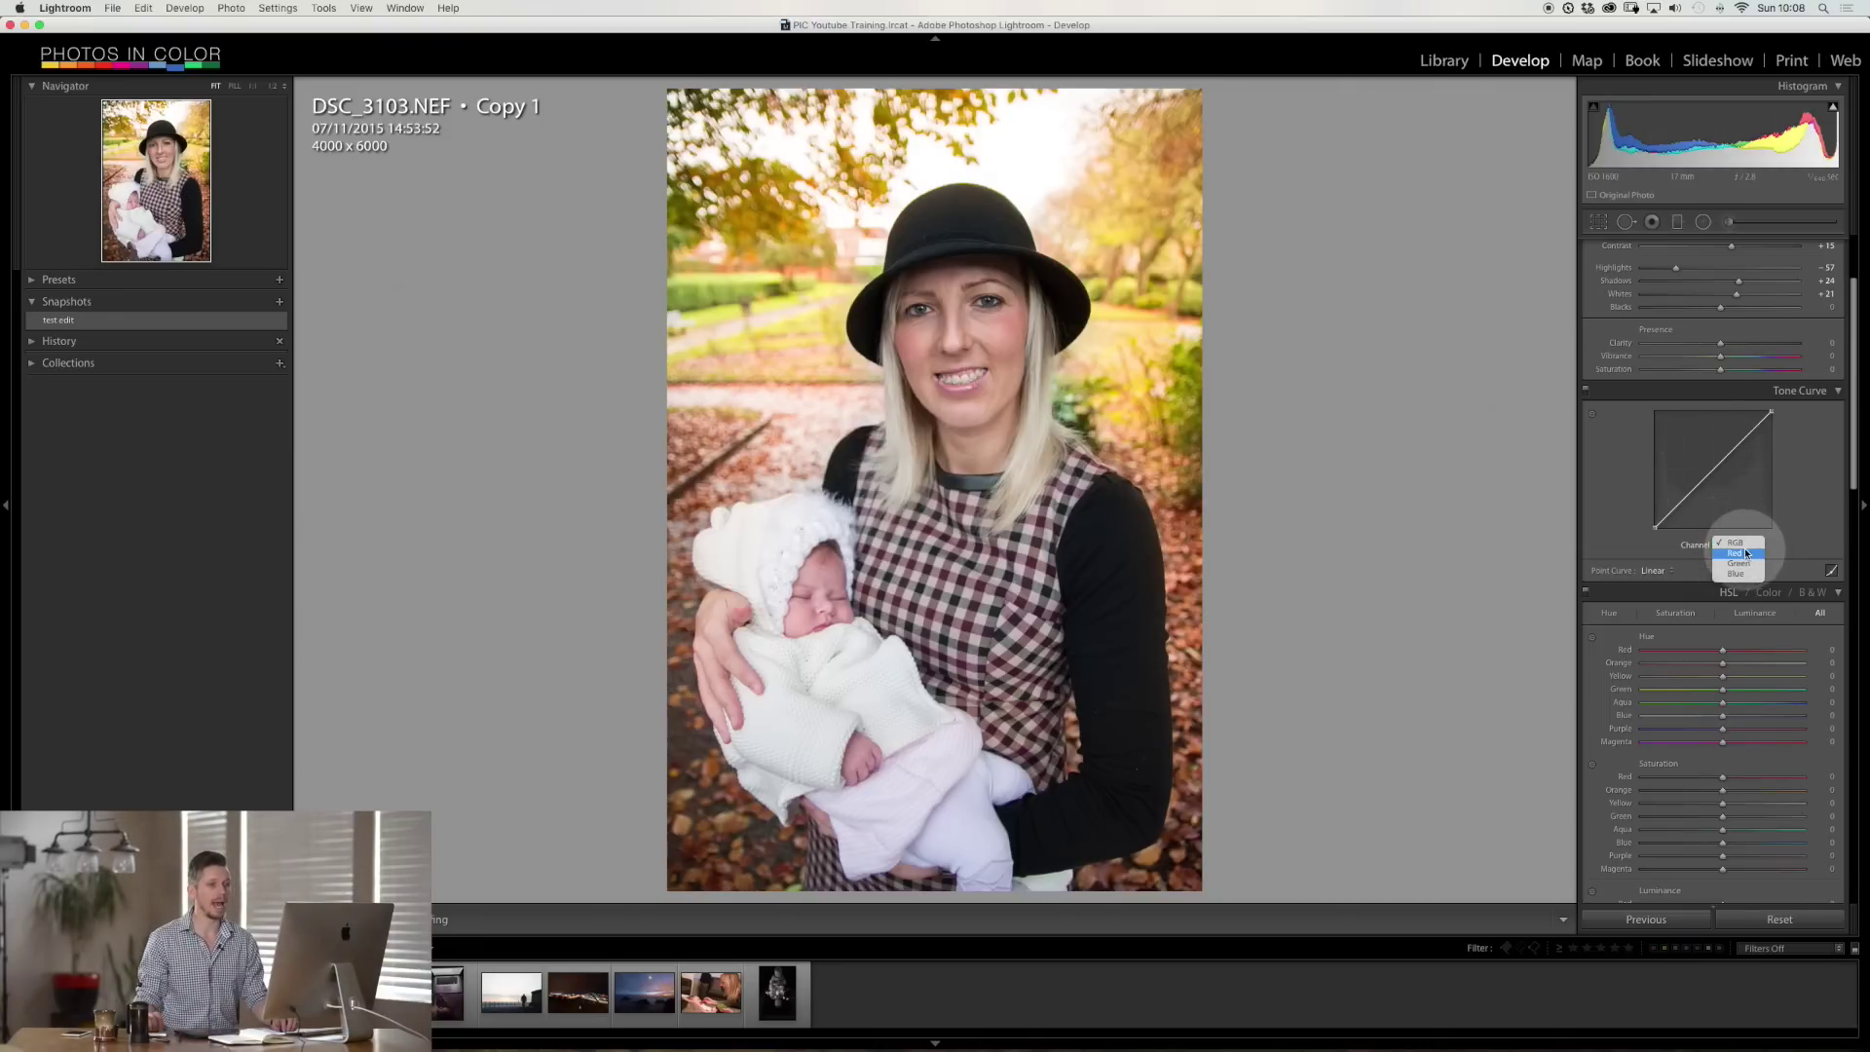
click(1745, 554)
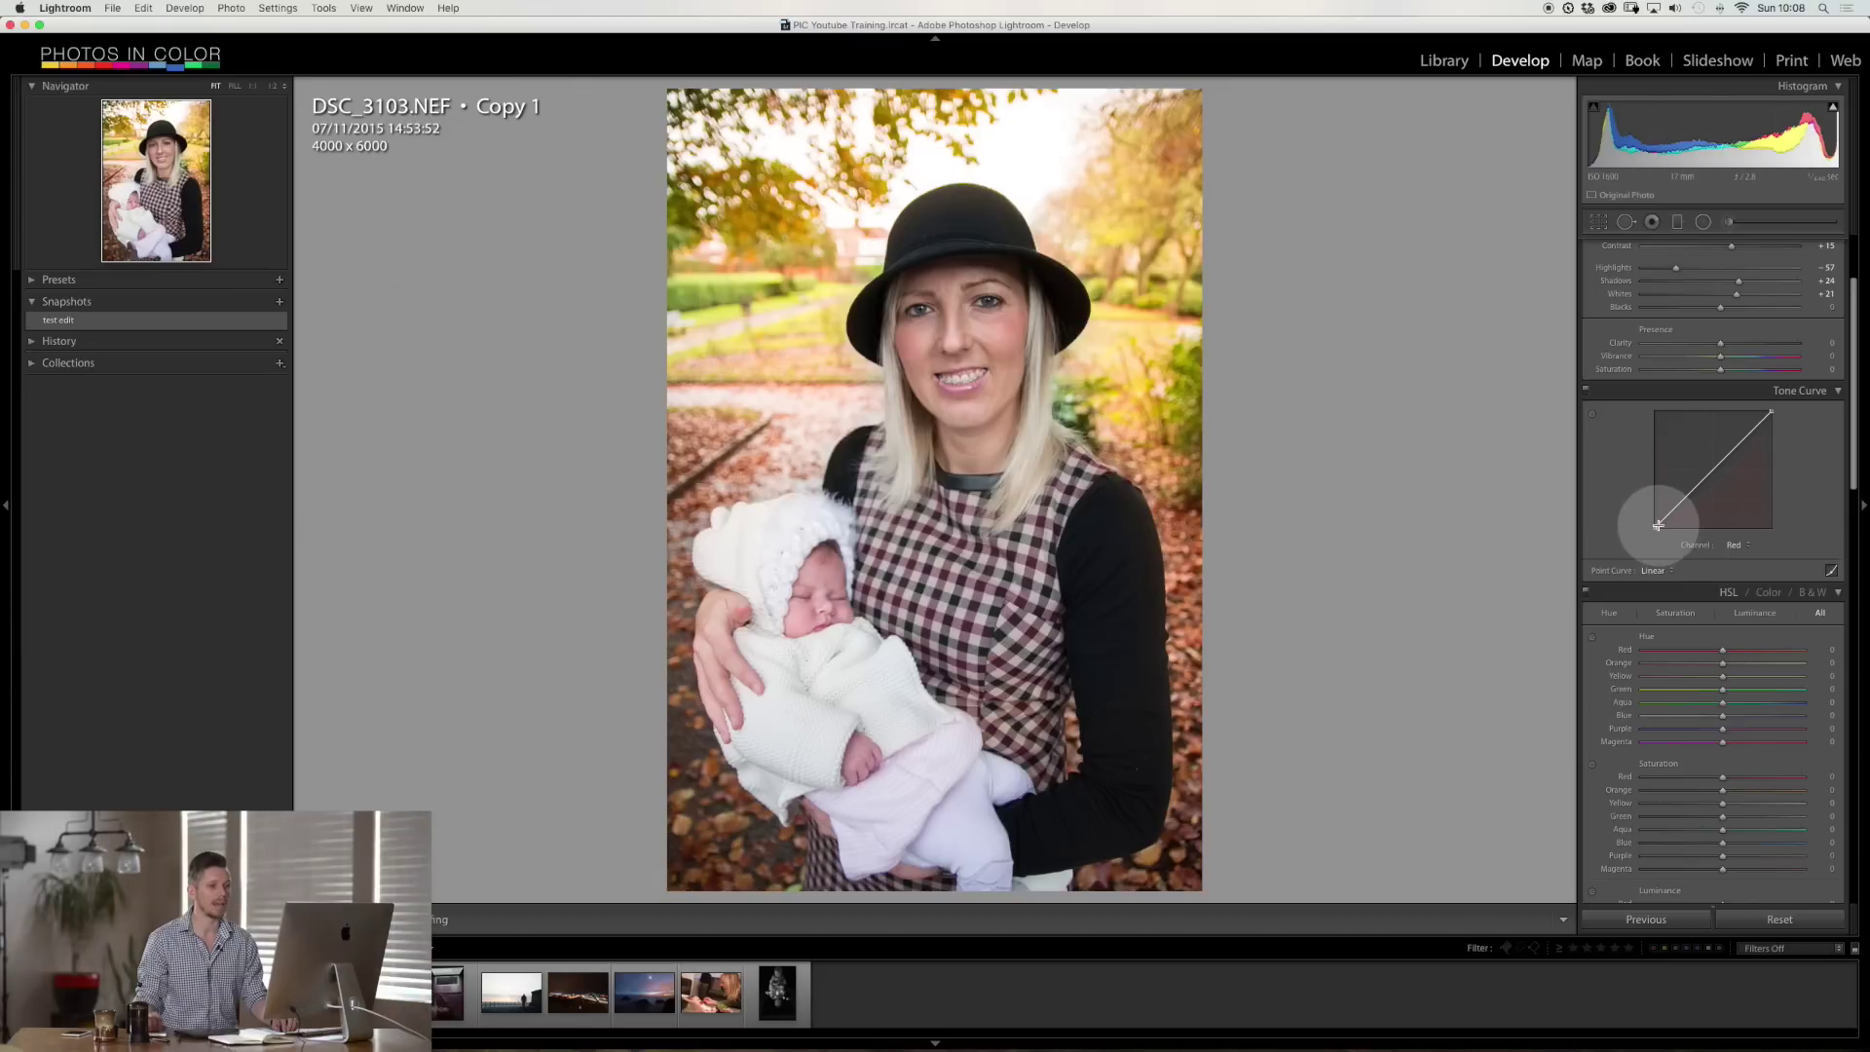
click(1712, 470)
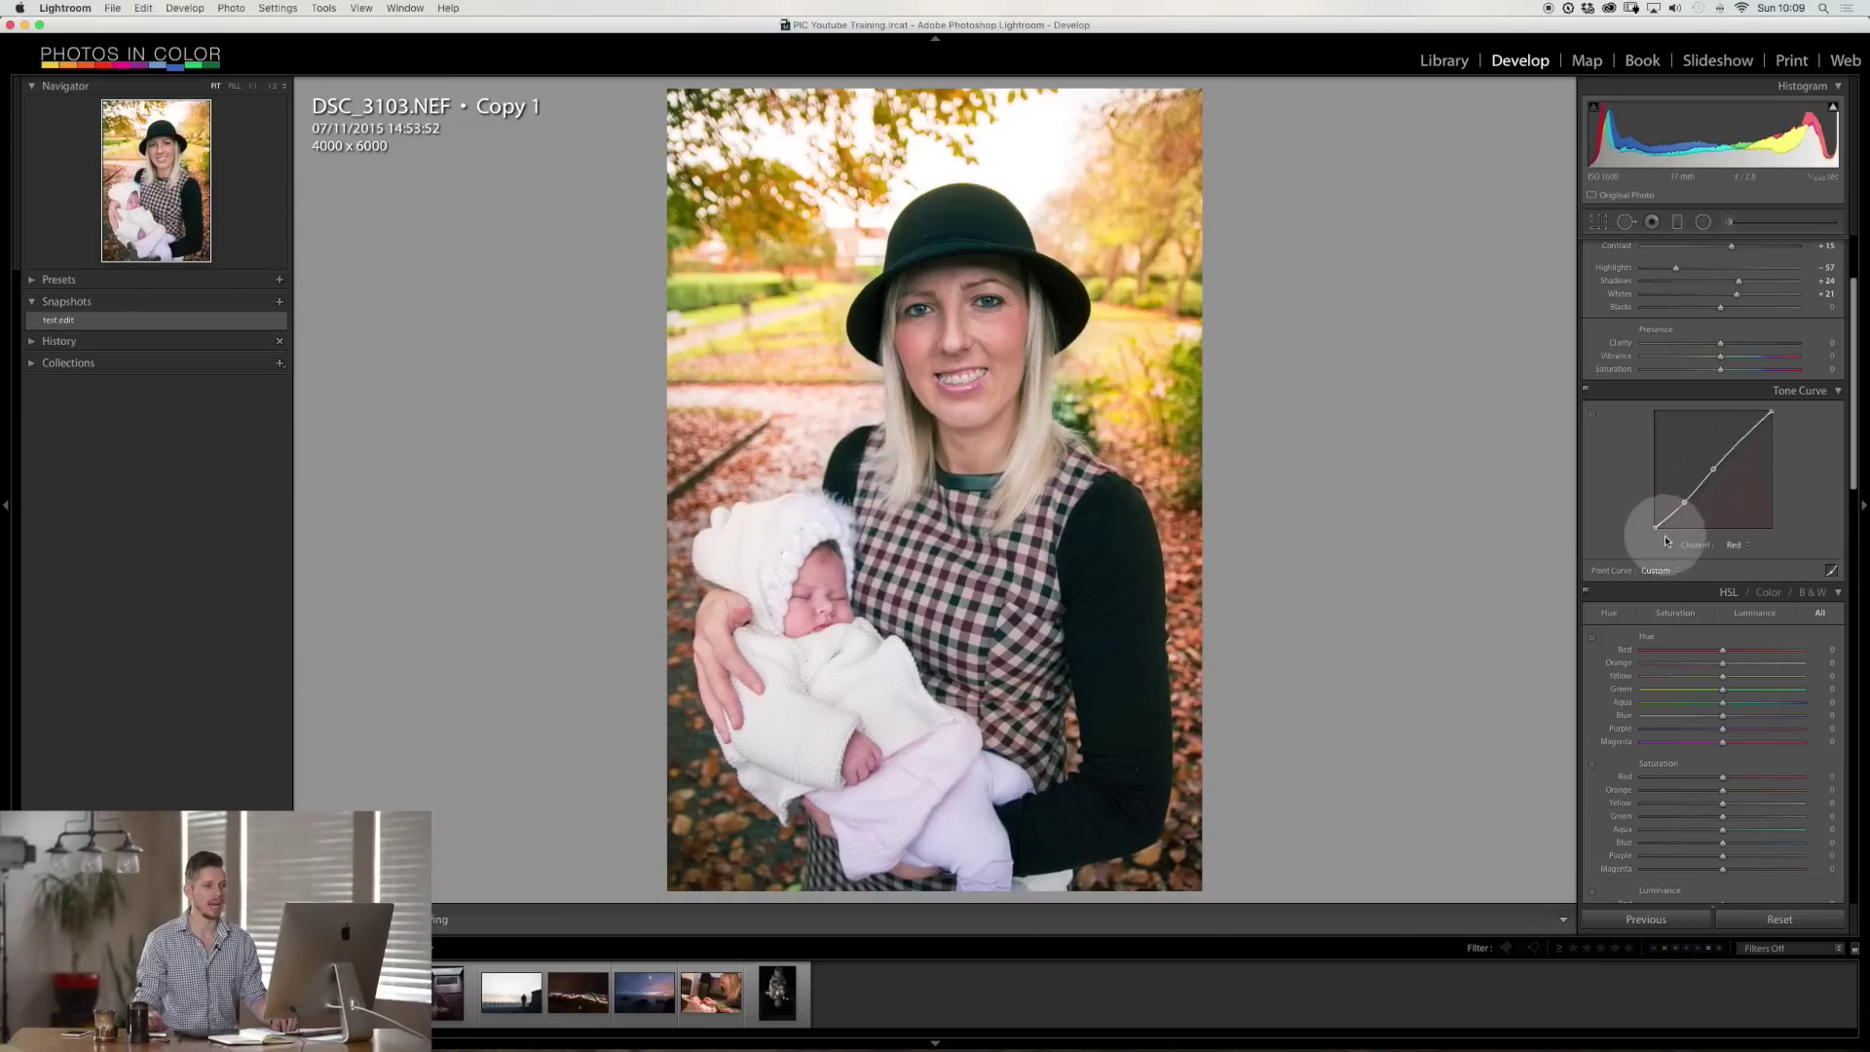
click(1744, 546)
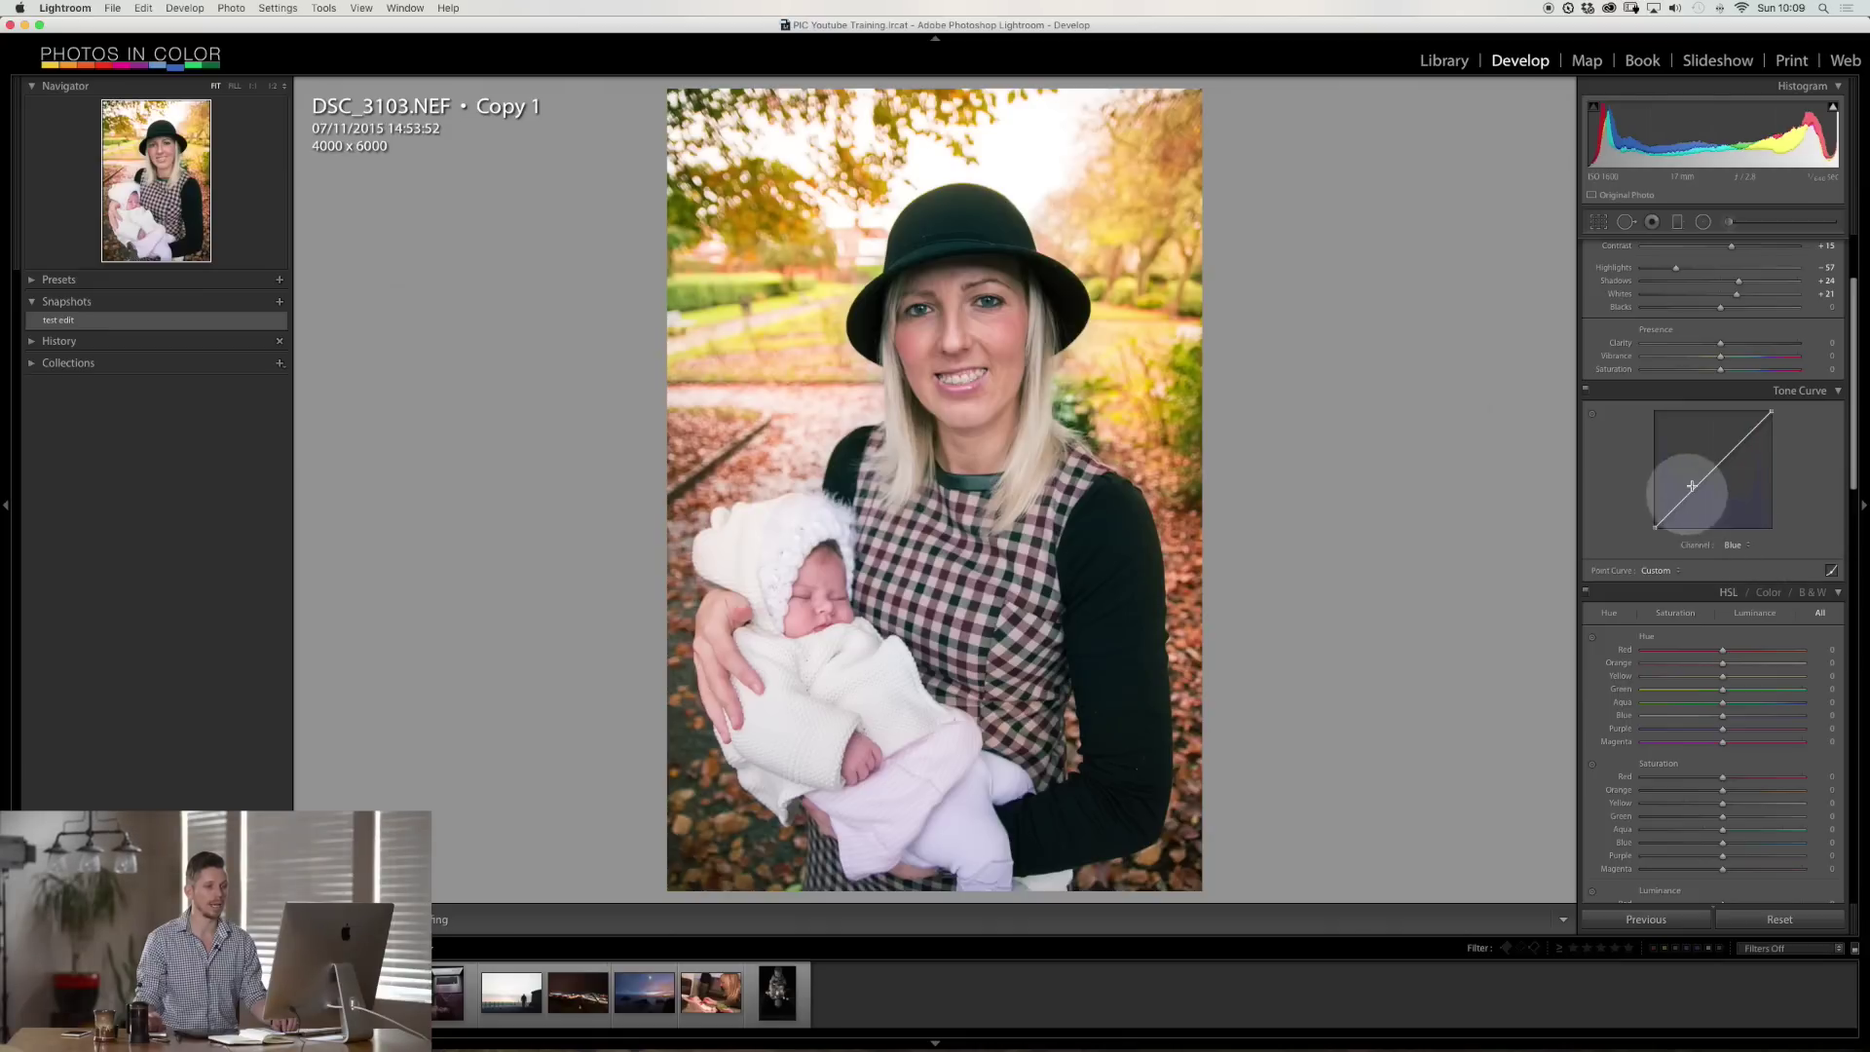
drag(1683, 499, 1686, 503)
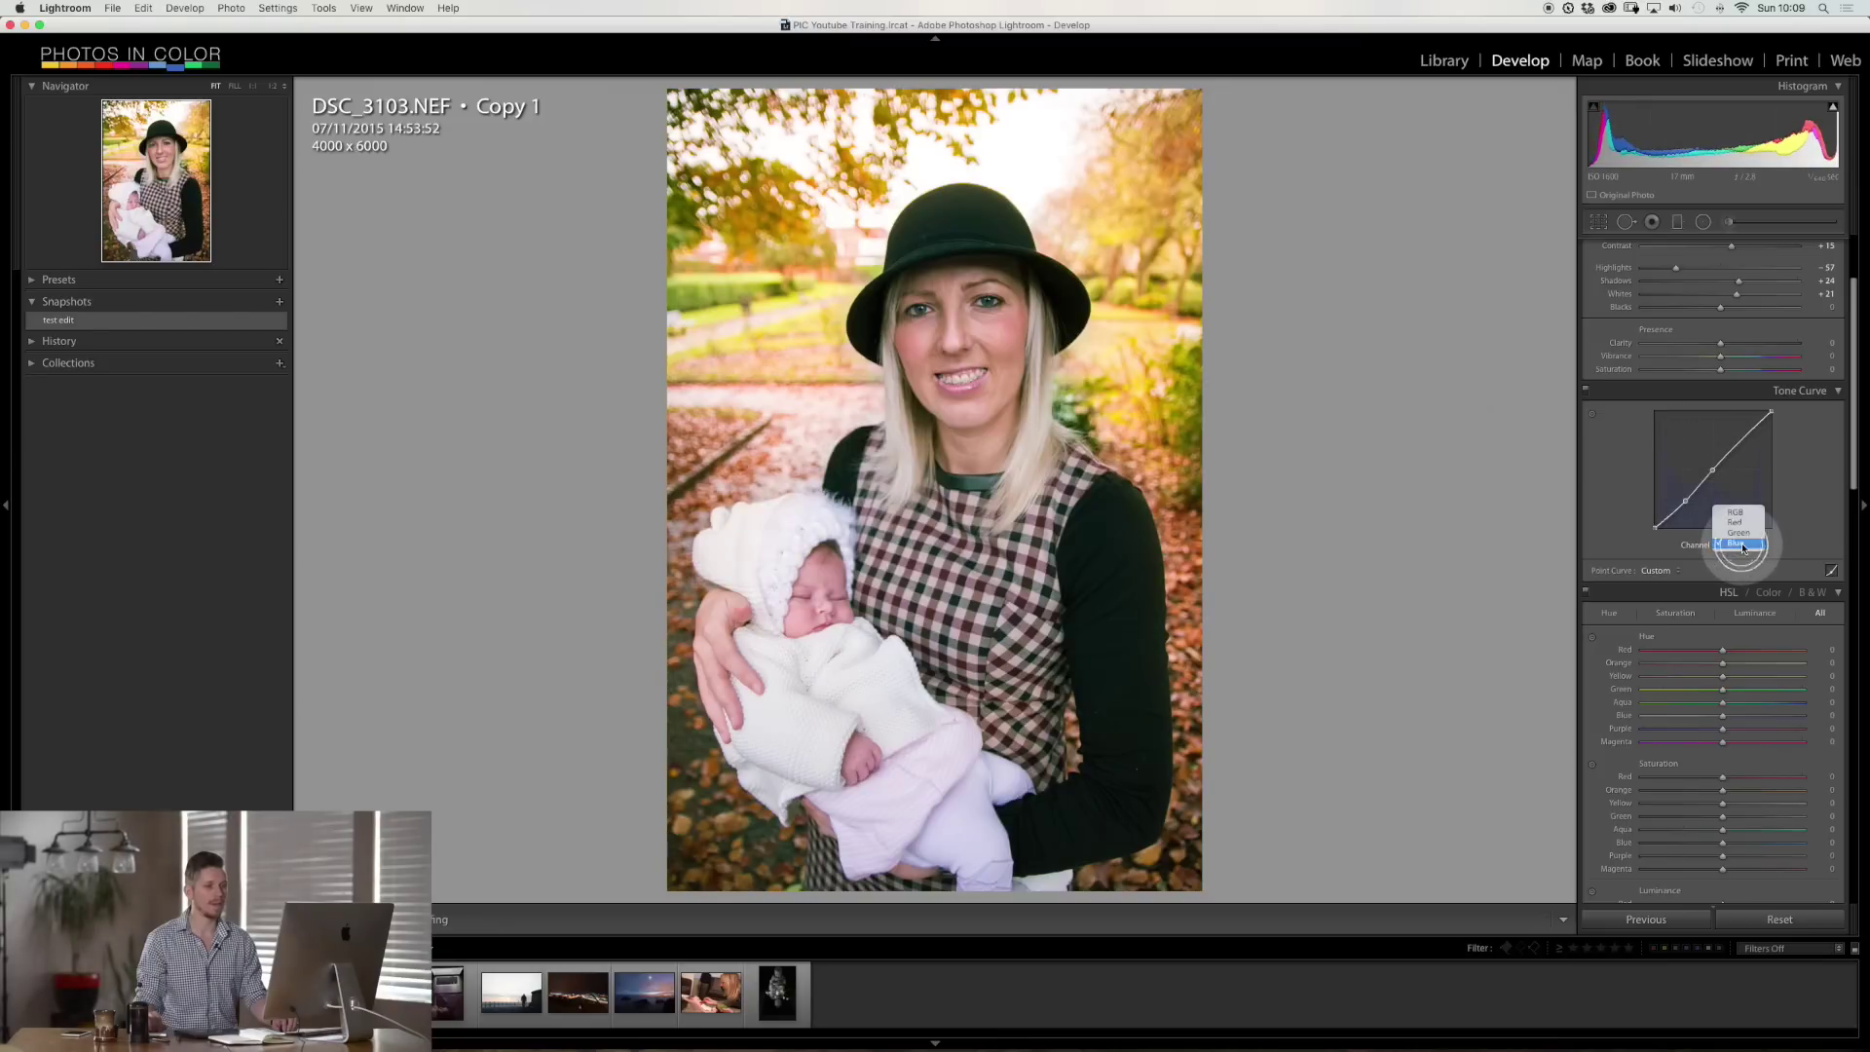
click(1742, 520)
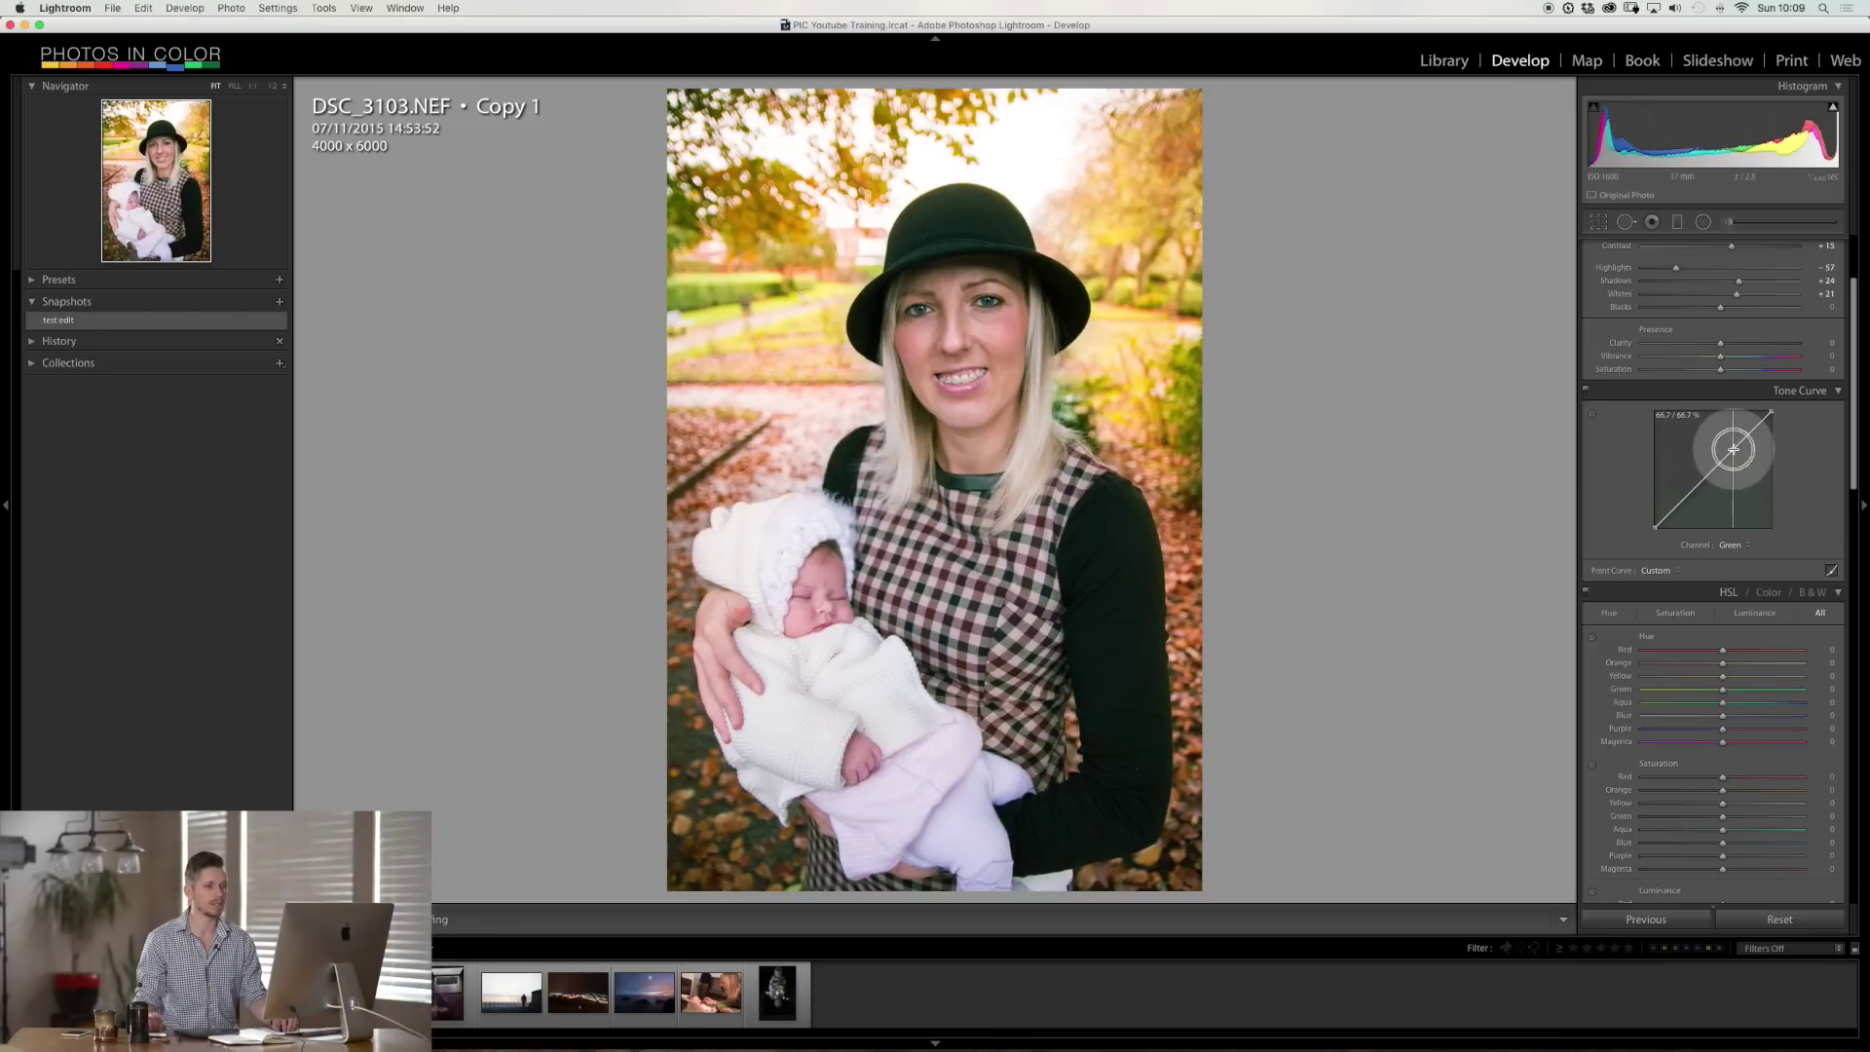
drag(1729, 448, 1734, 451)
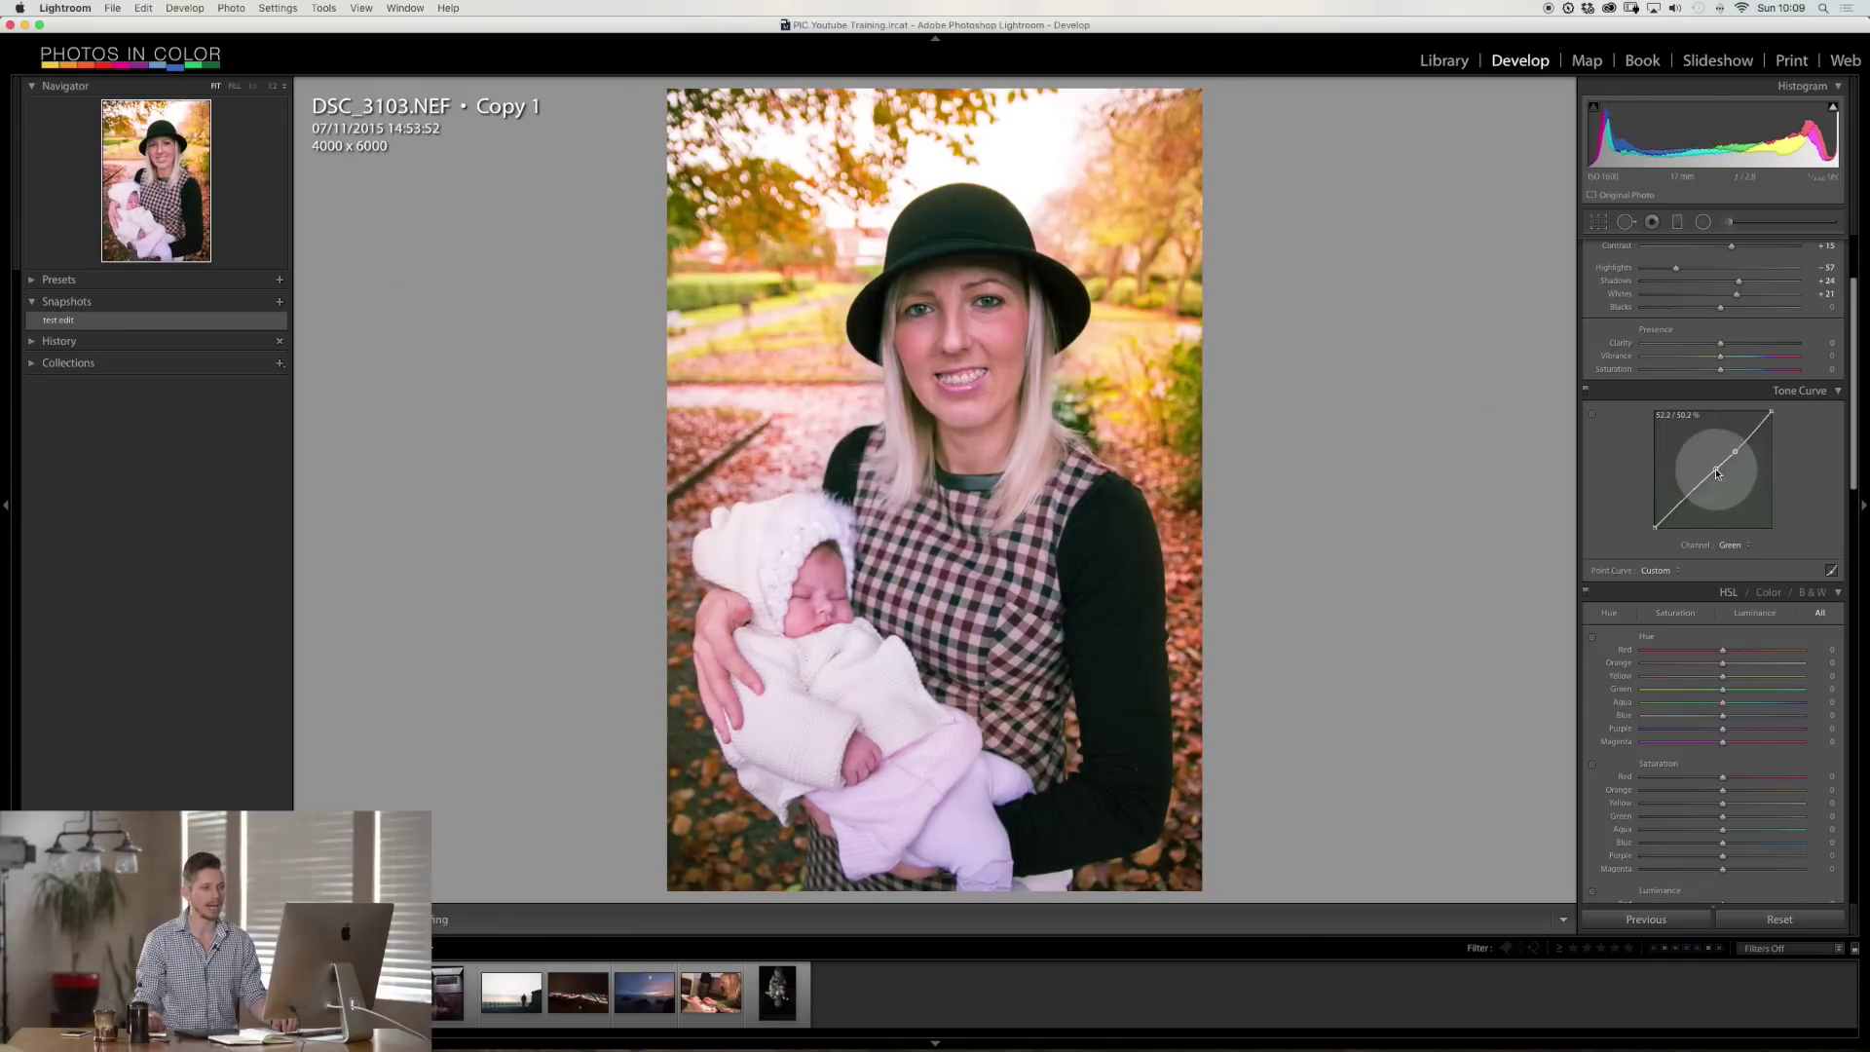
click(1692, 490)
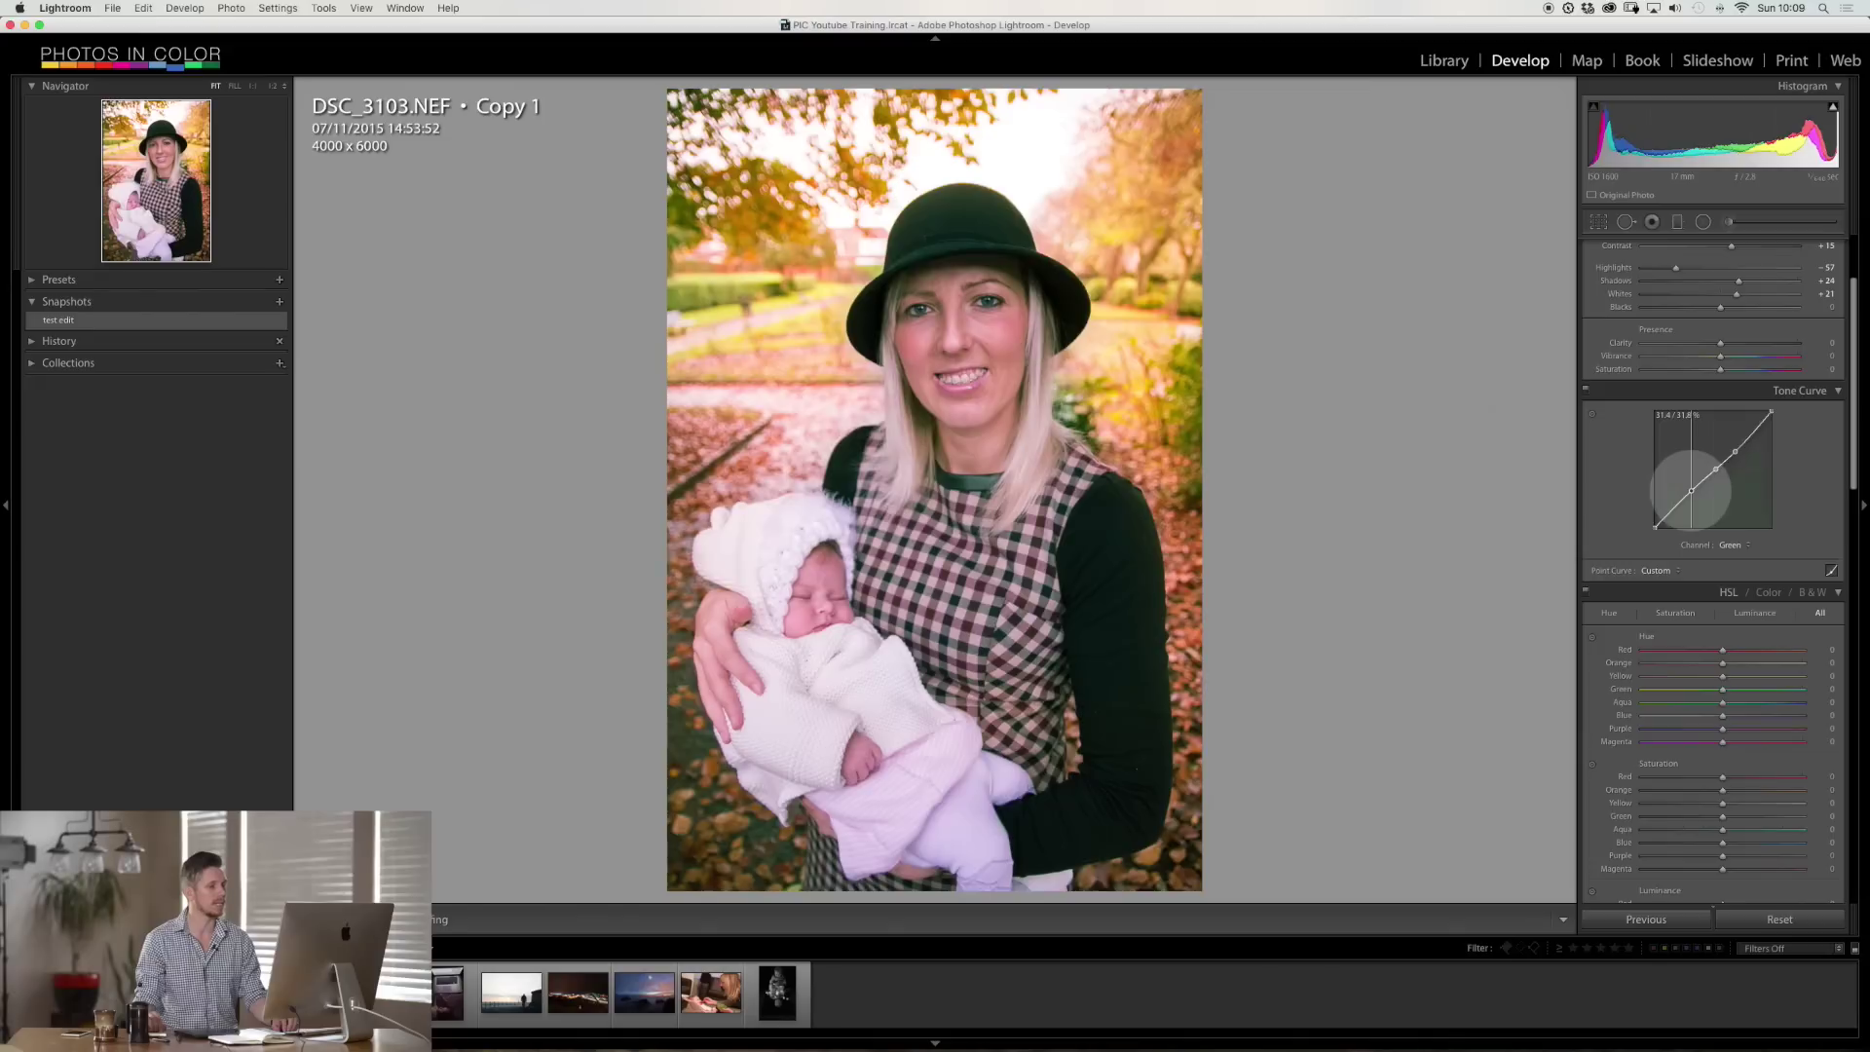
drag(1735, 449, 1735, 447)
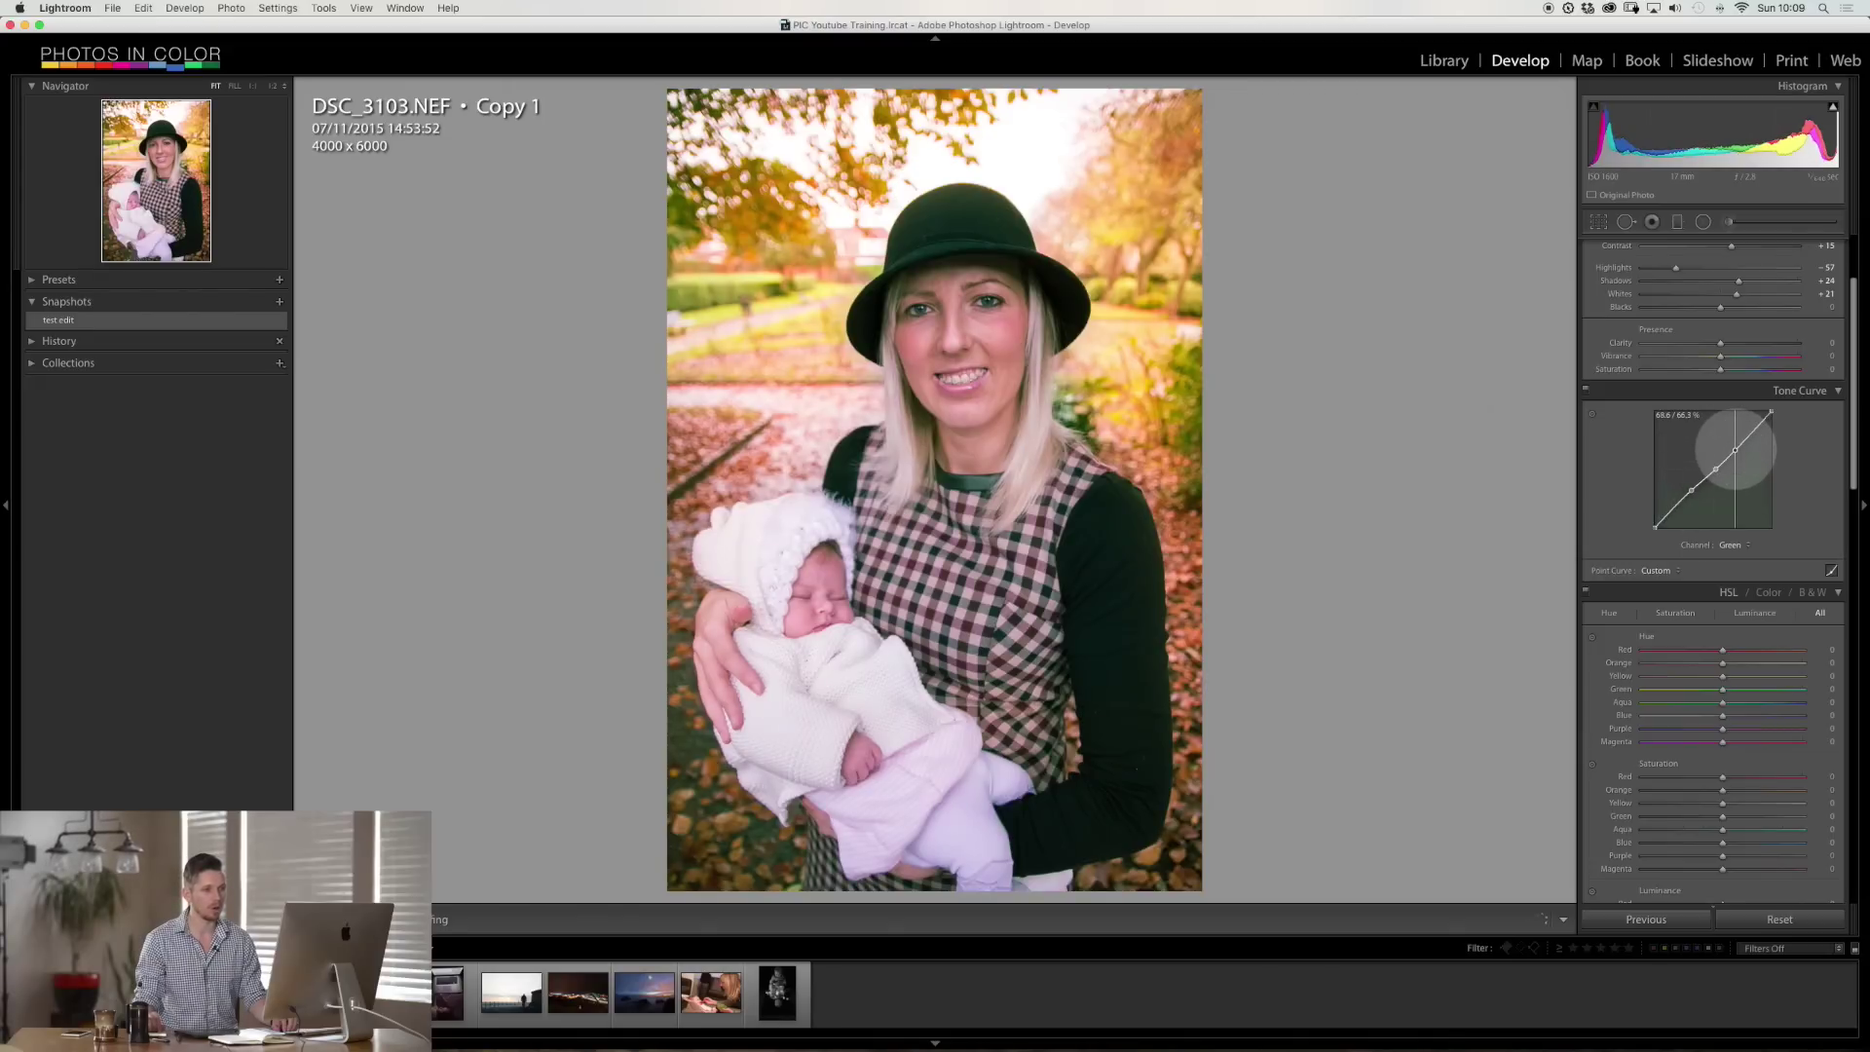
- Nudge a shadow point on the Red curve, lift one on Blue, and return to RGB
click(1732, 544)
click(1734, 533)
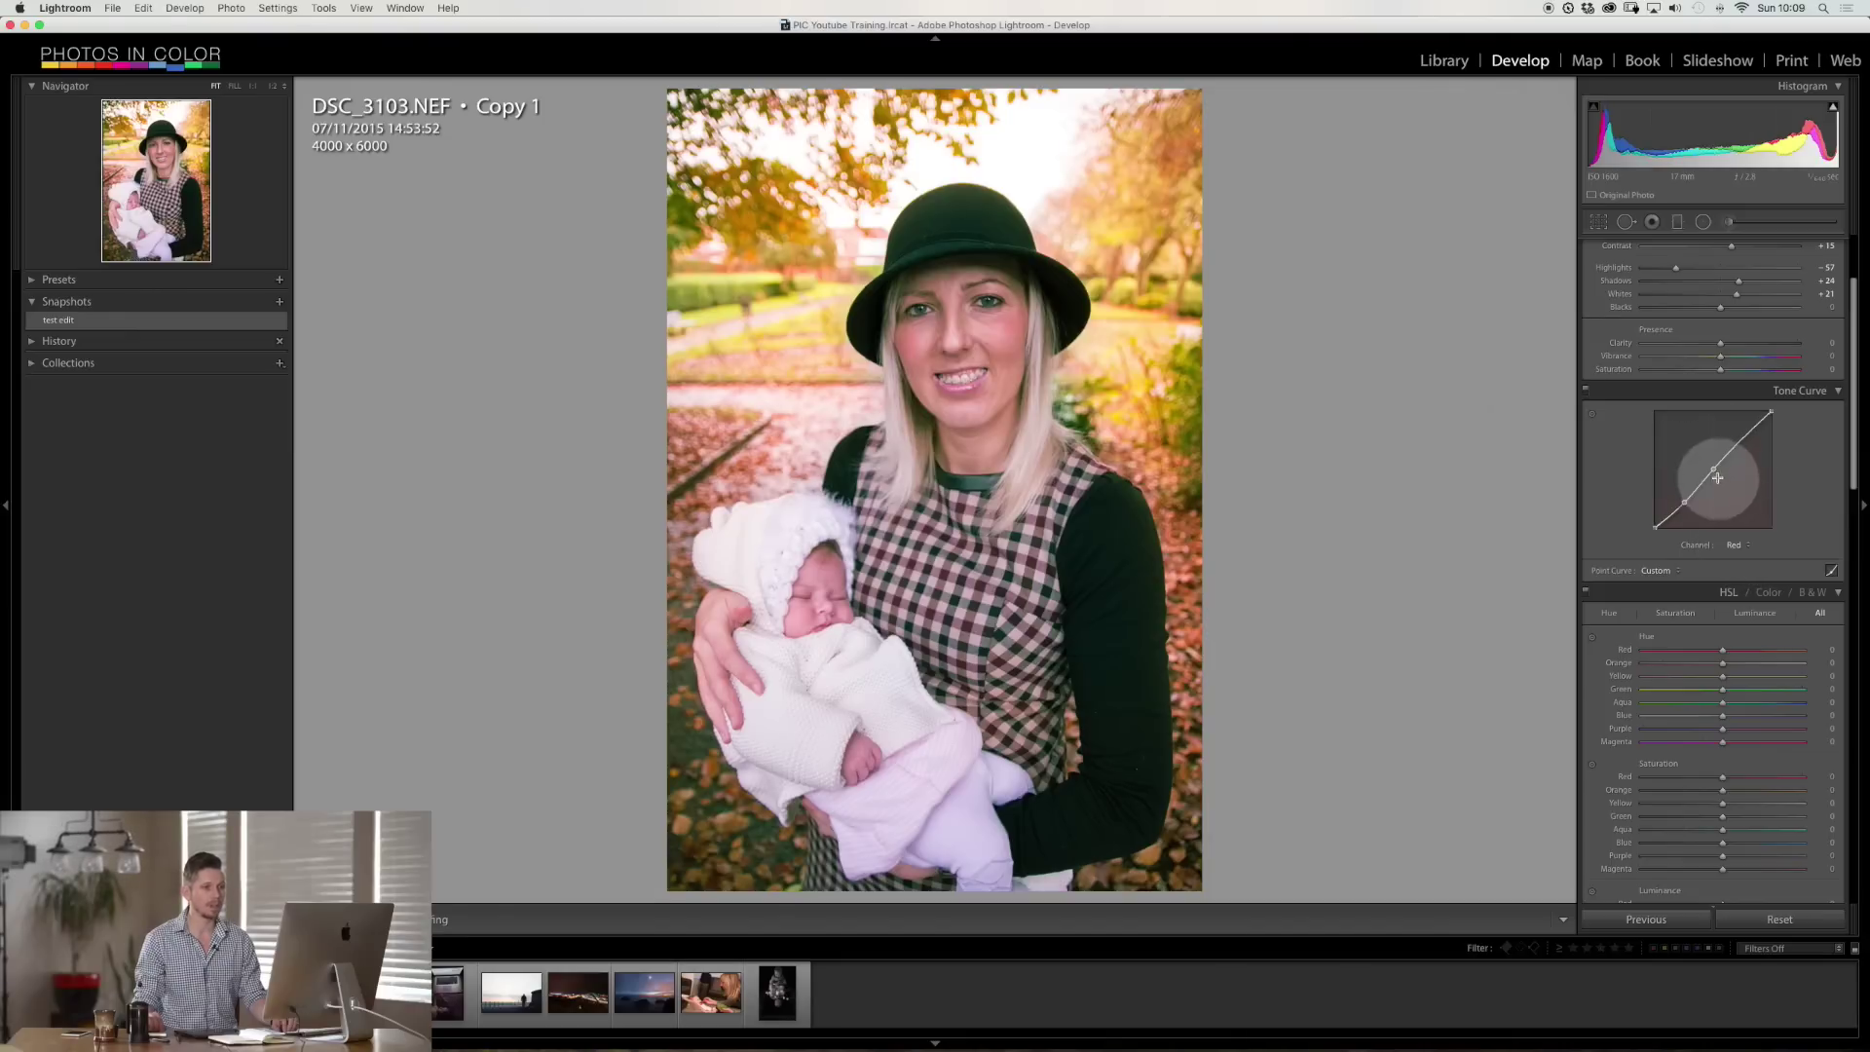
drag(1683, 504, 1680, 501)
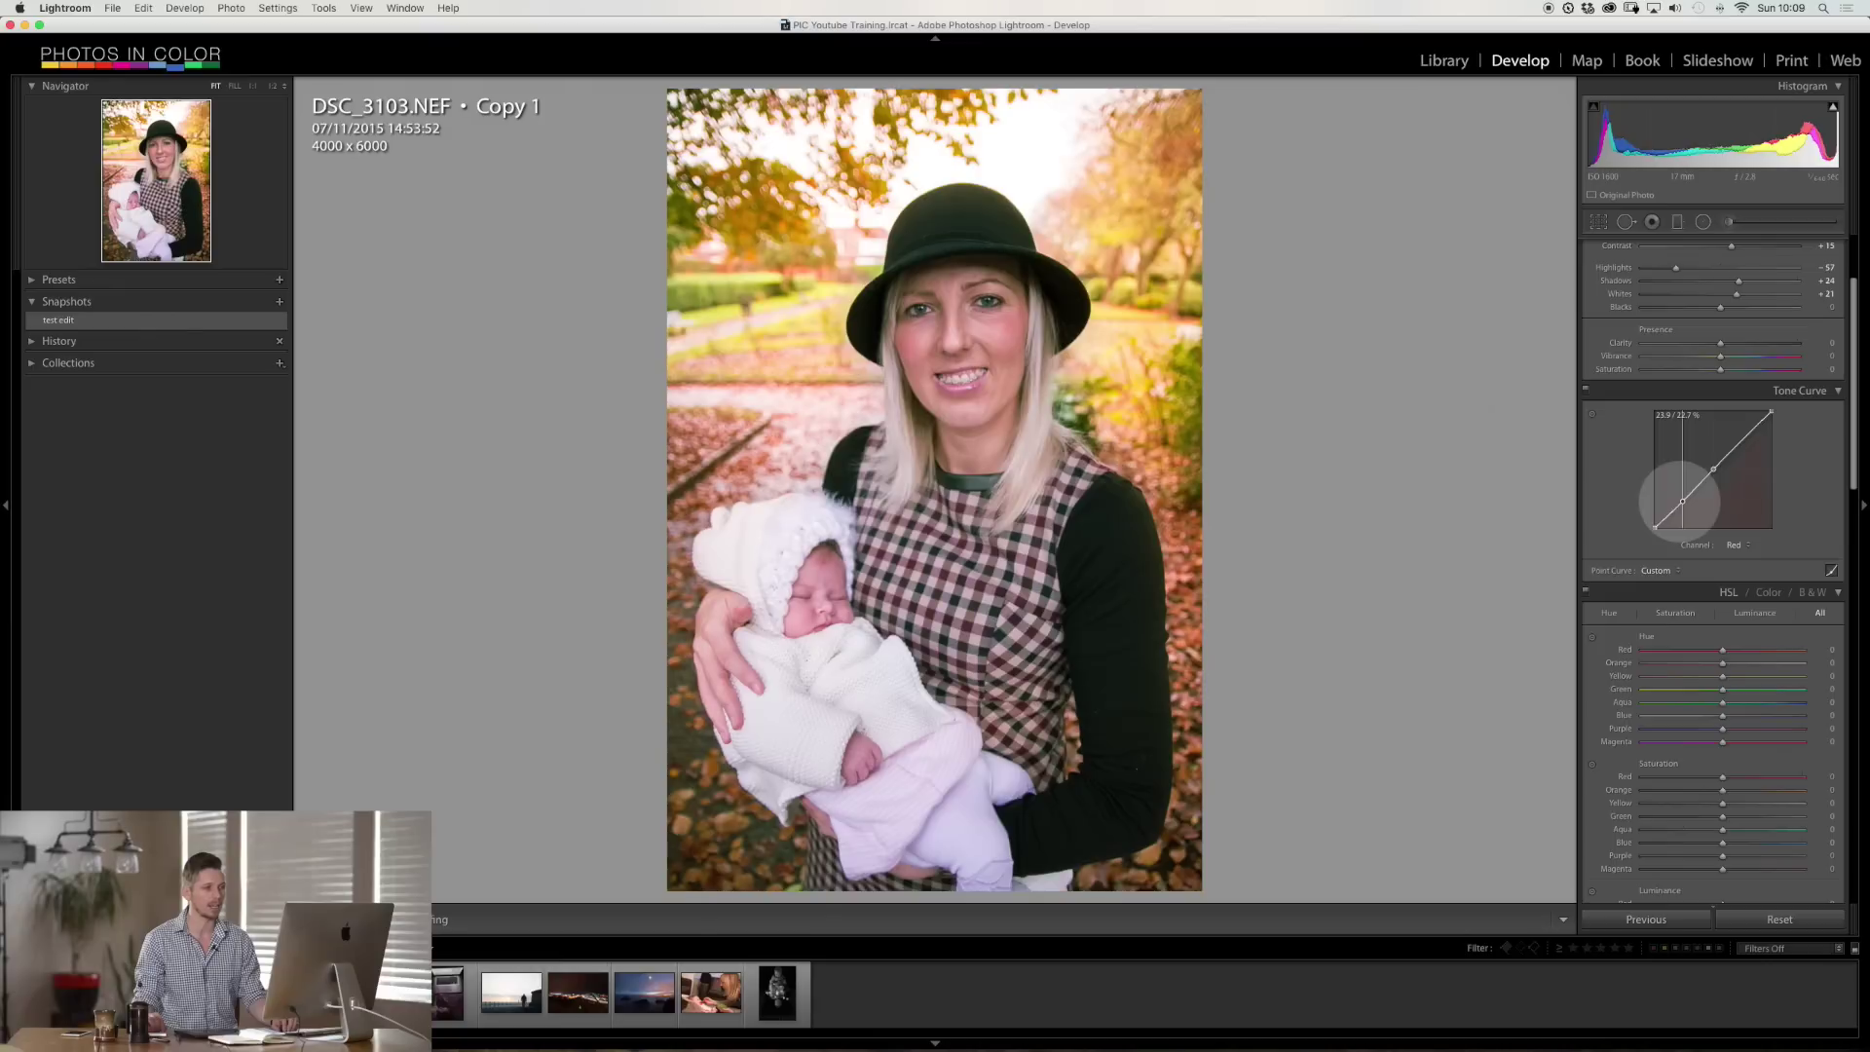
click(1734, 545)
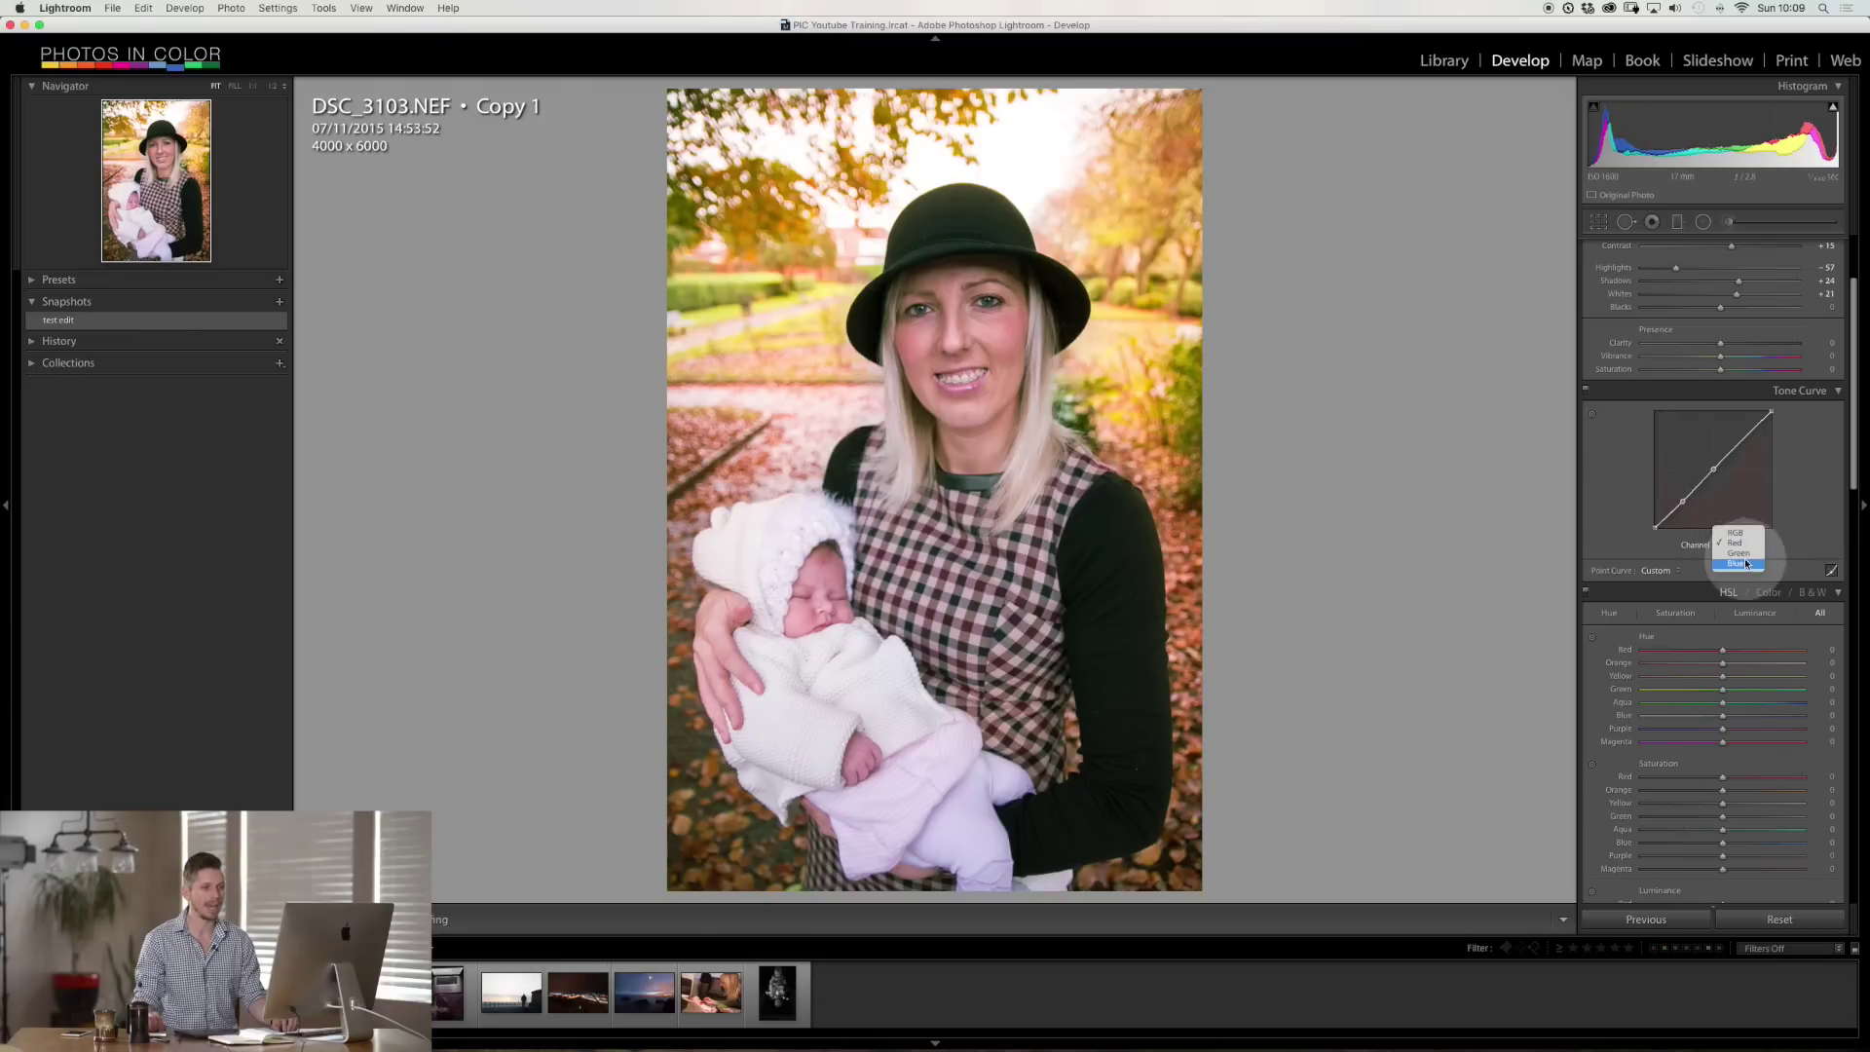
click(1743, 563)
drag(1683, 501, 1683, 499)
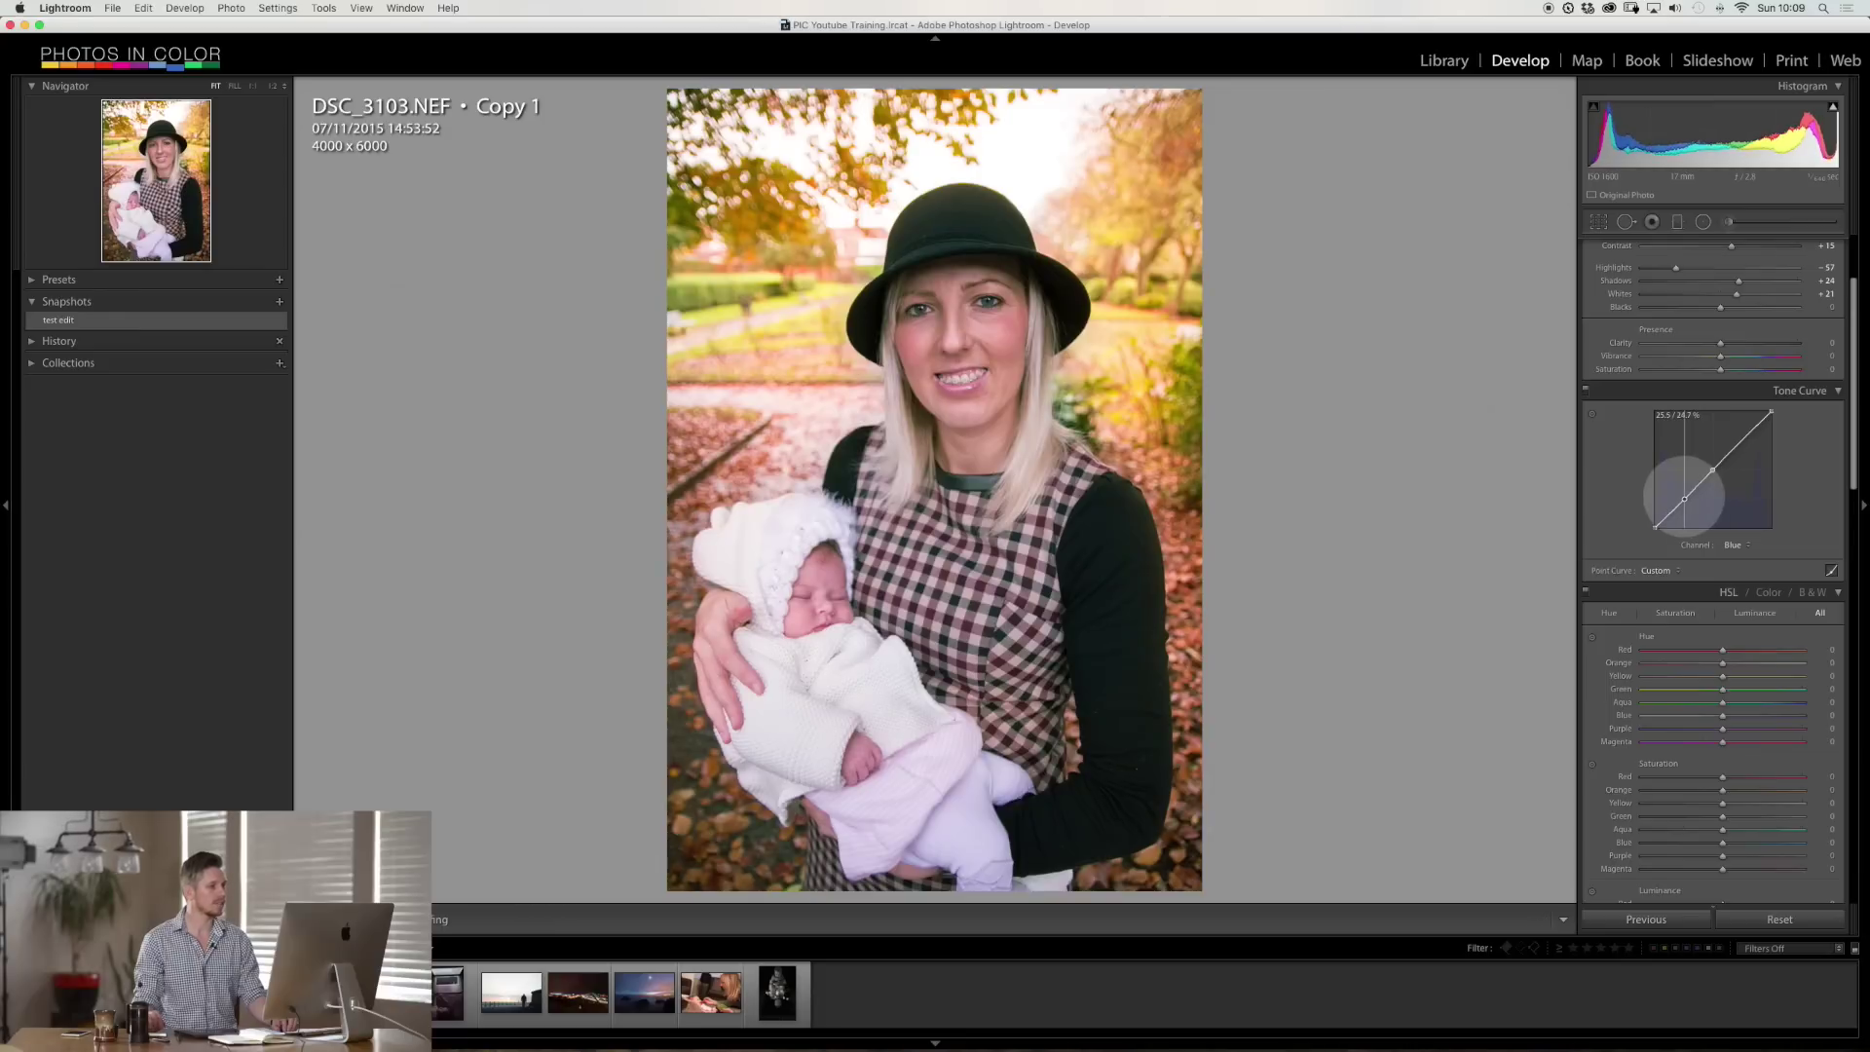
click(1735, 544)
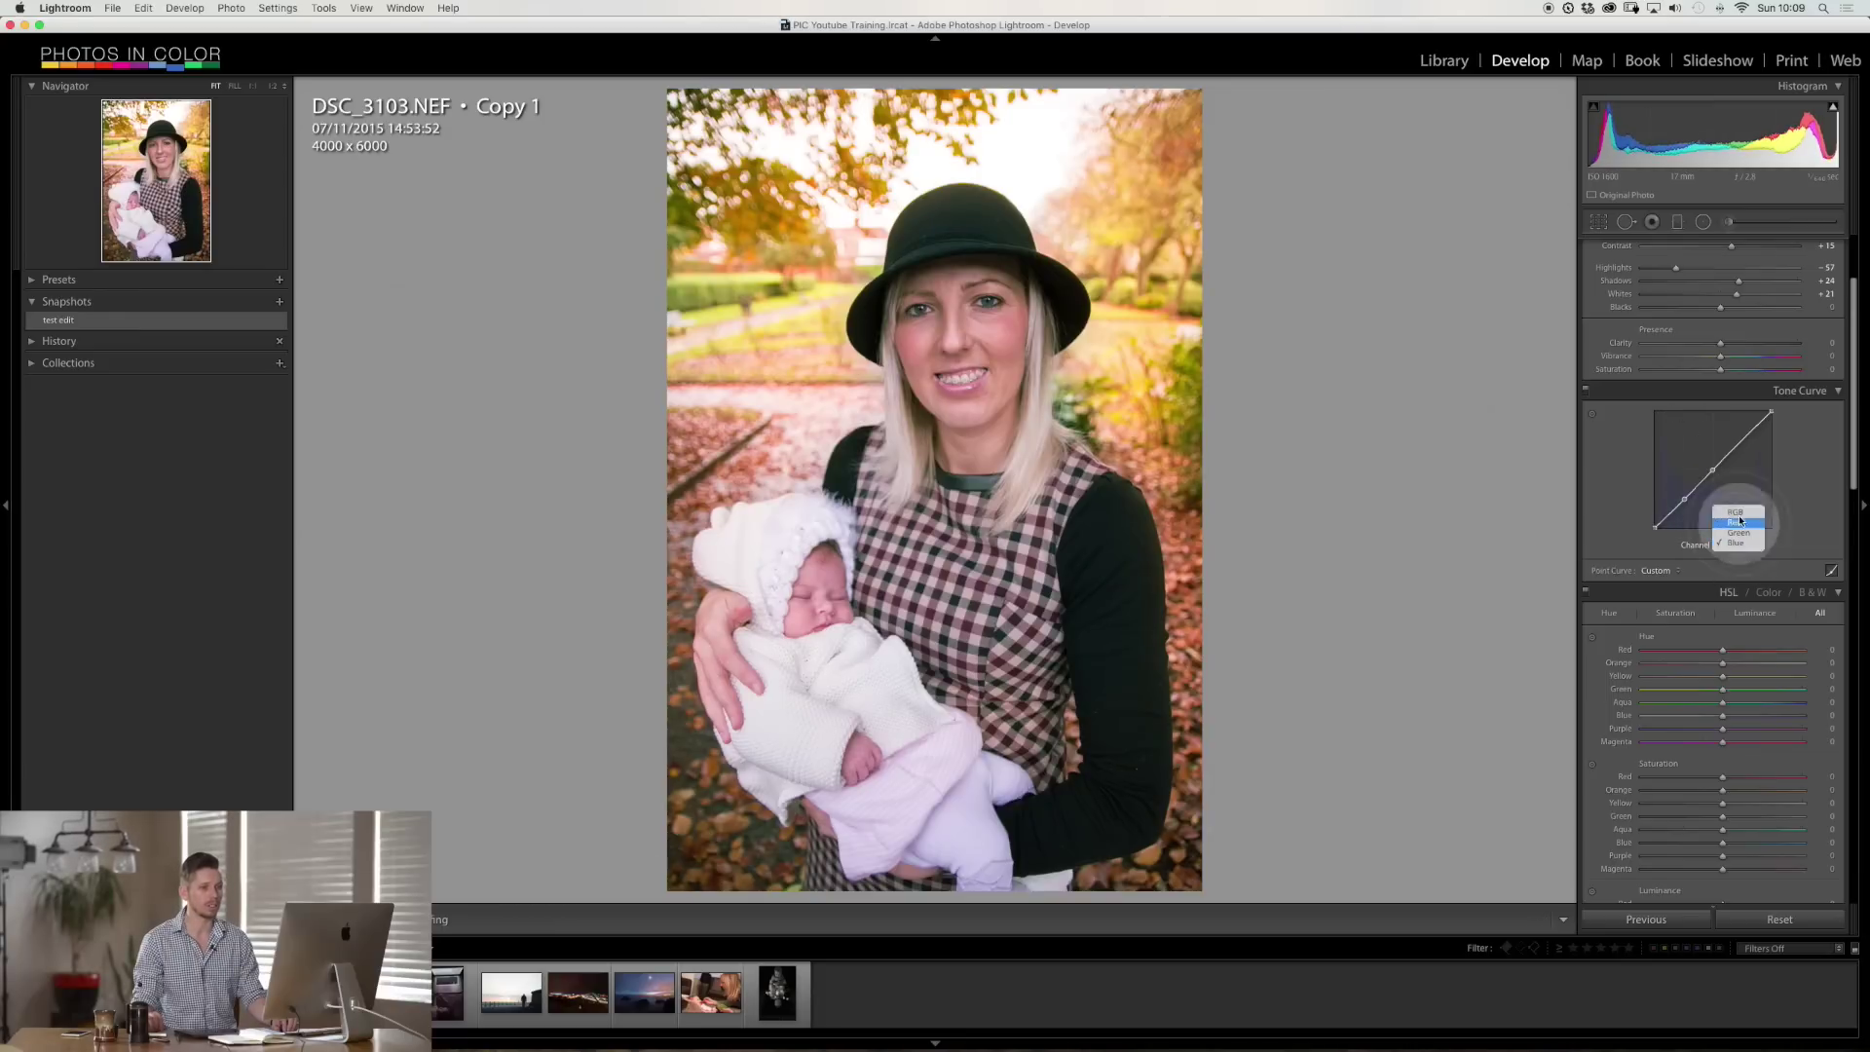
click(1739, 513)
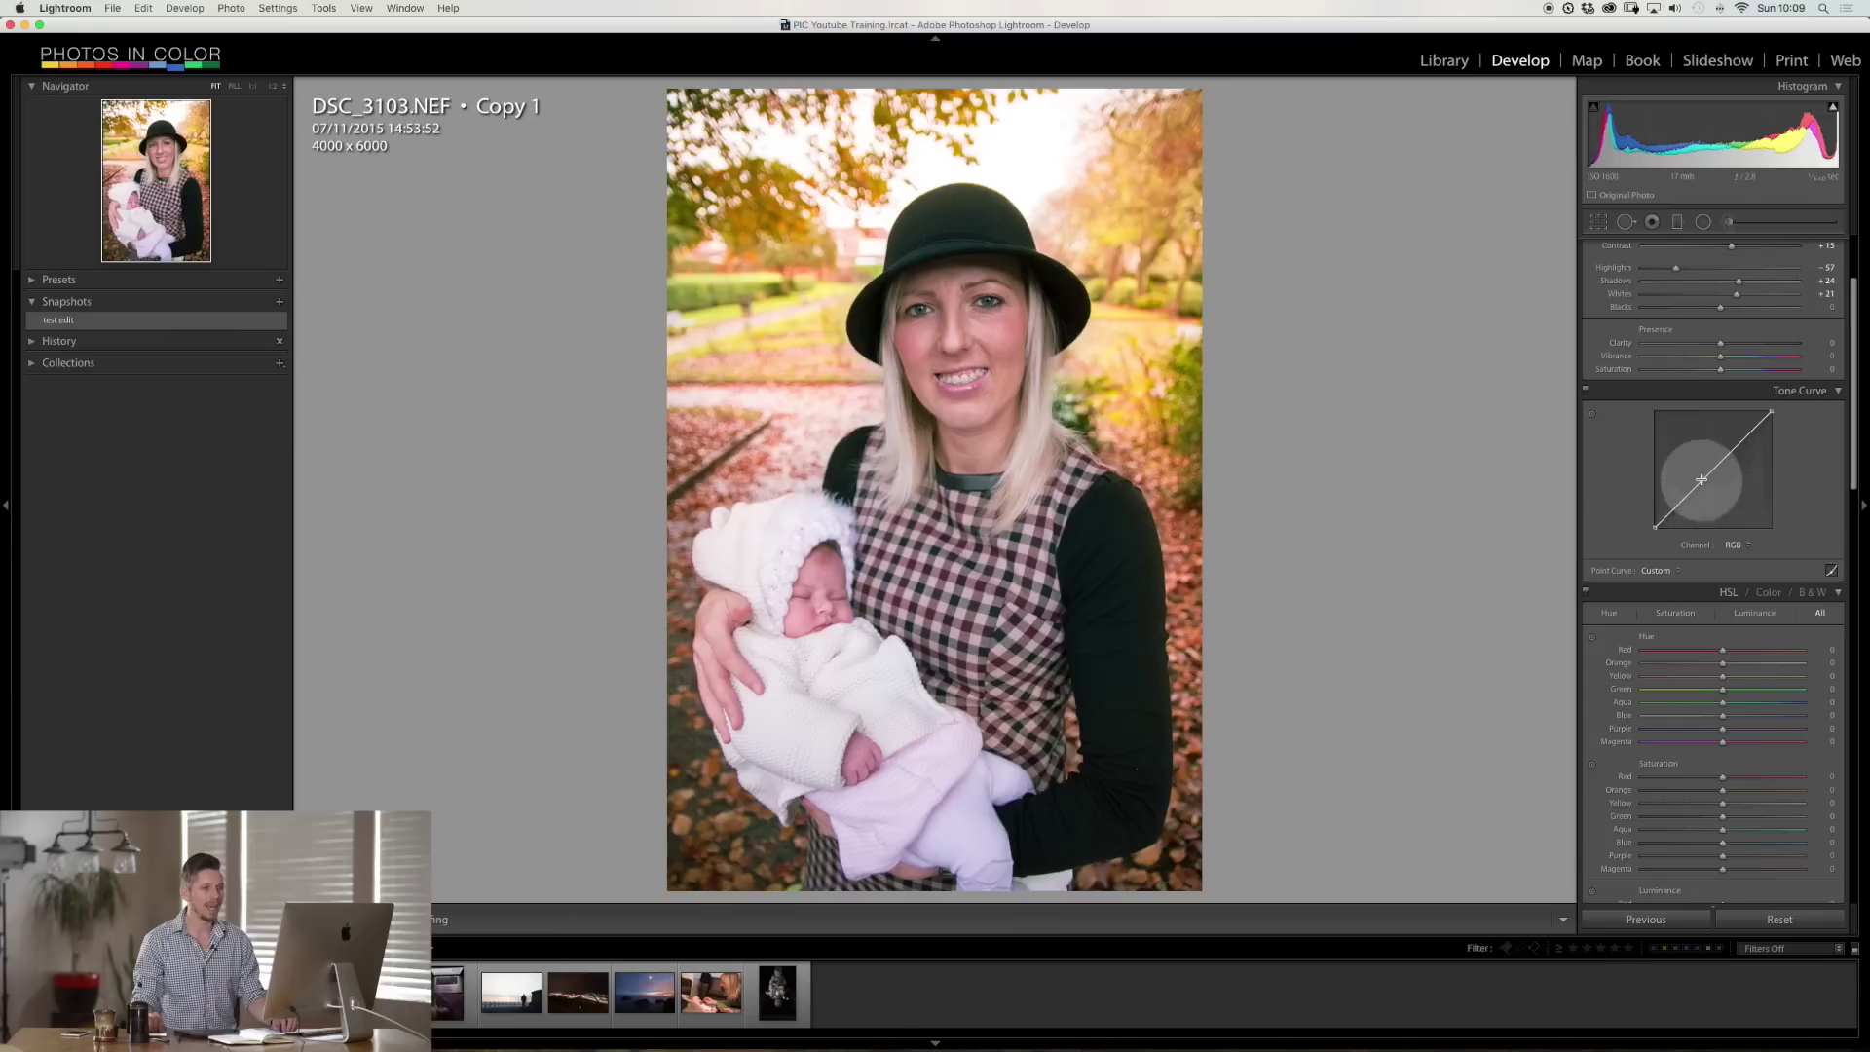
- Add two points to the RGB curve and raise its black point for faded shadows
click(1714, 466)
click(1688, 494)
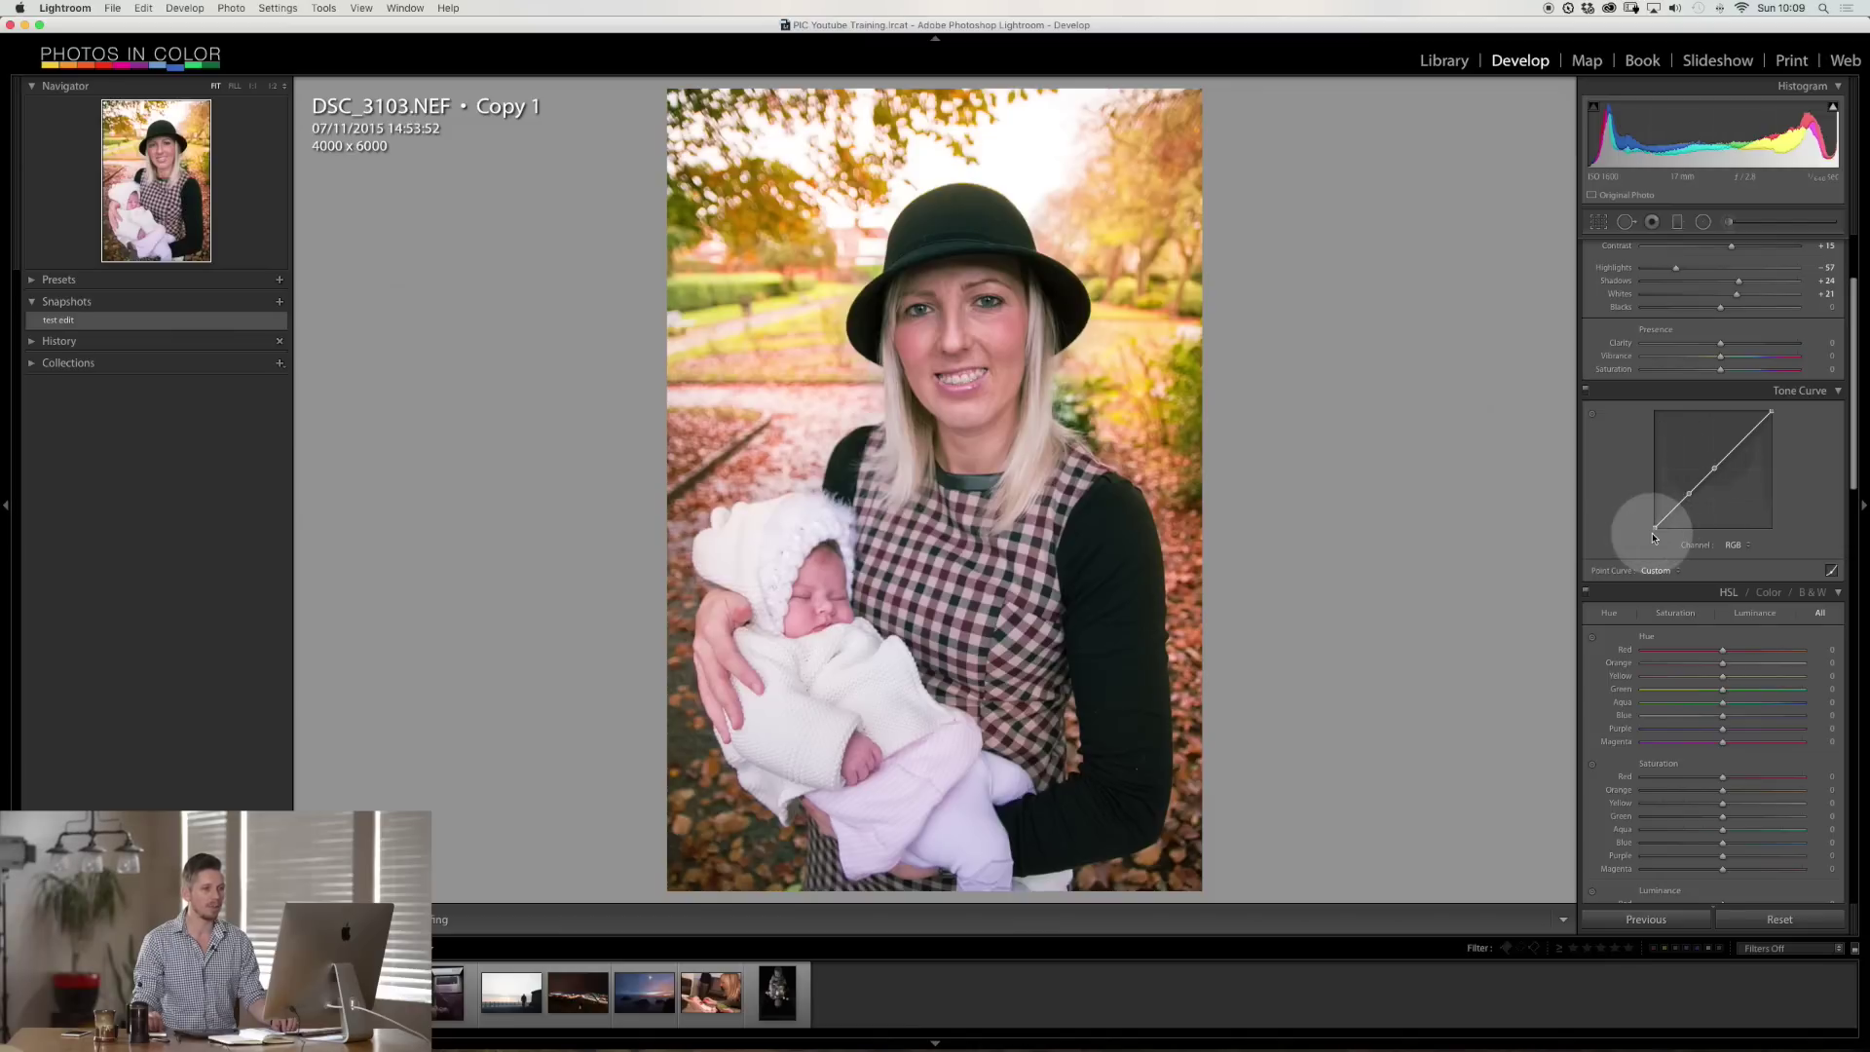
drag(1654, 526, 1654, 511)
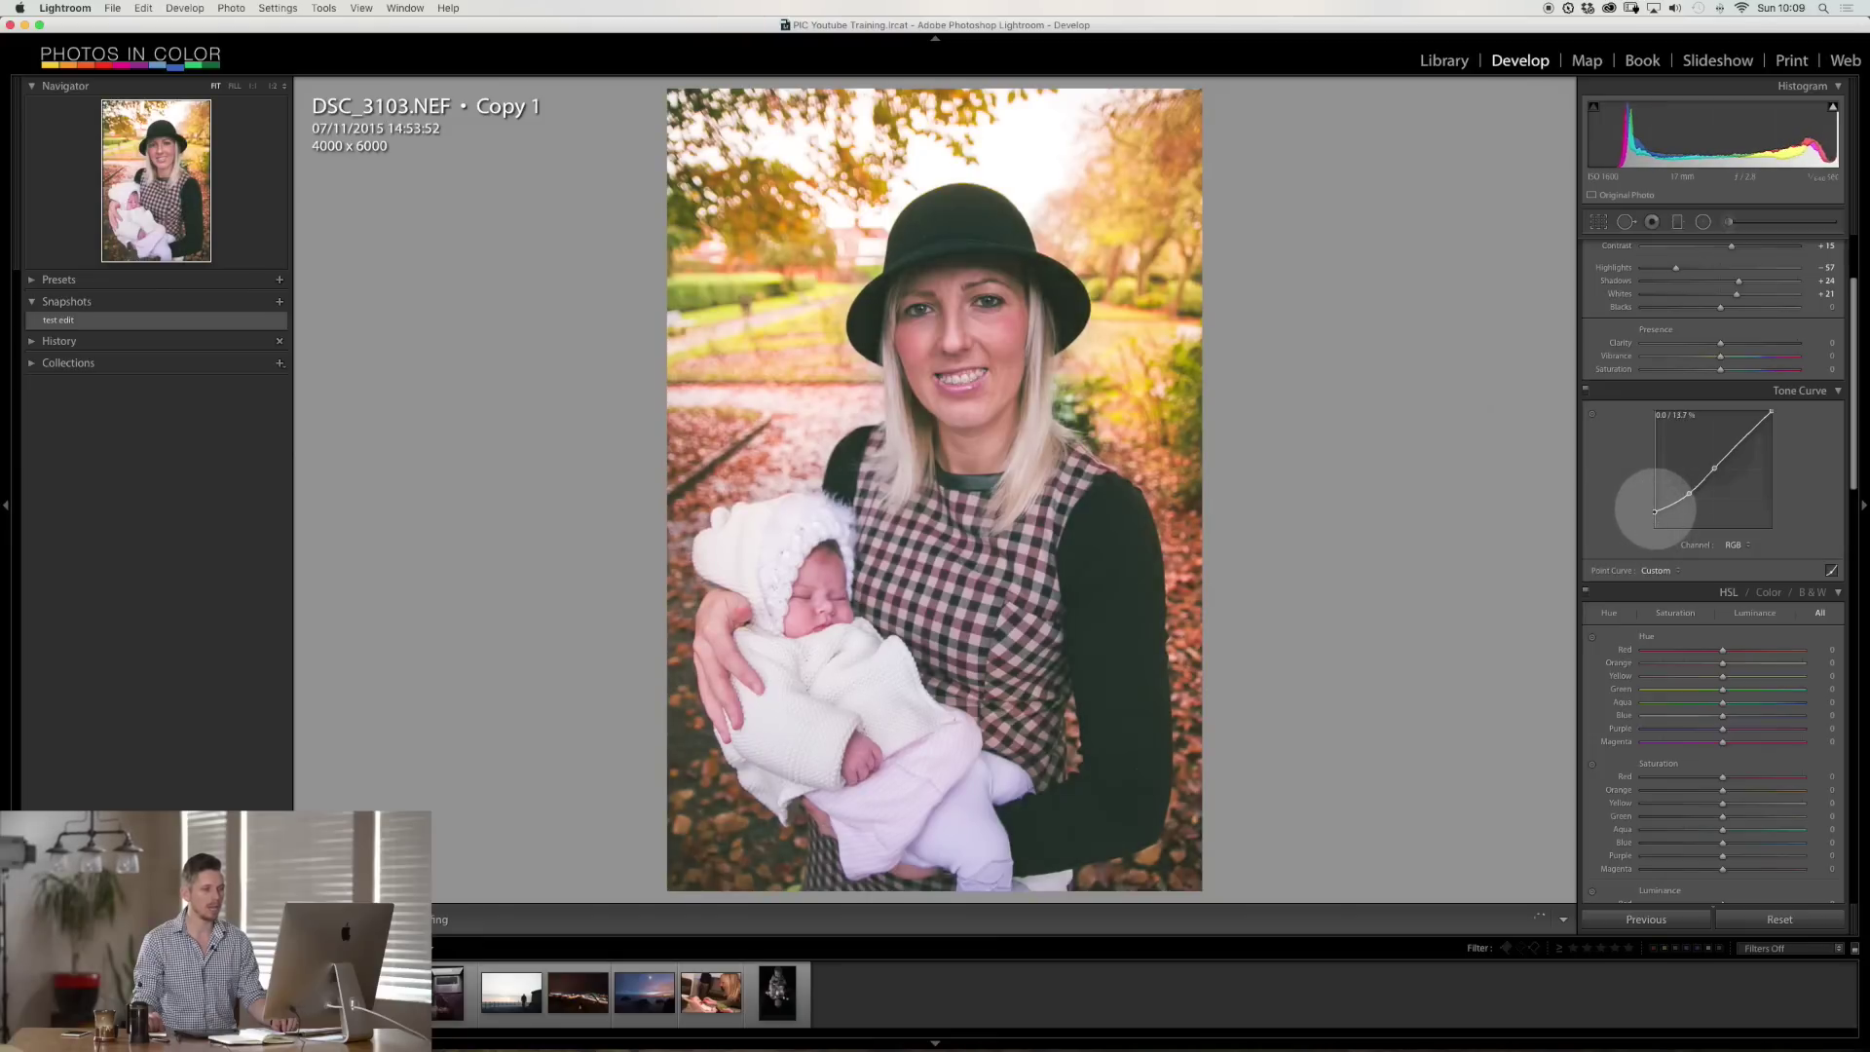
drag(1689, 493, 1682, 498)
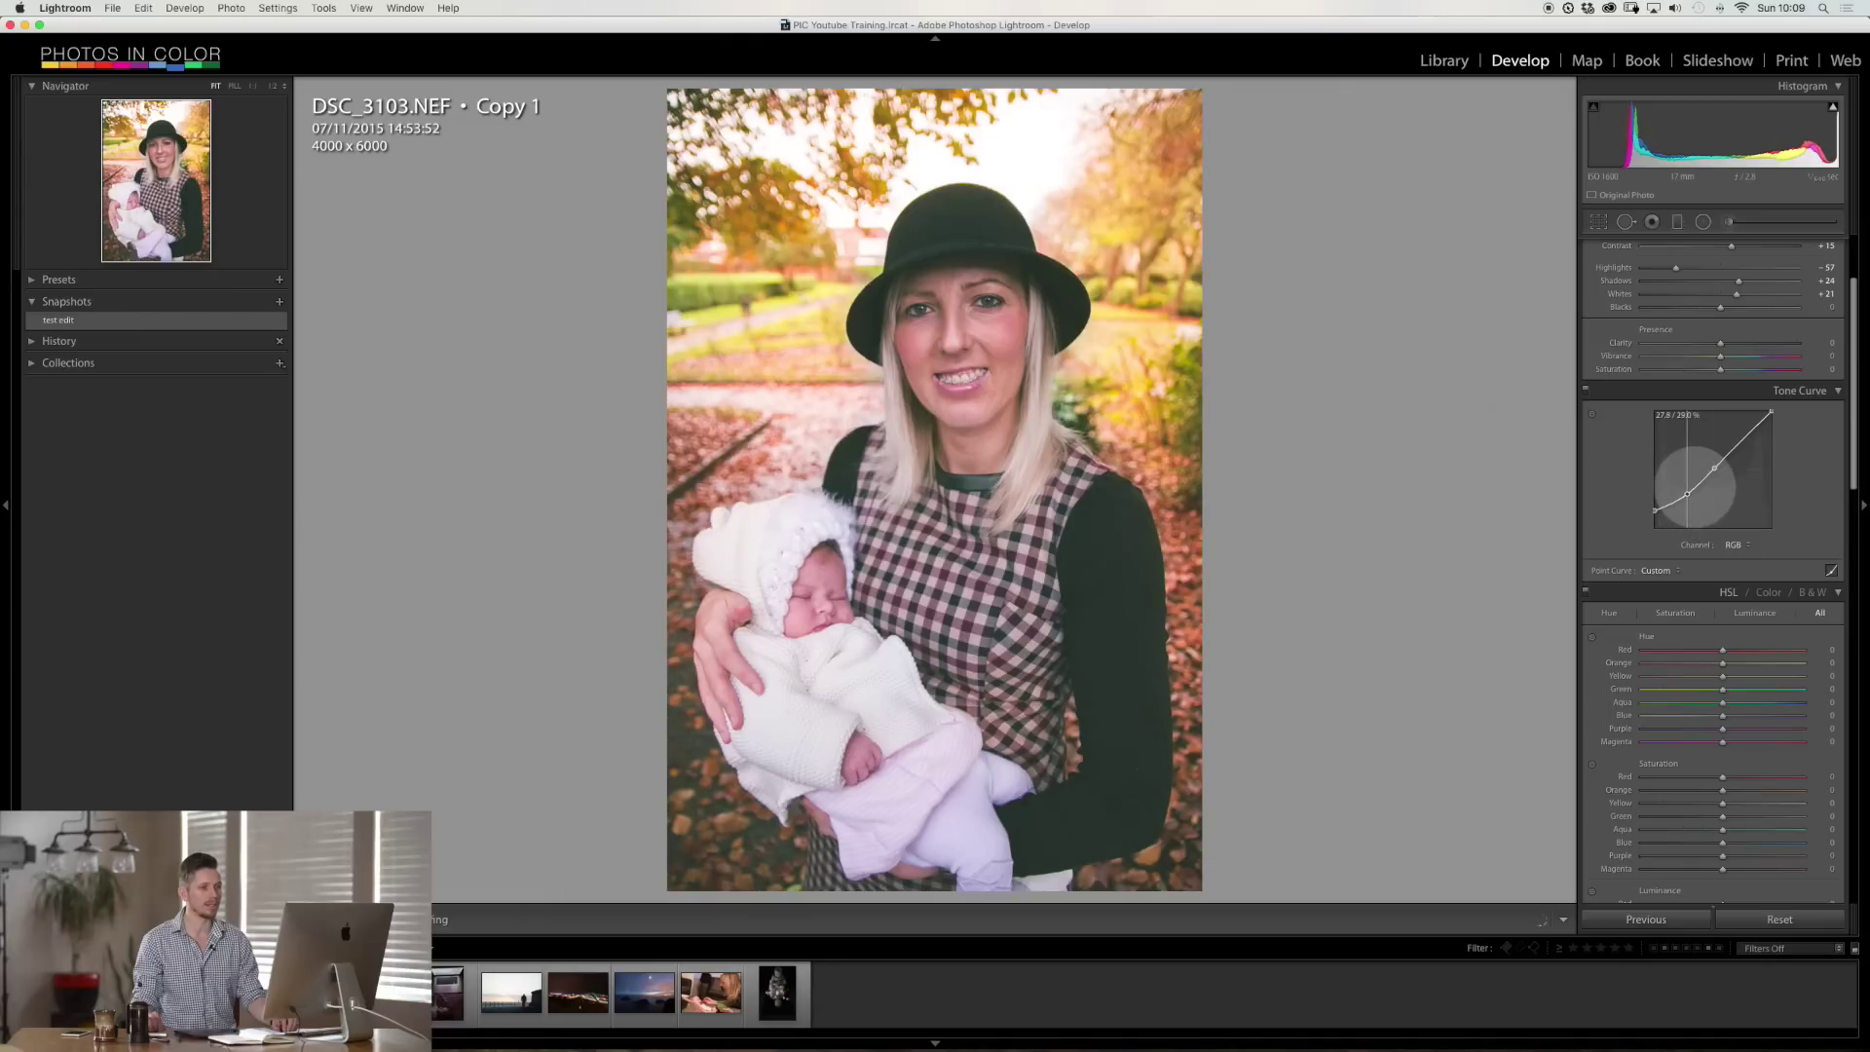
click(1714, 467)
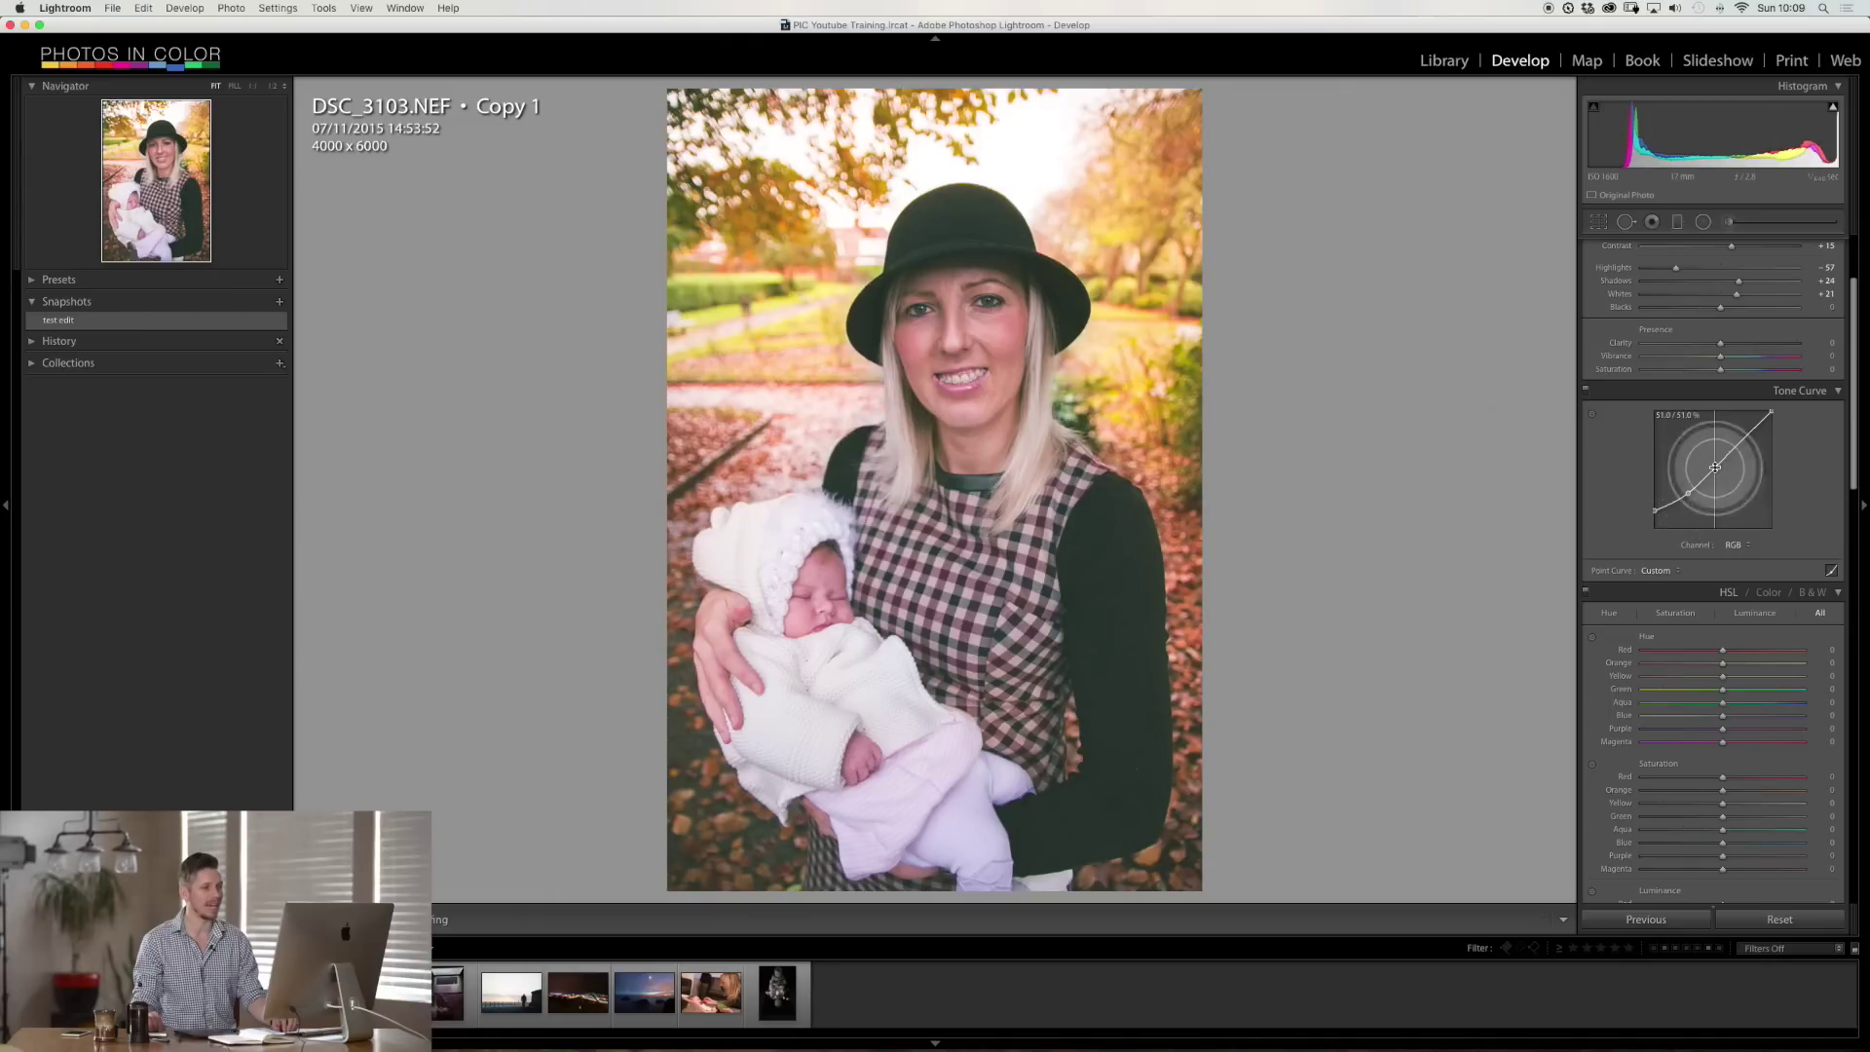
drag(1688, 494, 1688, 494)
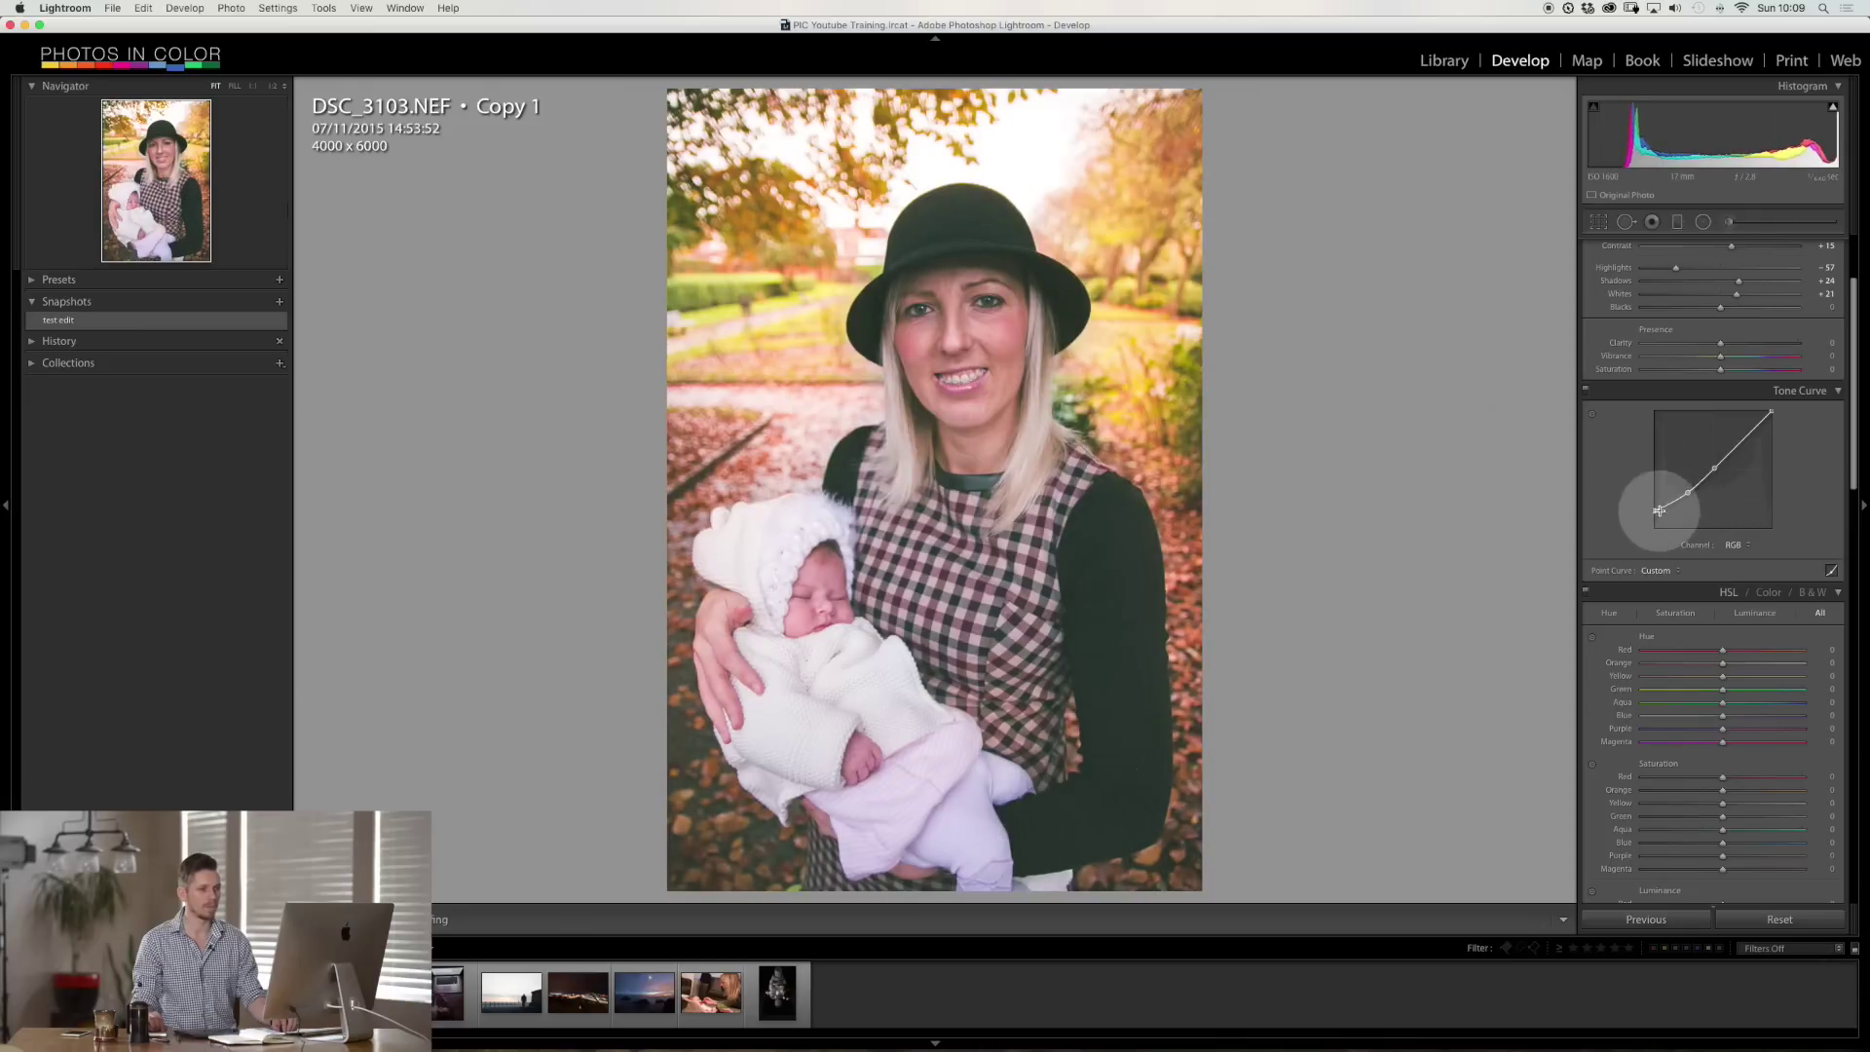
drag(1655, 510, 1655, 513)
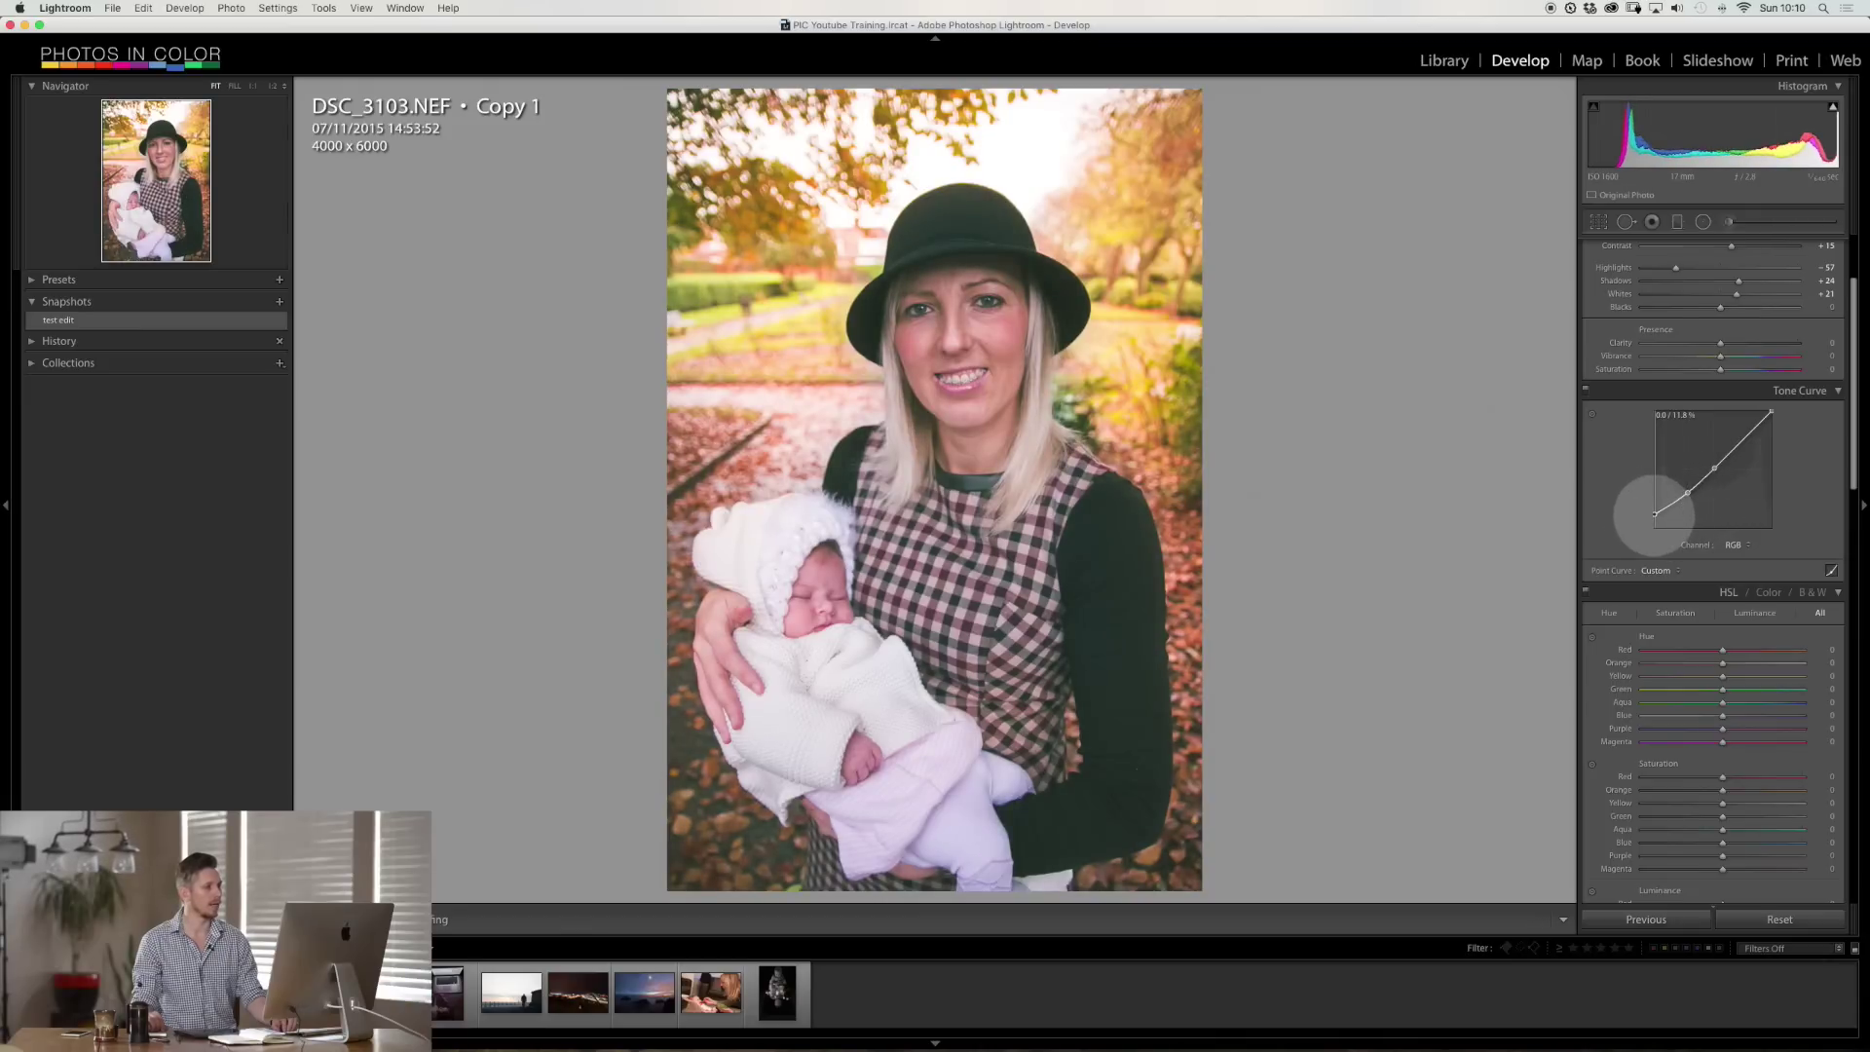
- Toggle the Tone Curve panel off and on twice to compare the faded look
click(1584, 392)
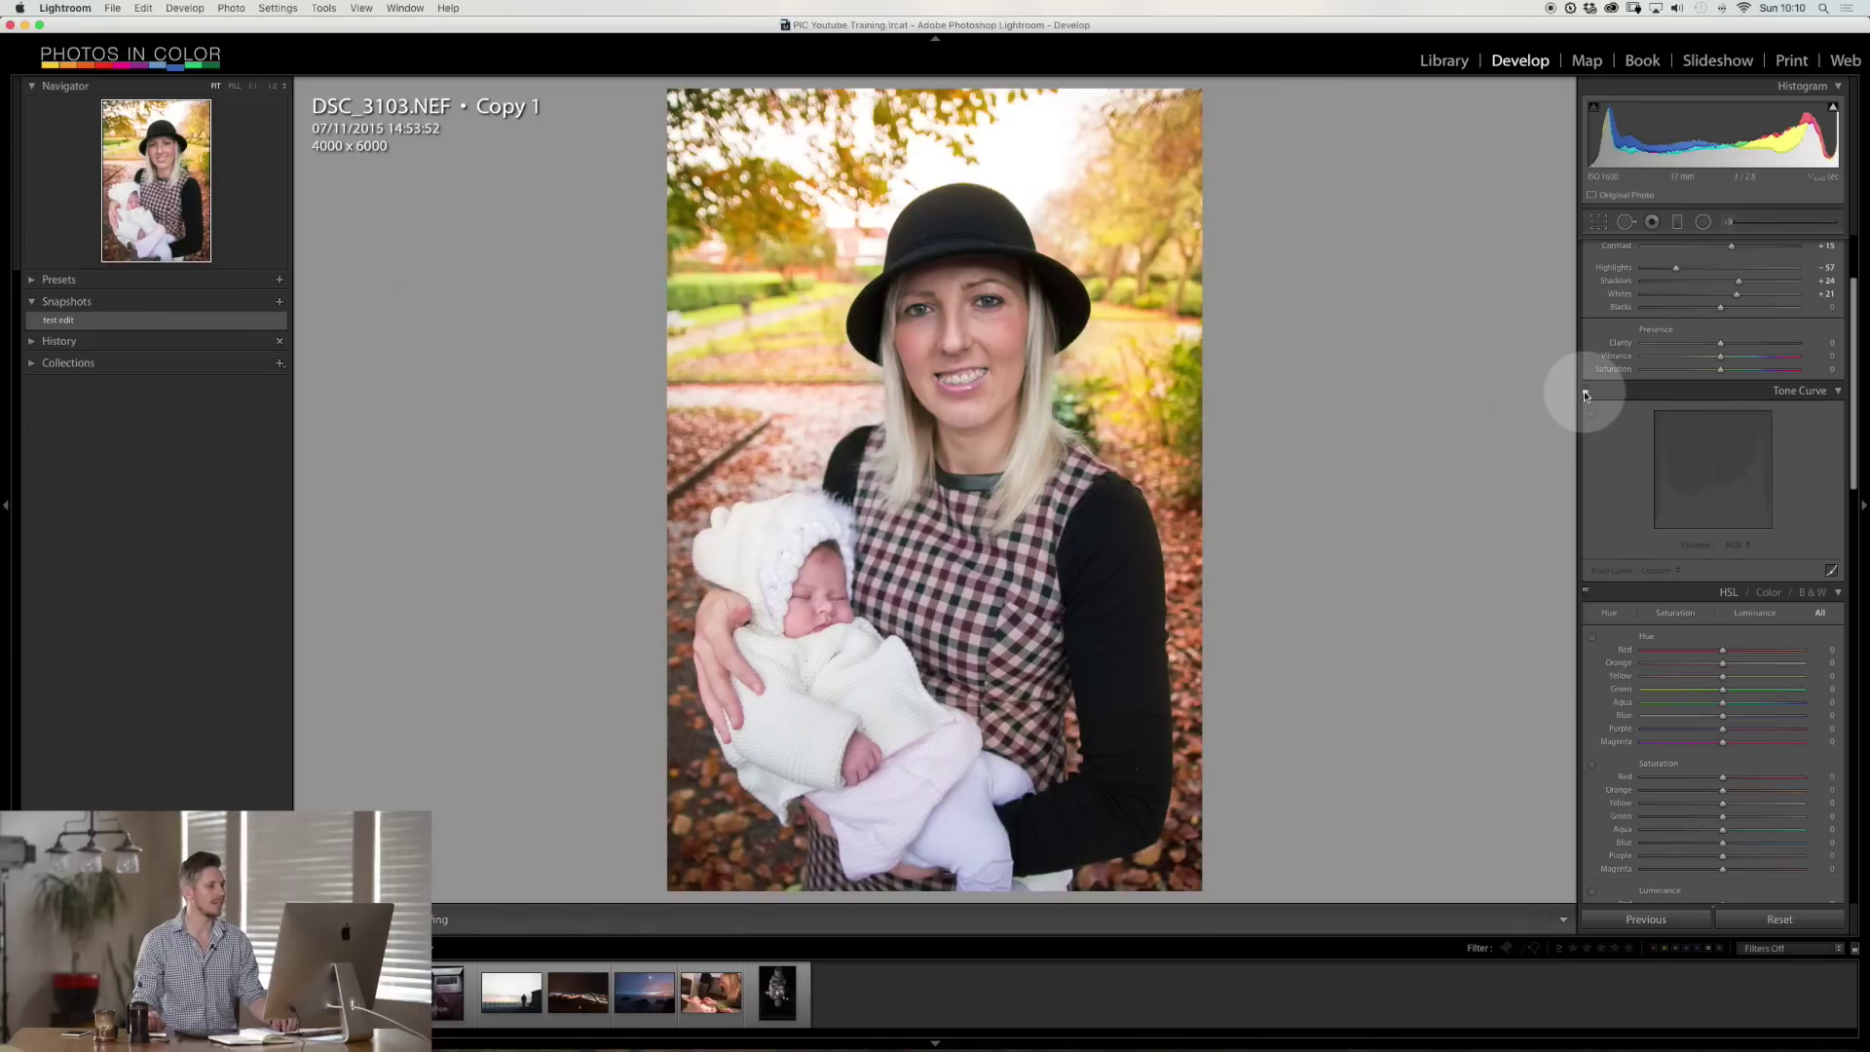
click(1584, 392)
click(1584, 392)
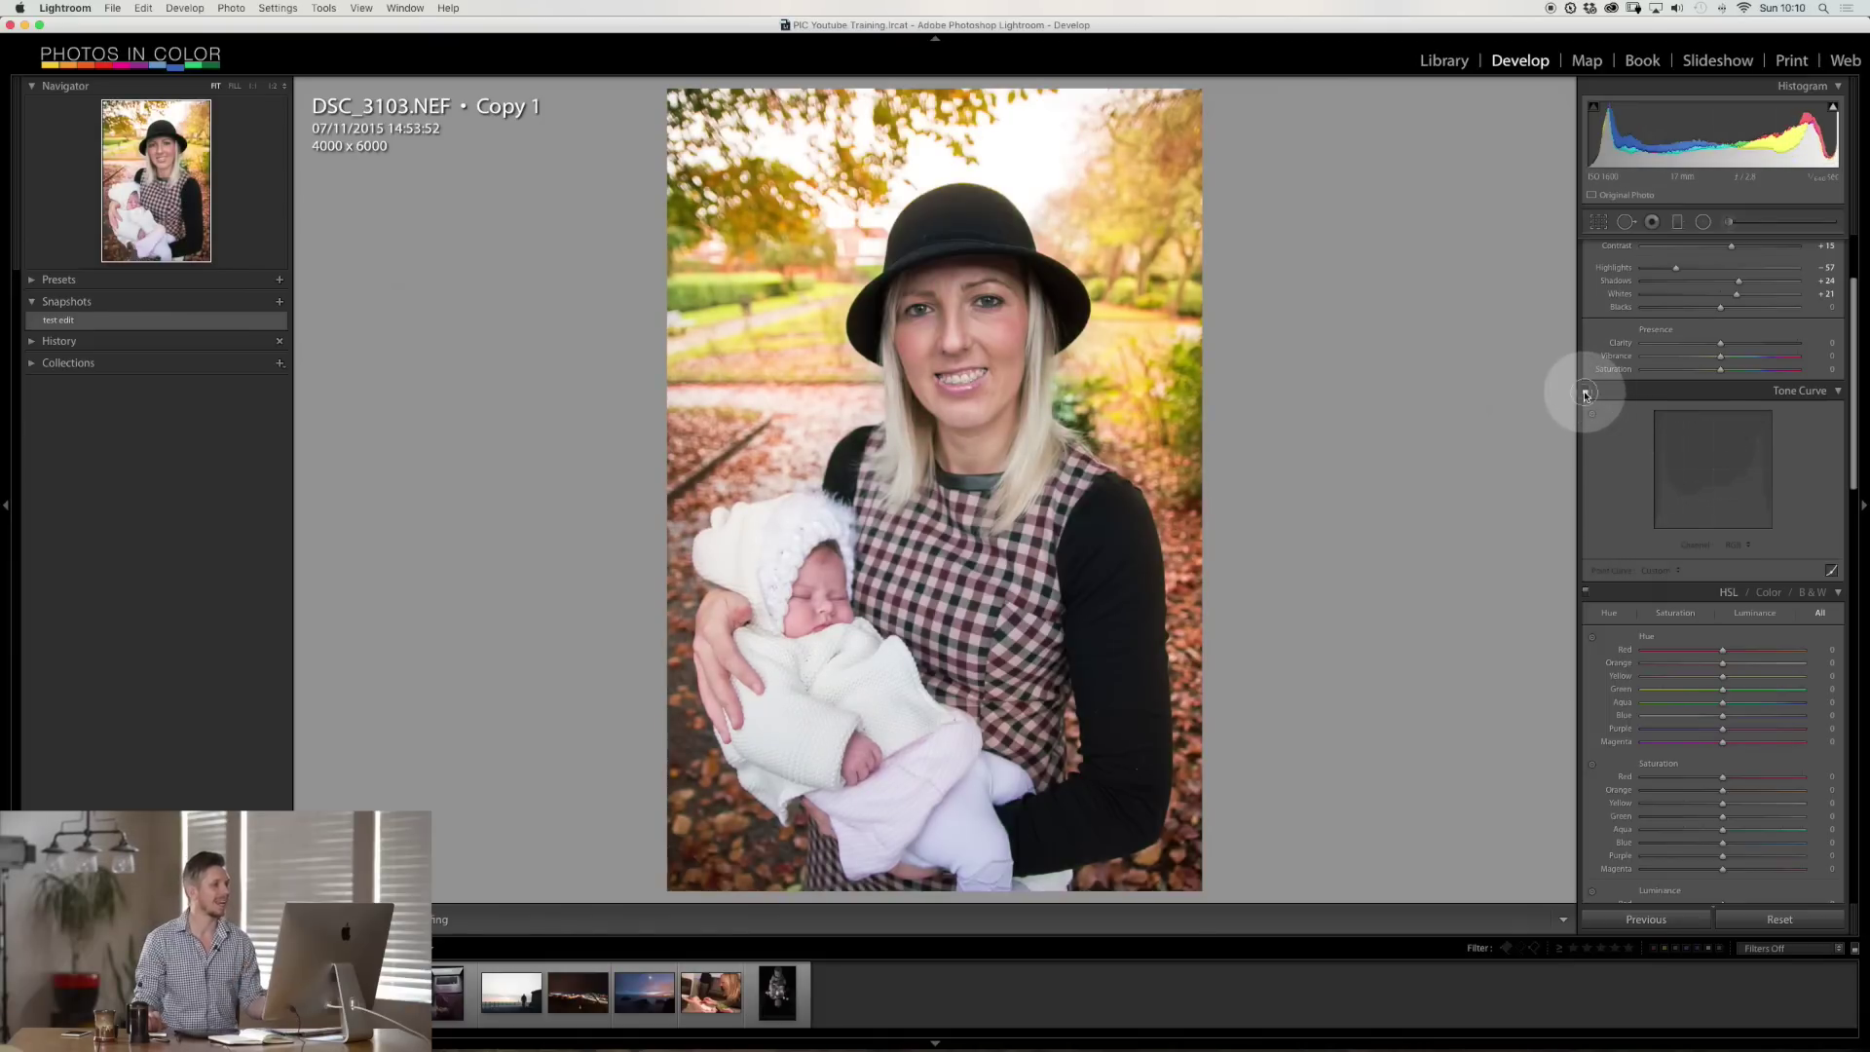
click(1584, 393)
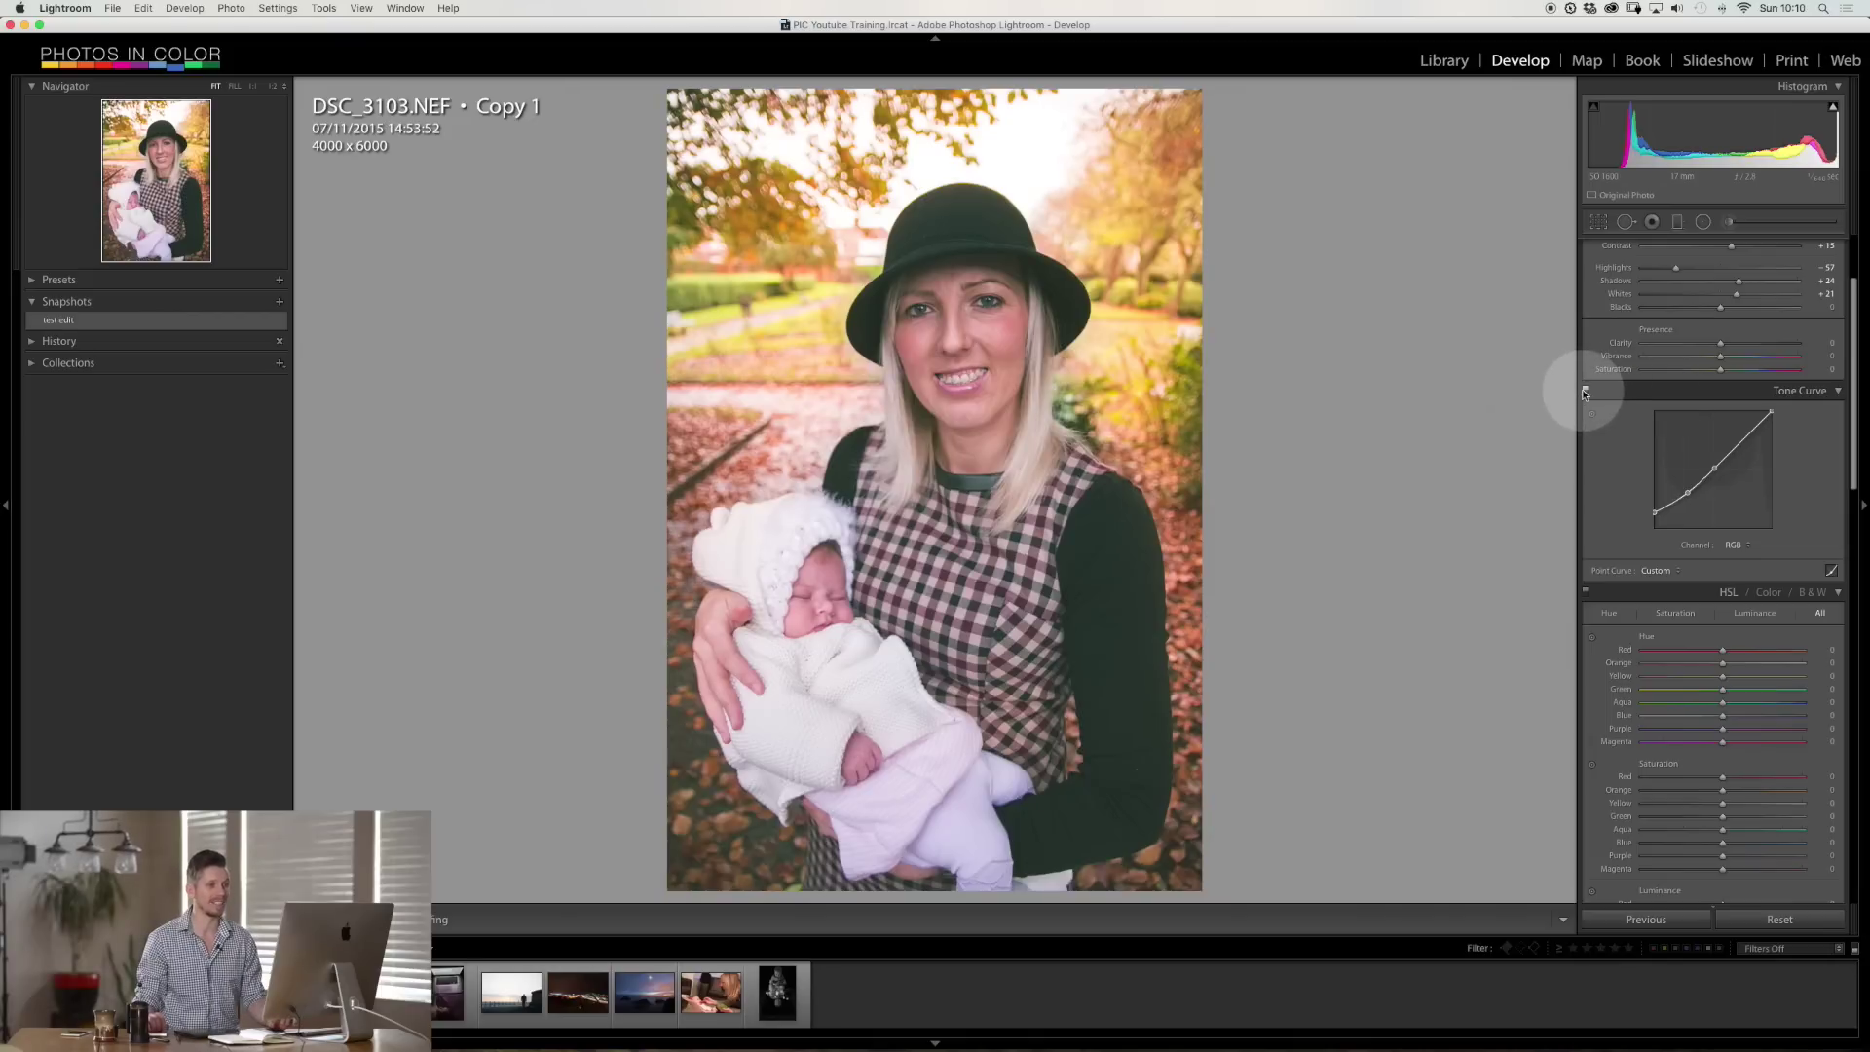
- Set split toning highlights to hue 43, saturation 6, and lower shadow saturation to about 10
scroll(1697, 414, down, 10)
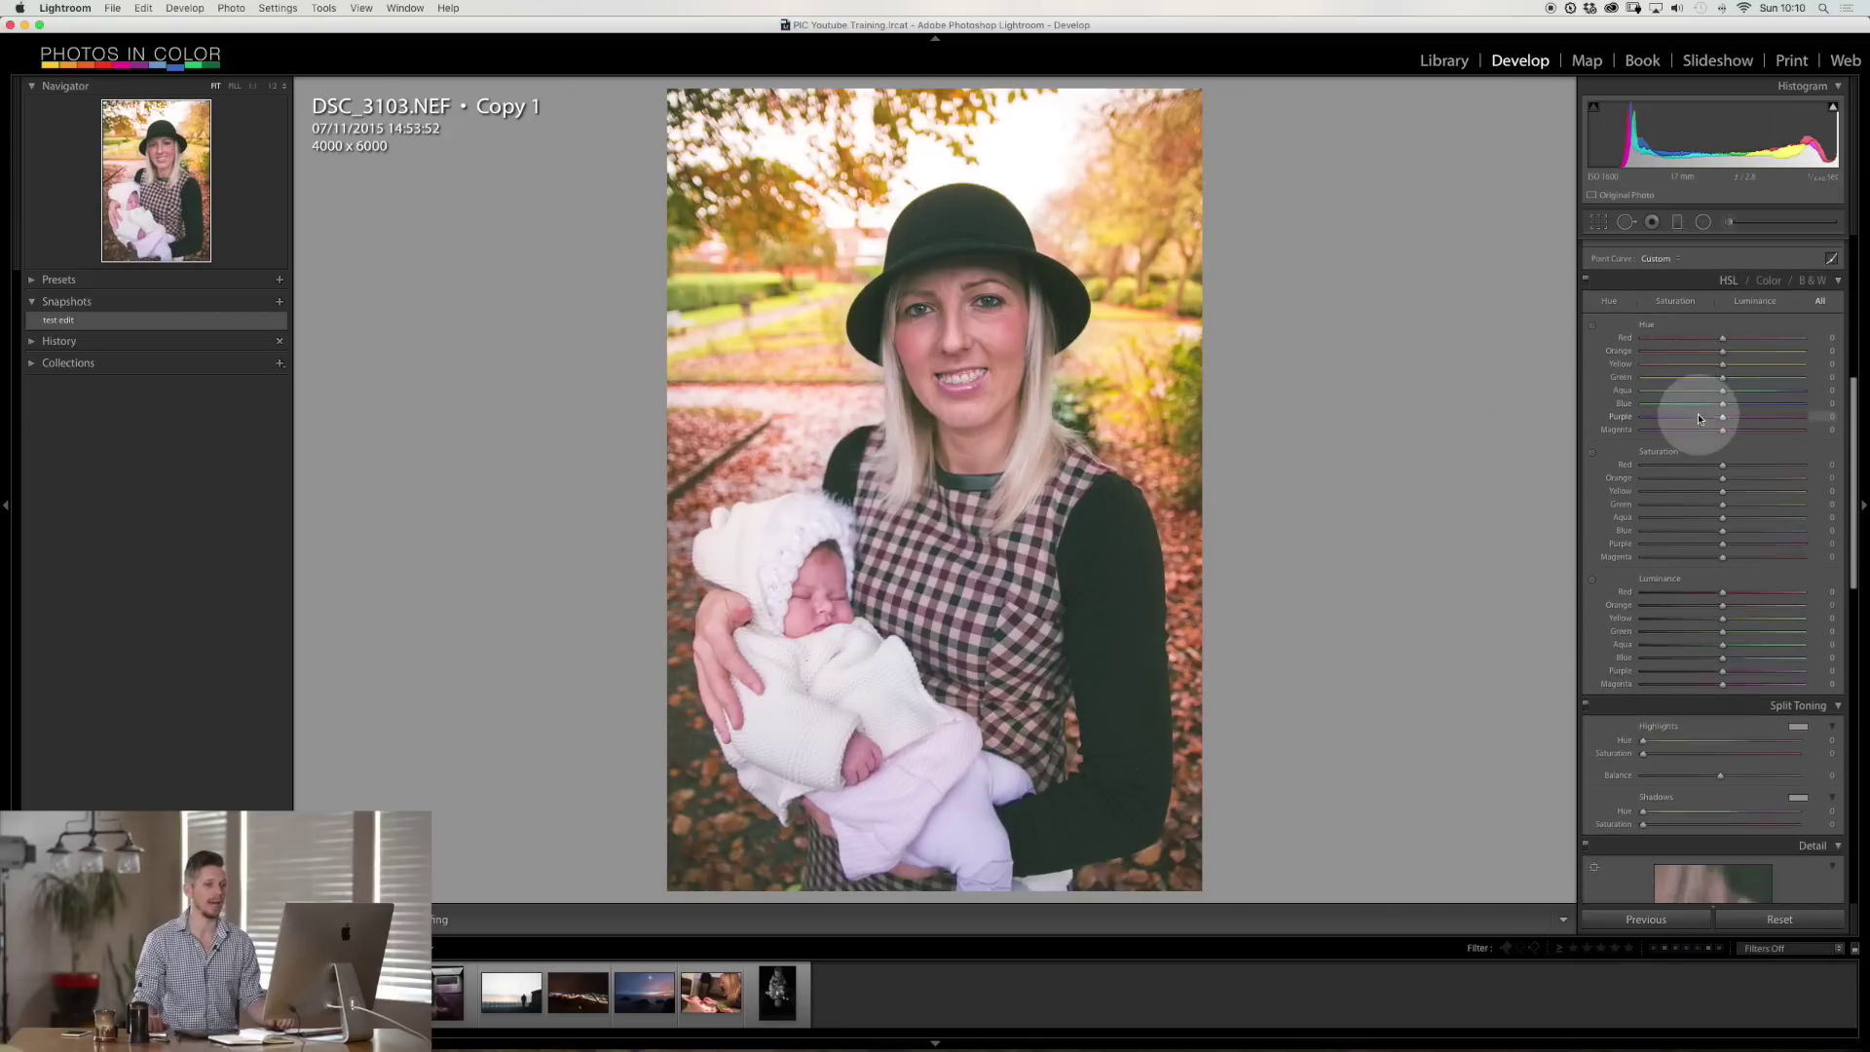
scroll(1697, 392, up, 2)
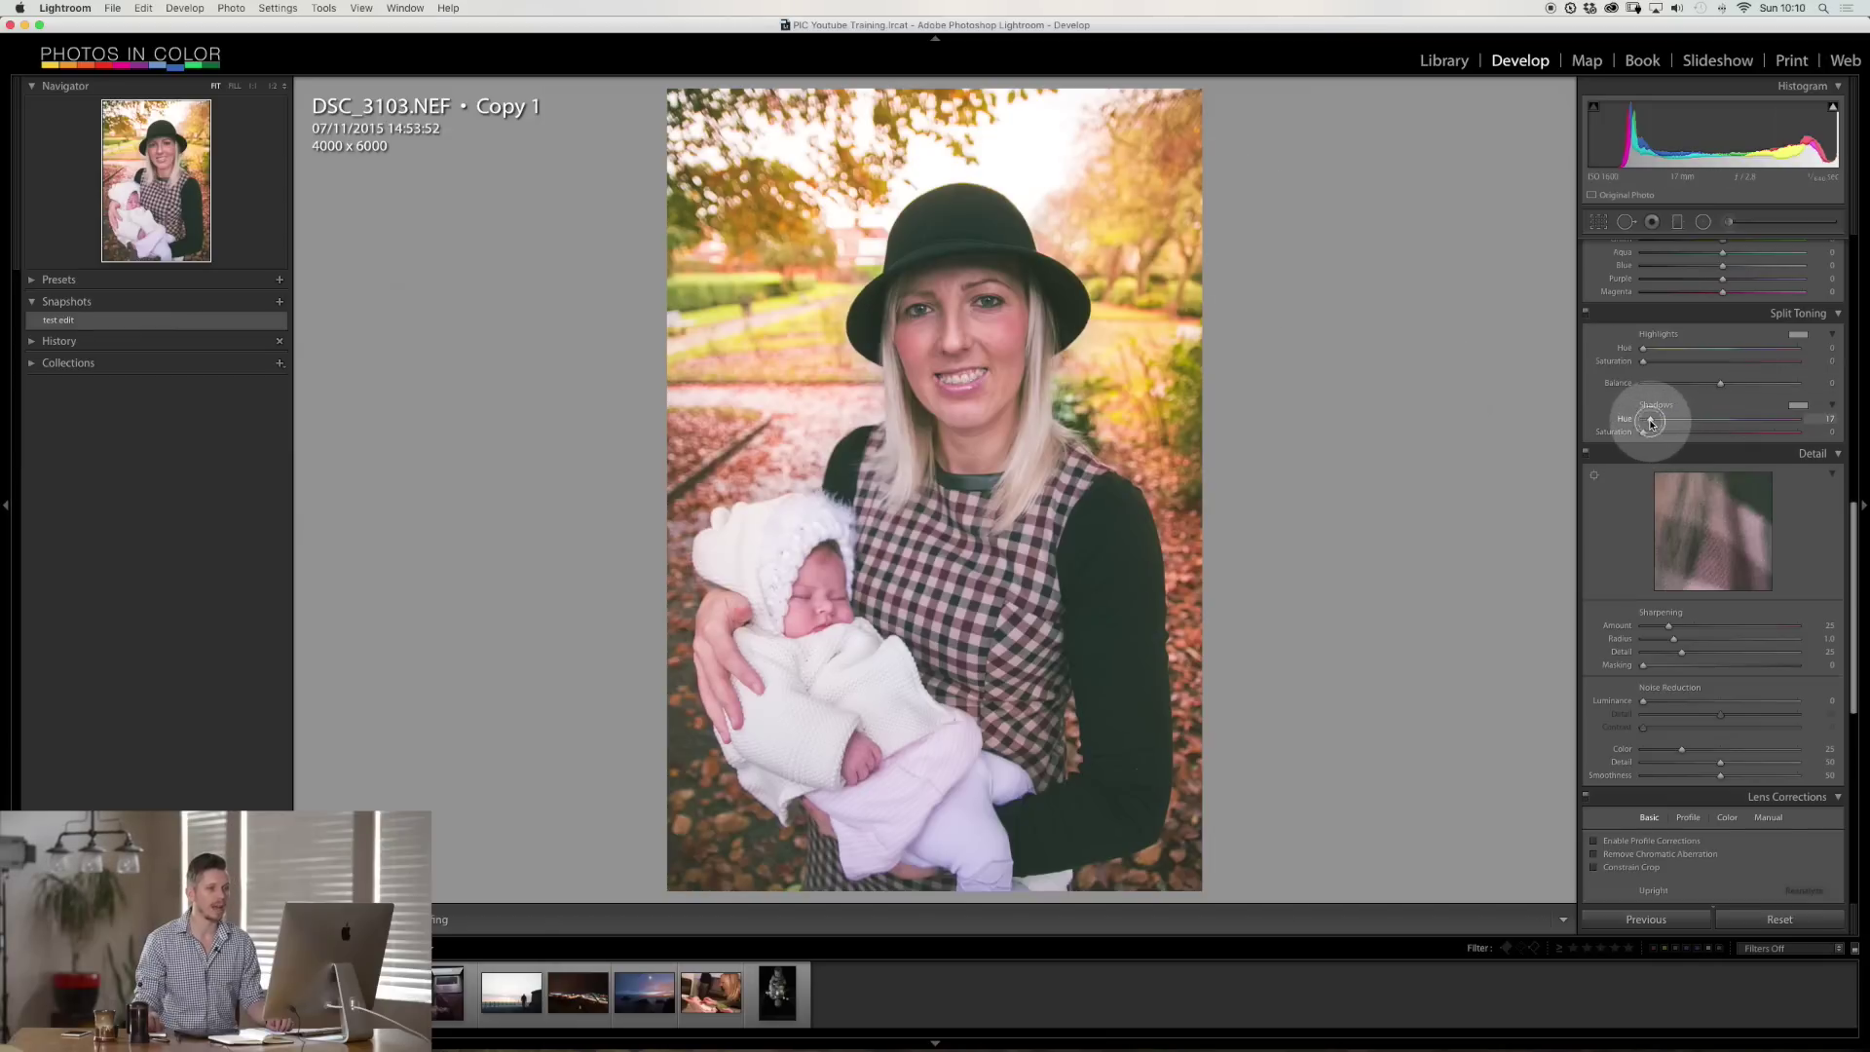
drag(1645, 433, 1742, 431)
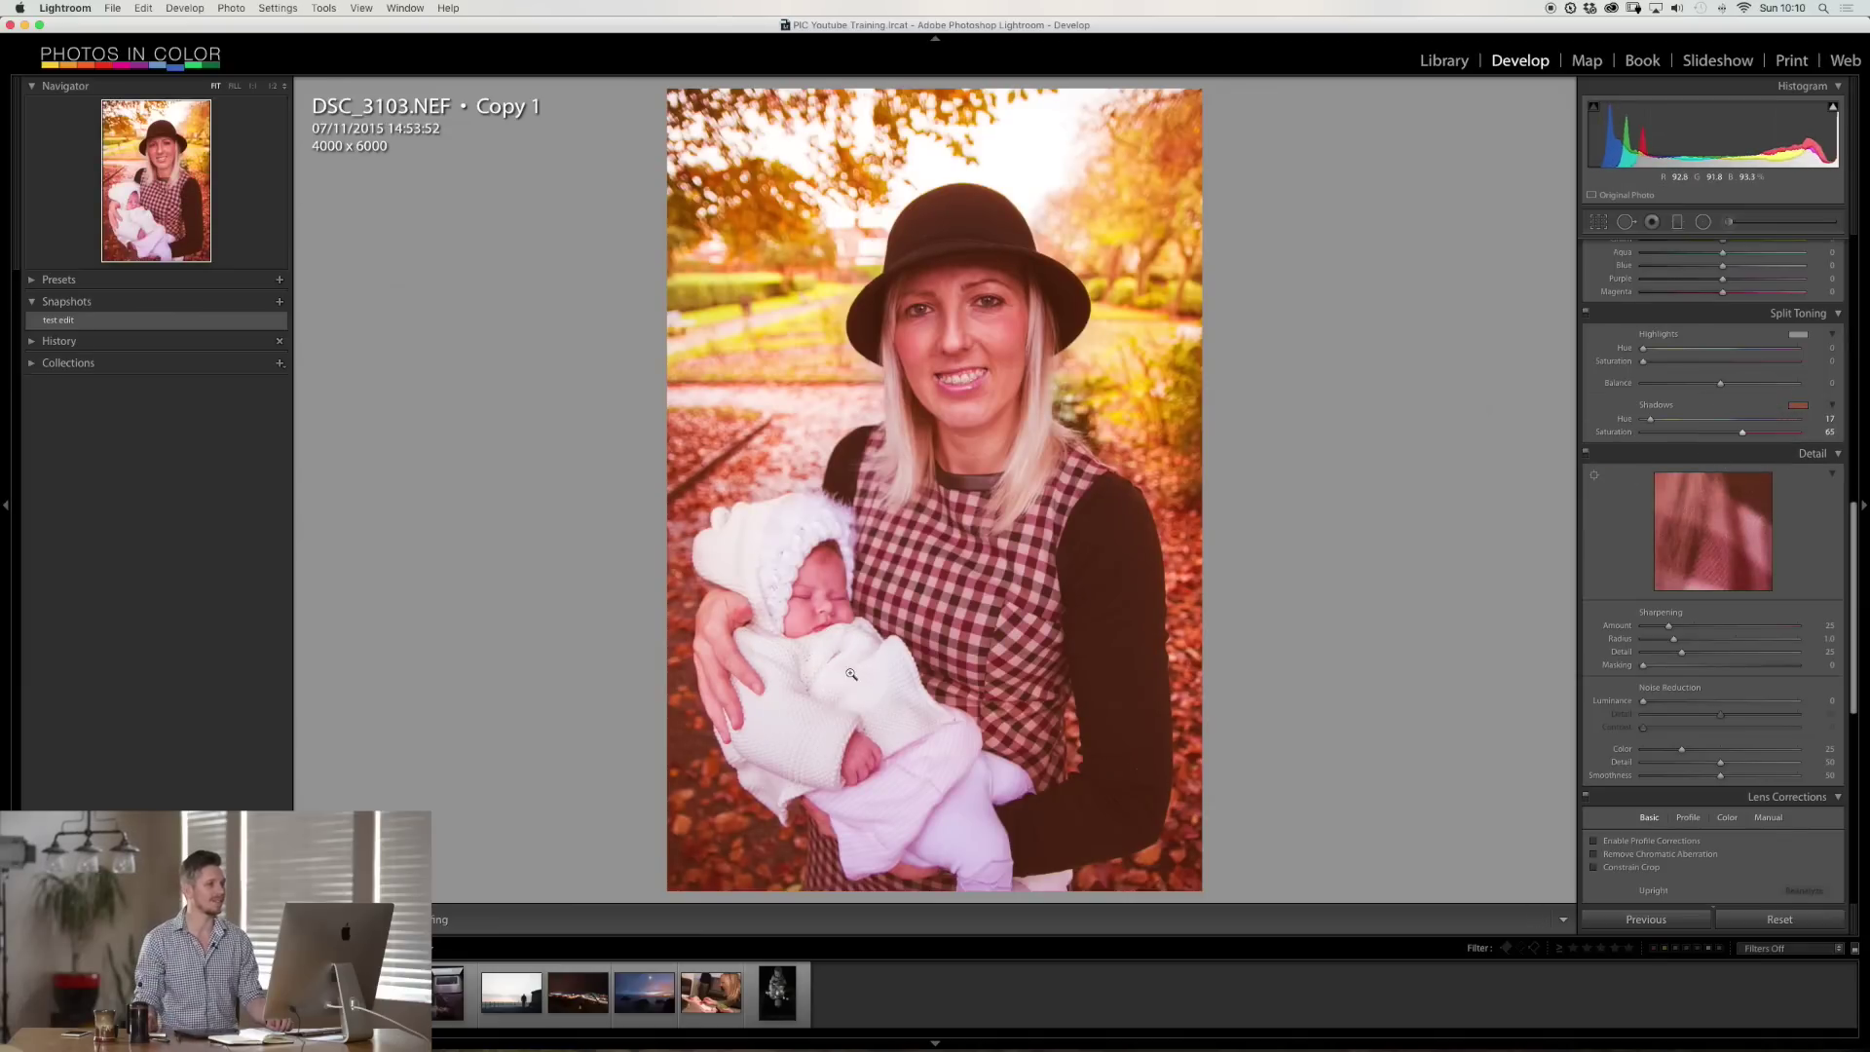
drag(1642, 347, 1719, 362)
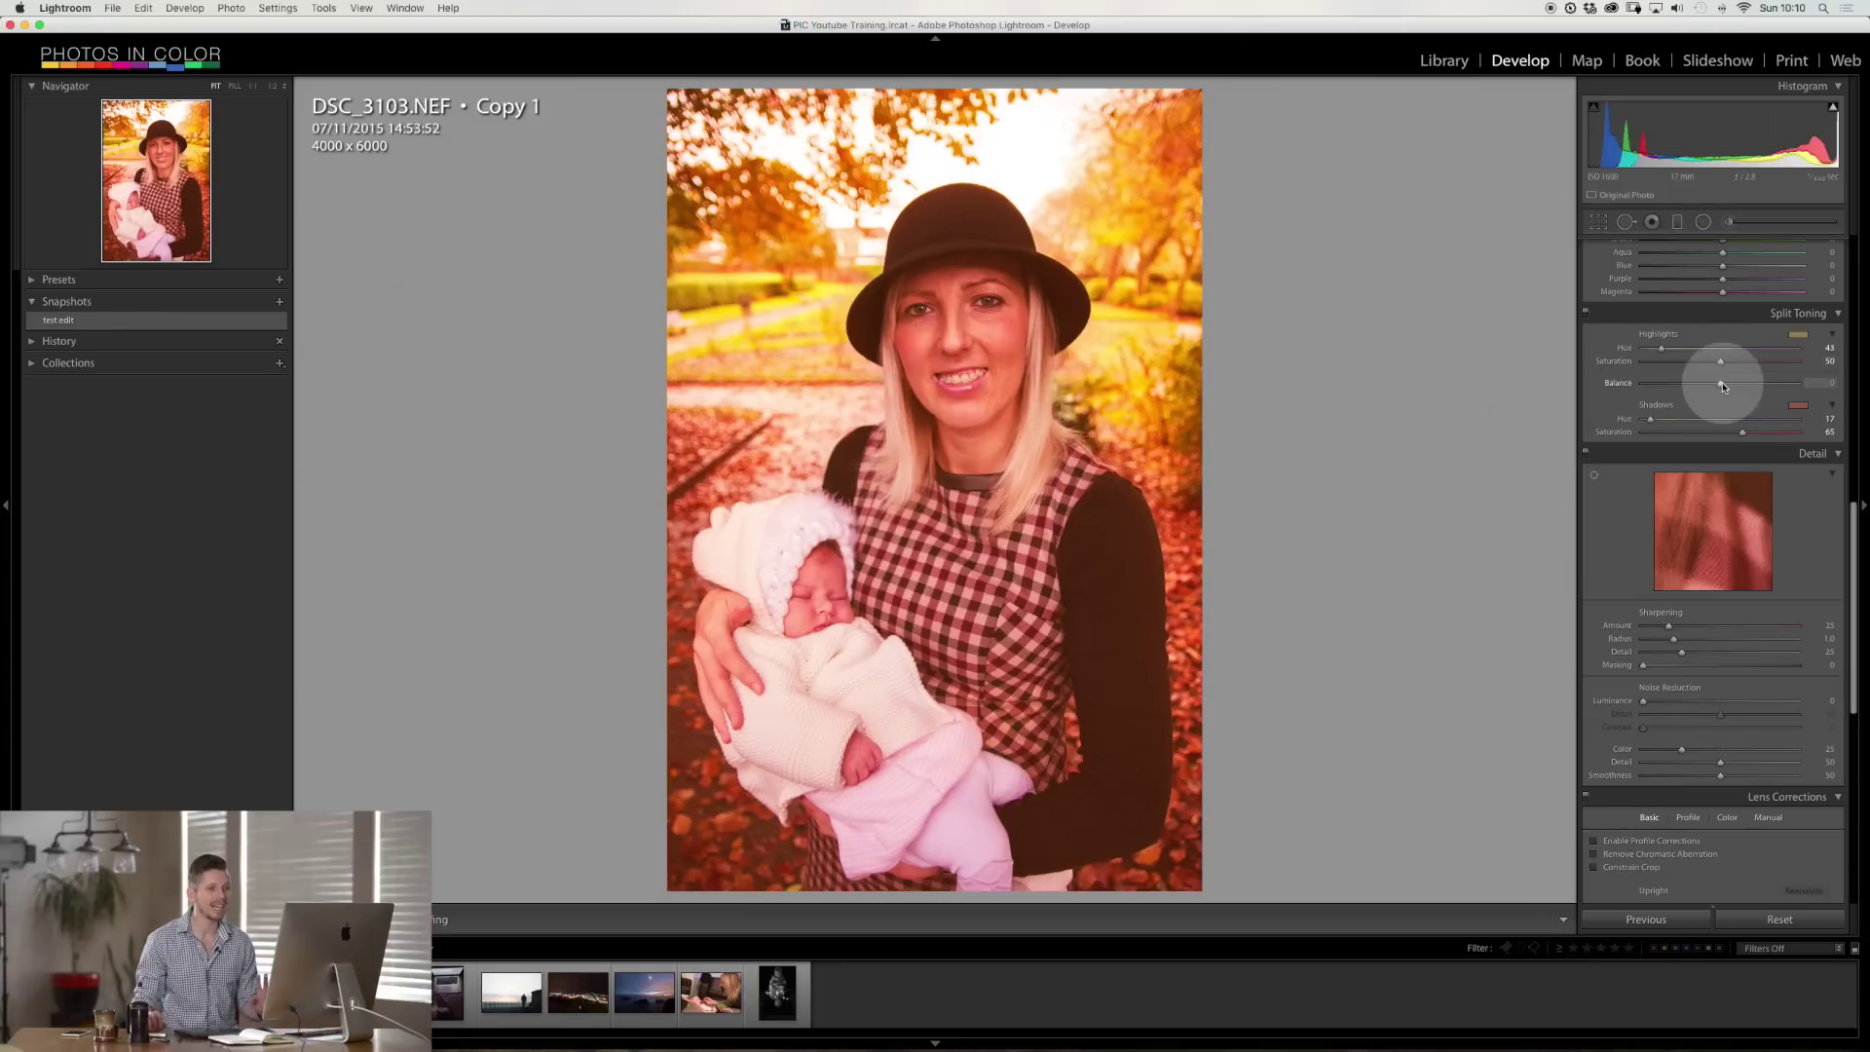
drag(1720, 361, 1761, 382)
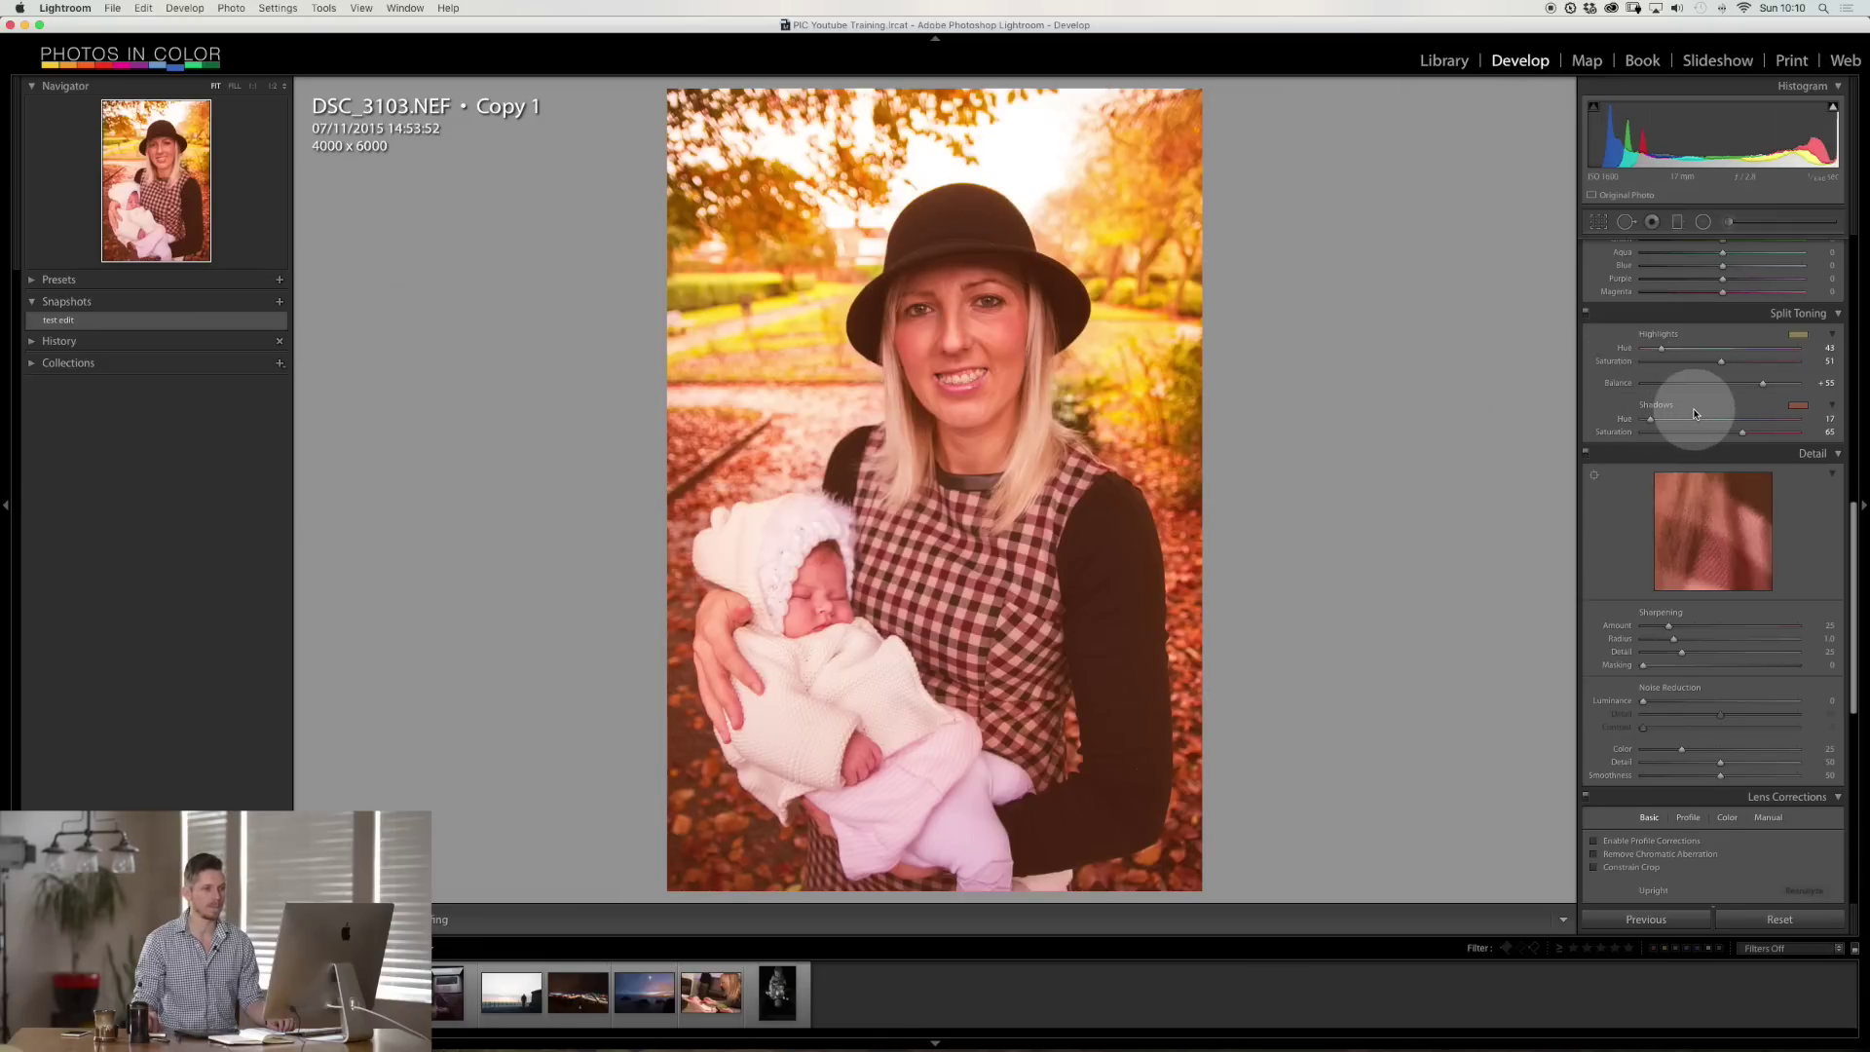
drag(1742, 431, 1661, 439)
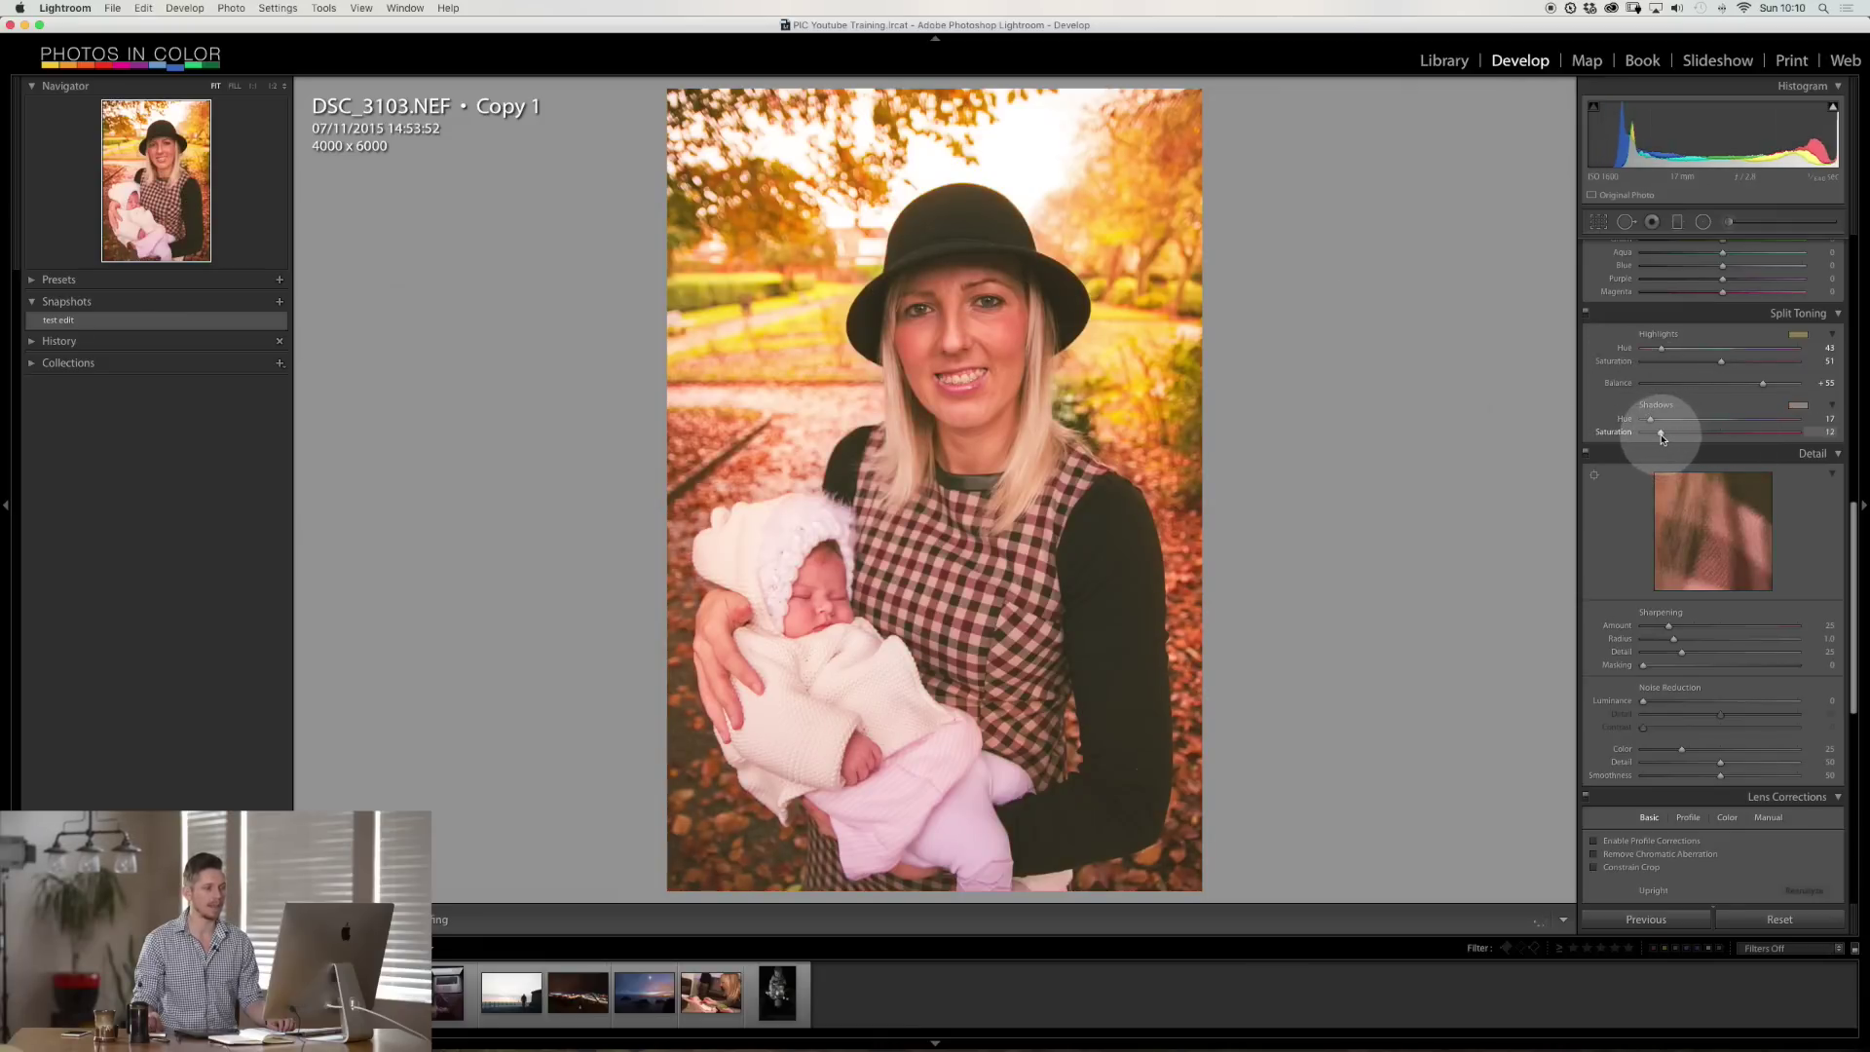
click(1646, 361)
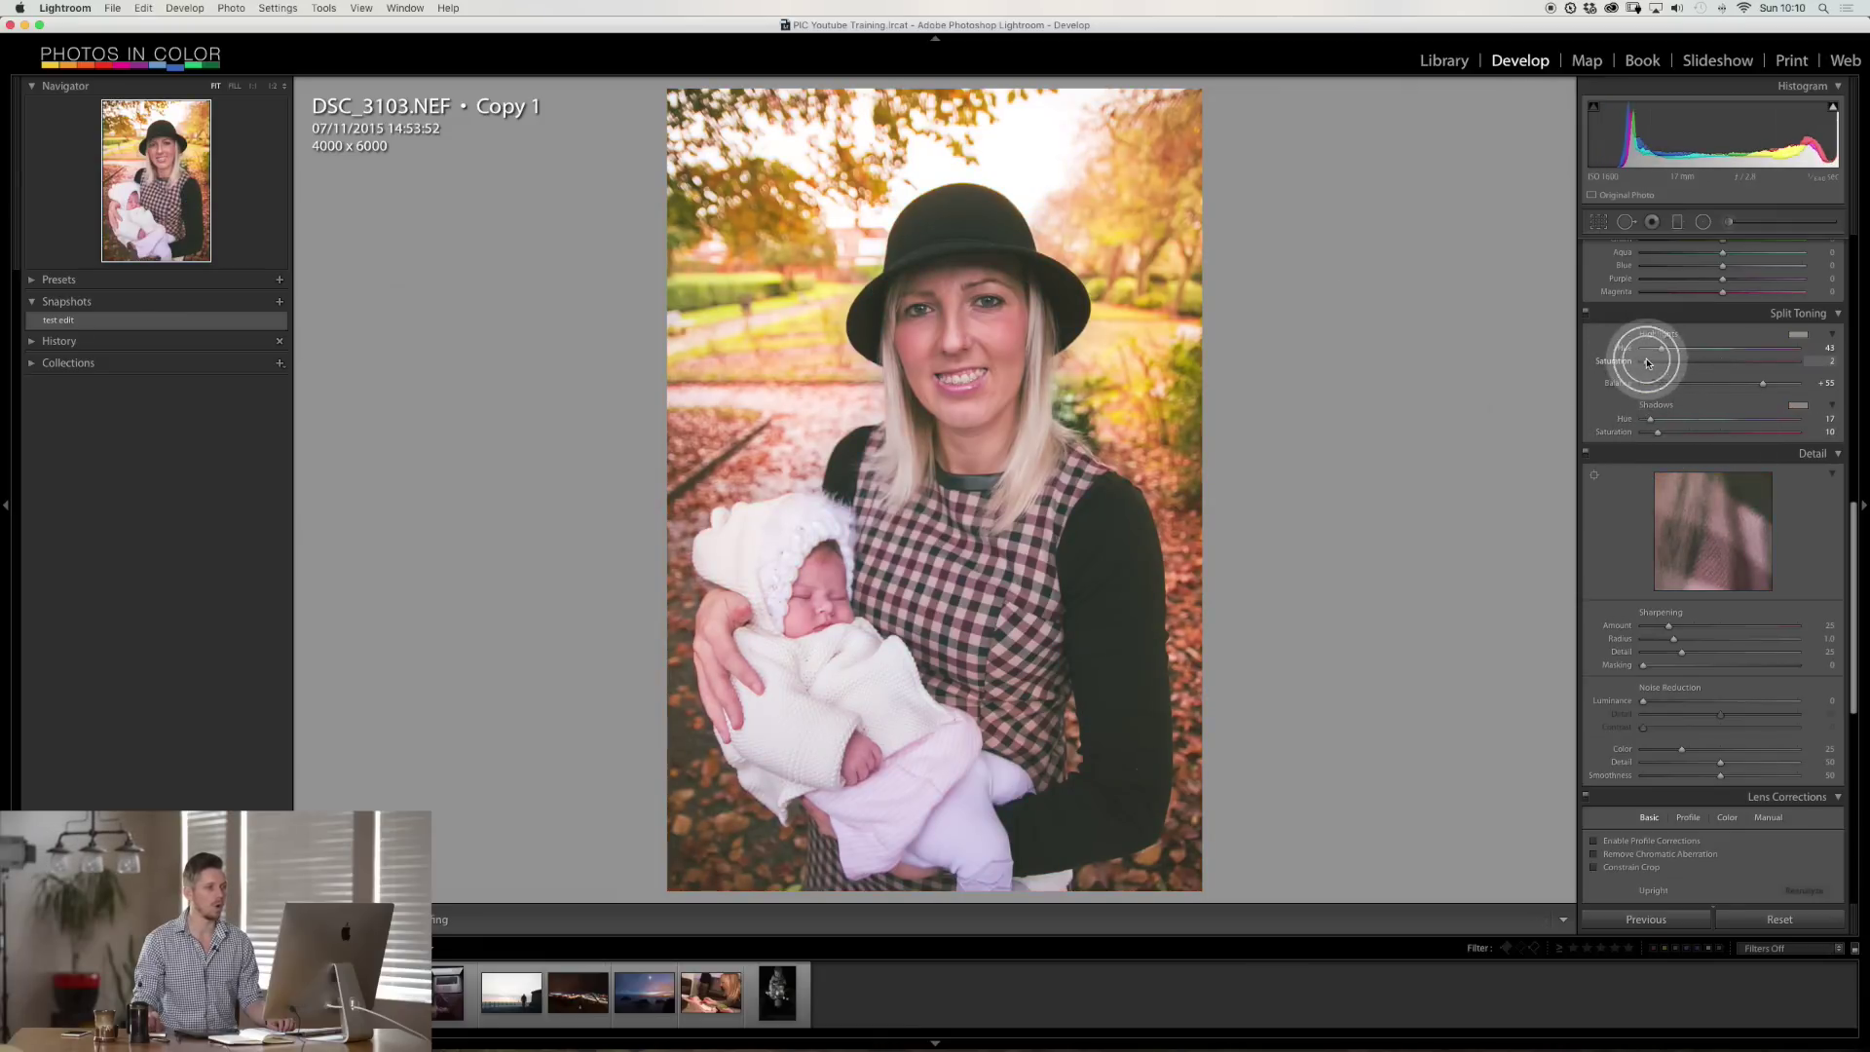
drag(1646, 363, 1652, 363)
click(1587, 312)
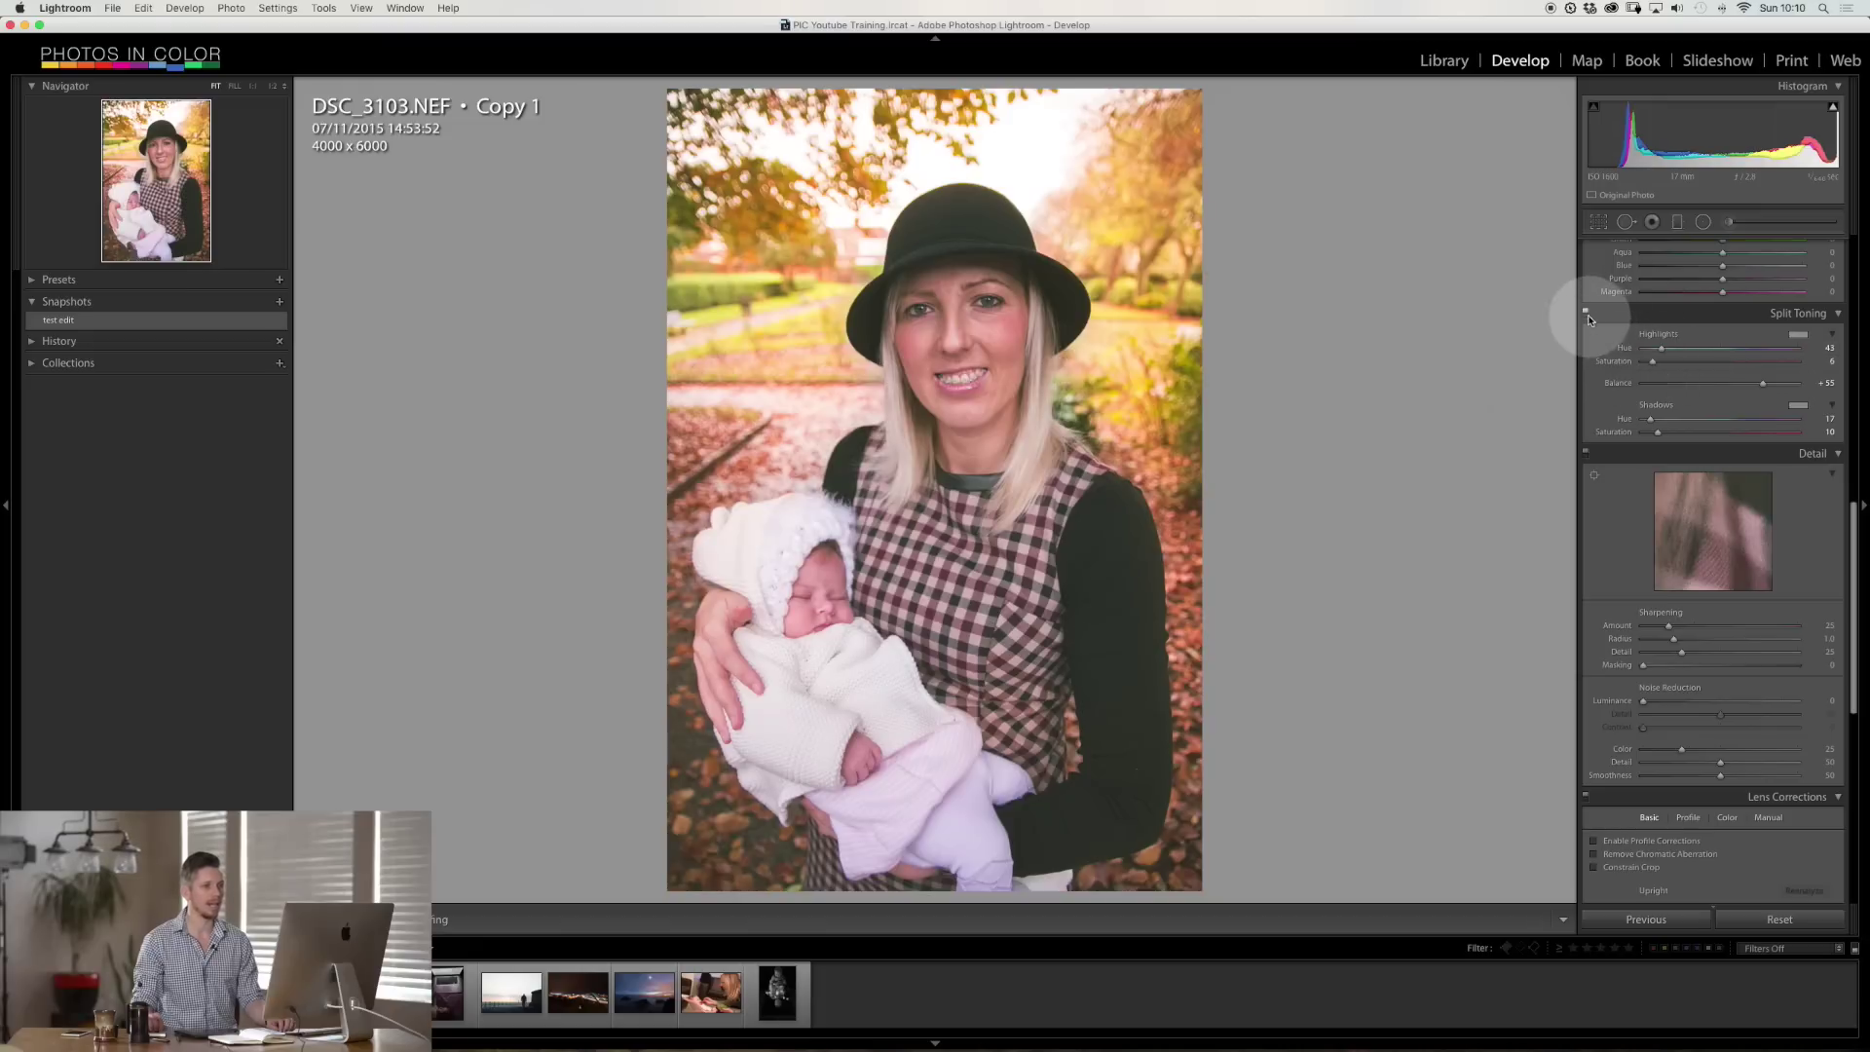
- Toggle split toning off and back on to compare the photo with and without it
click(1586, 312)
click(1587, 312)
click(1586, 313)
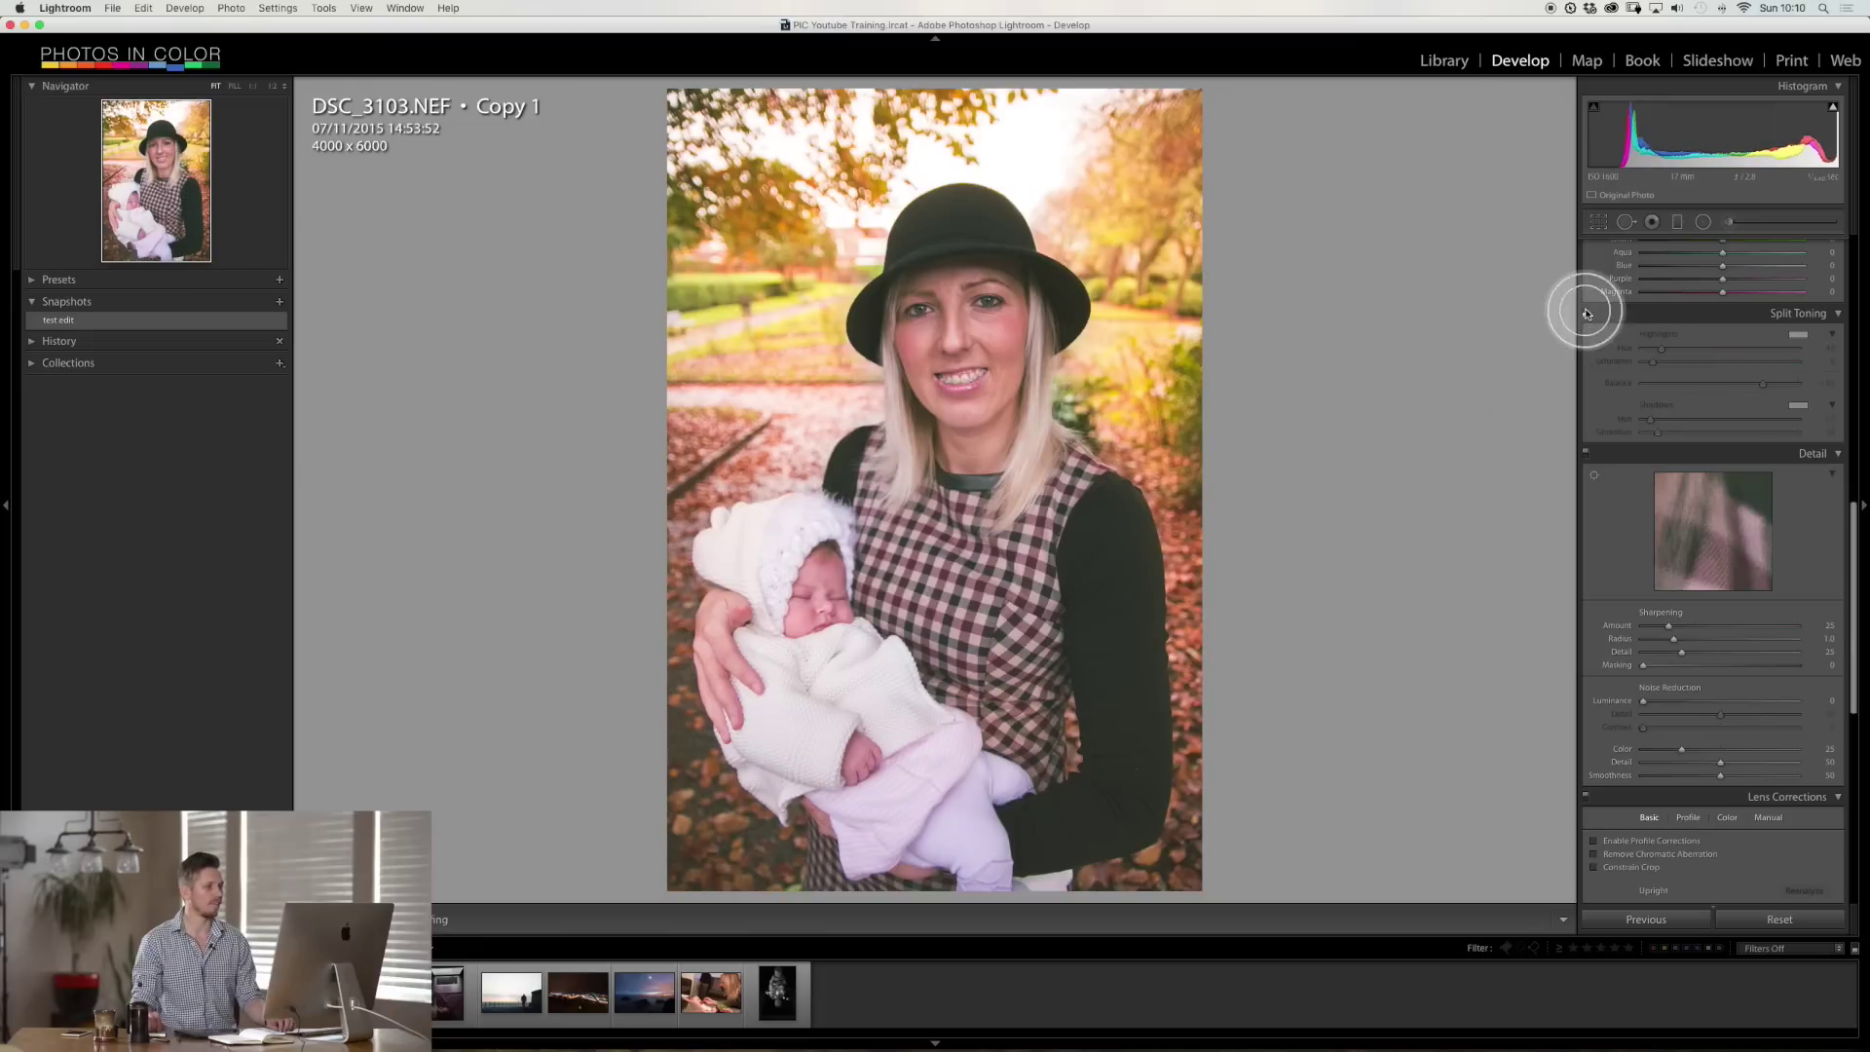
click(1586, 313)
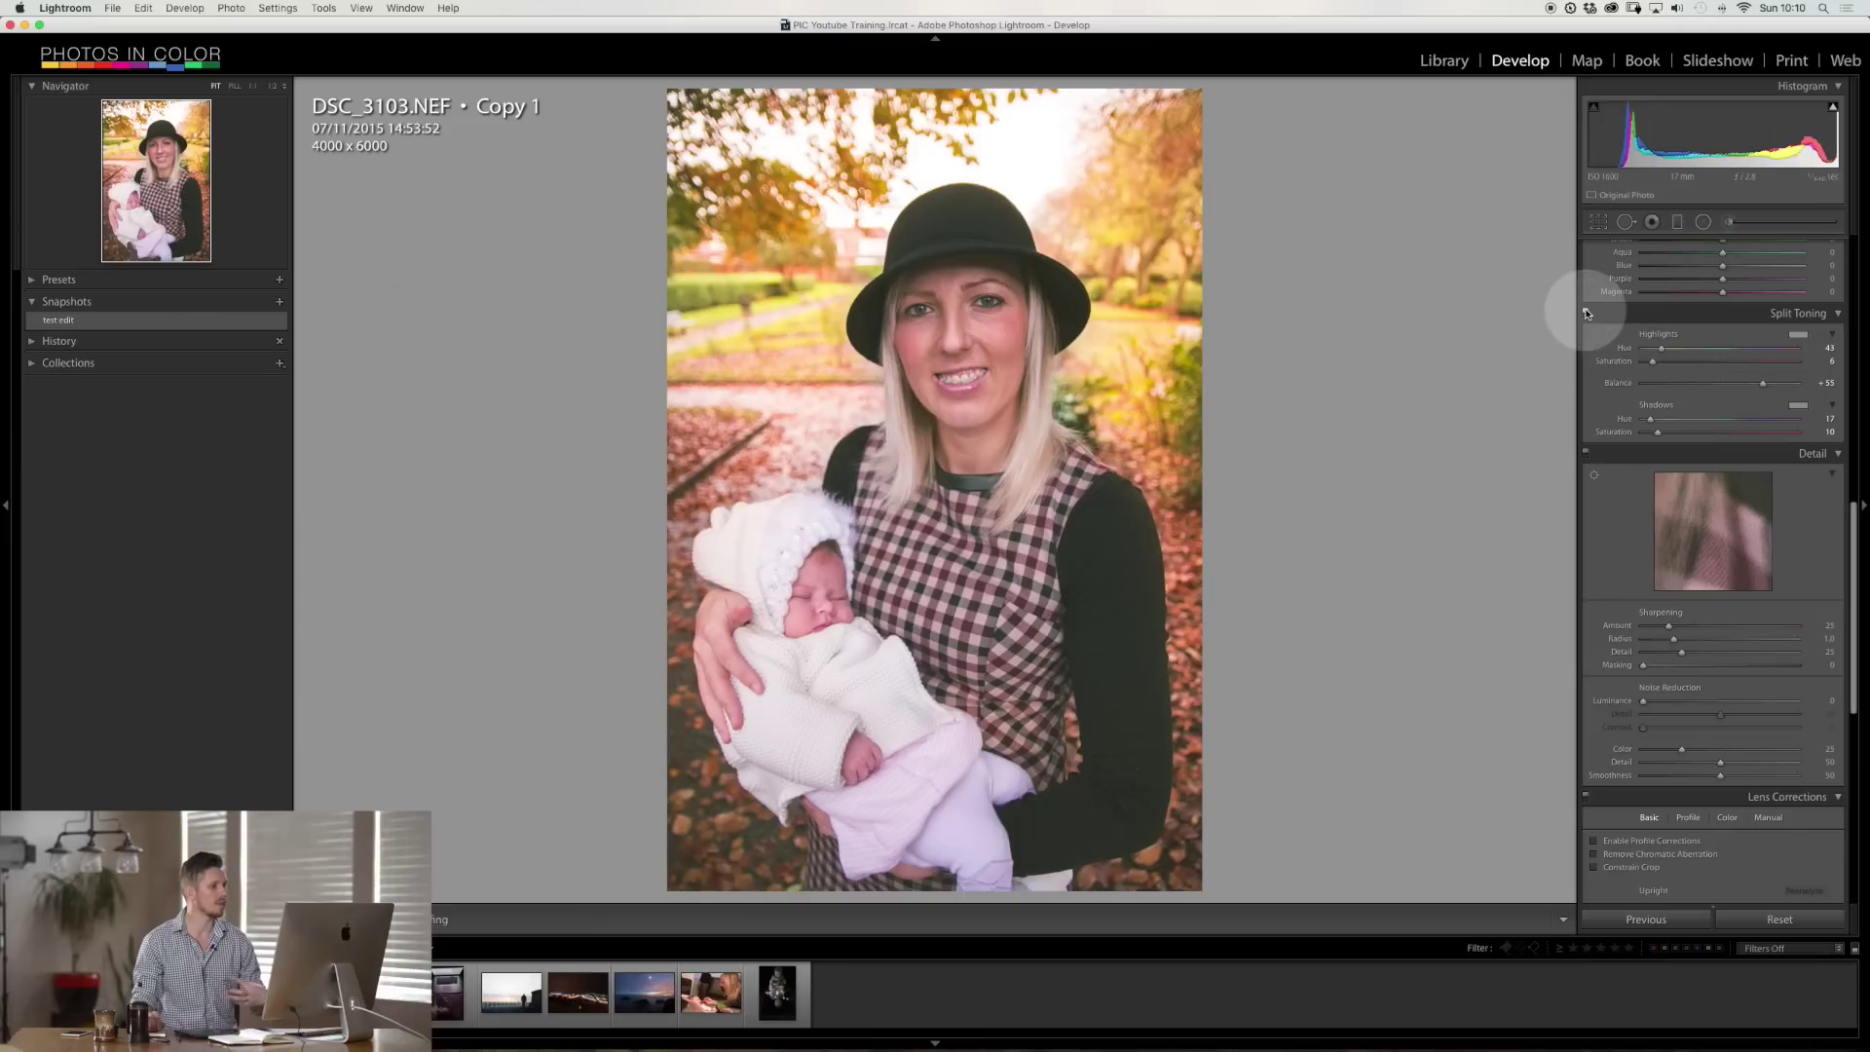
- Raise Contrast from +15 to +18 in the Basic panel
scroll(1660, 310, up, 10)
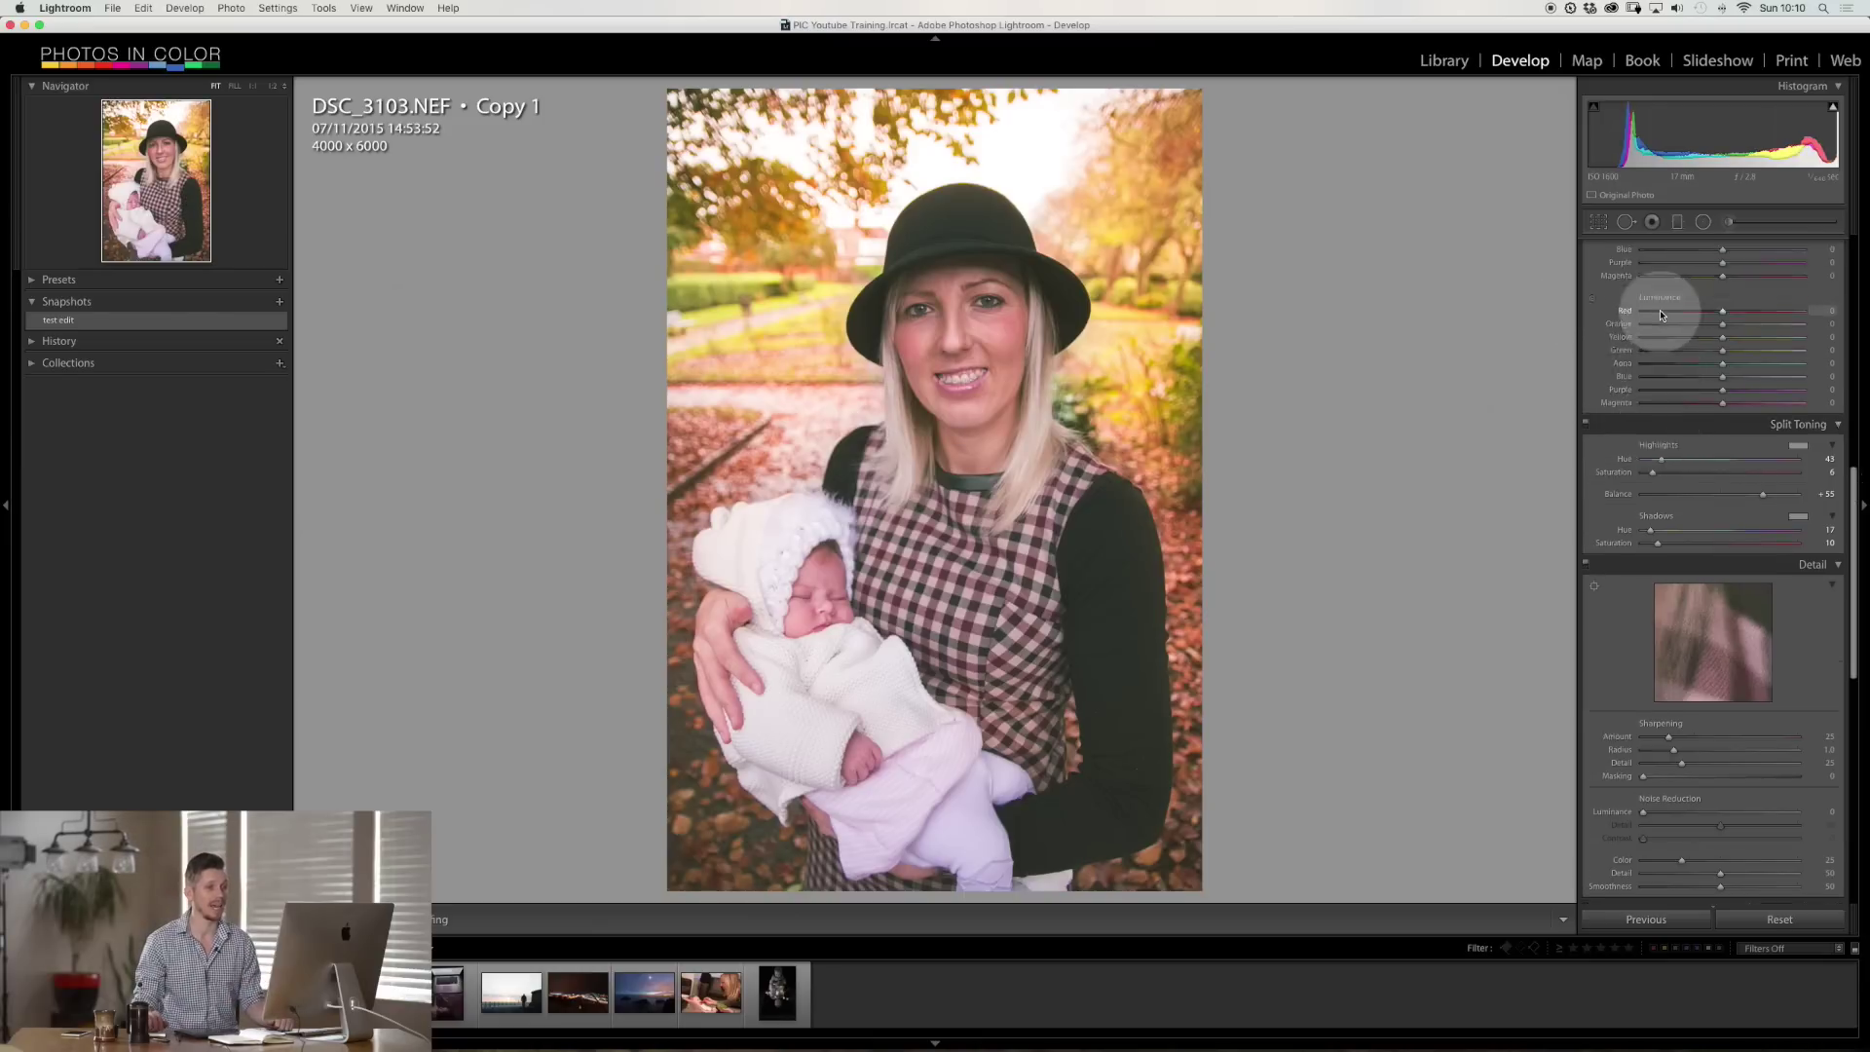
click(1732, 375)
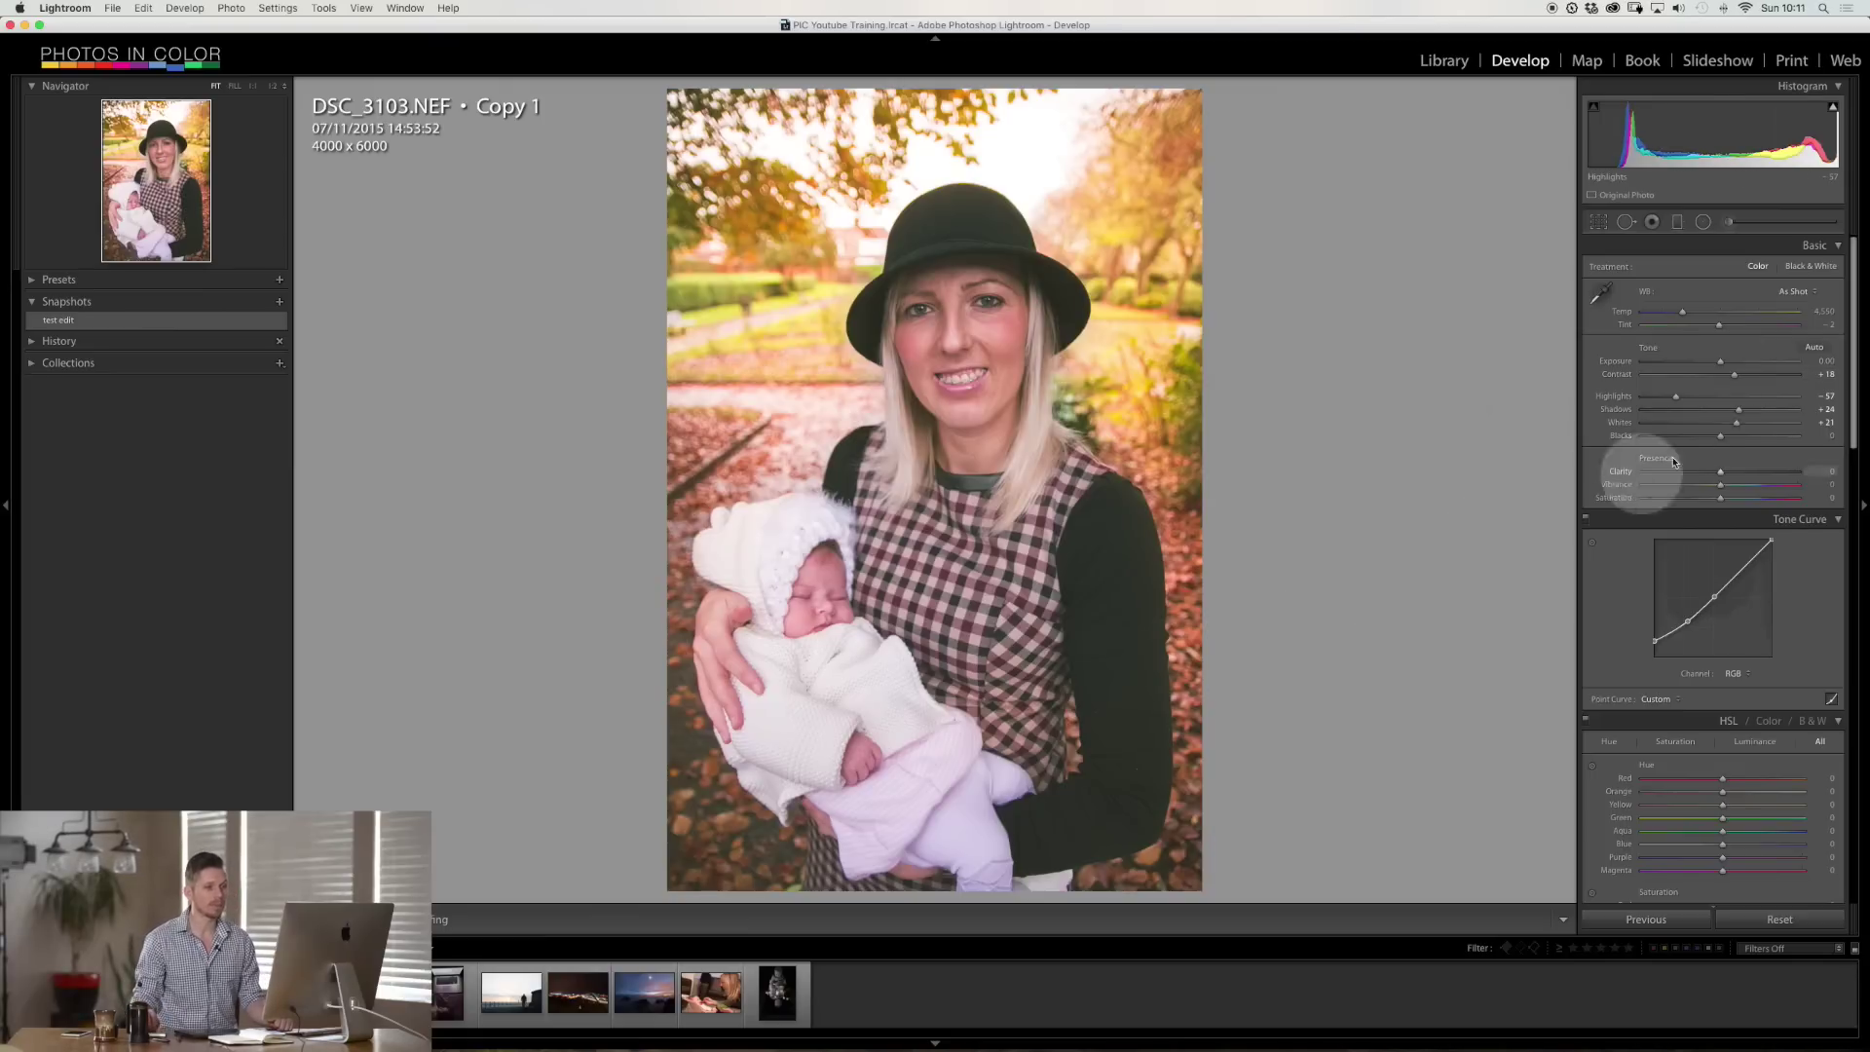
scroll(1665, 450, down, 10)
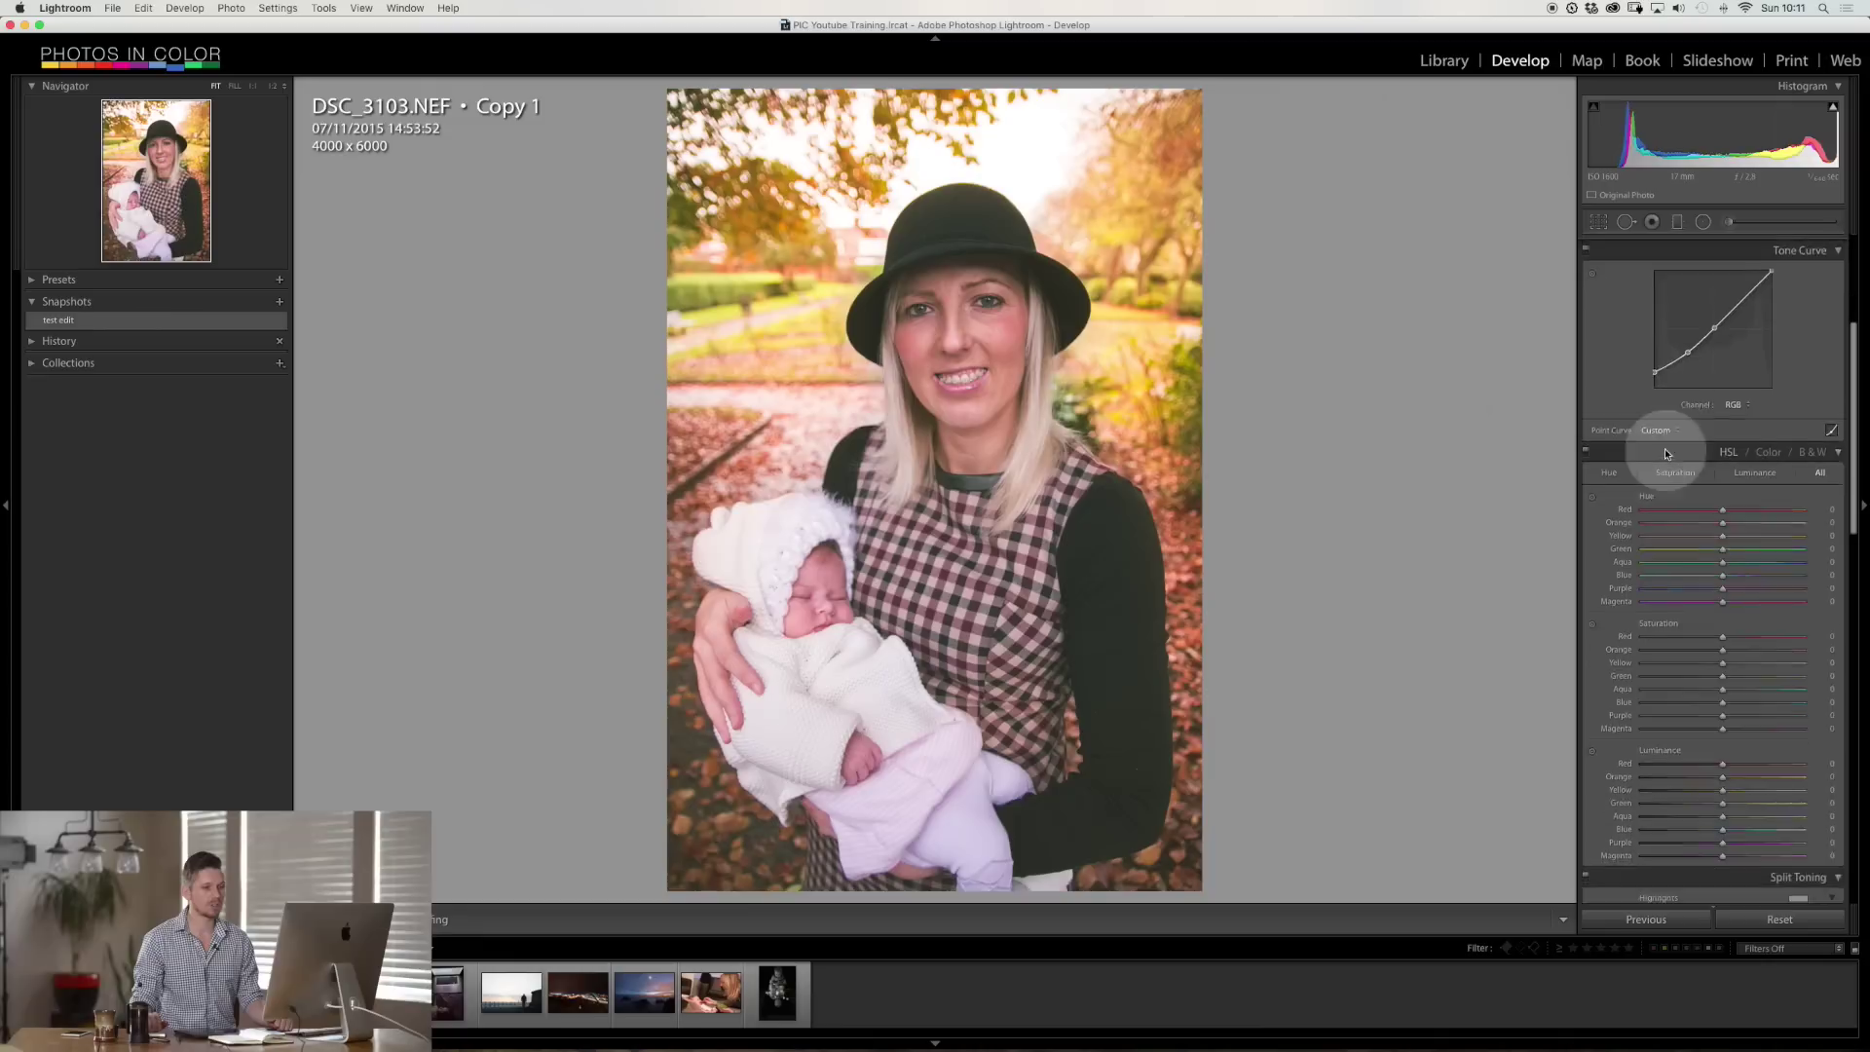
scroll(1663, 448, down, 6)
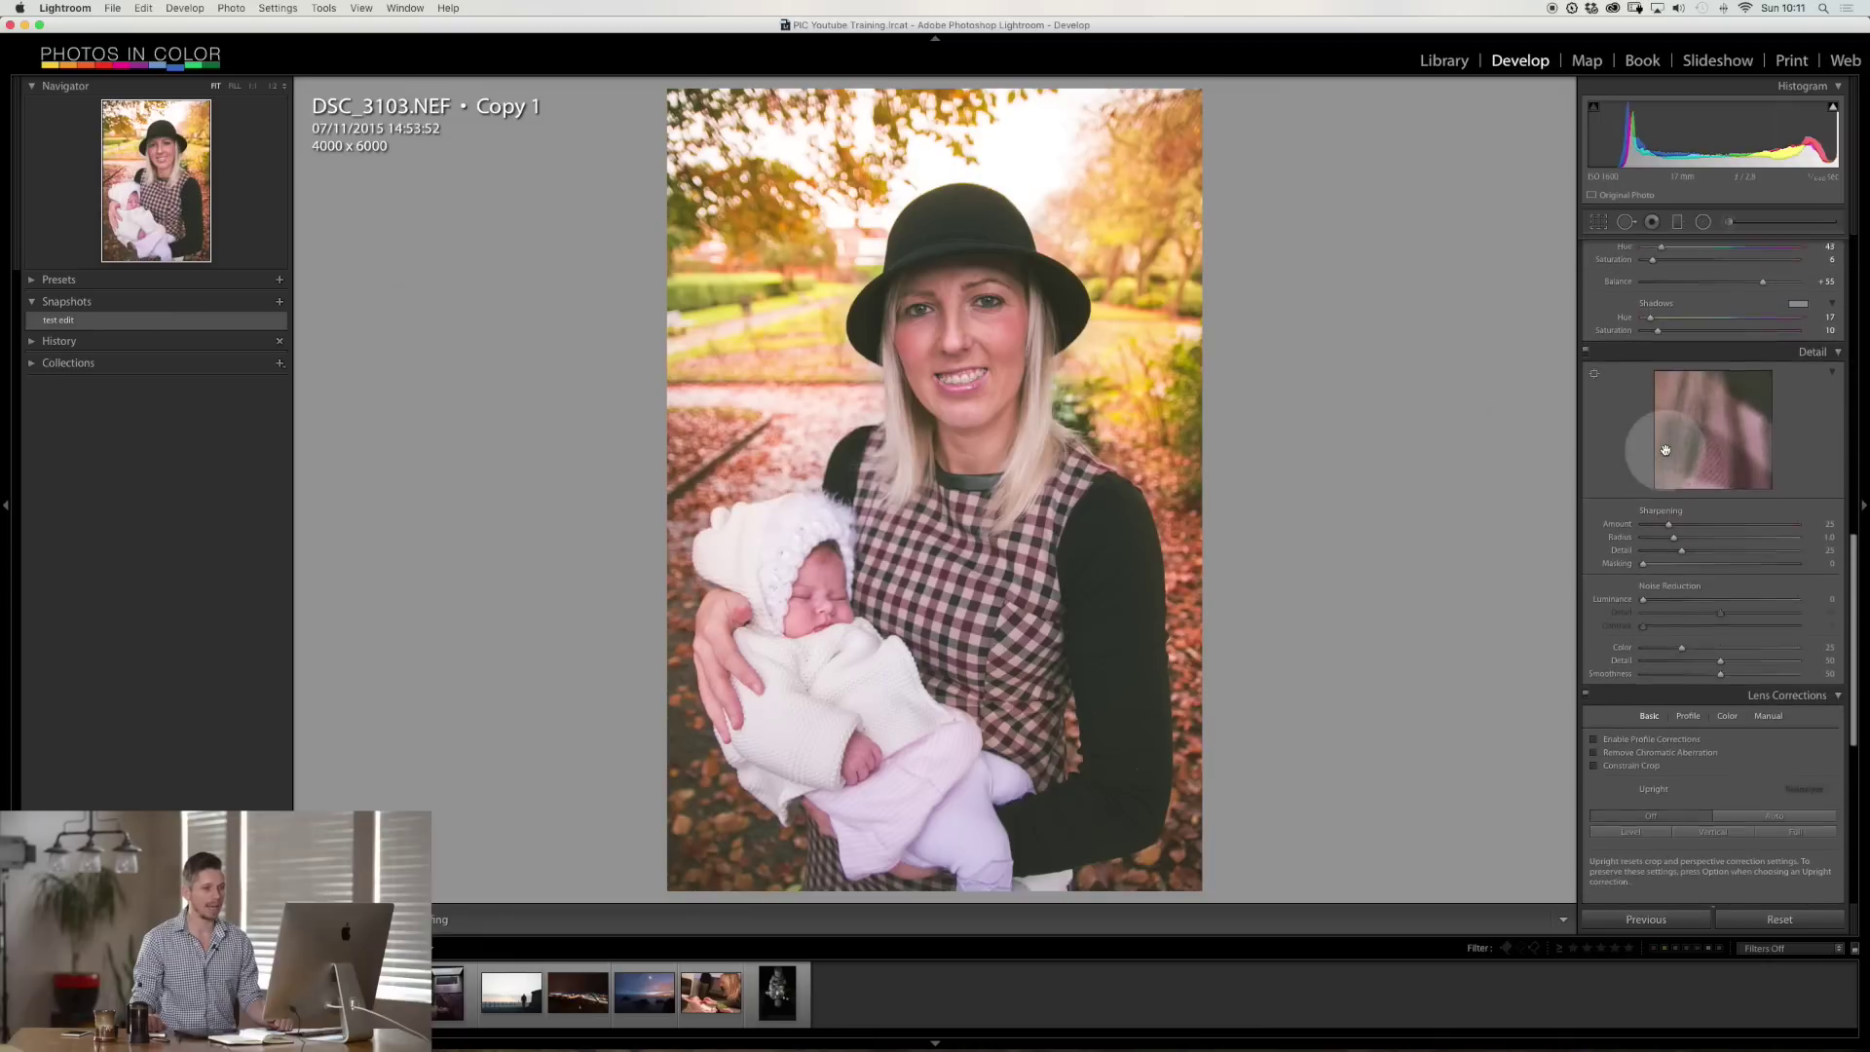
scroll(1726, 493, down, 4)
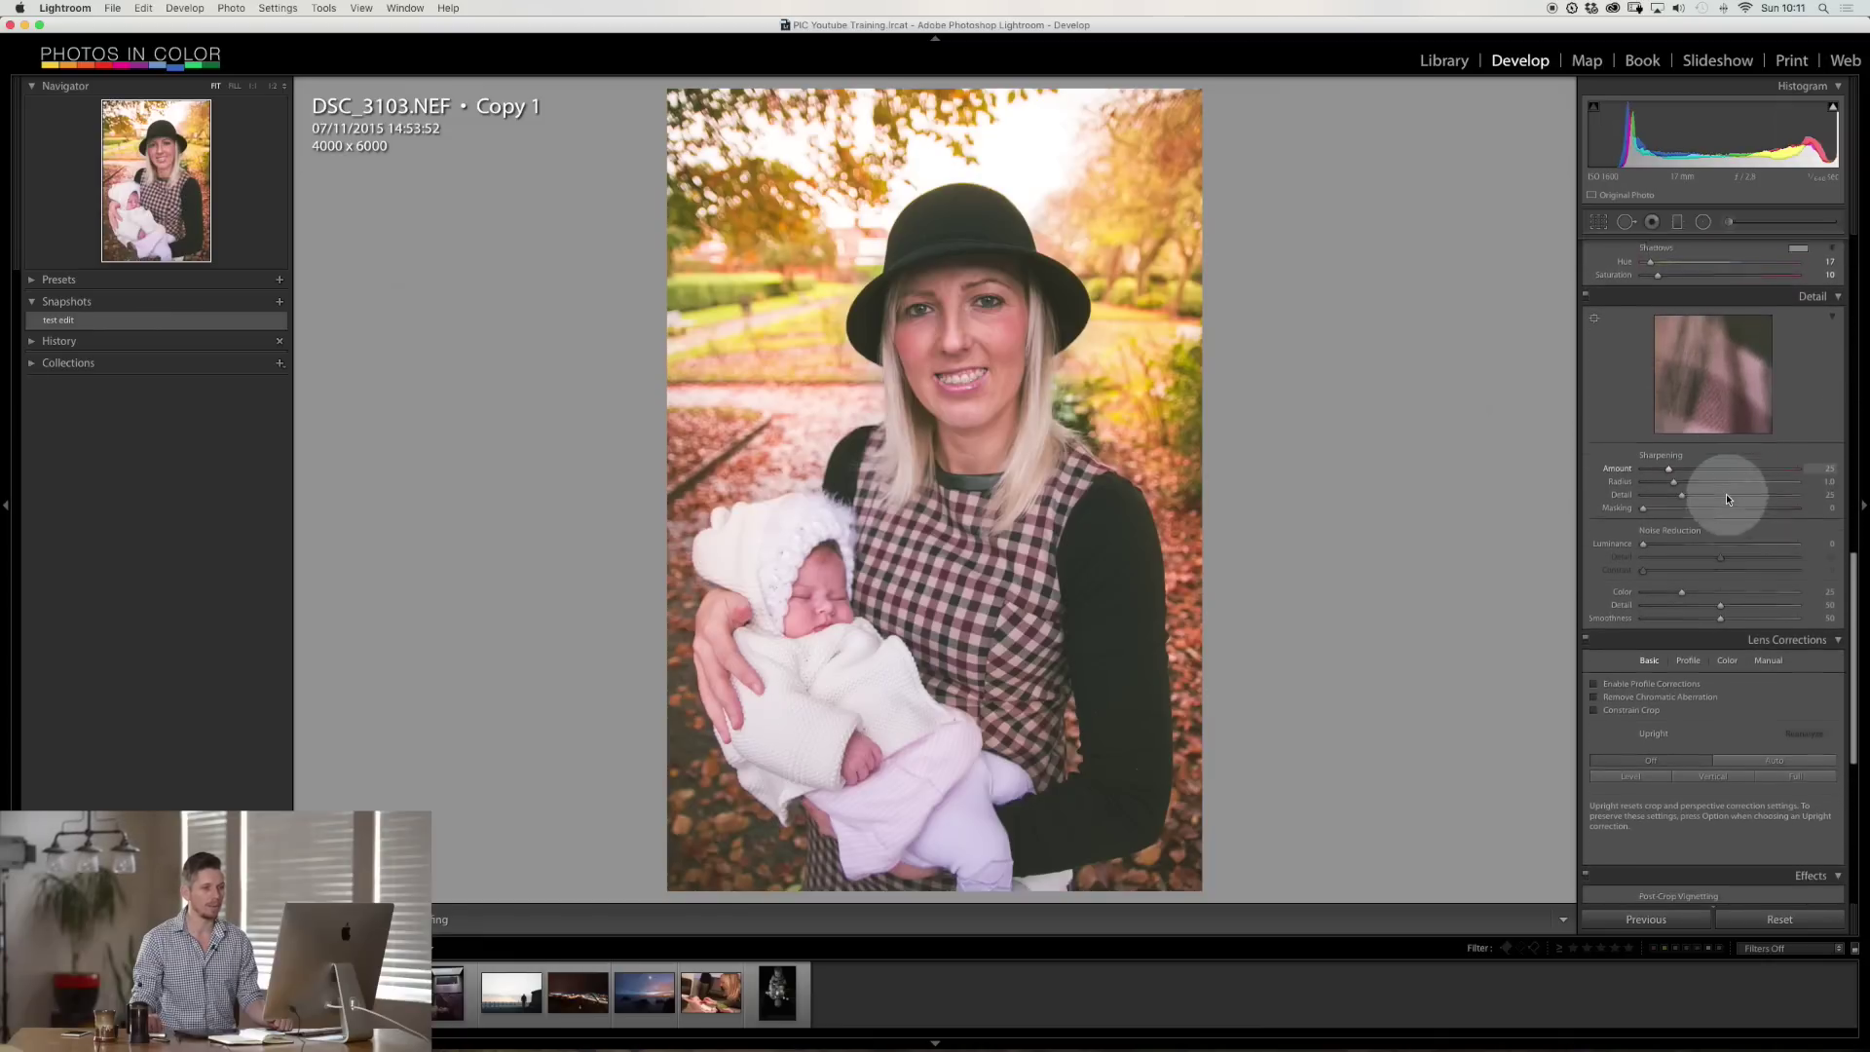
scroll(1725, 496, down, 5)
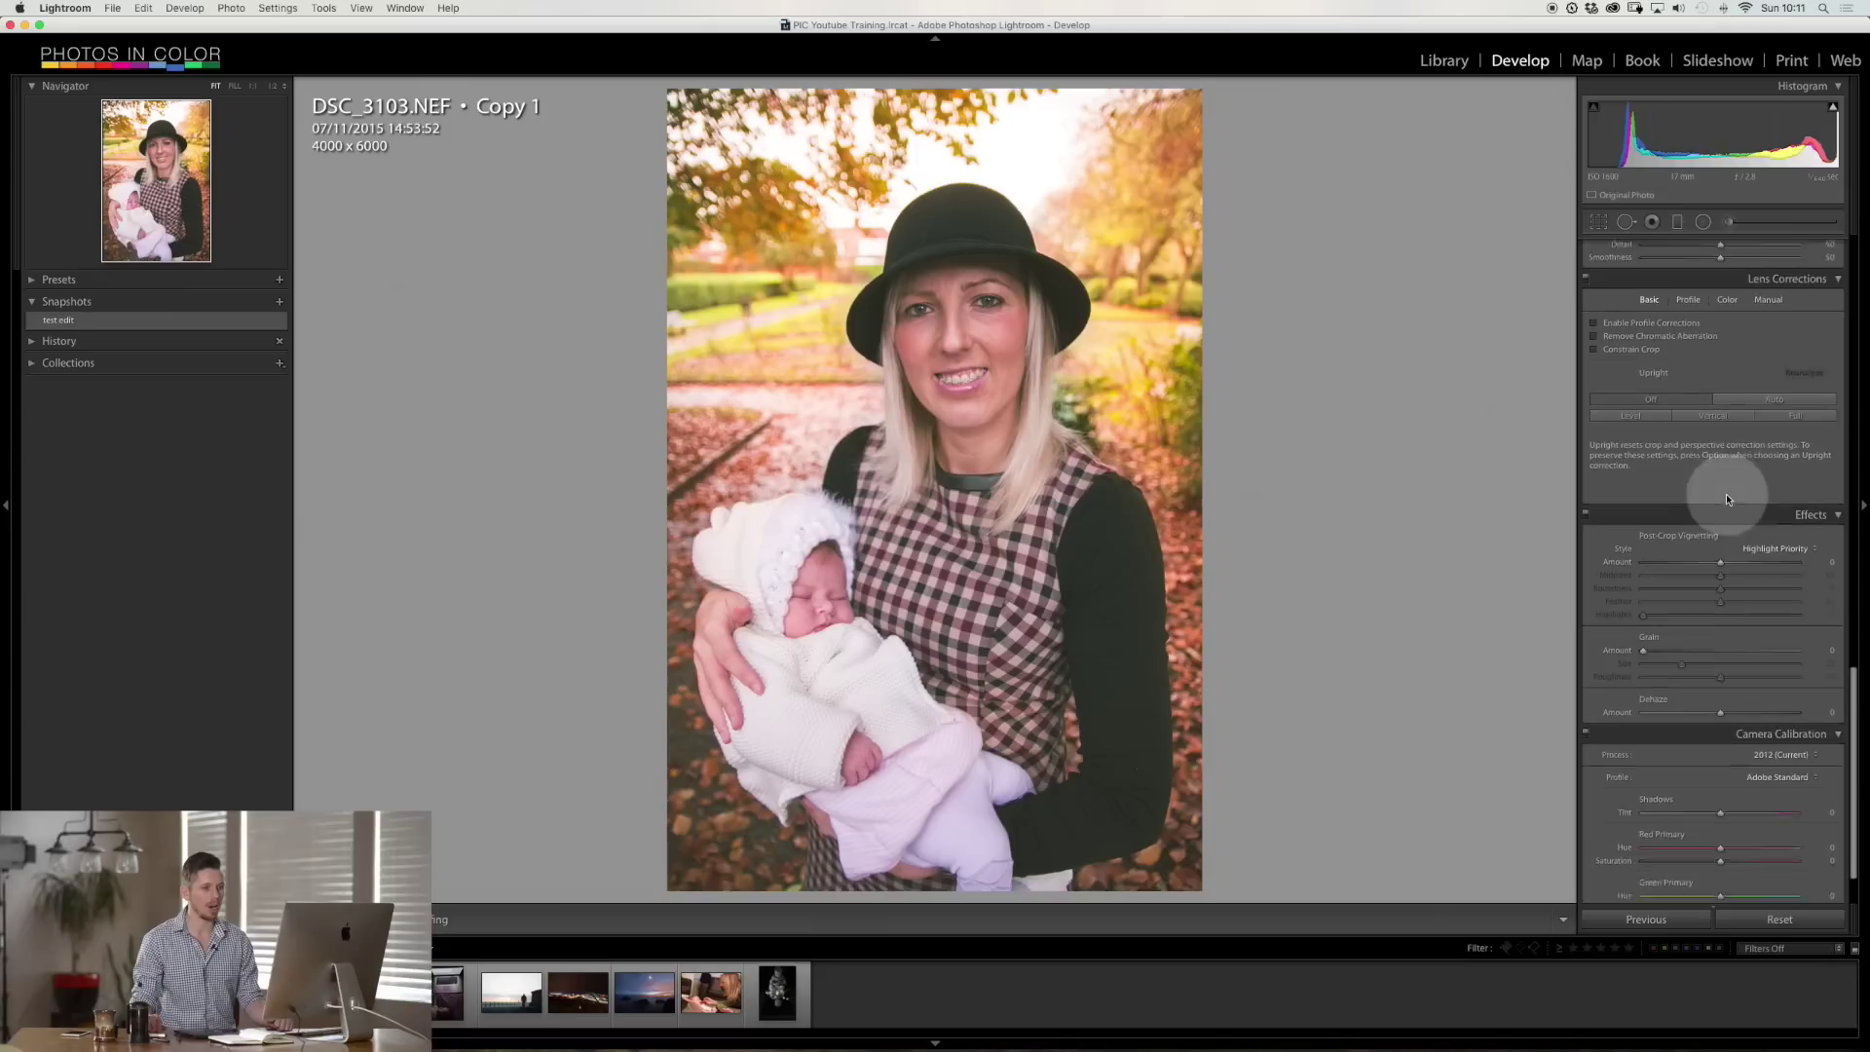
- Add grain at Amount 15, Size about 30, Roughness 61, checking it zoomed in on the face
click(1658, 603)
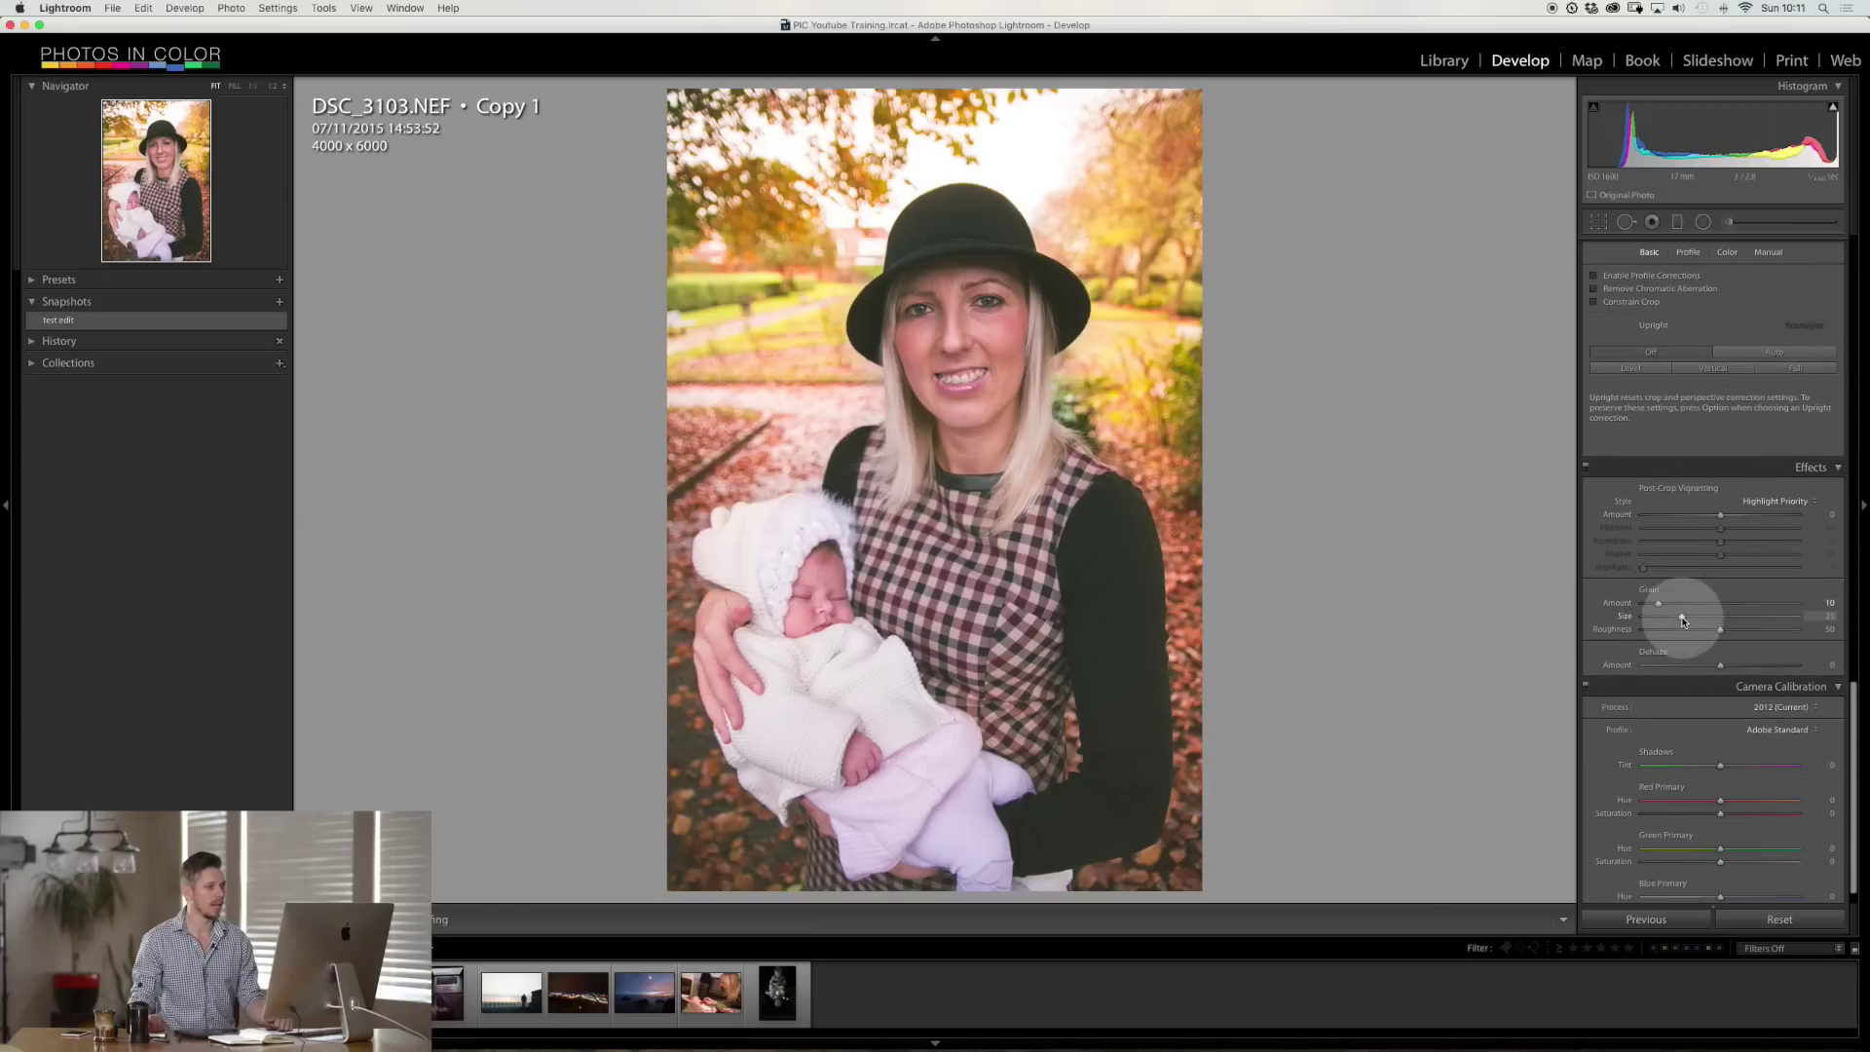
click(990, 387)
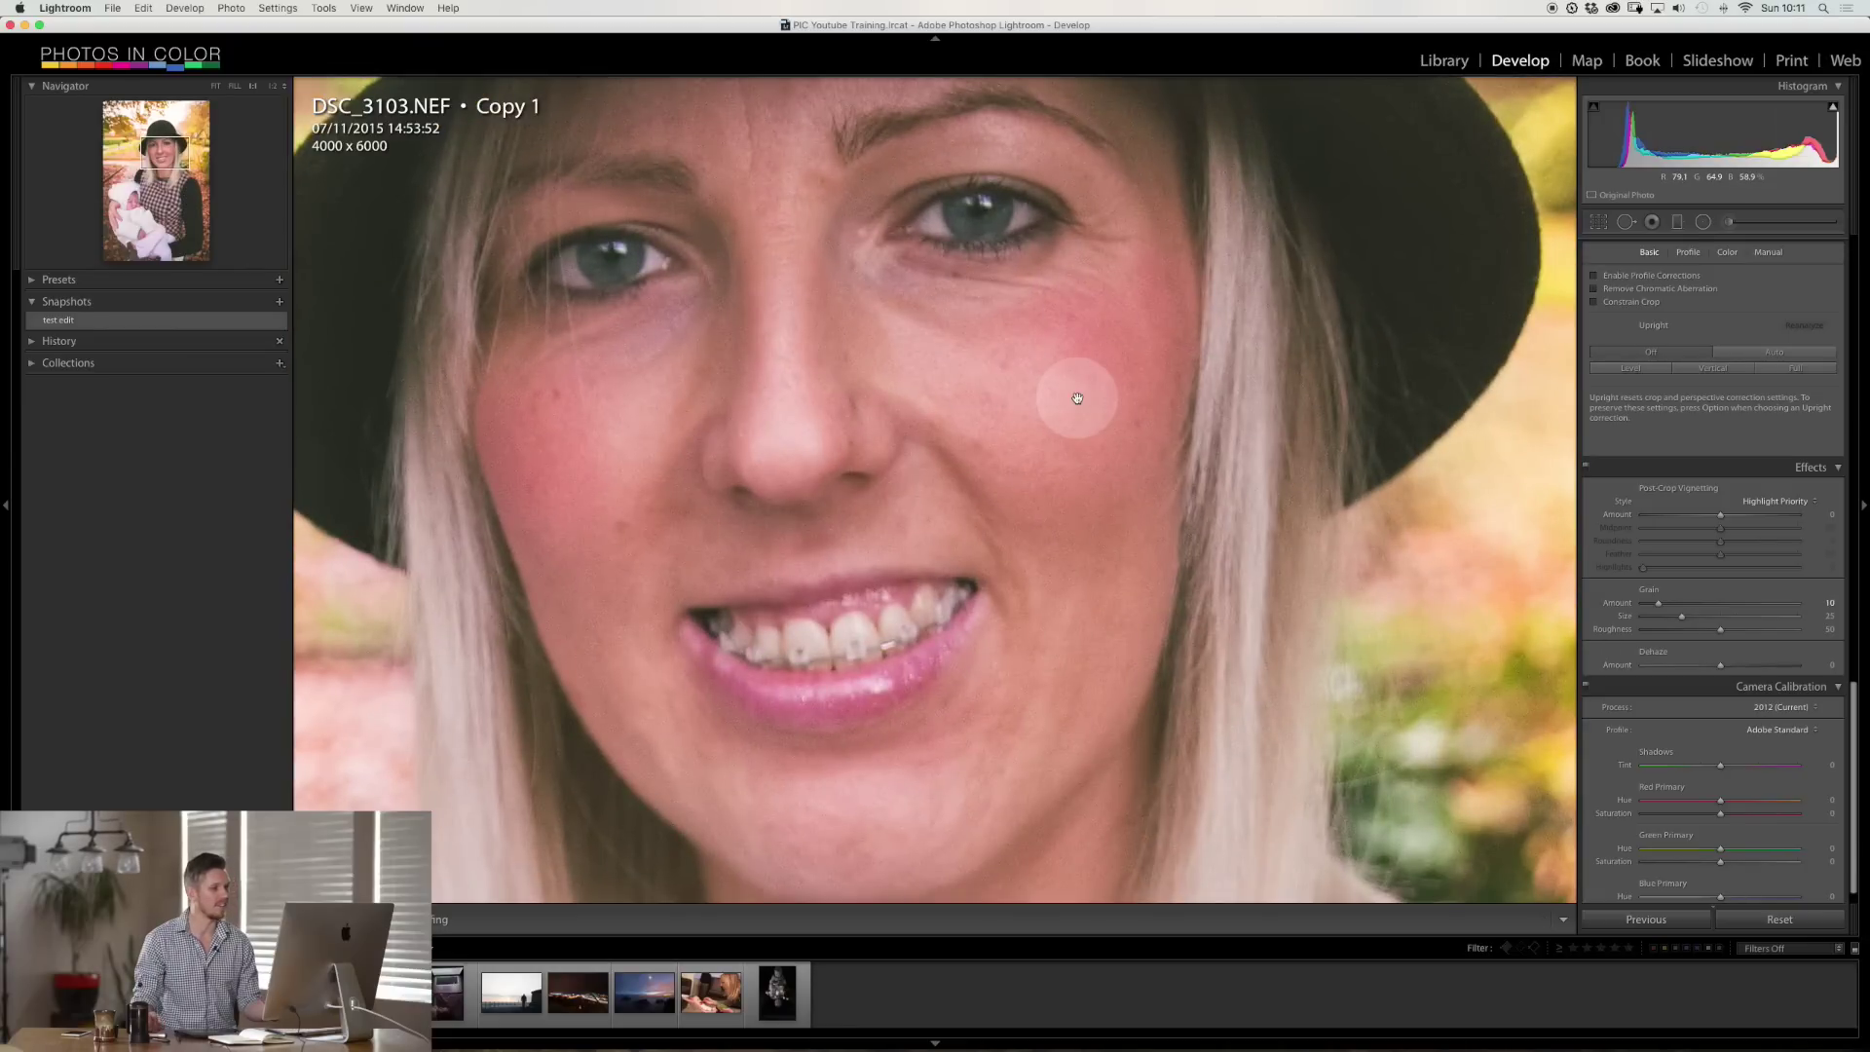
click(1707, 616)
mouse_move(1710, 621)
mouse_down()
mouse_move(1762, 611)
mouse_move(1745, 617)
mouse_up()
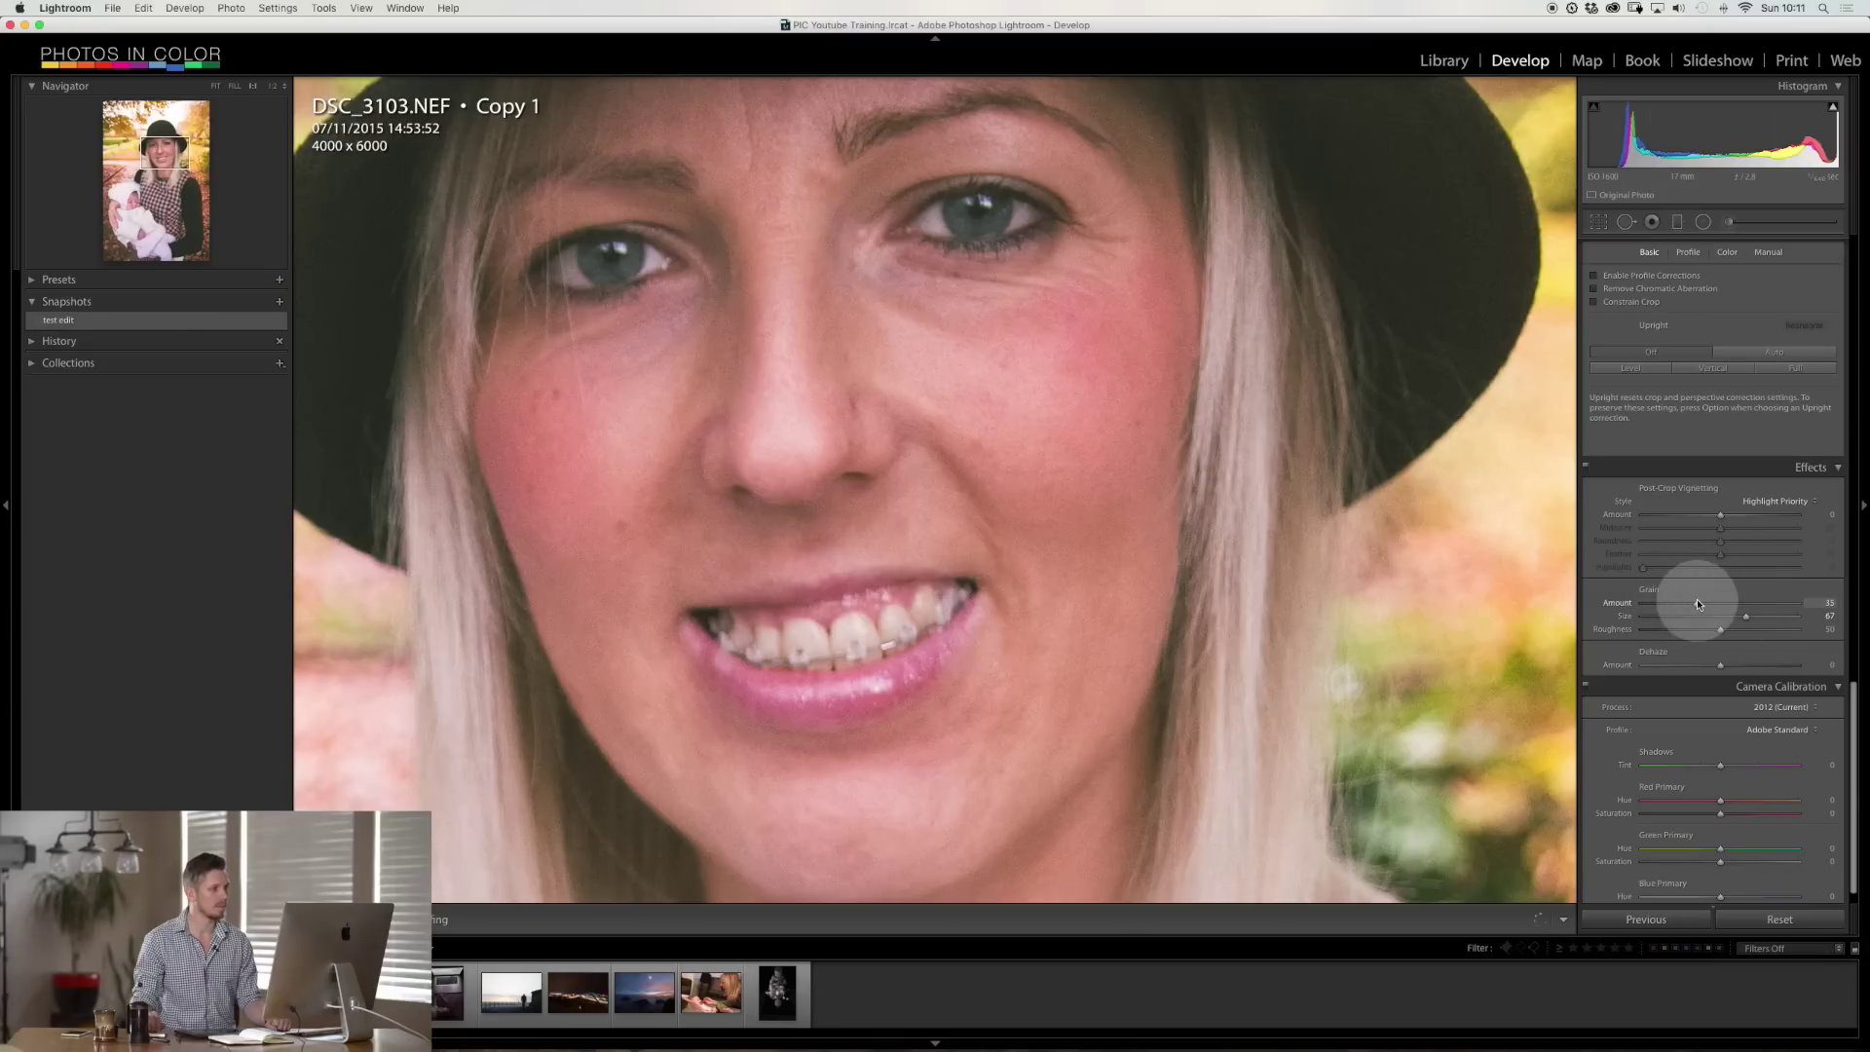
click(1575, 471)
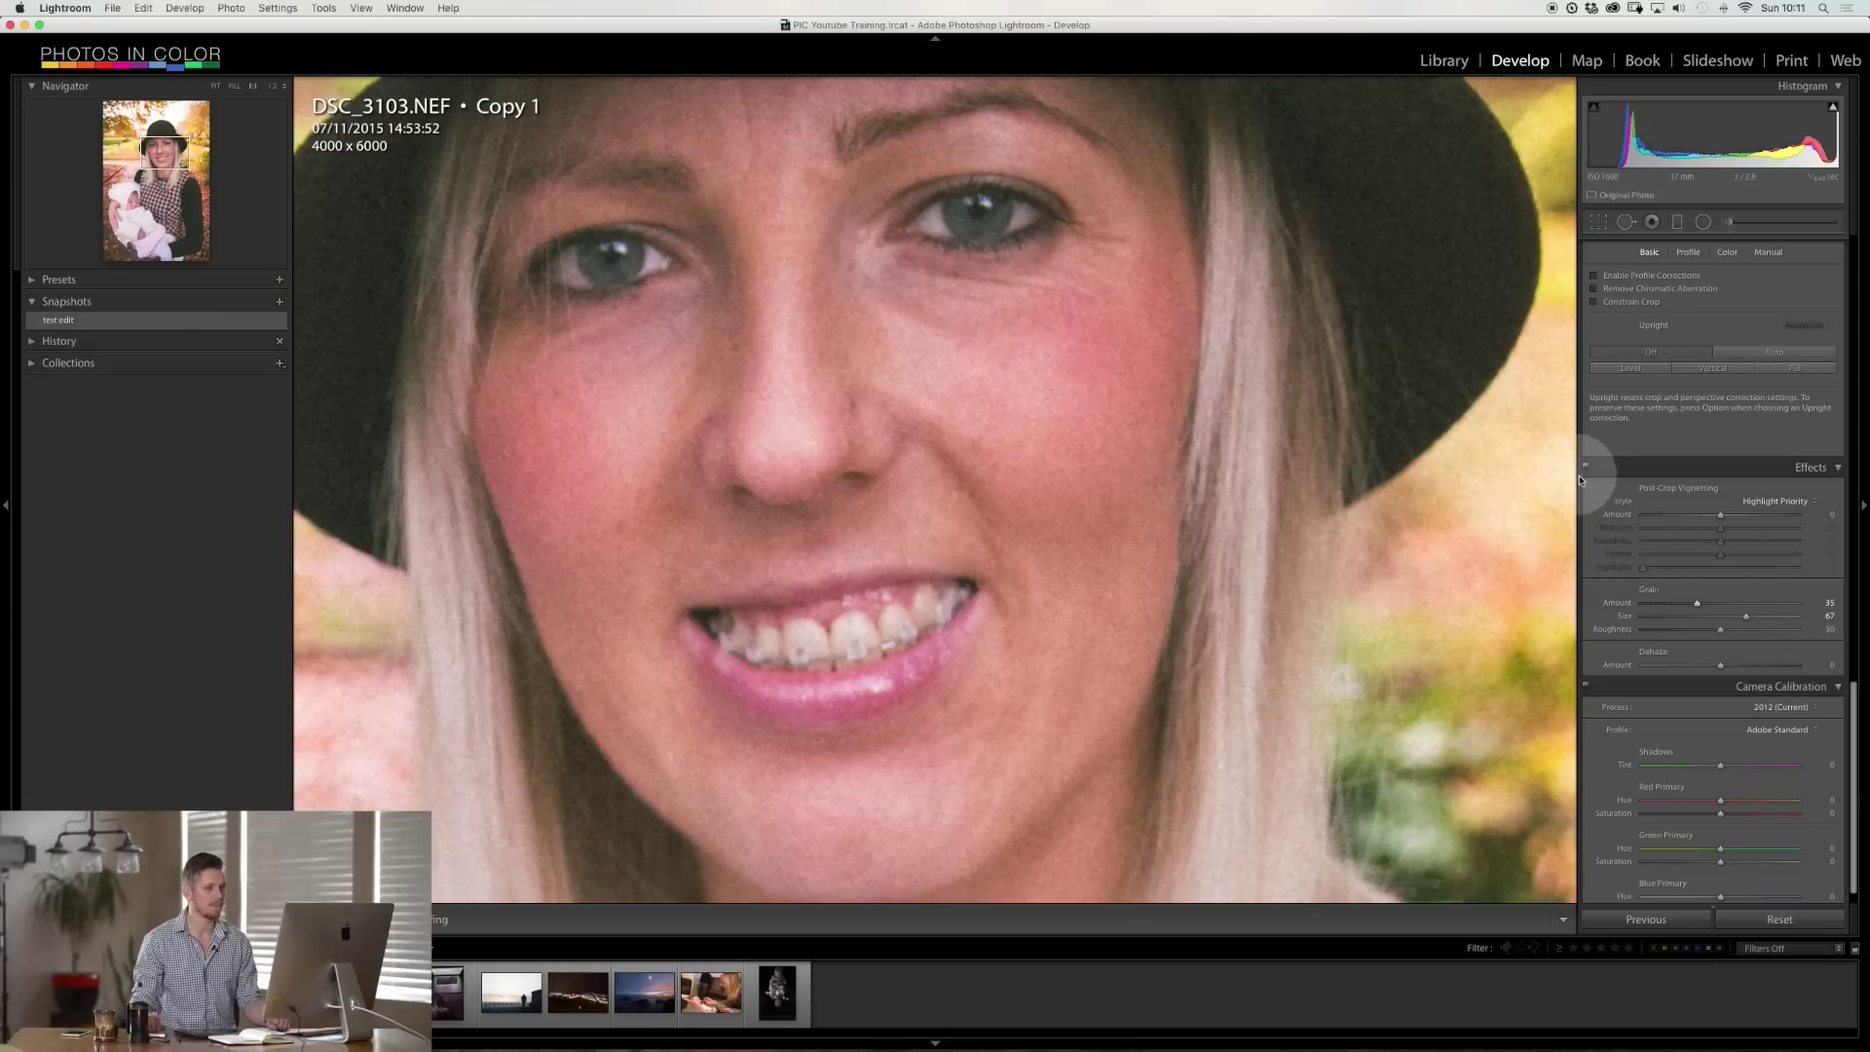
click(1705, 585)
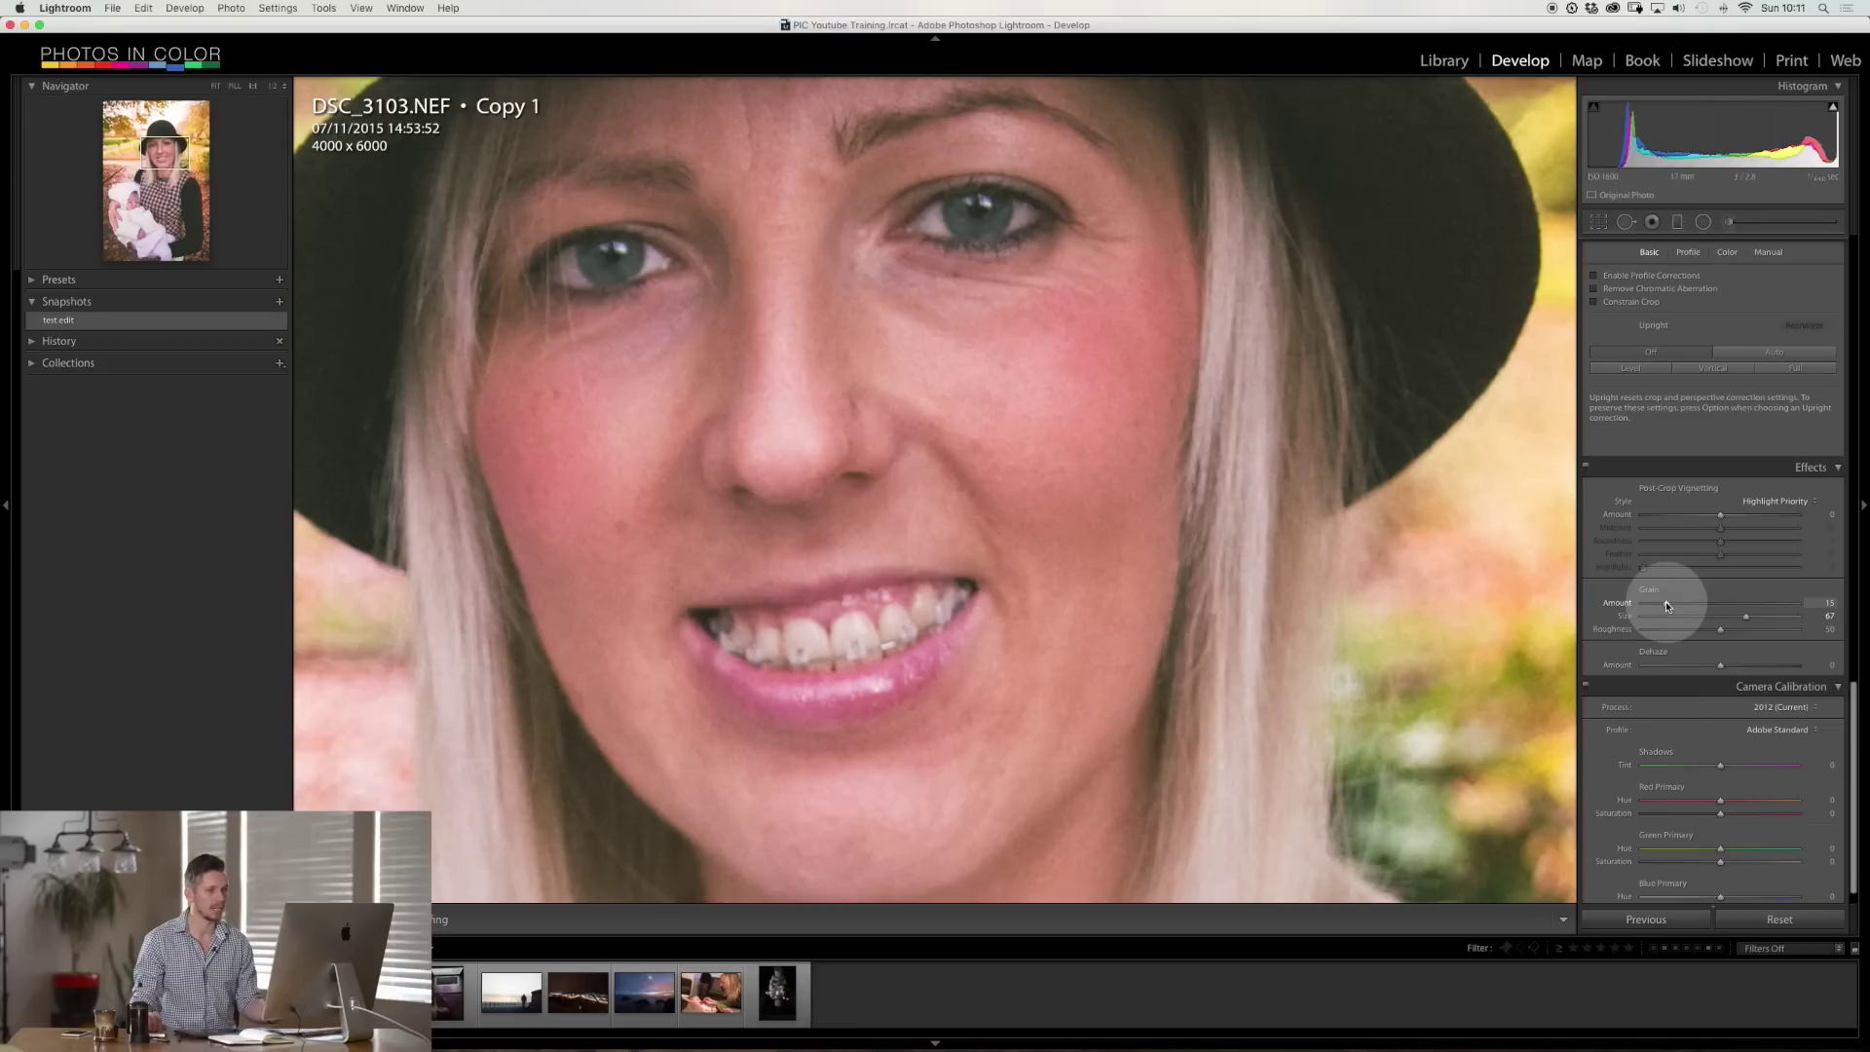
click(1723, 619)
mouse_move(1717, 623)
mouse_down()
mouse_move(1686, 630)
mouse_move(1701, 617)
mouse_up()
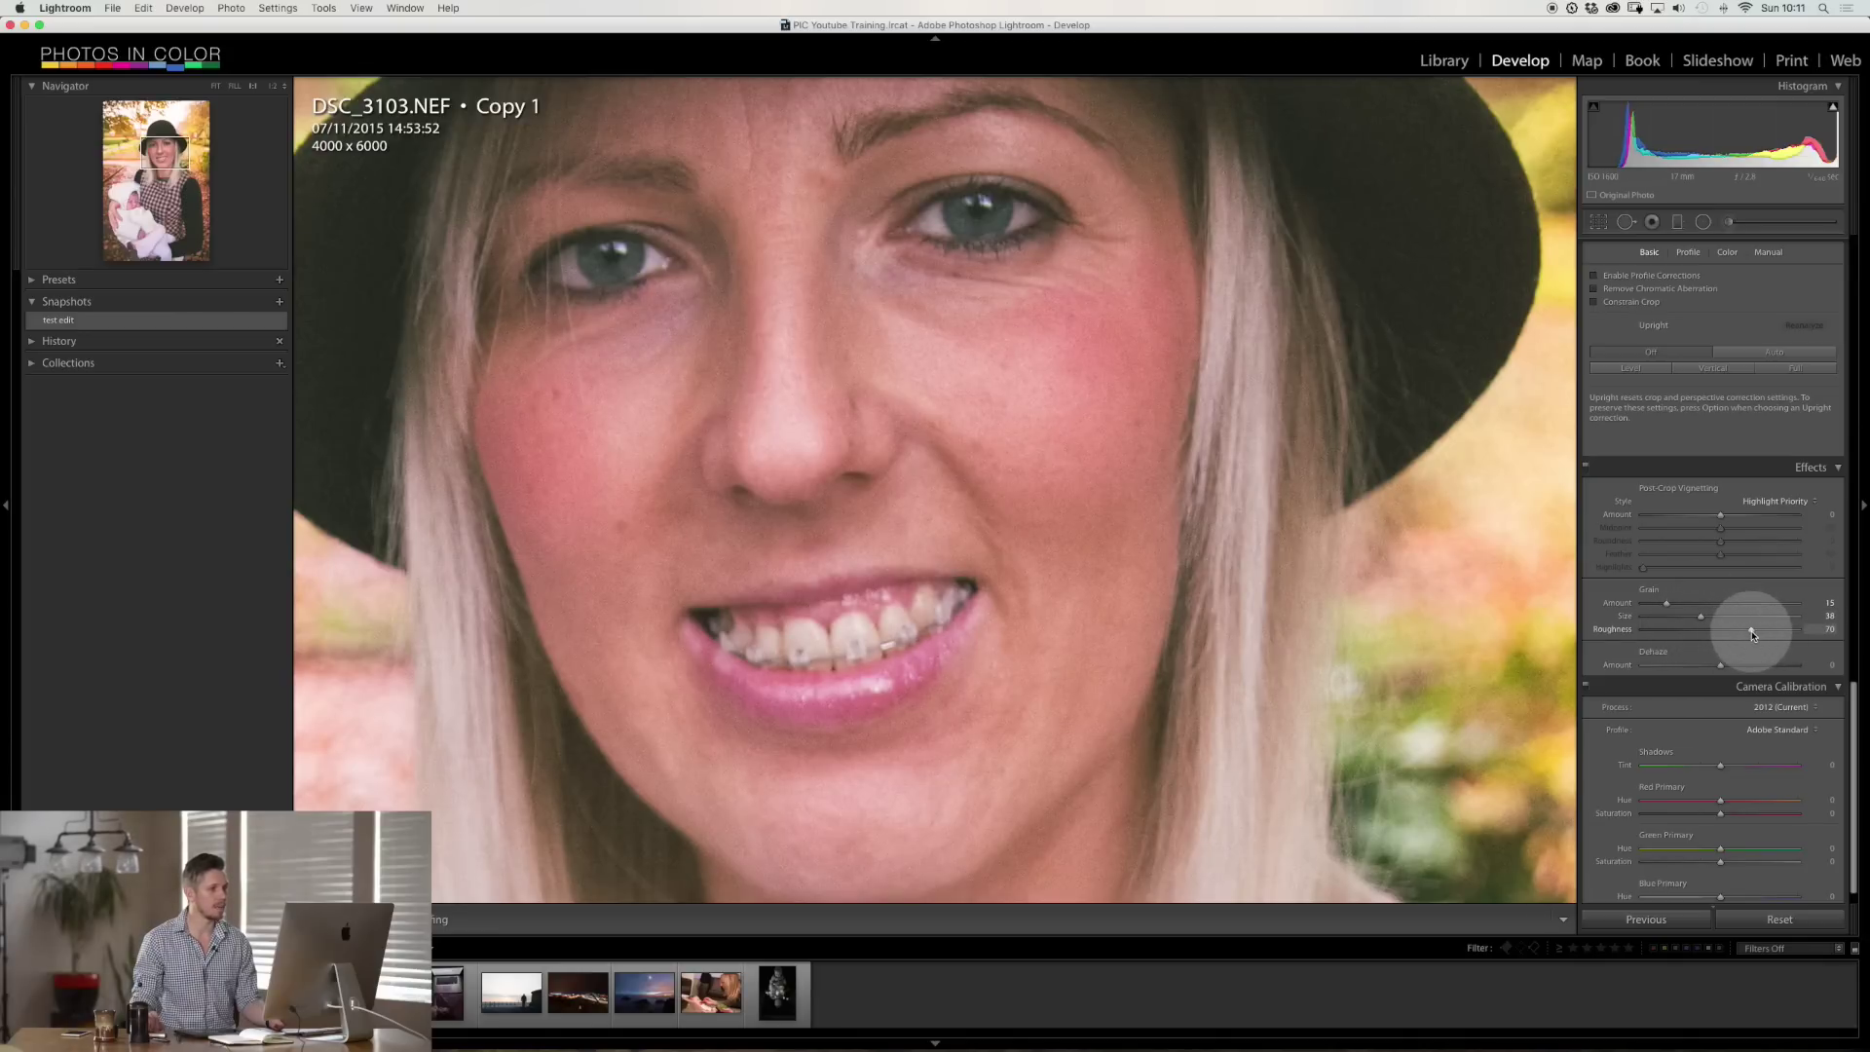
drag(1739, 634, 1738, 631)
click(1245, 647)
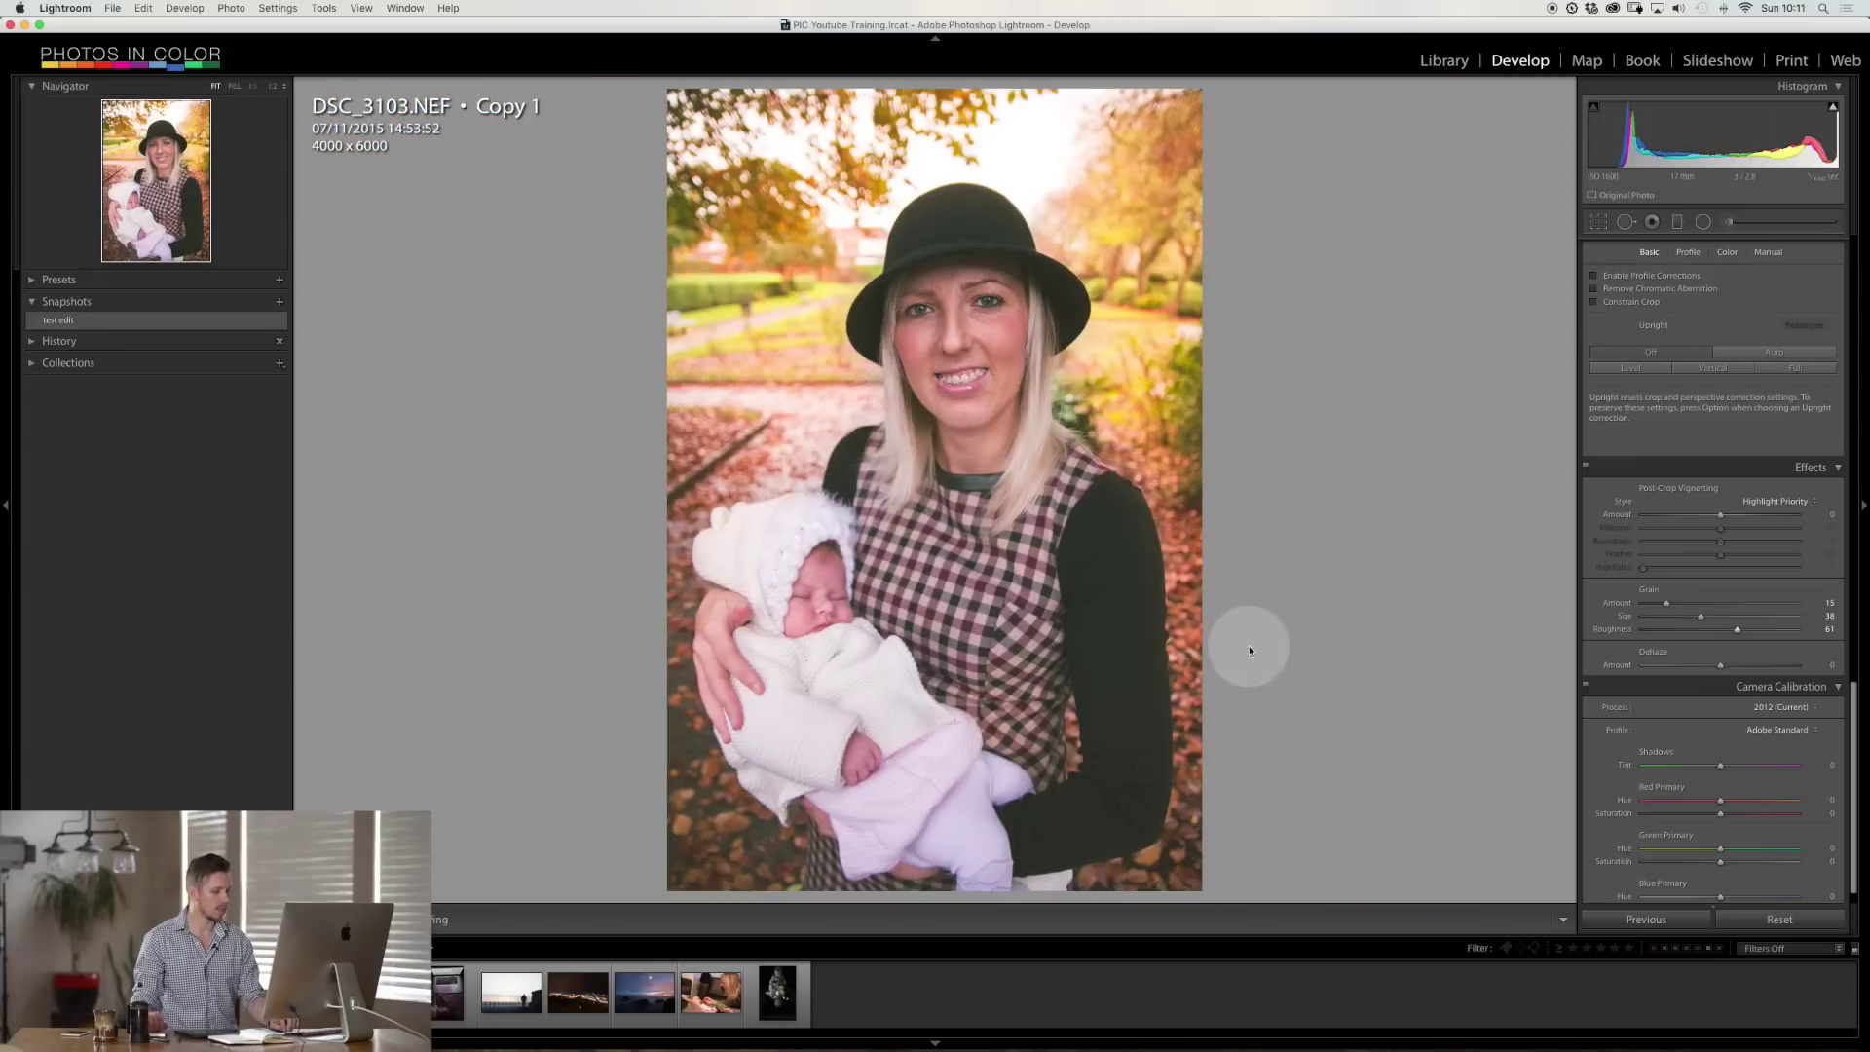
- Compare with the original, then warm the white balance Temp to about 5,340 (Custom)
key(Left)
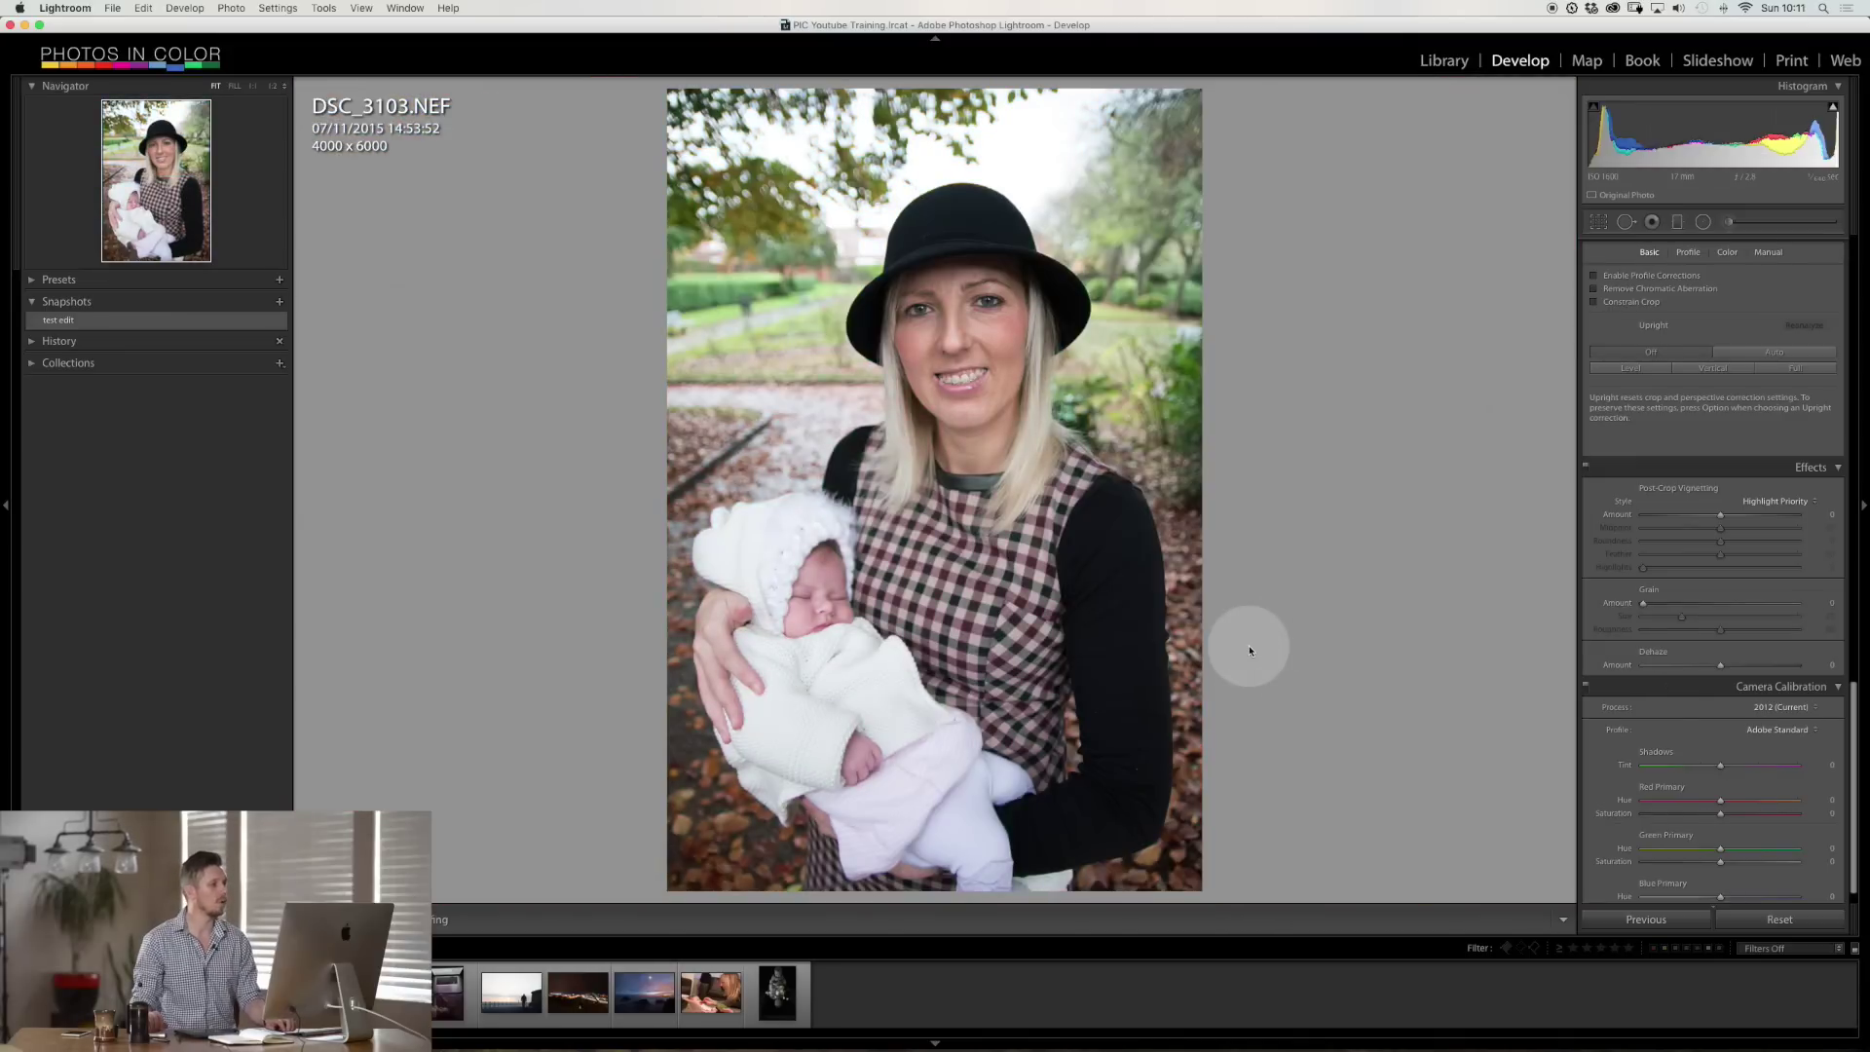
key(Right)
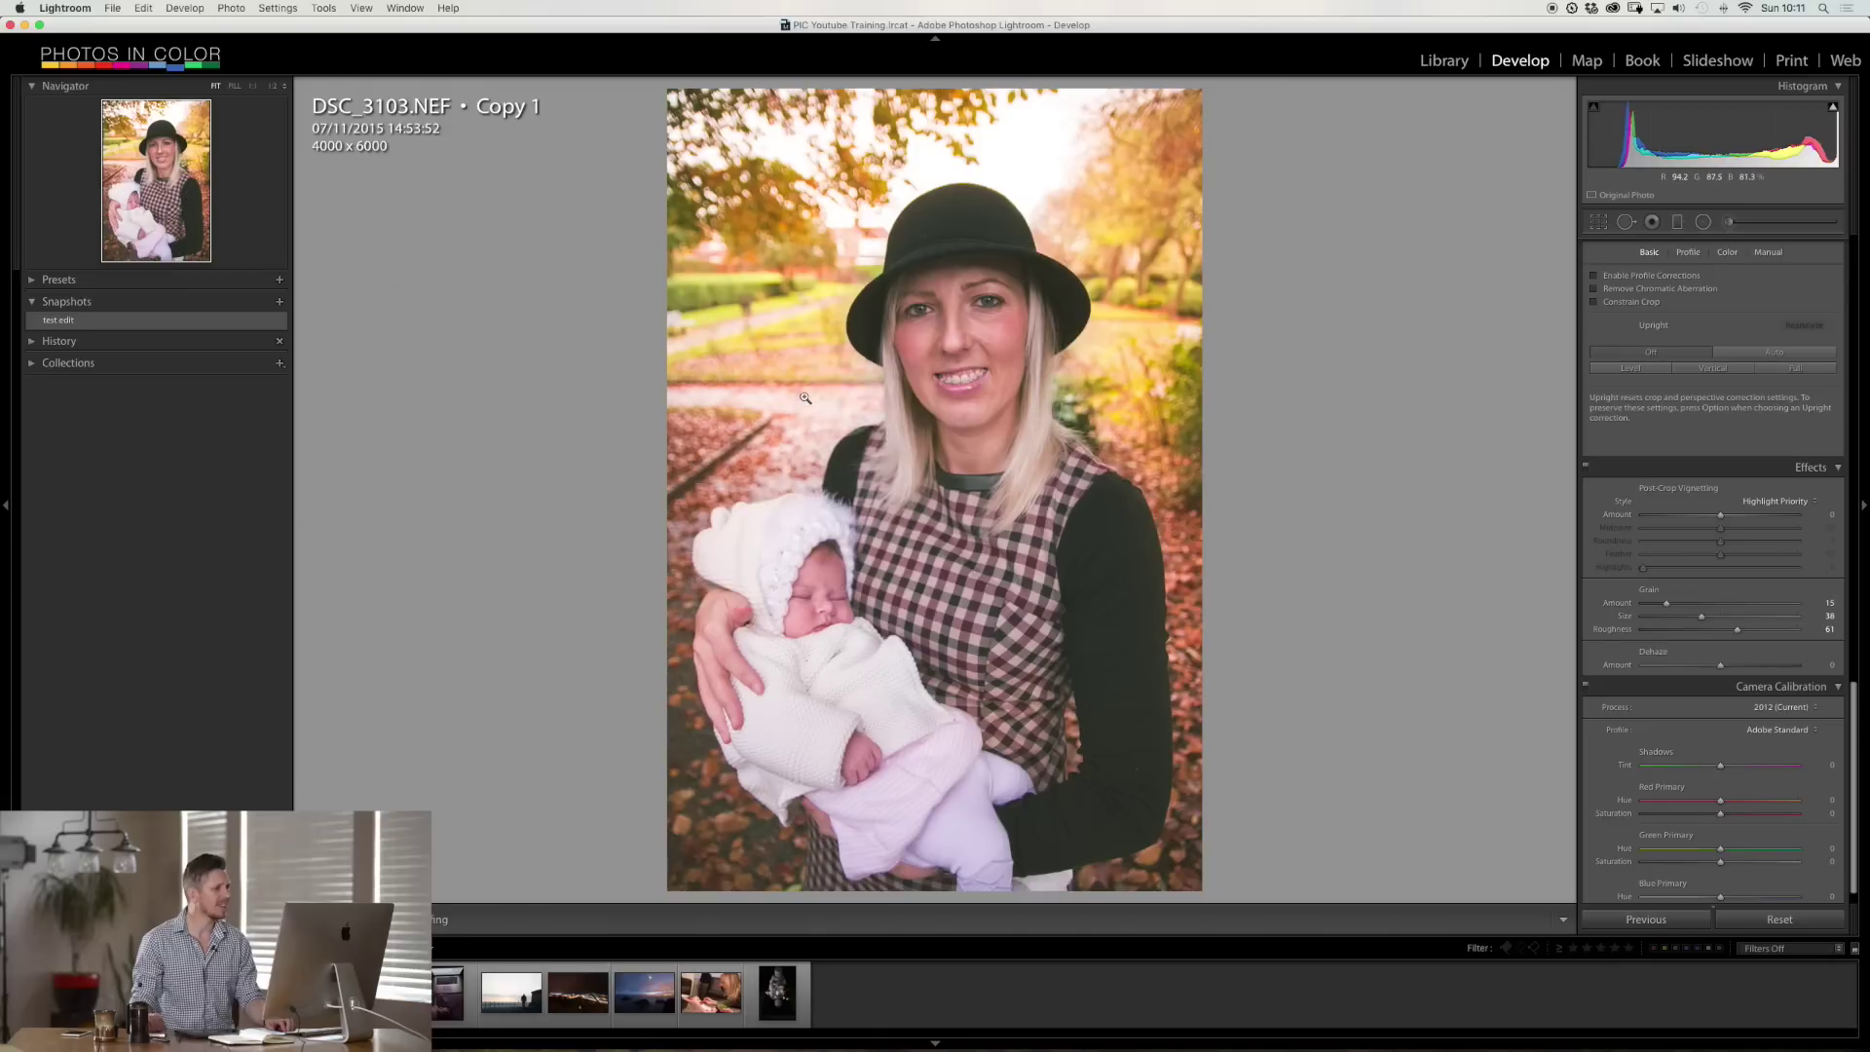
scroll(1824, 453, up, 10)
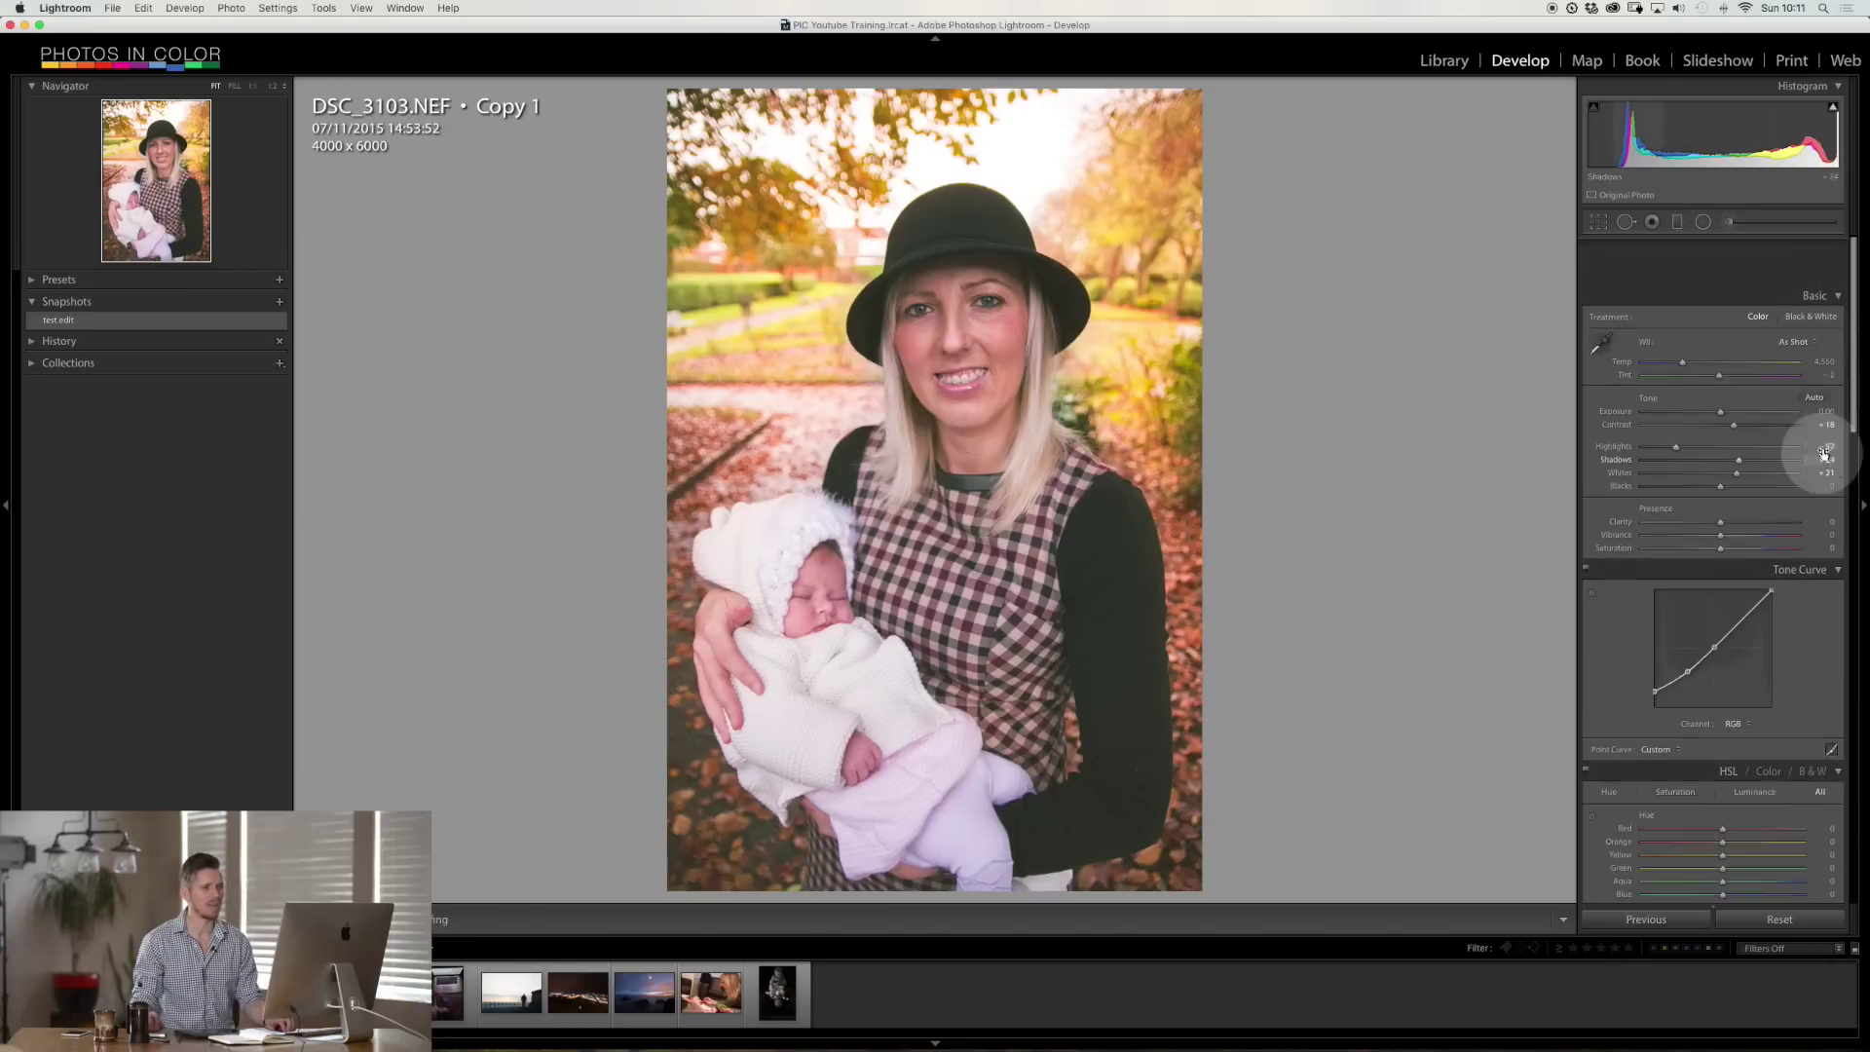
scroll(1823, 453, down, 2)
drag(1682, 313, 1699, 313)
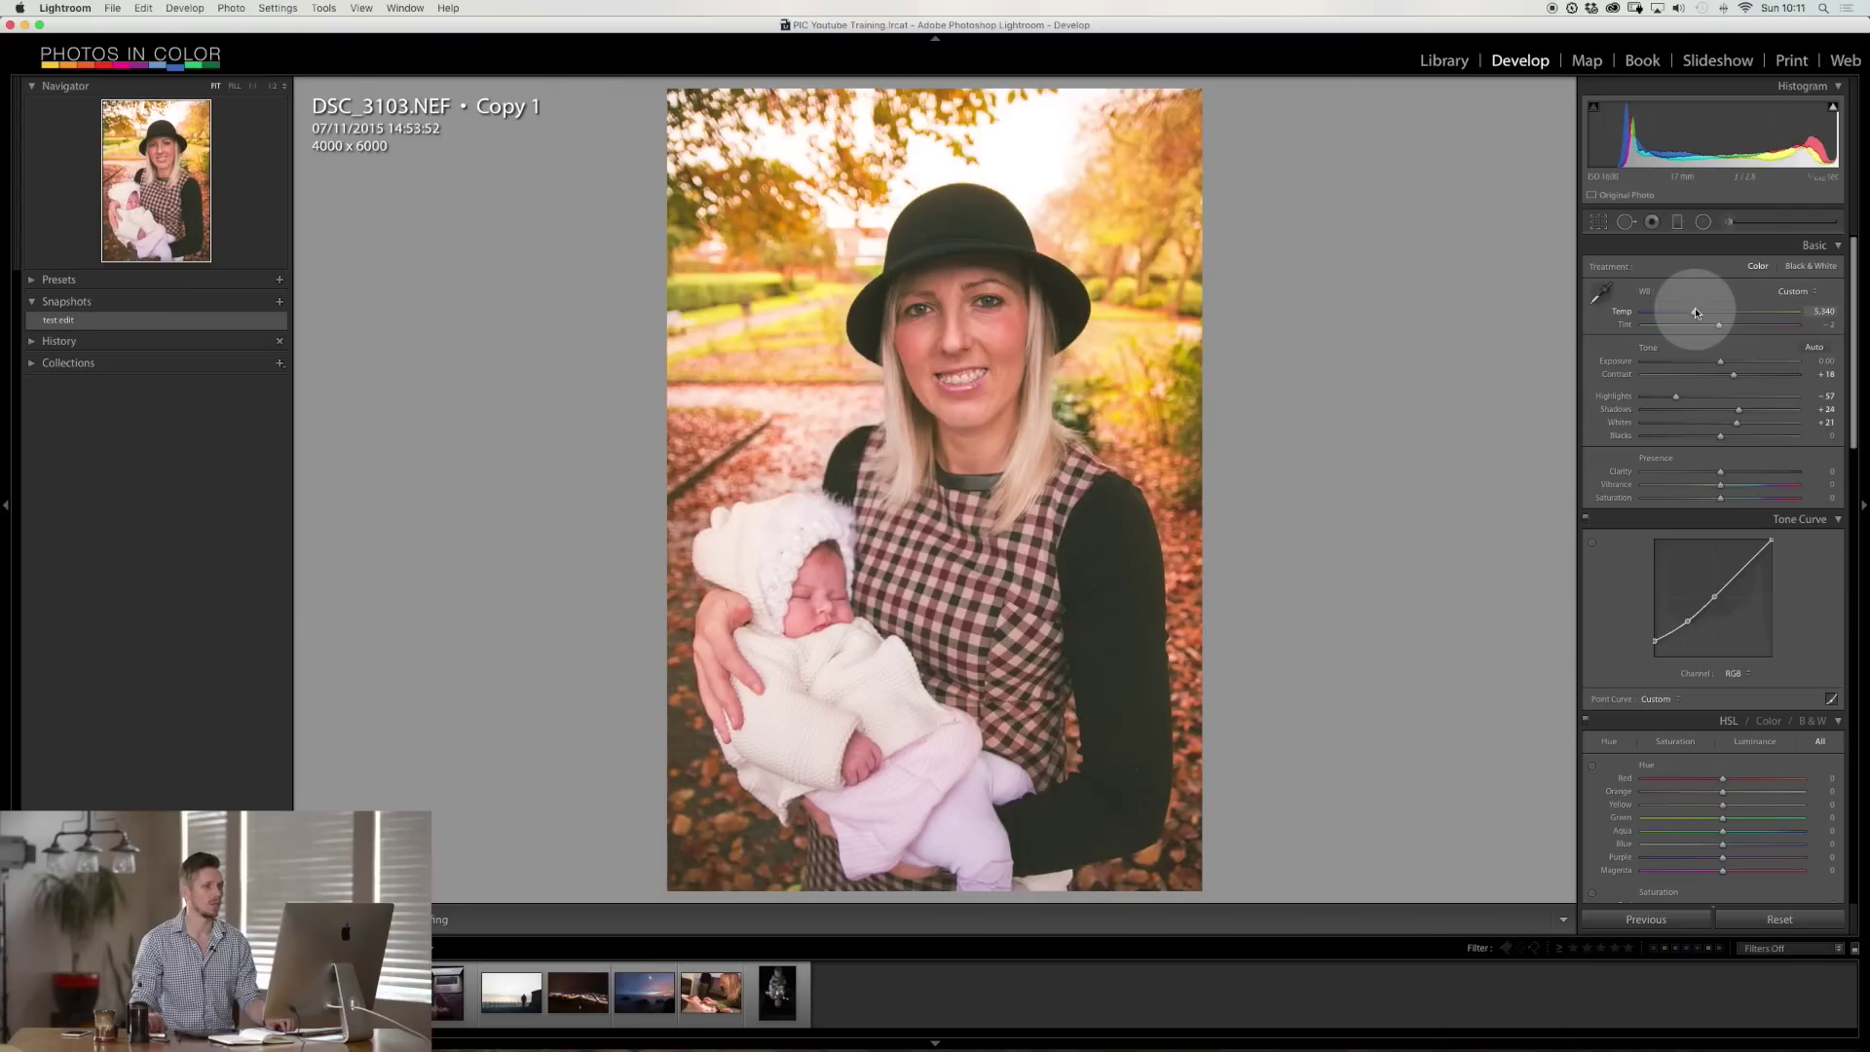
click(1729, 223)
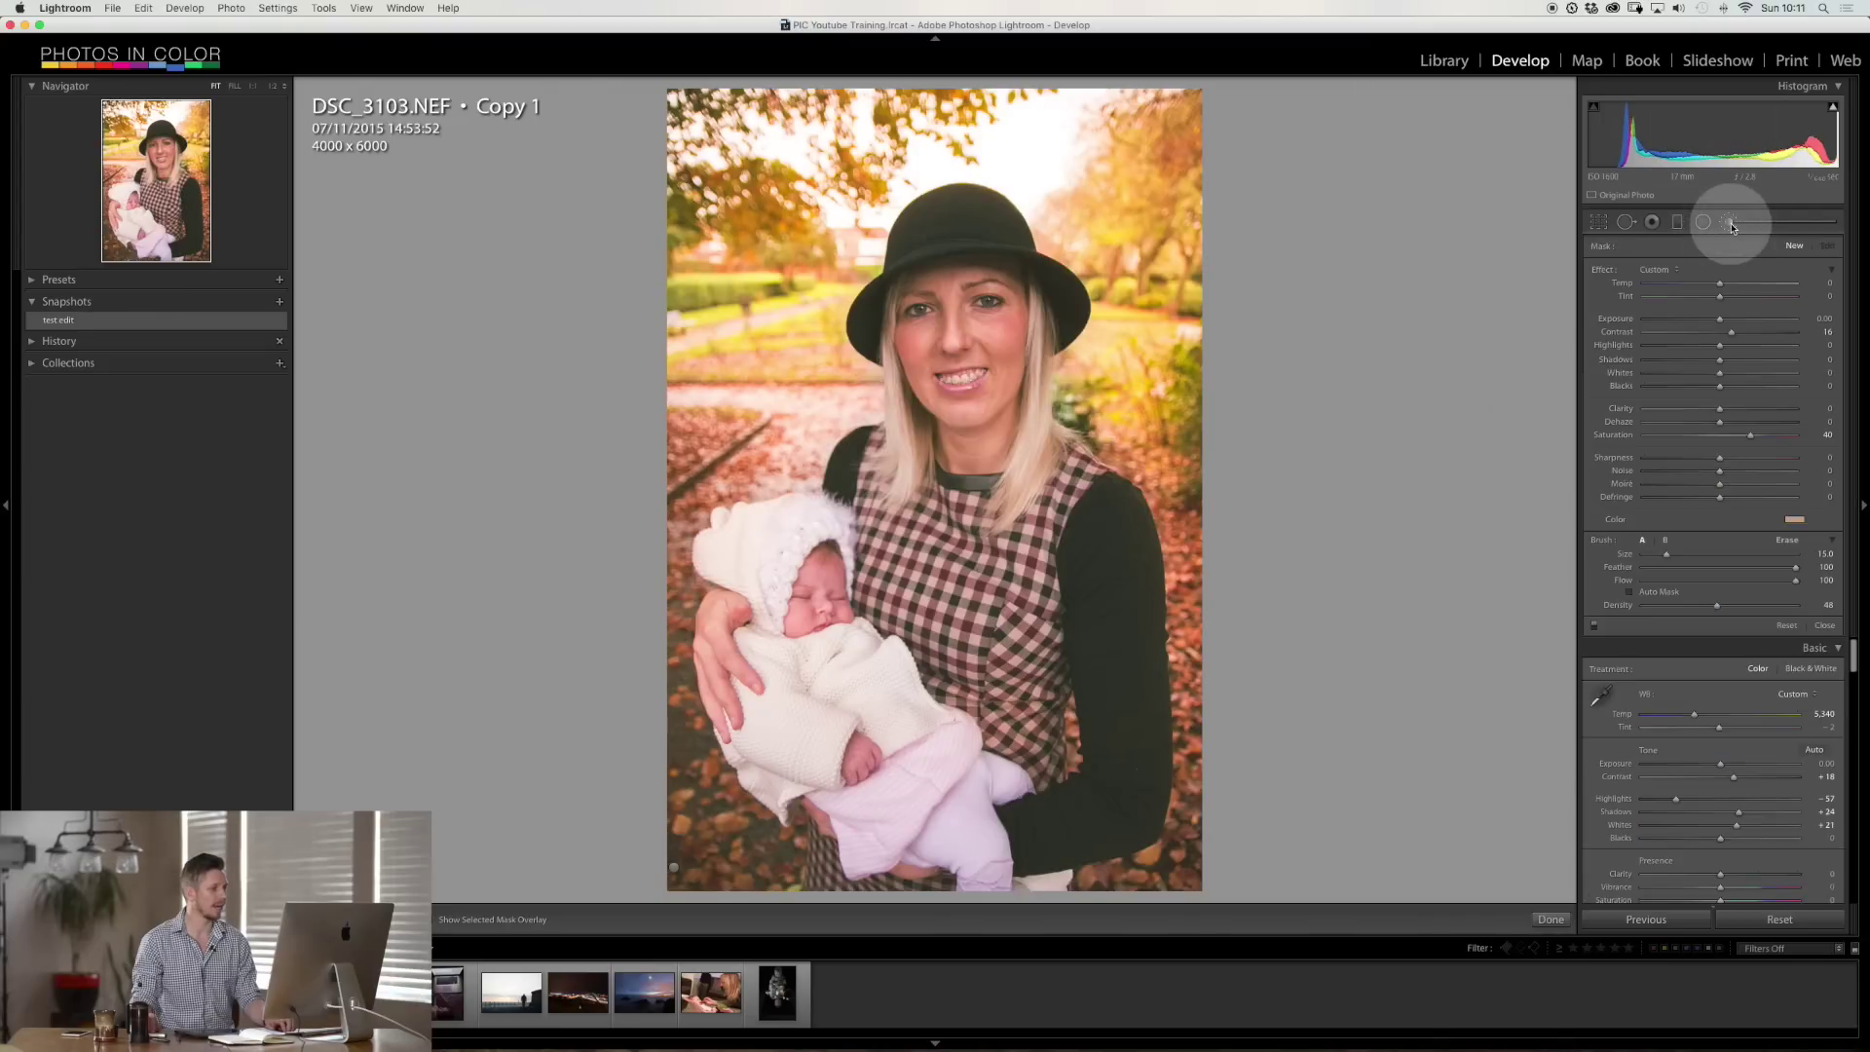
- Tint the existing background brush adjustment pinker (hue about 2, saturation 45) and close brush editing
click(674, 867)
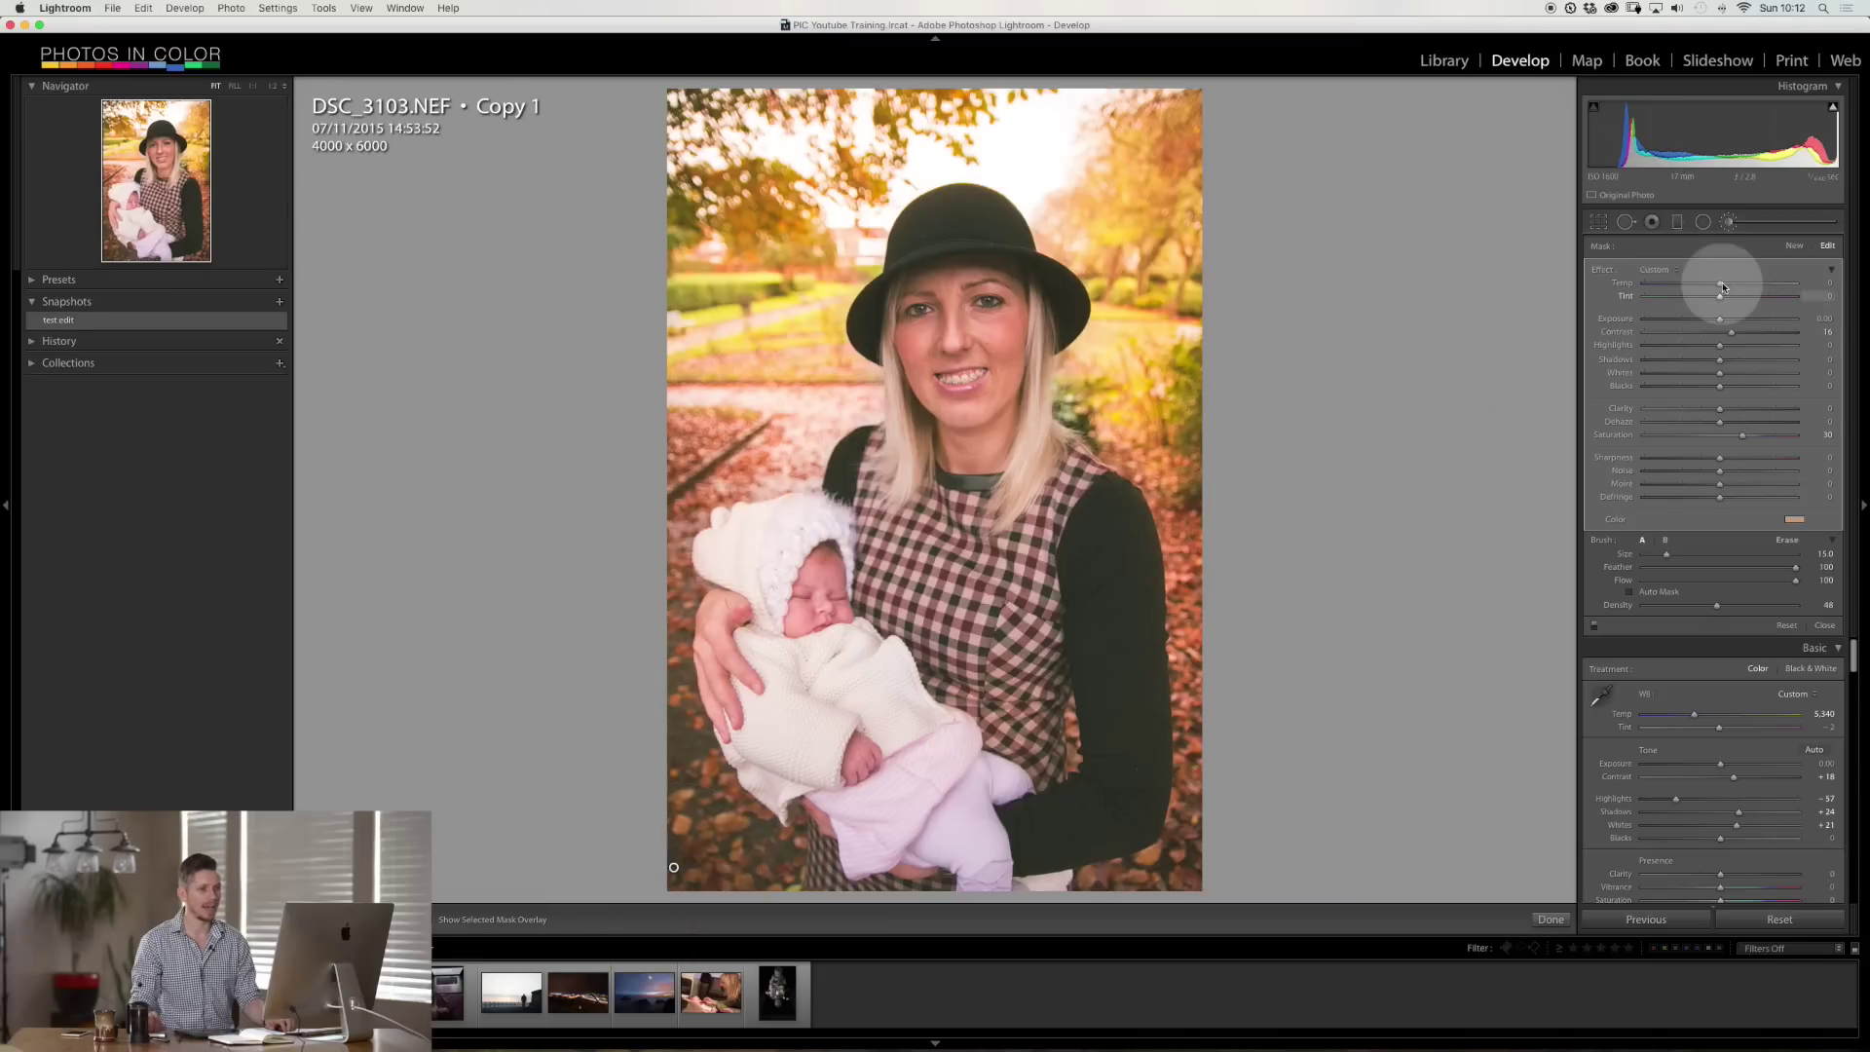
click(1794, 519)
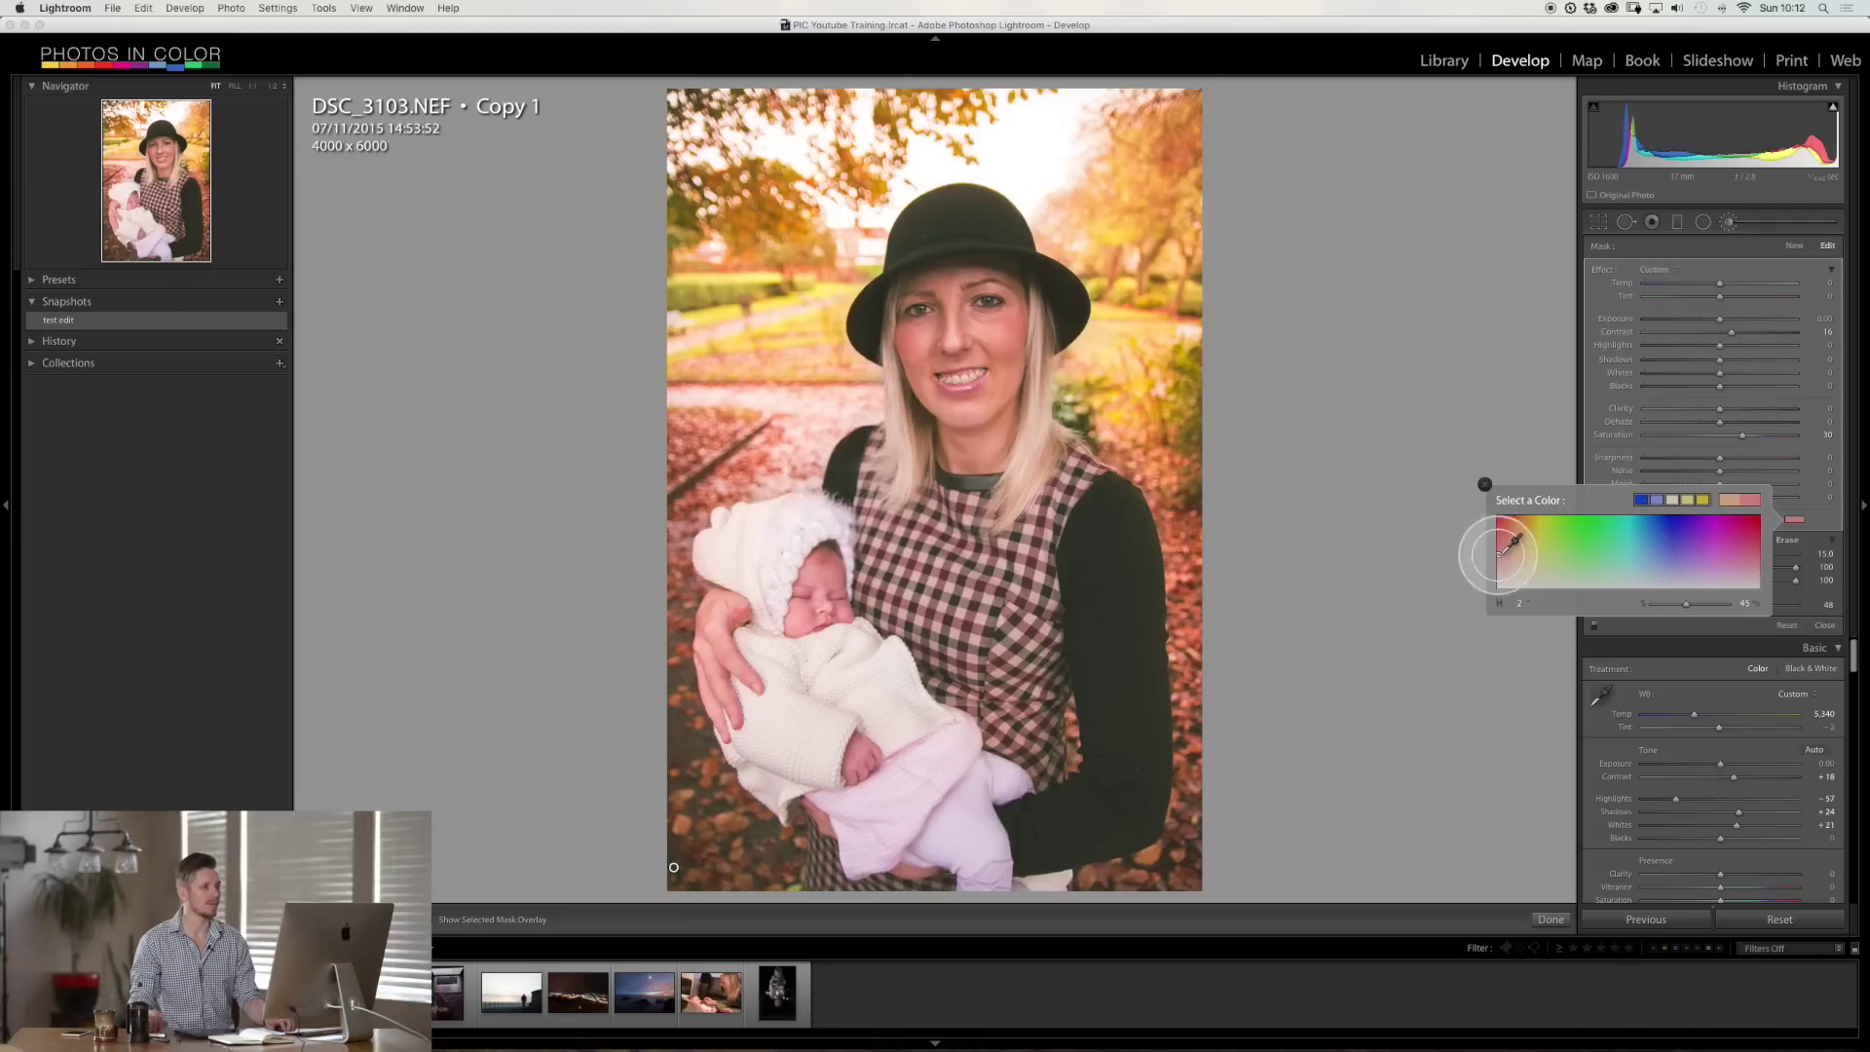
click(1585, 280)
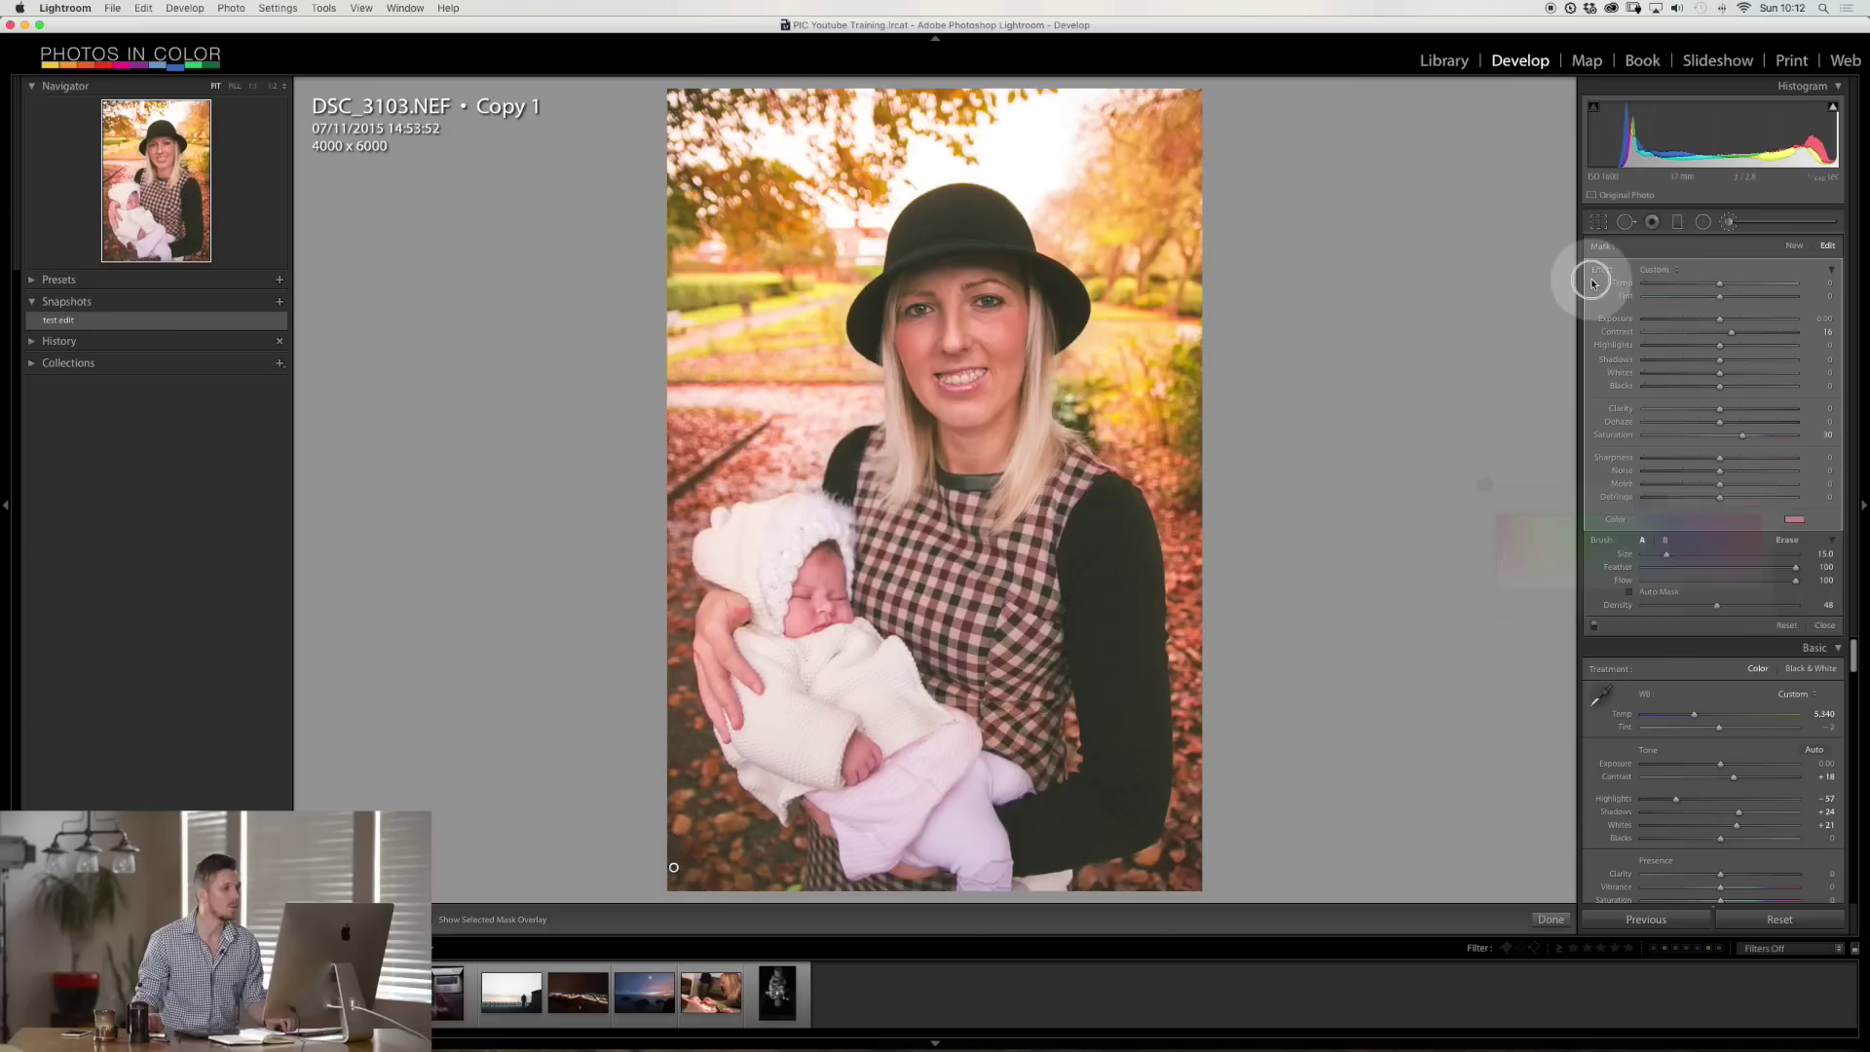
click(1766, 255)
click(1732, 224)
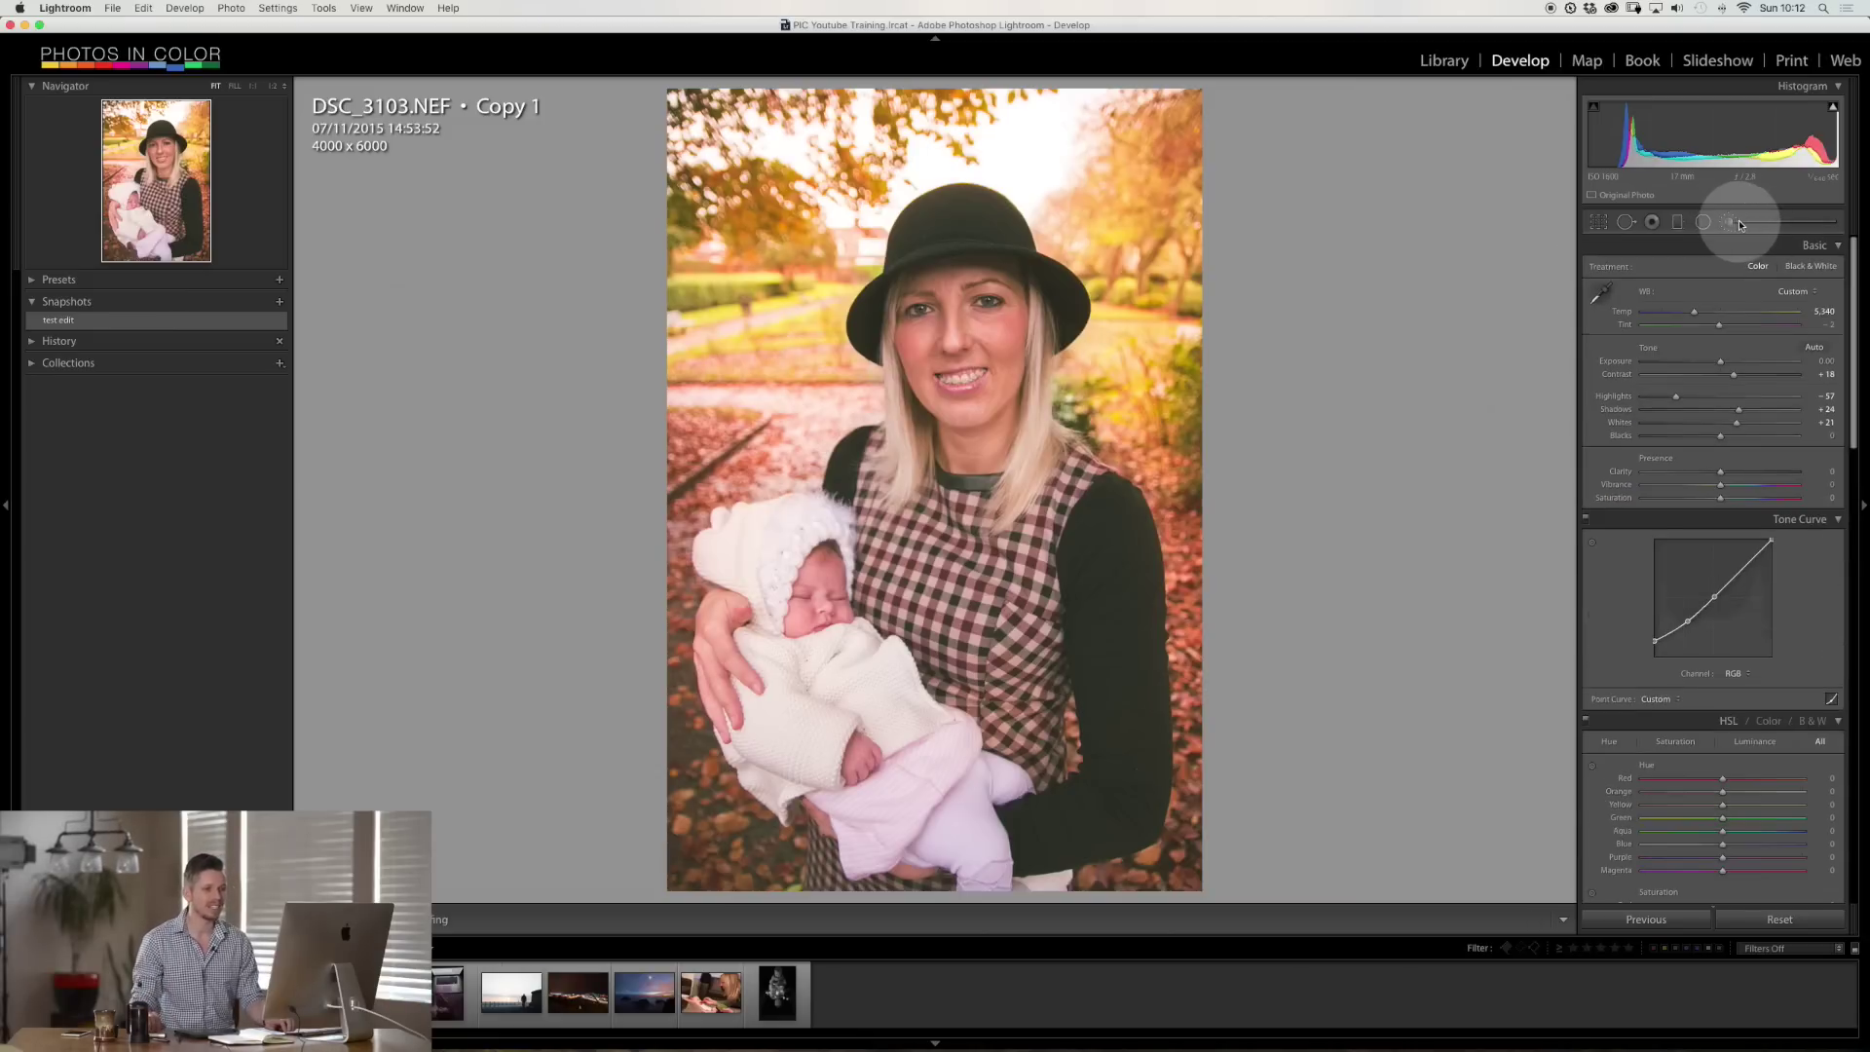
- Set HSL Orange saturation -14, Orange luminance +18 and Yellow luminance +5
scroll(1831, 550, down, 3)
scroll(1830, 550, down, 3)
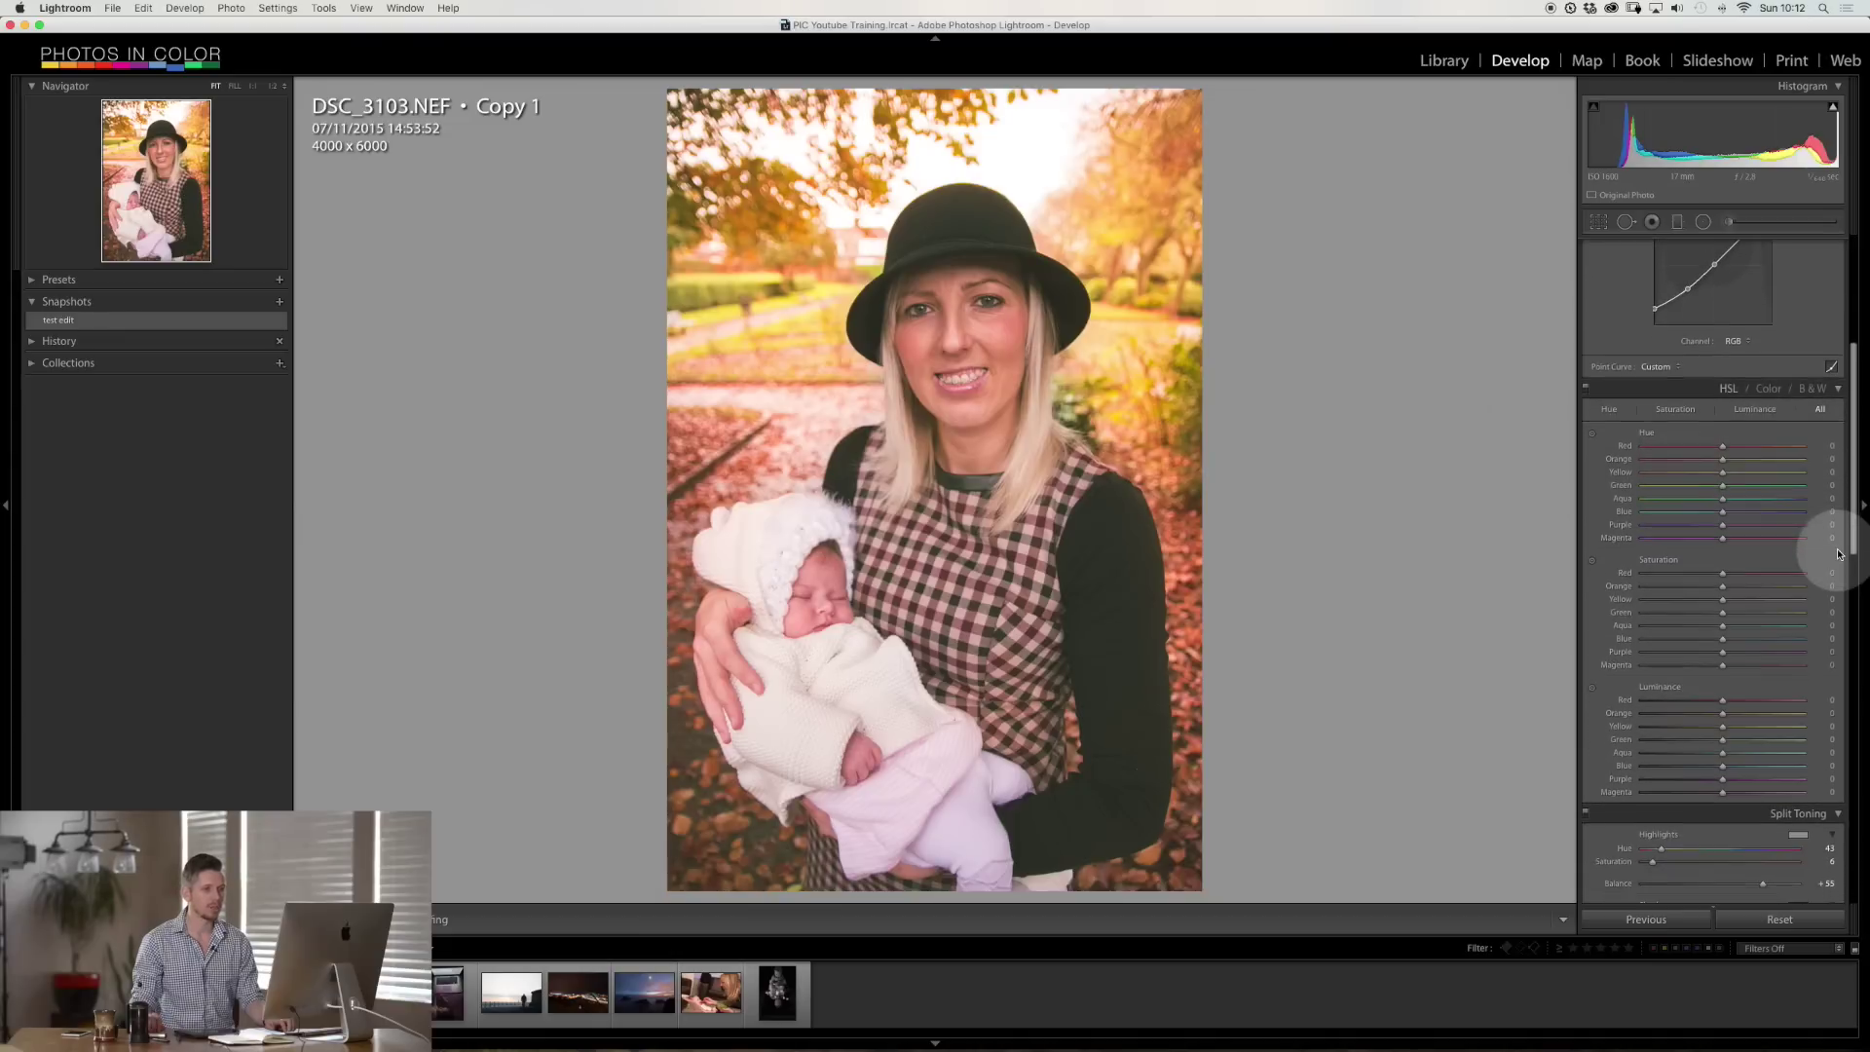
drag(1709, 587, 1711, 585)
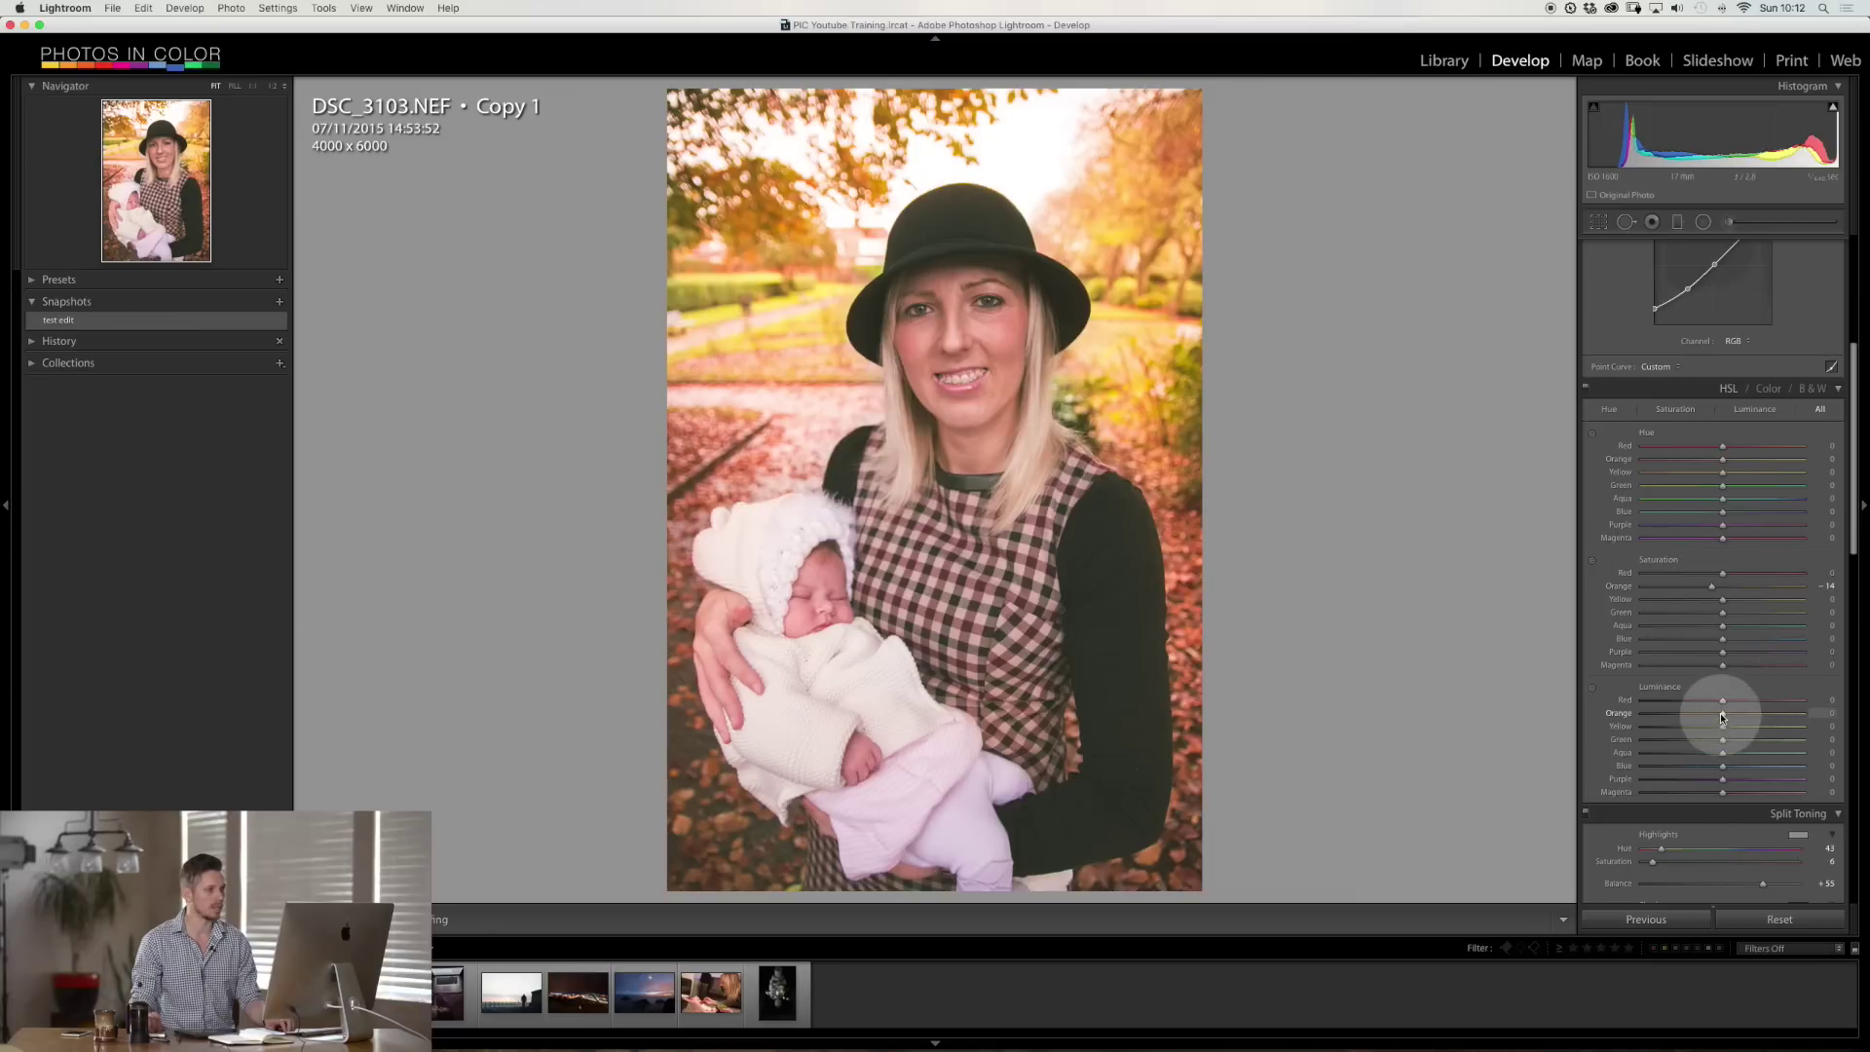
drag(1722, 716, 1736, 716)
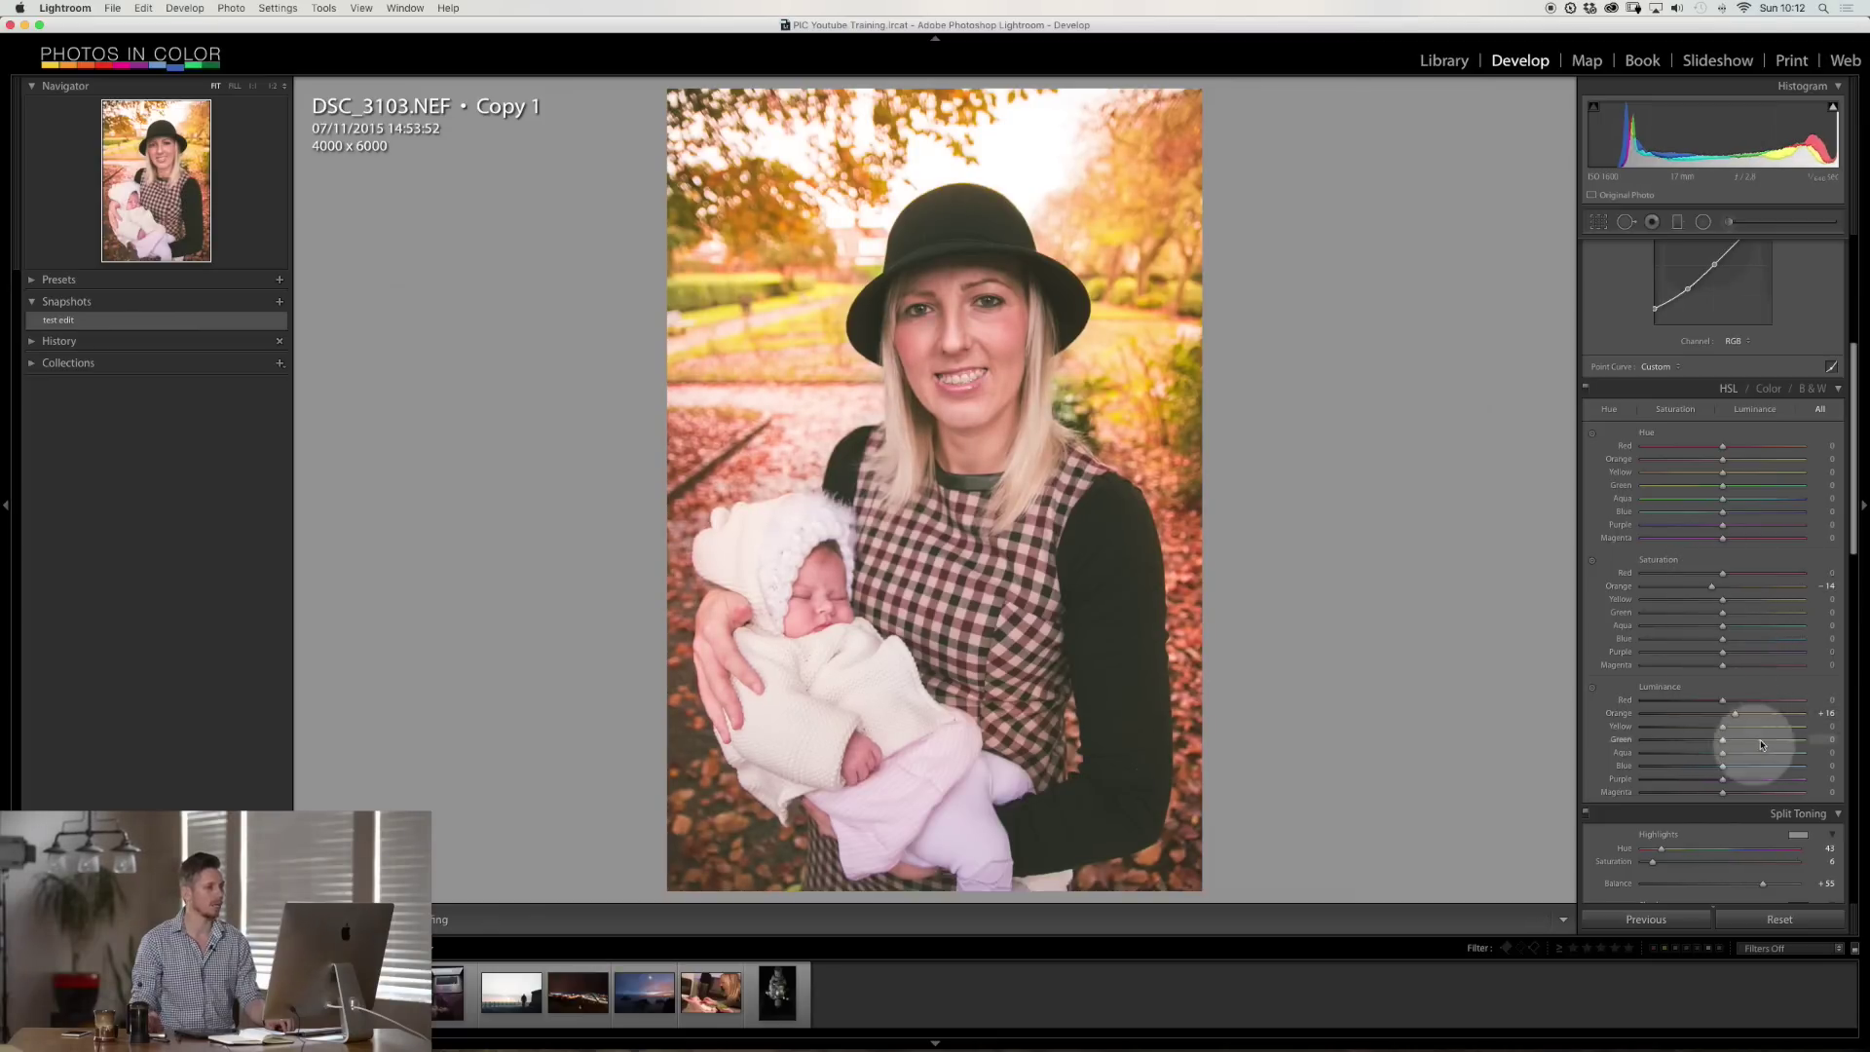
click(1723, 728)
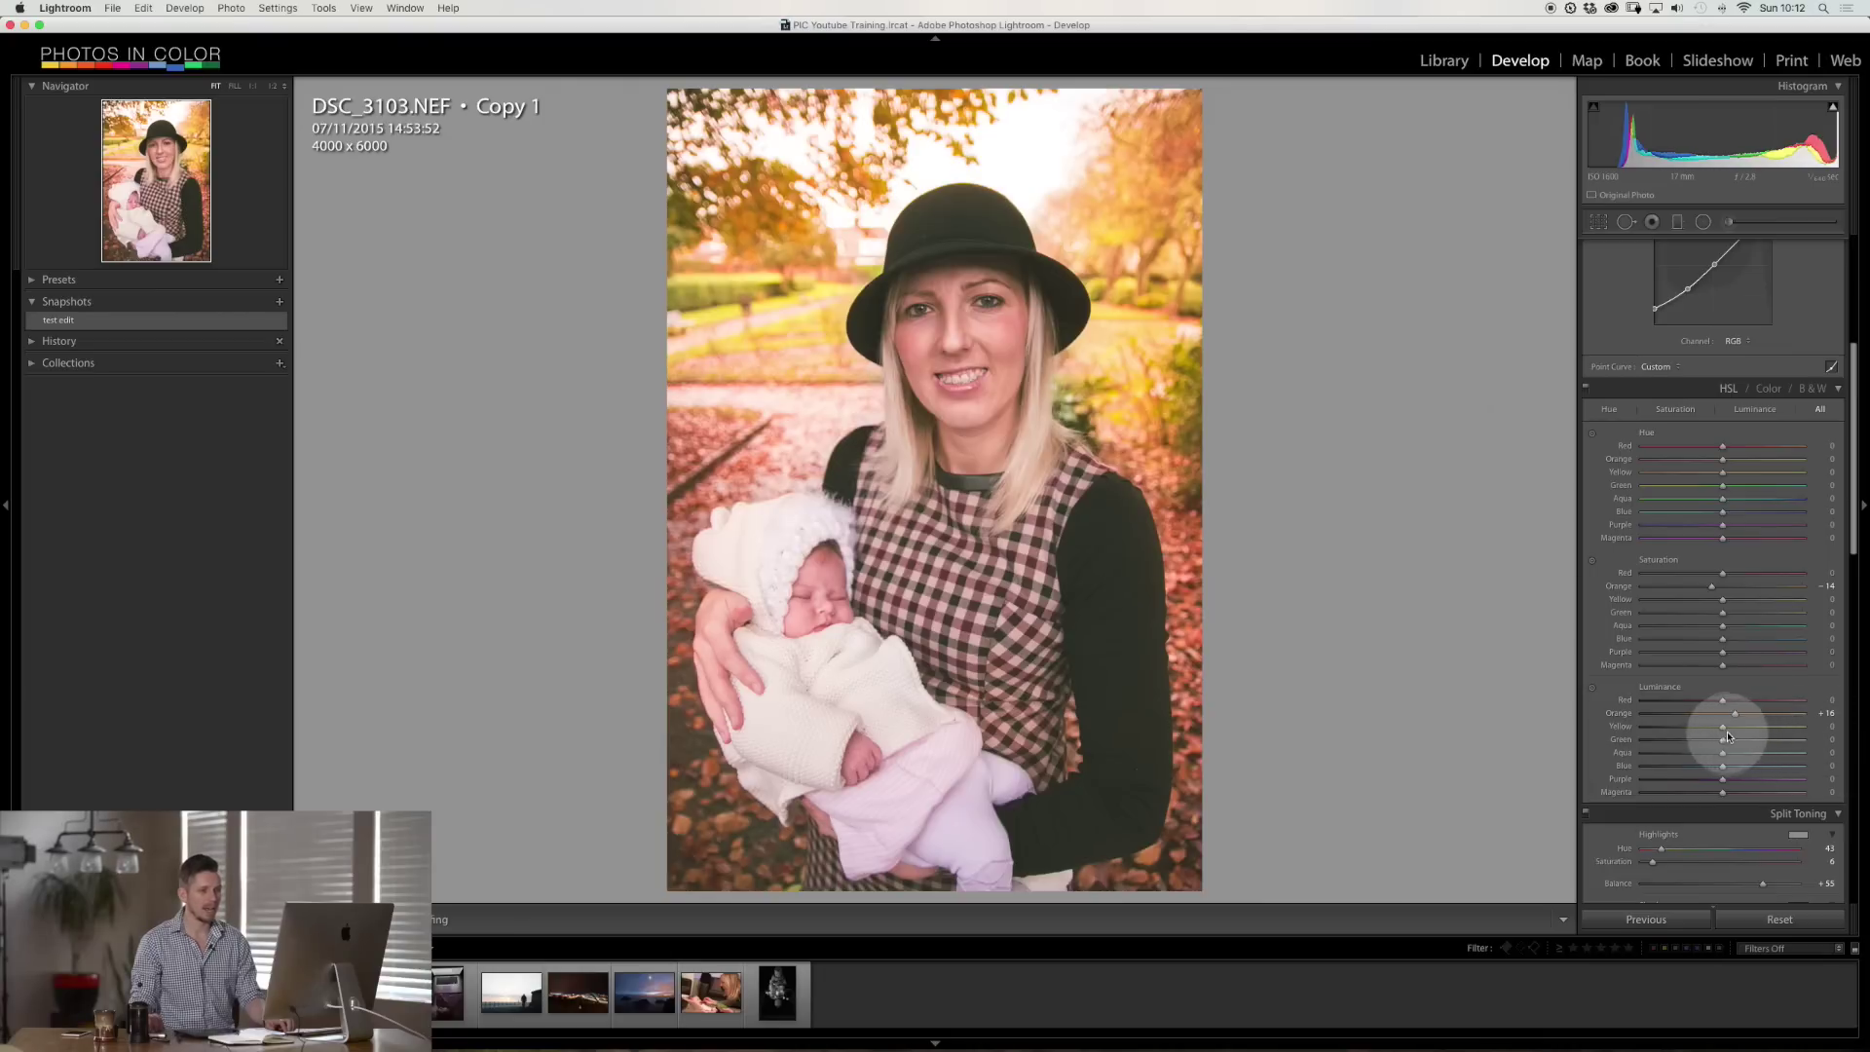
drag(1727, 728, 1728, 729)
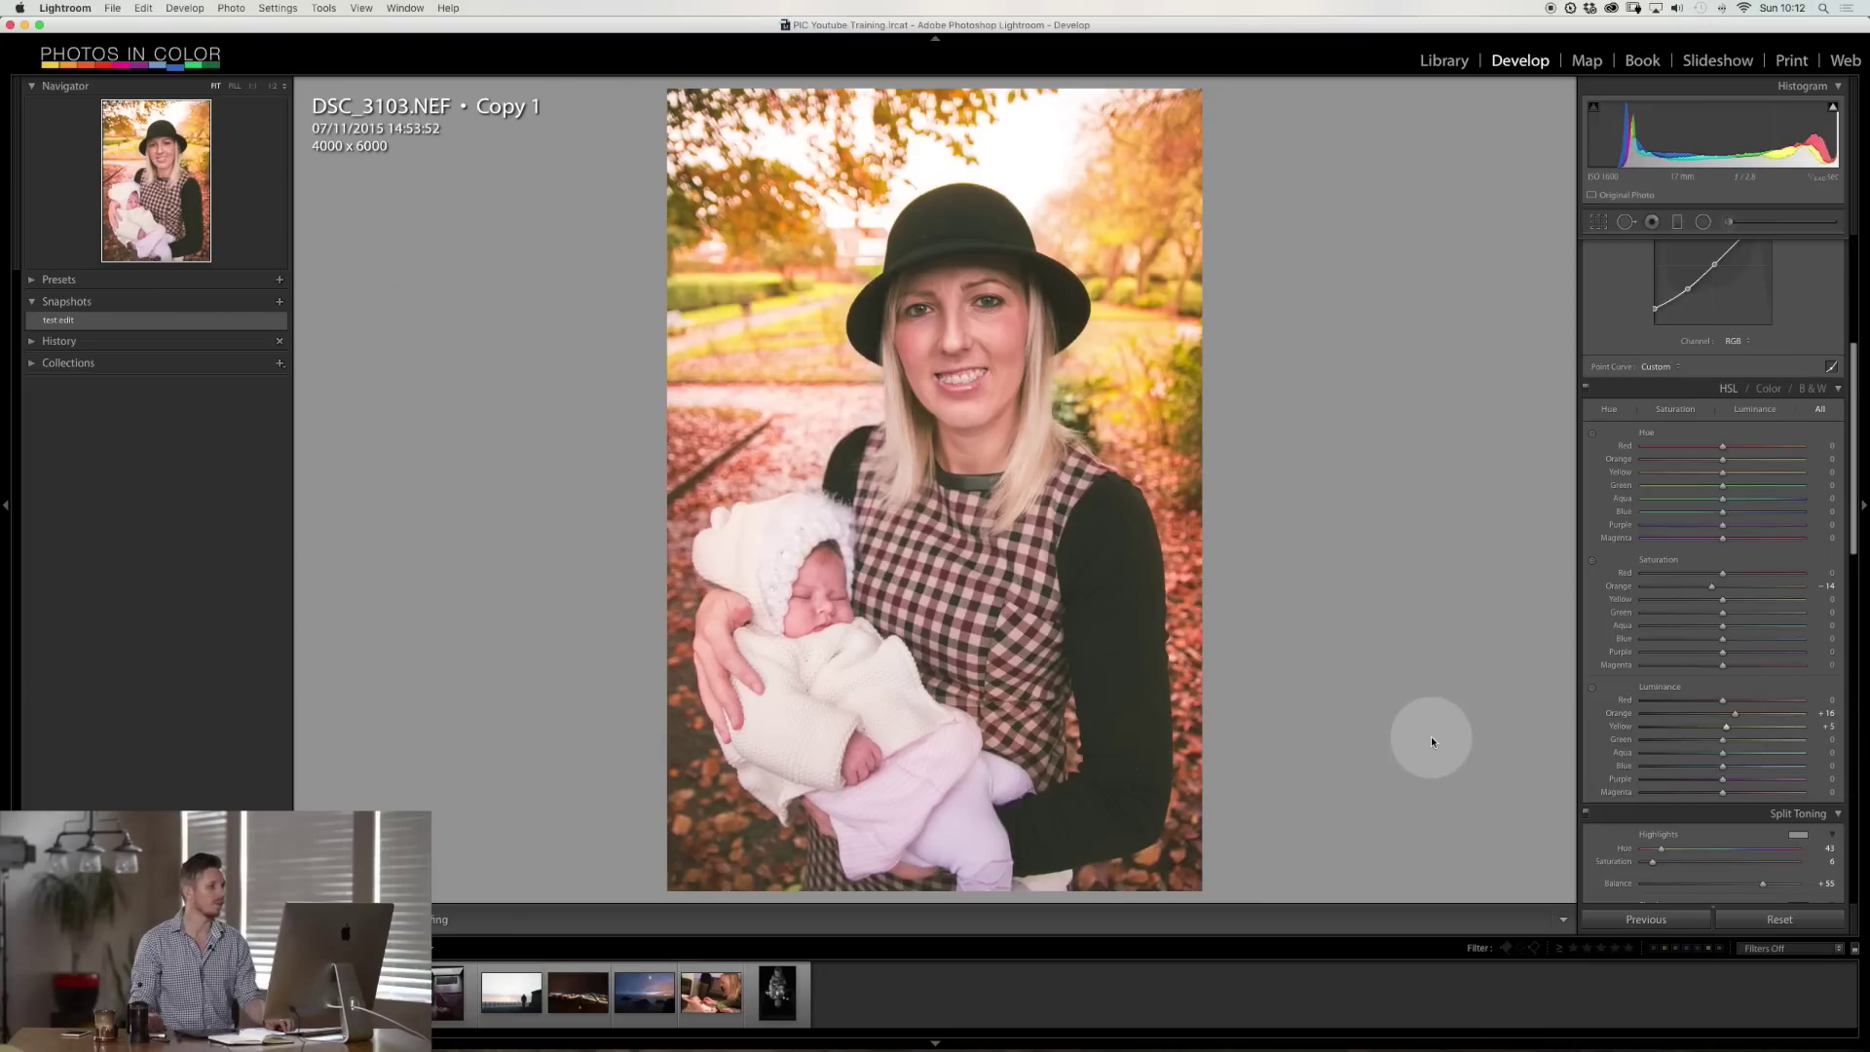
- Try a post-crop vignette at Amount -42 to darken the edges
scroll(1711, 425, down, 5)
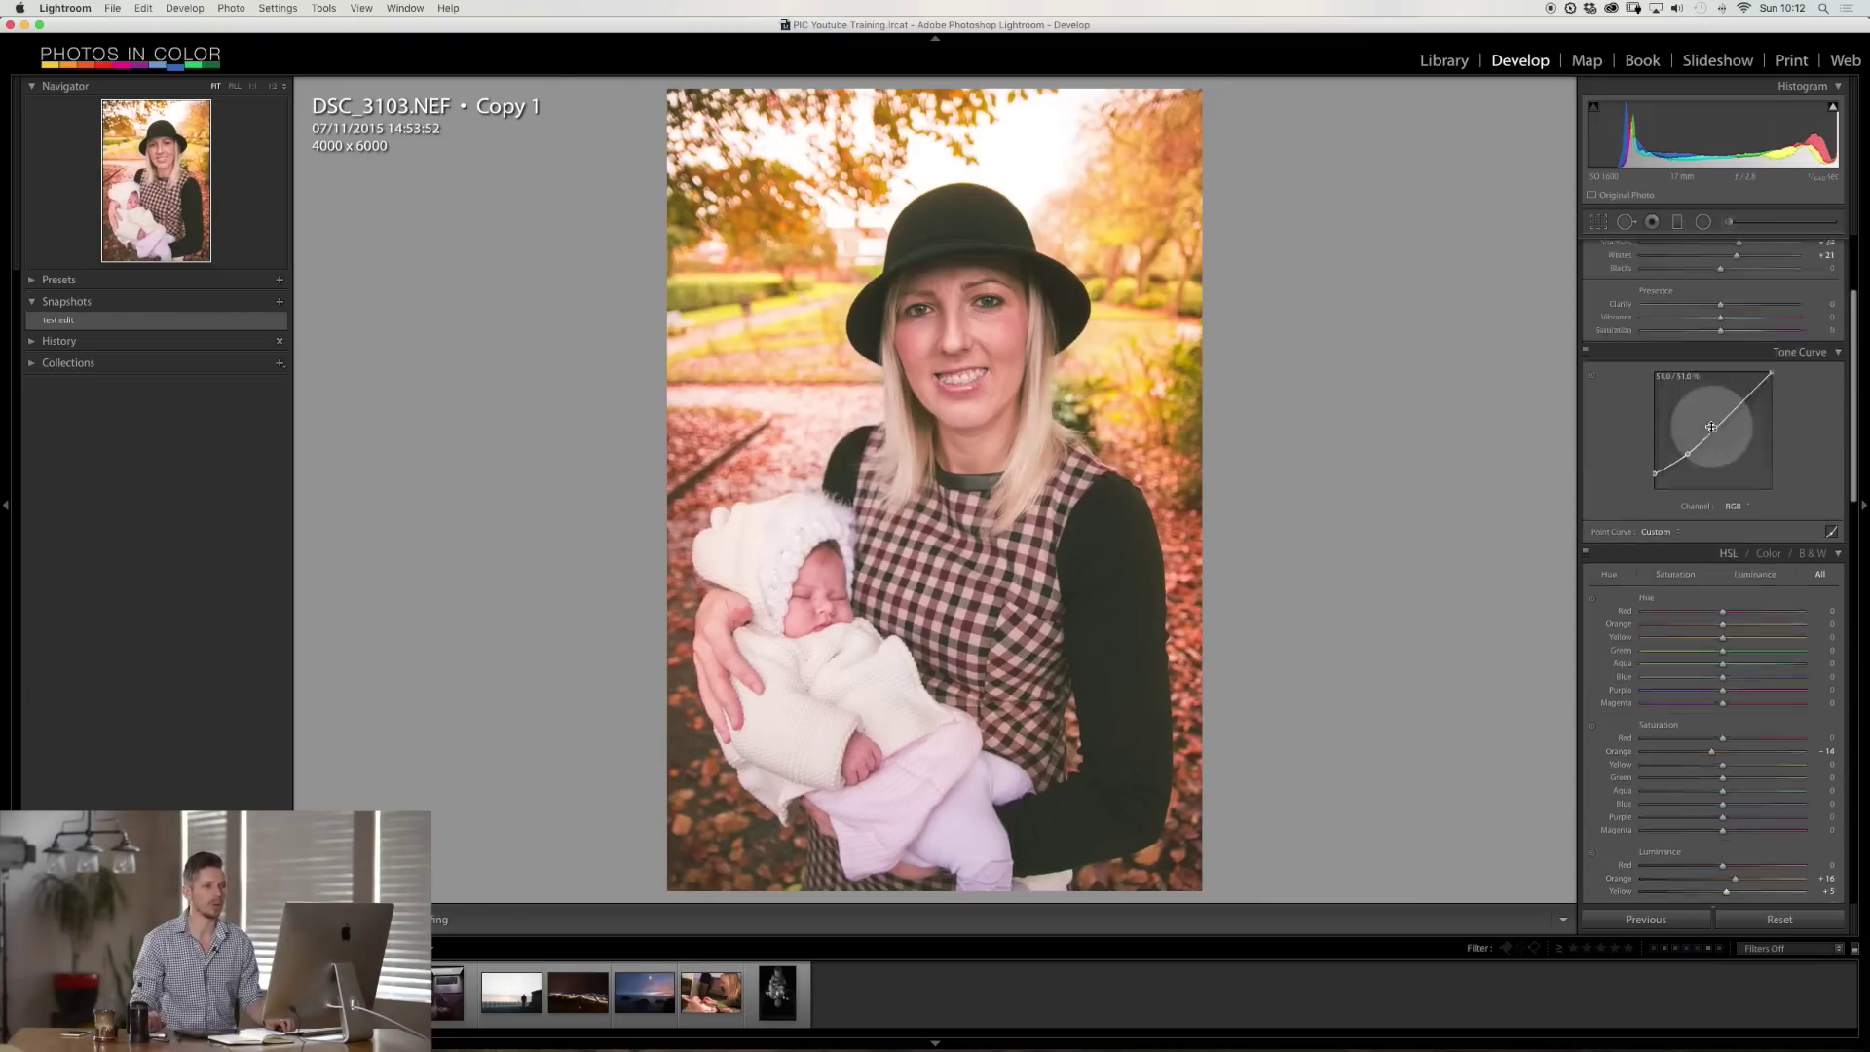
scroll(1711, 425, down, 15)
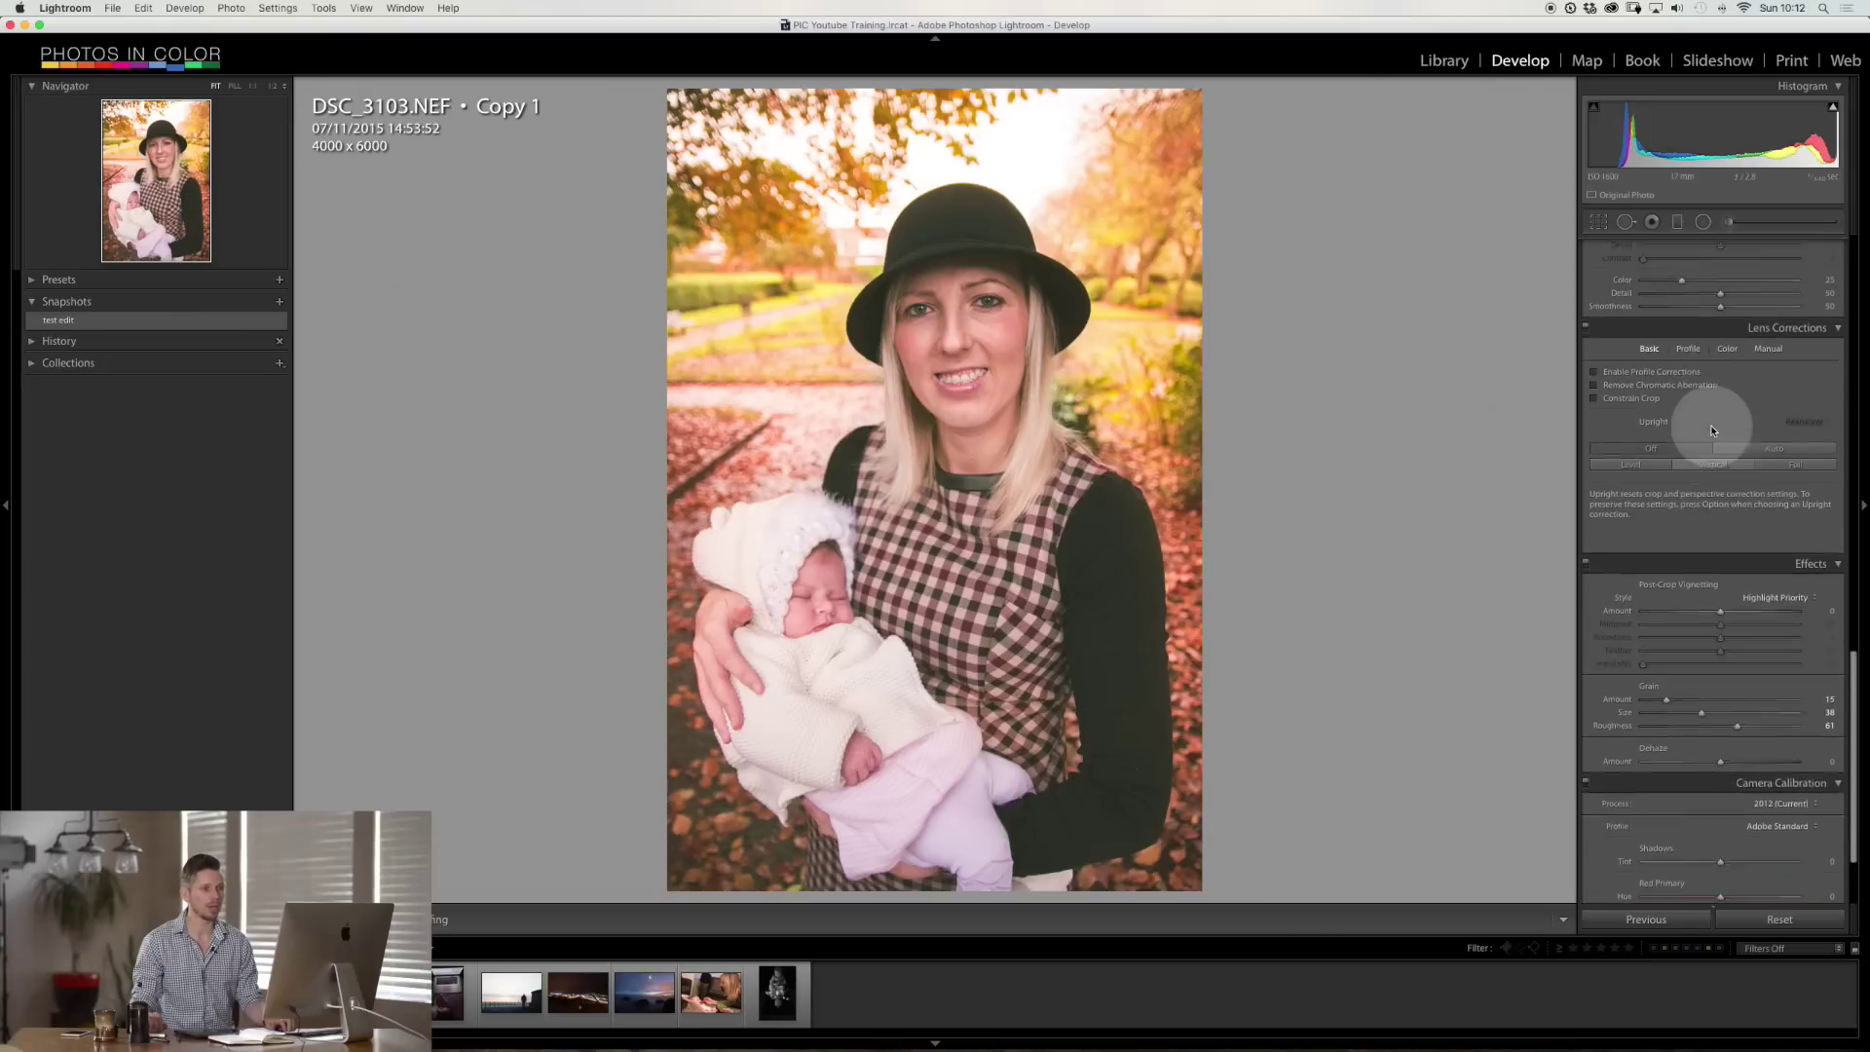
scroll(1776, 510, down, 10)
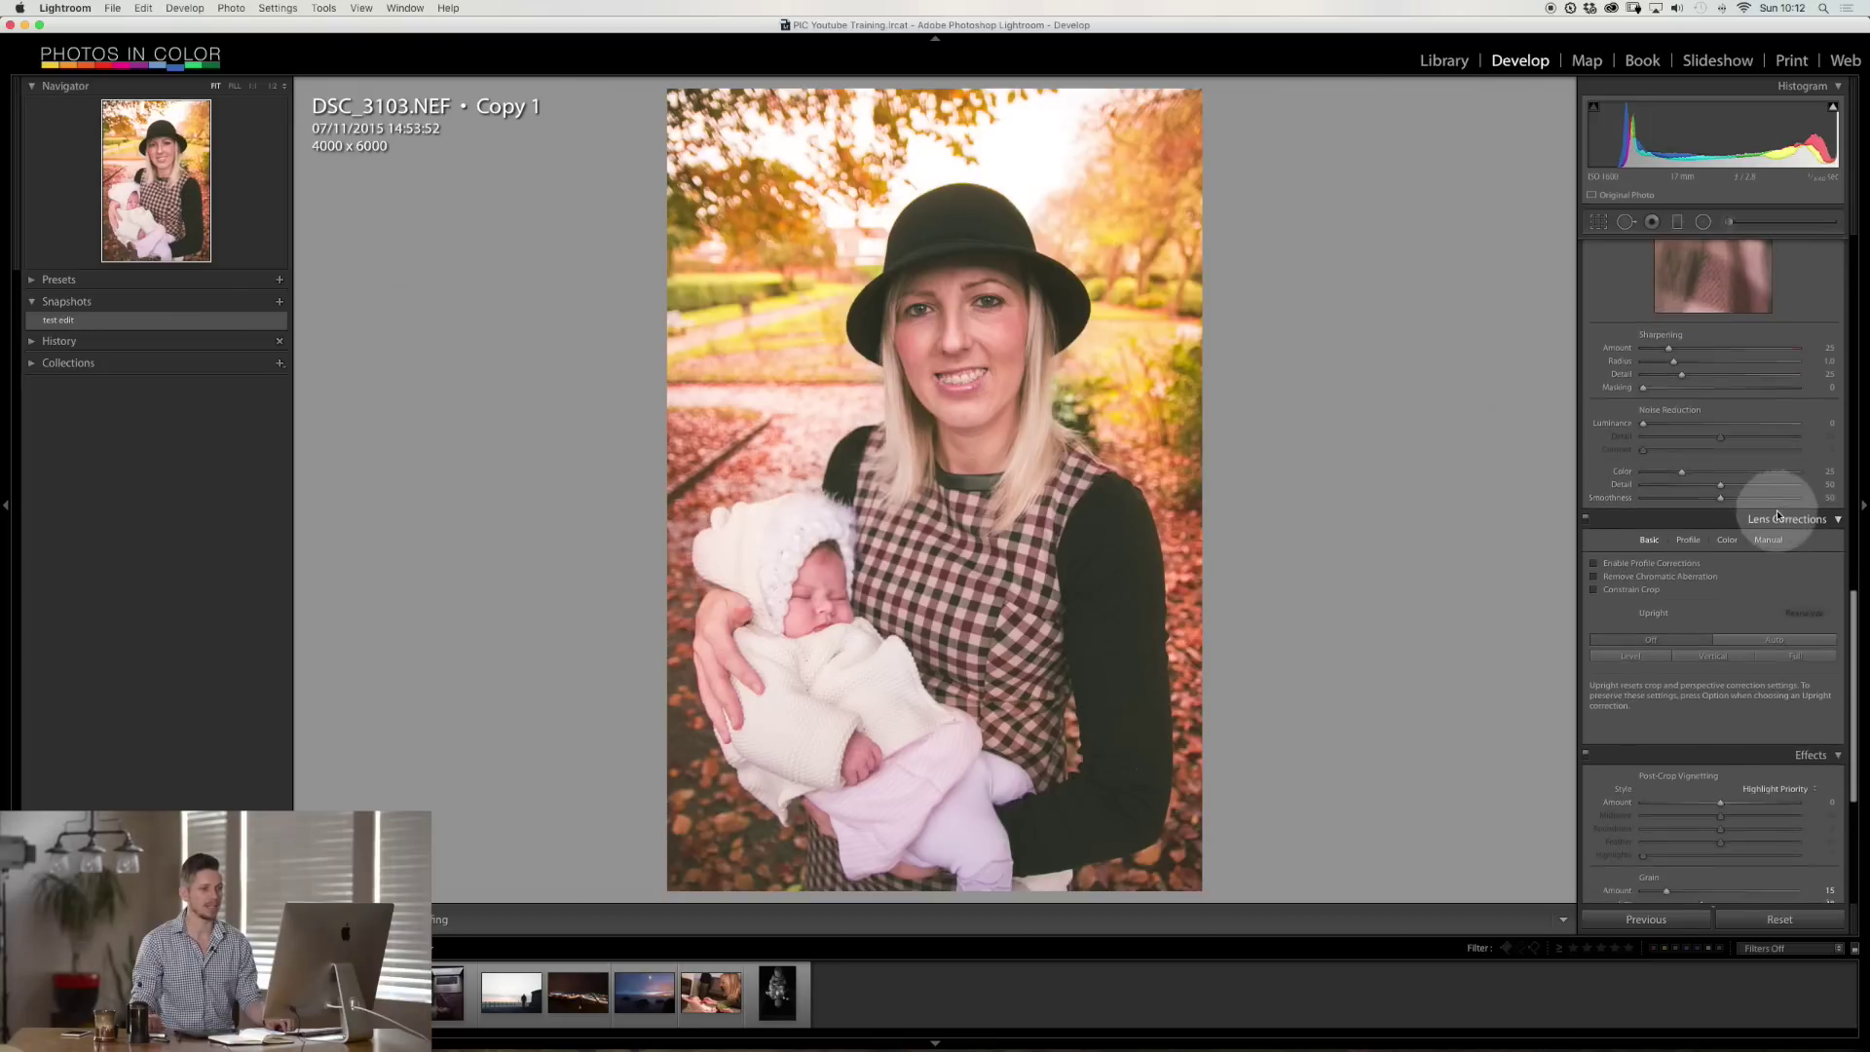
drag(1776, 510, 1687, 500)
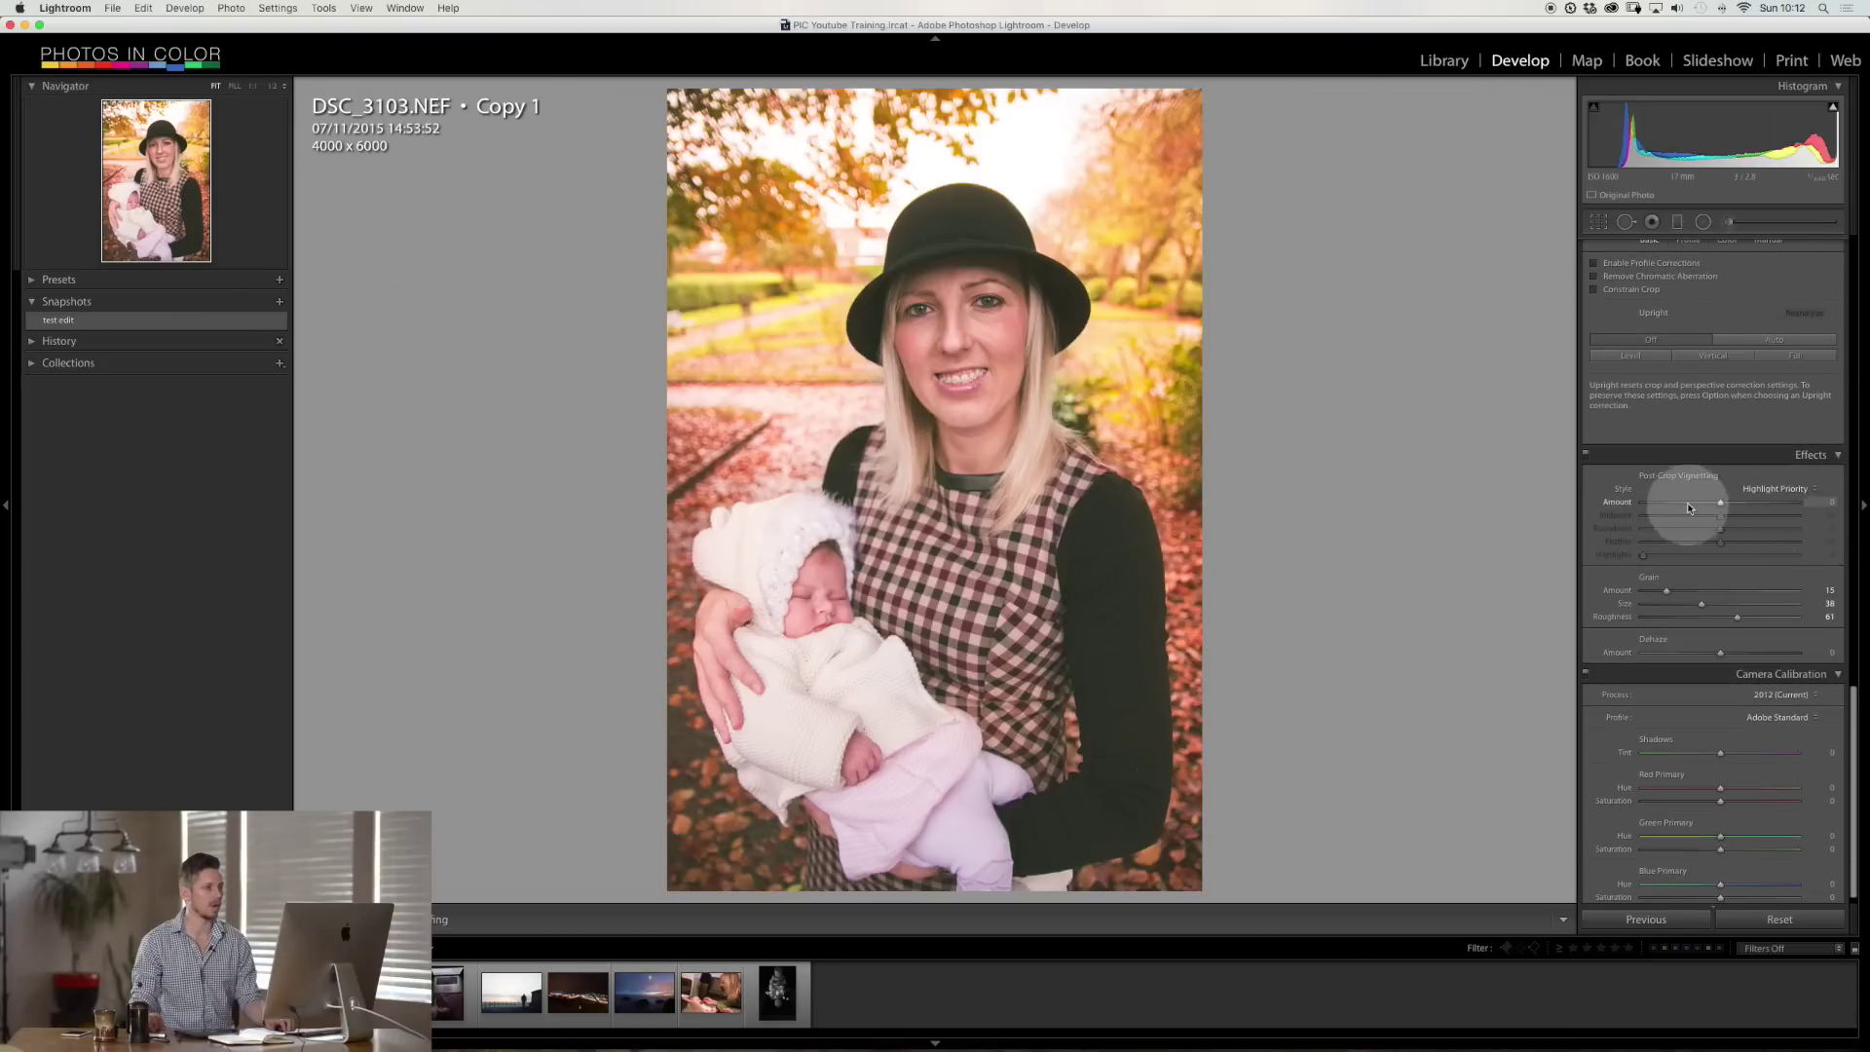
click(1358, 303)
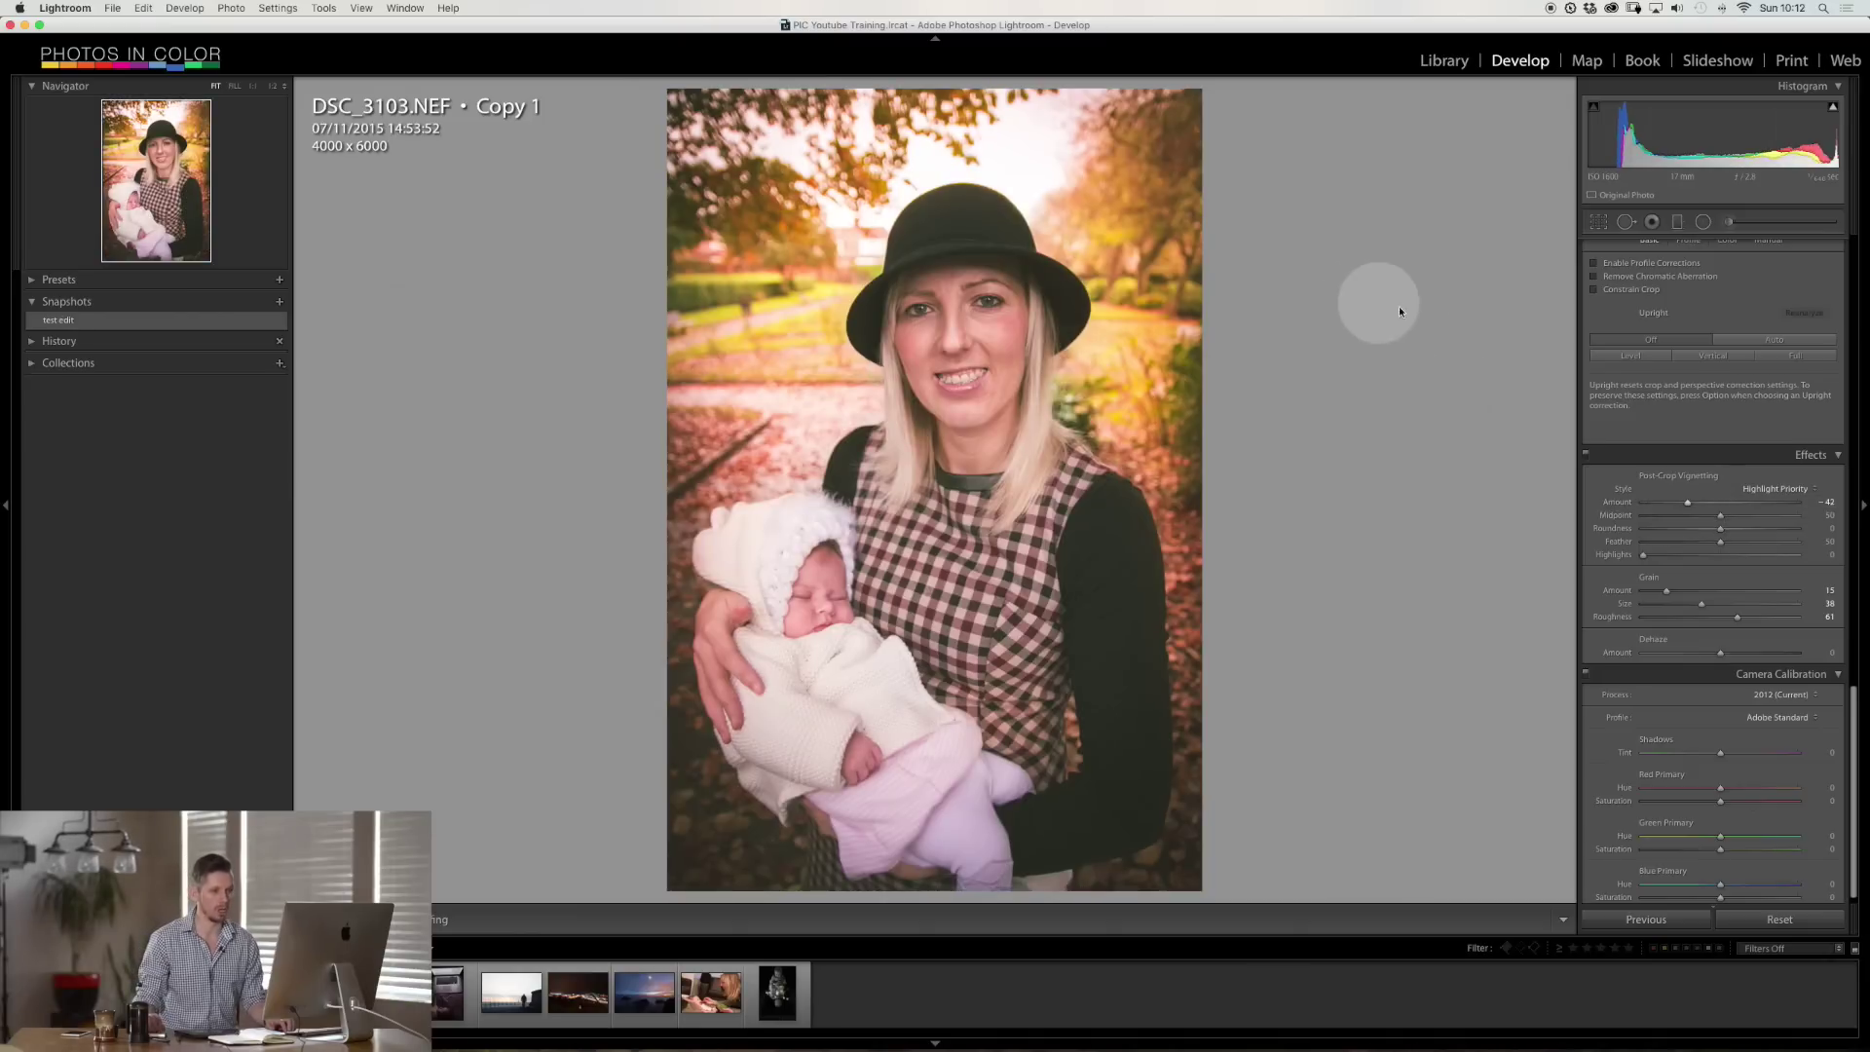
- Reset grain and set its Amount to 25, then reset the vignette Amount
double_click(1665, 596)
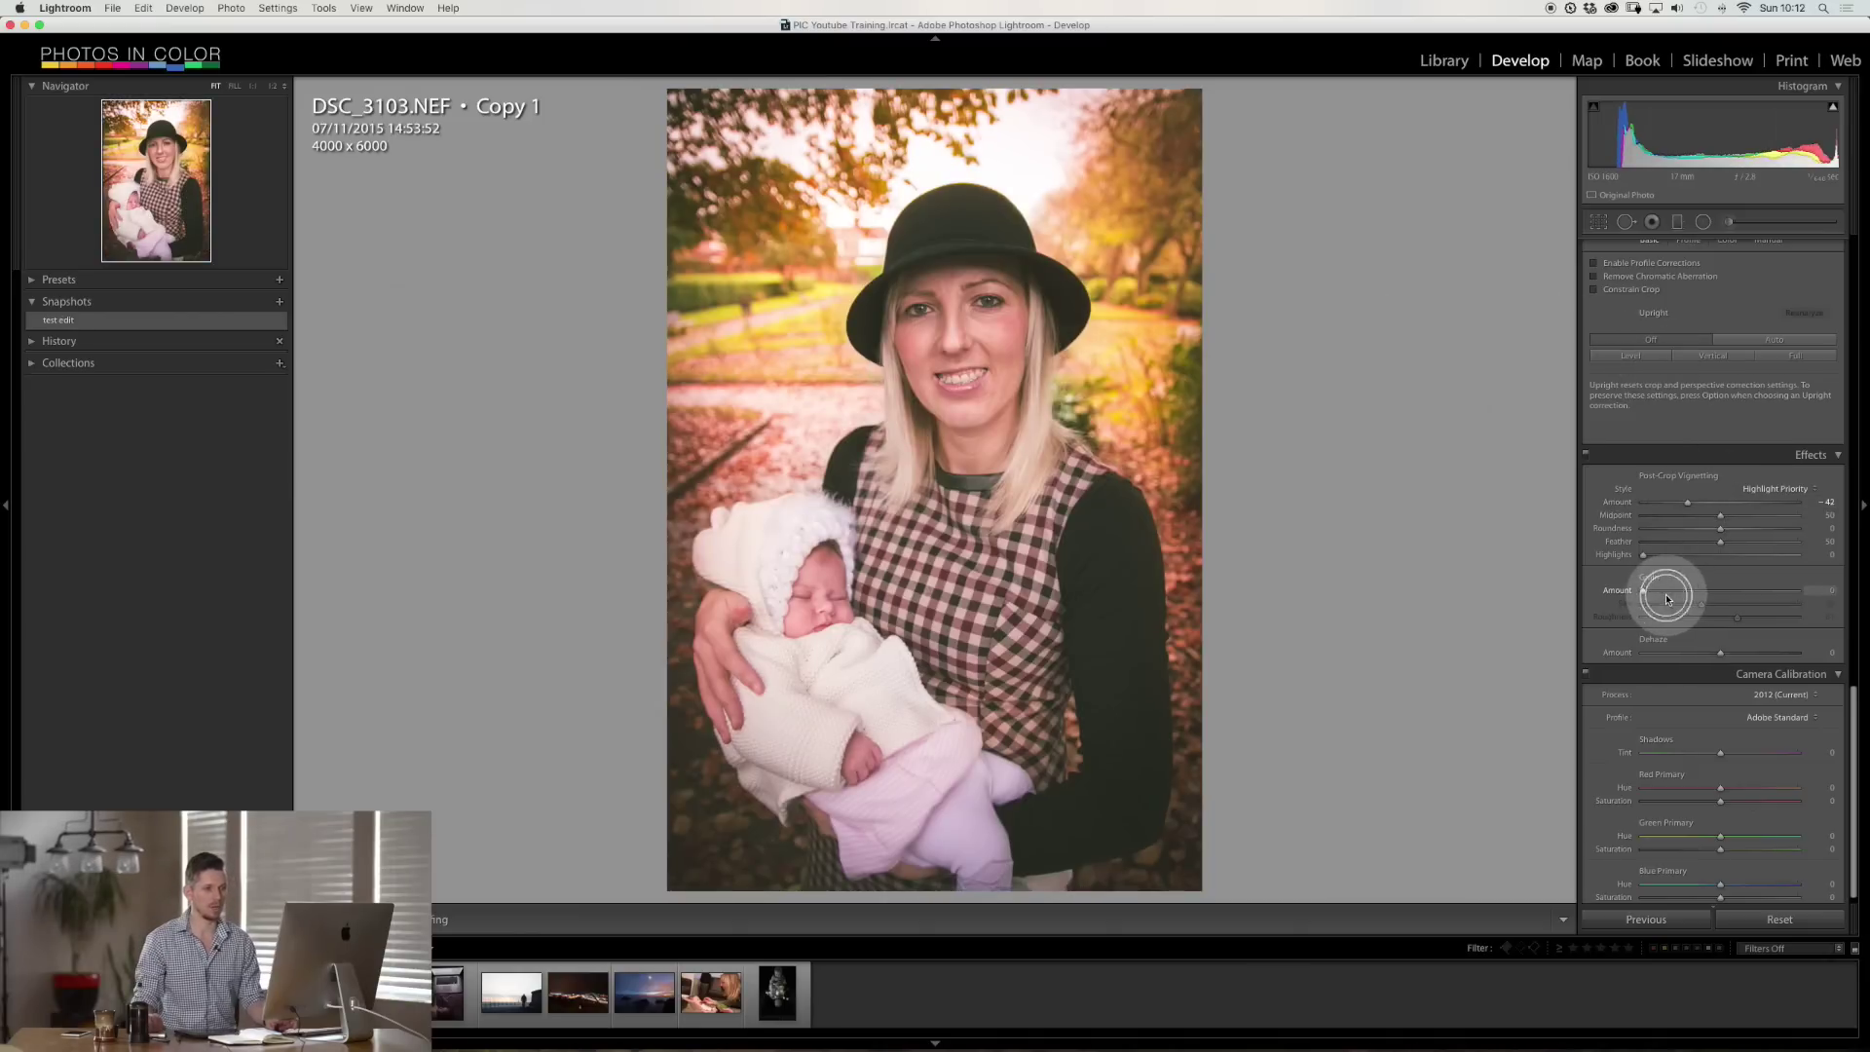
click(1649, 591)
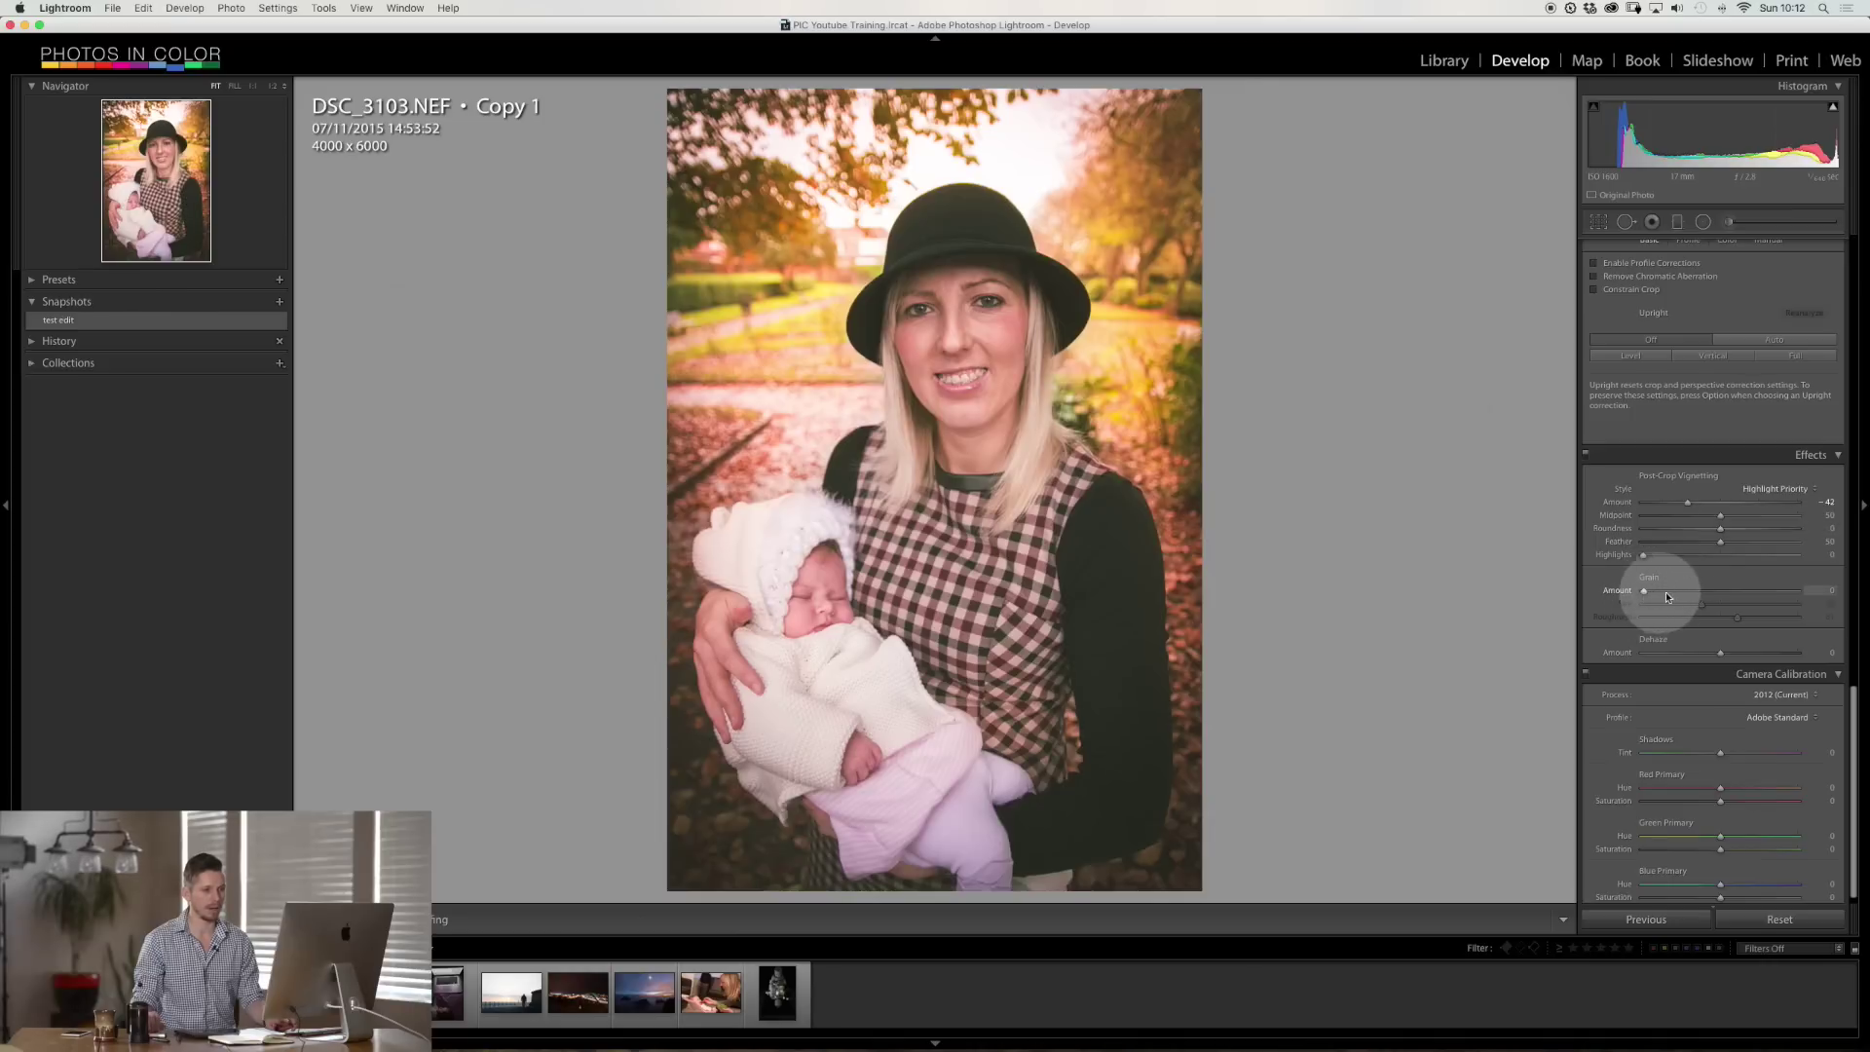
drag(1656, 592, 1680, 591)
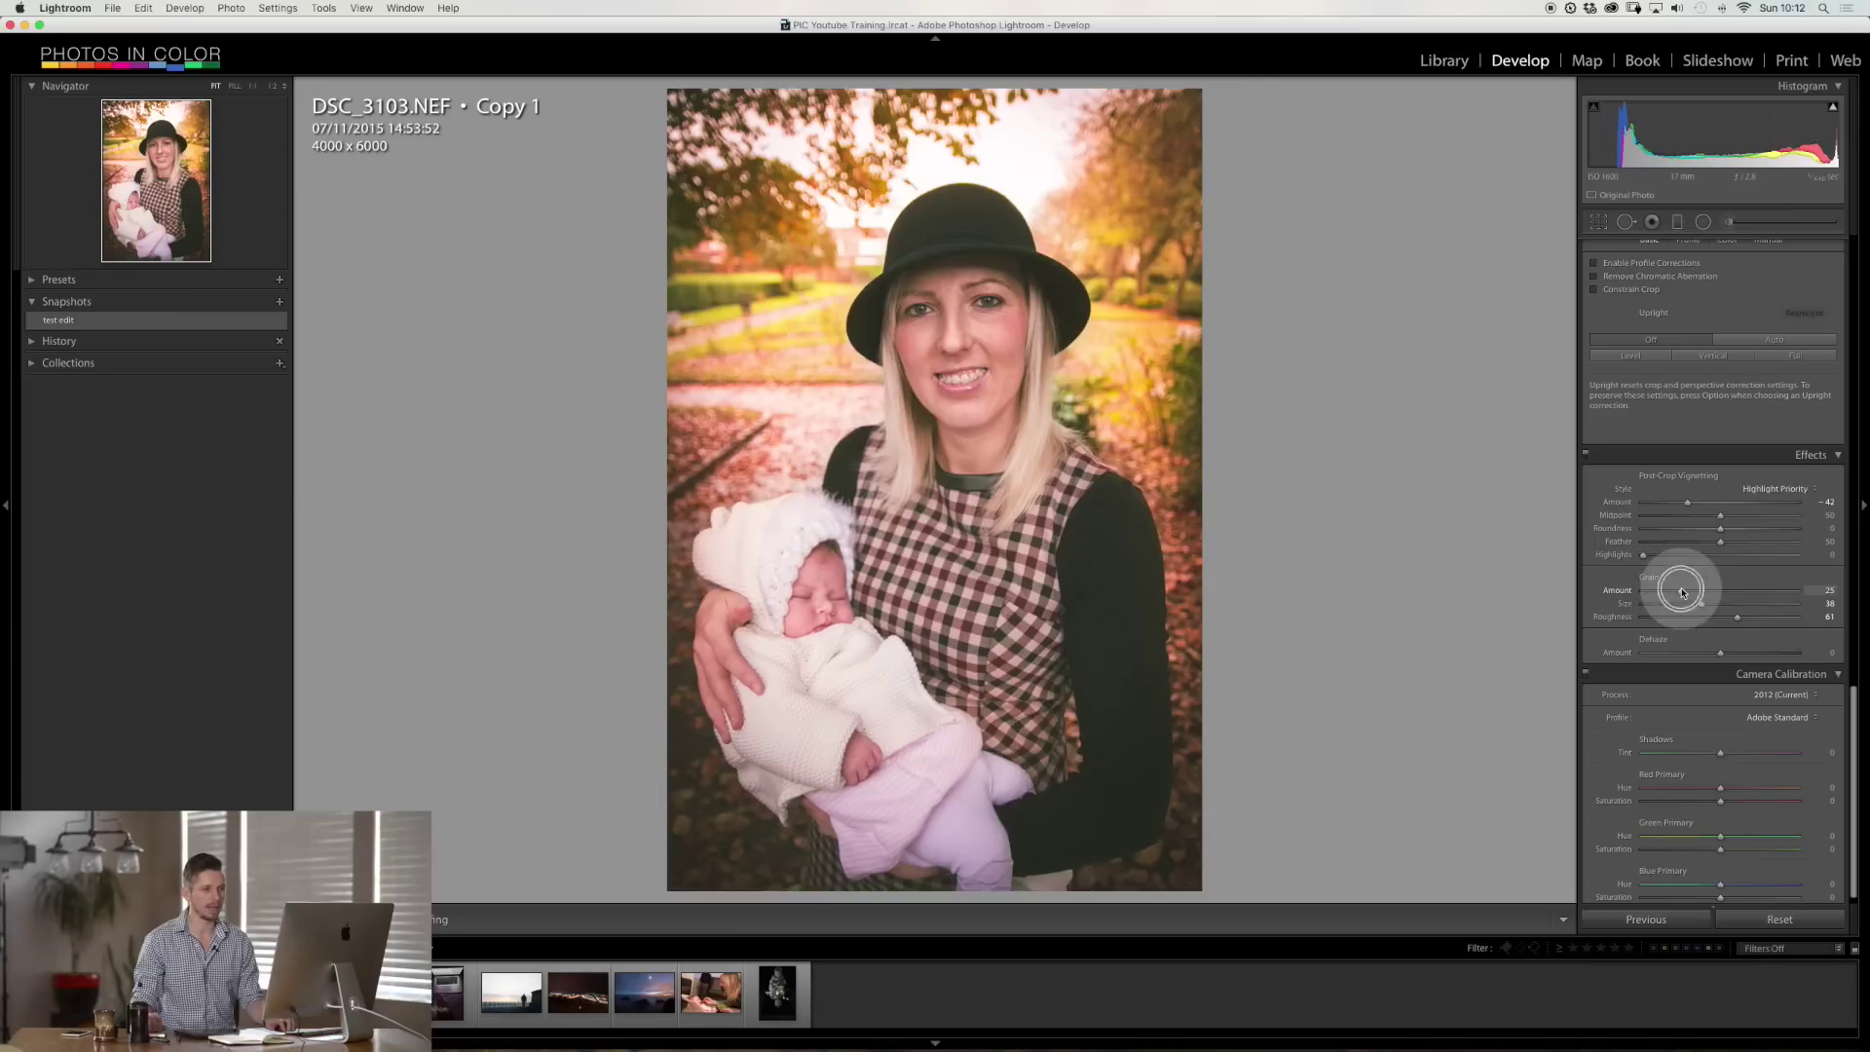
double_click(1690, 504)
scroll(1710, 475, up, 10)
- Draw a radial filter ellipse around the woman
click(1684, 255)
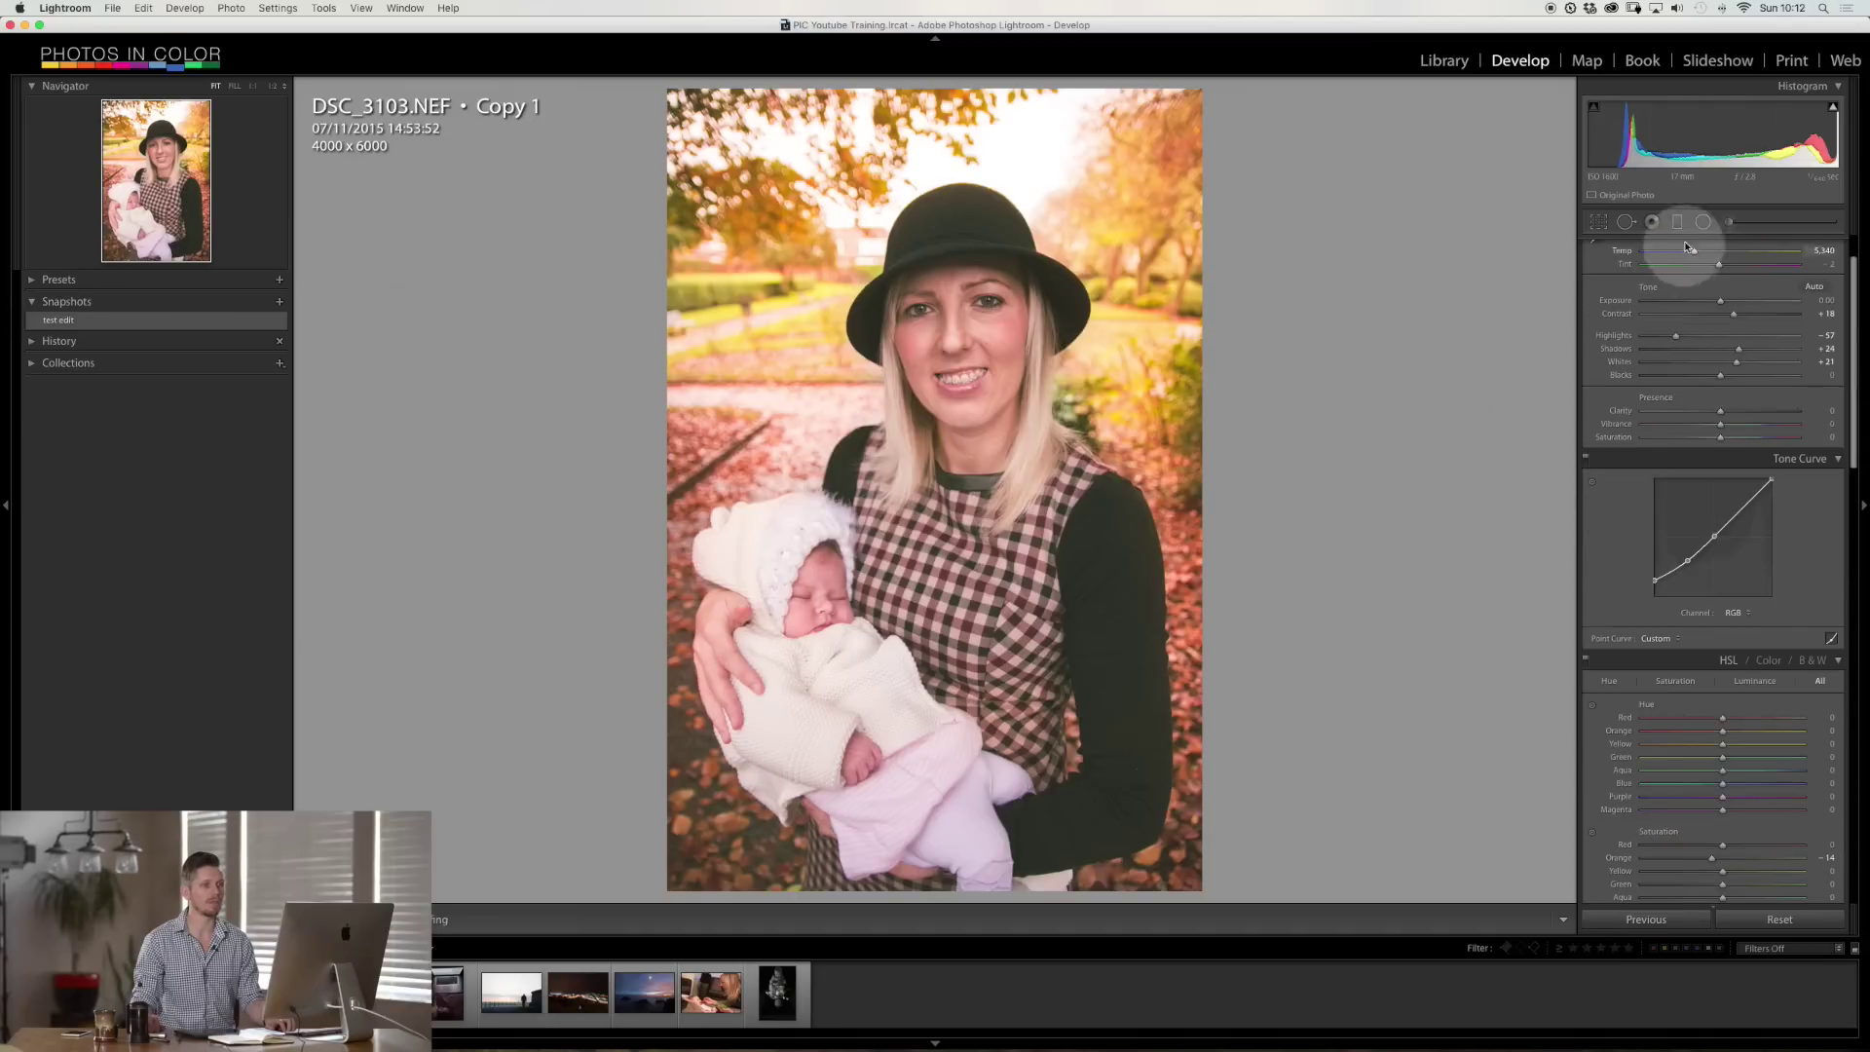
click(1702, 222)
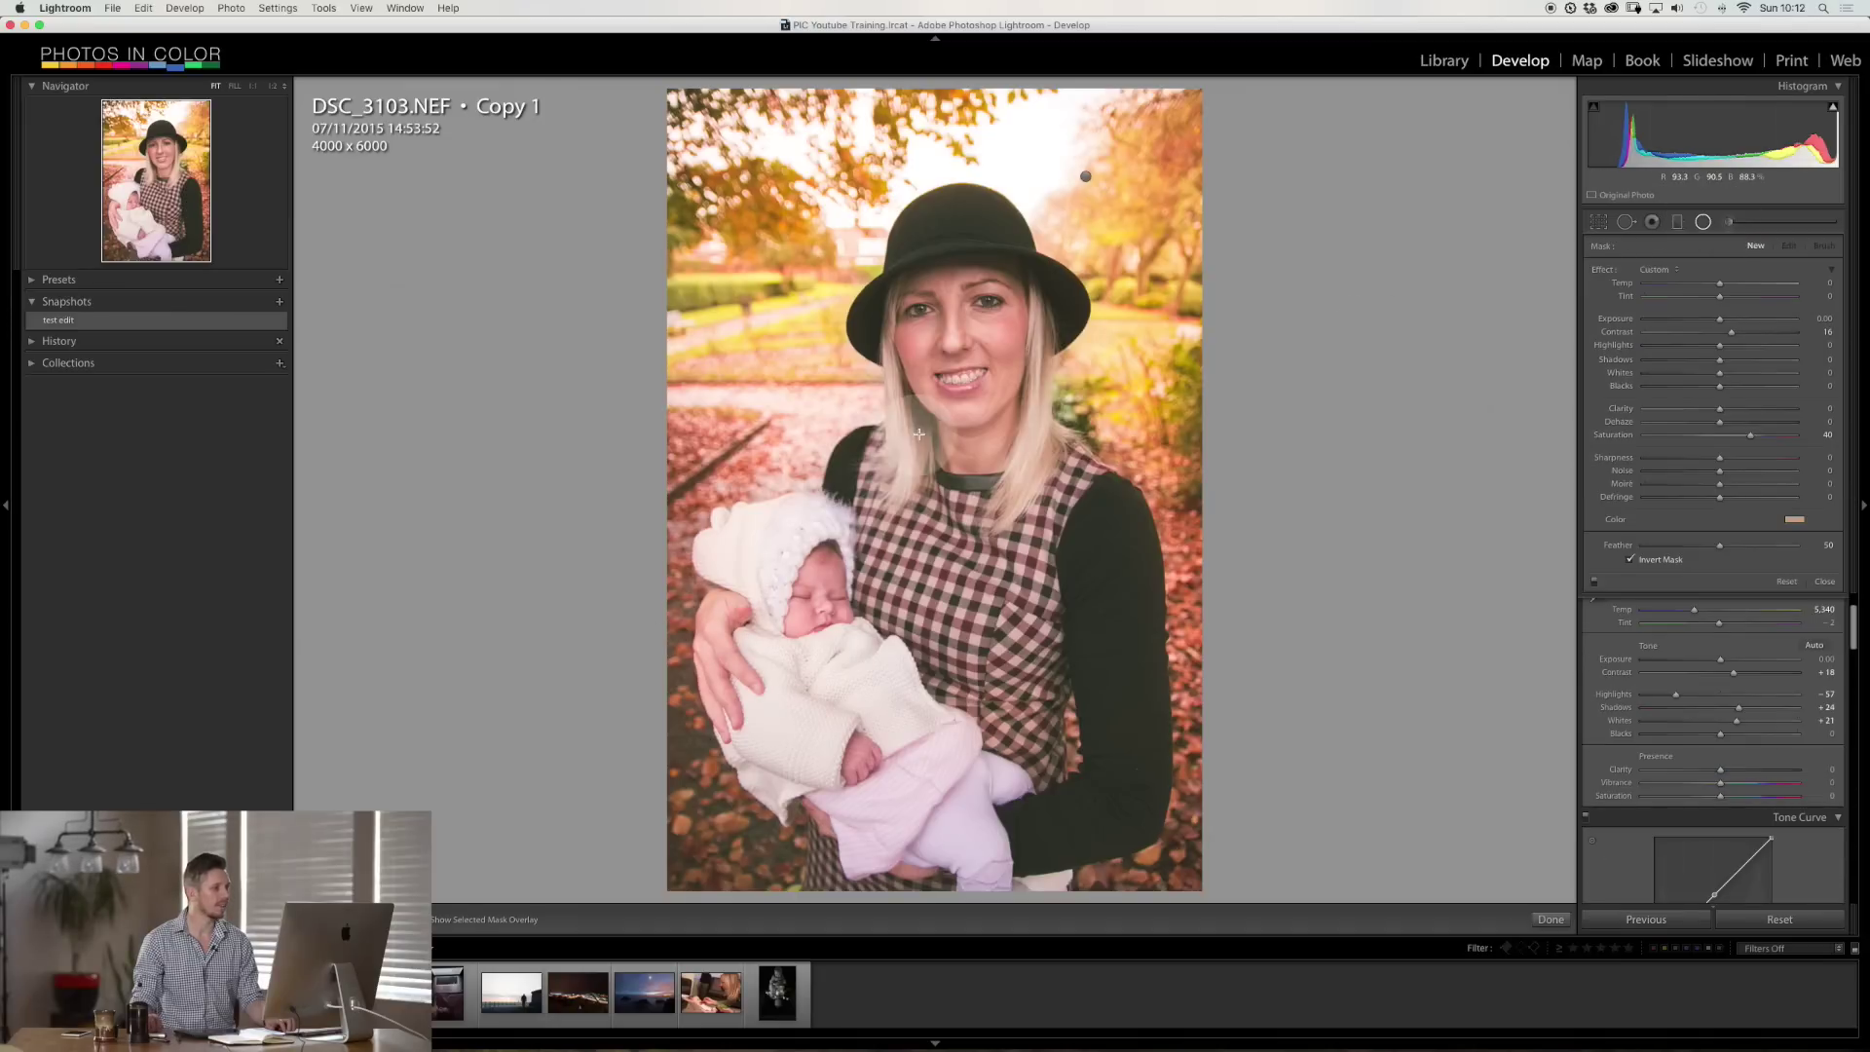
drag(921, 462, 1298, 893)
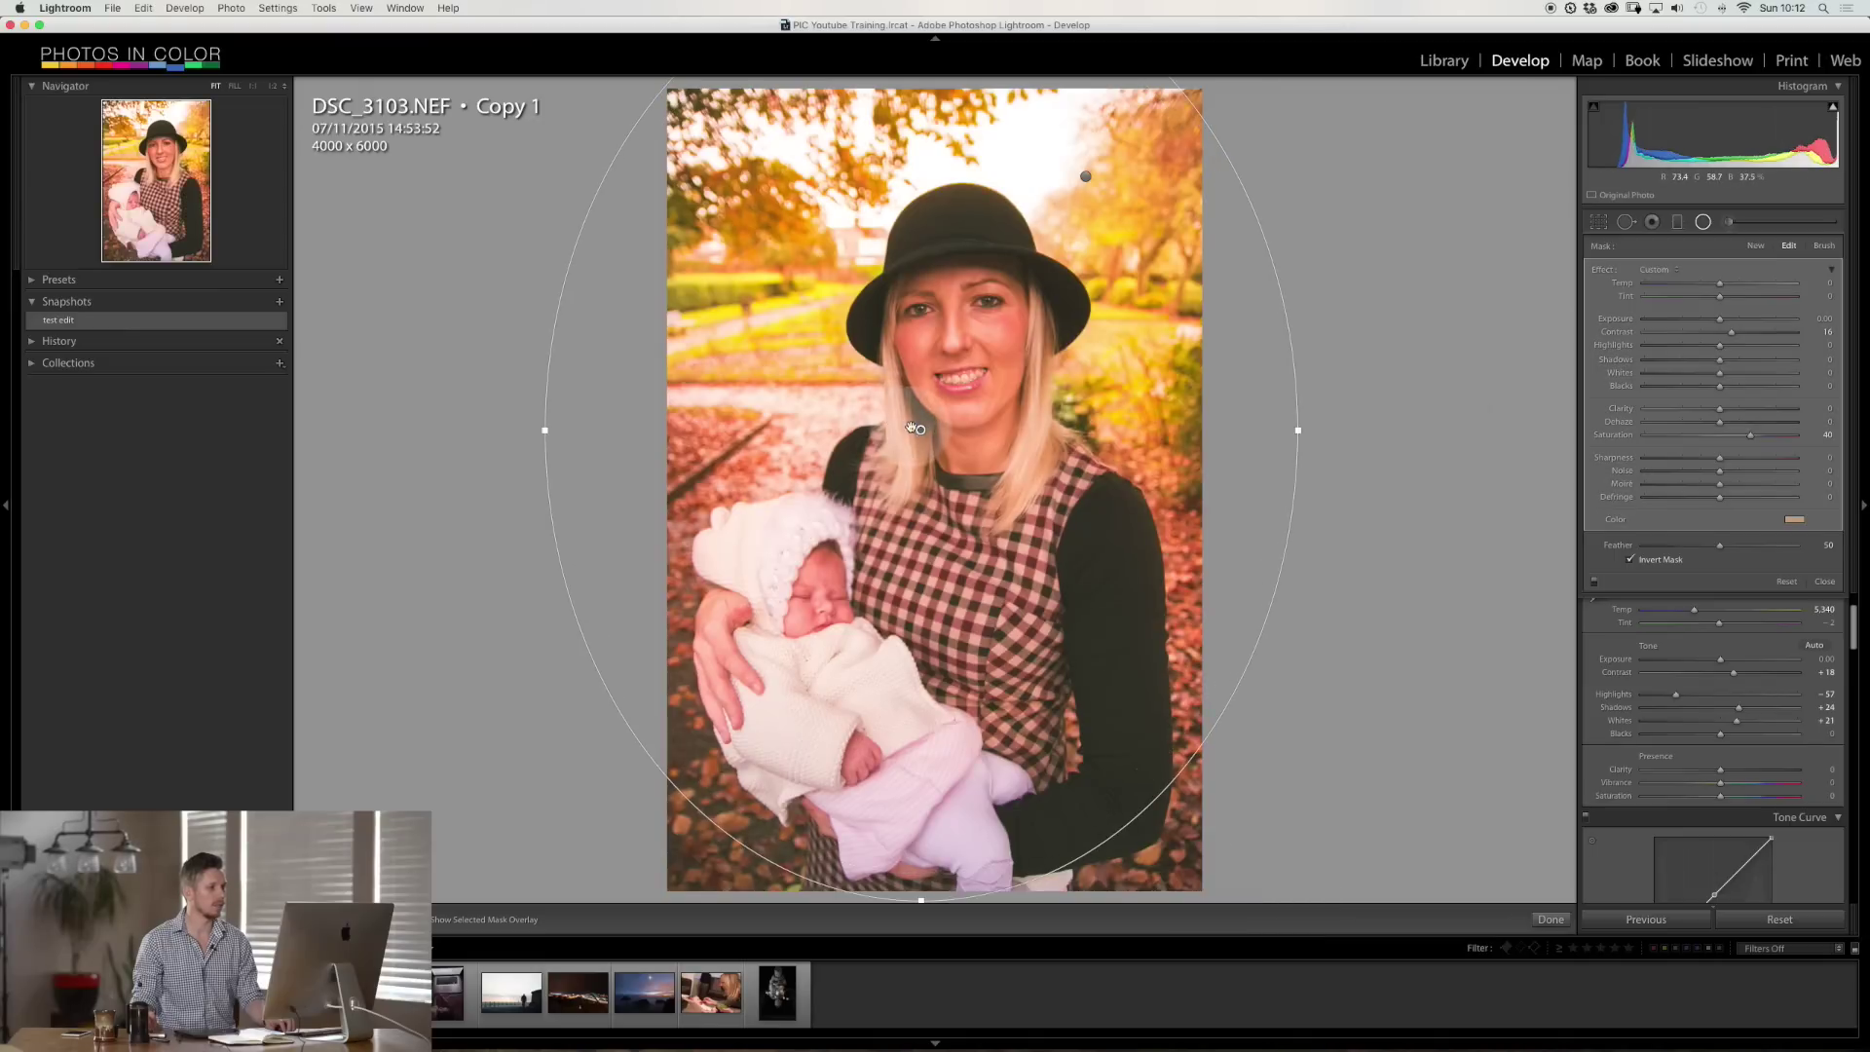
drag(921, 430, 927, 430)
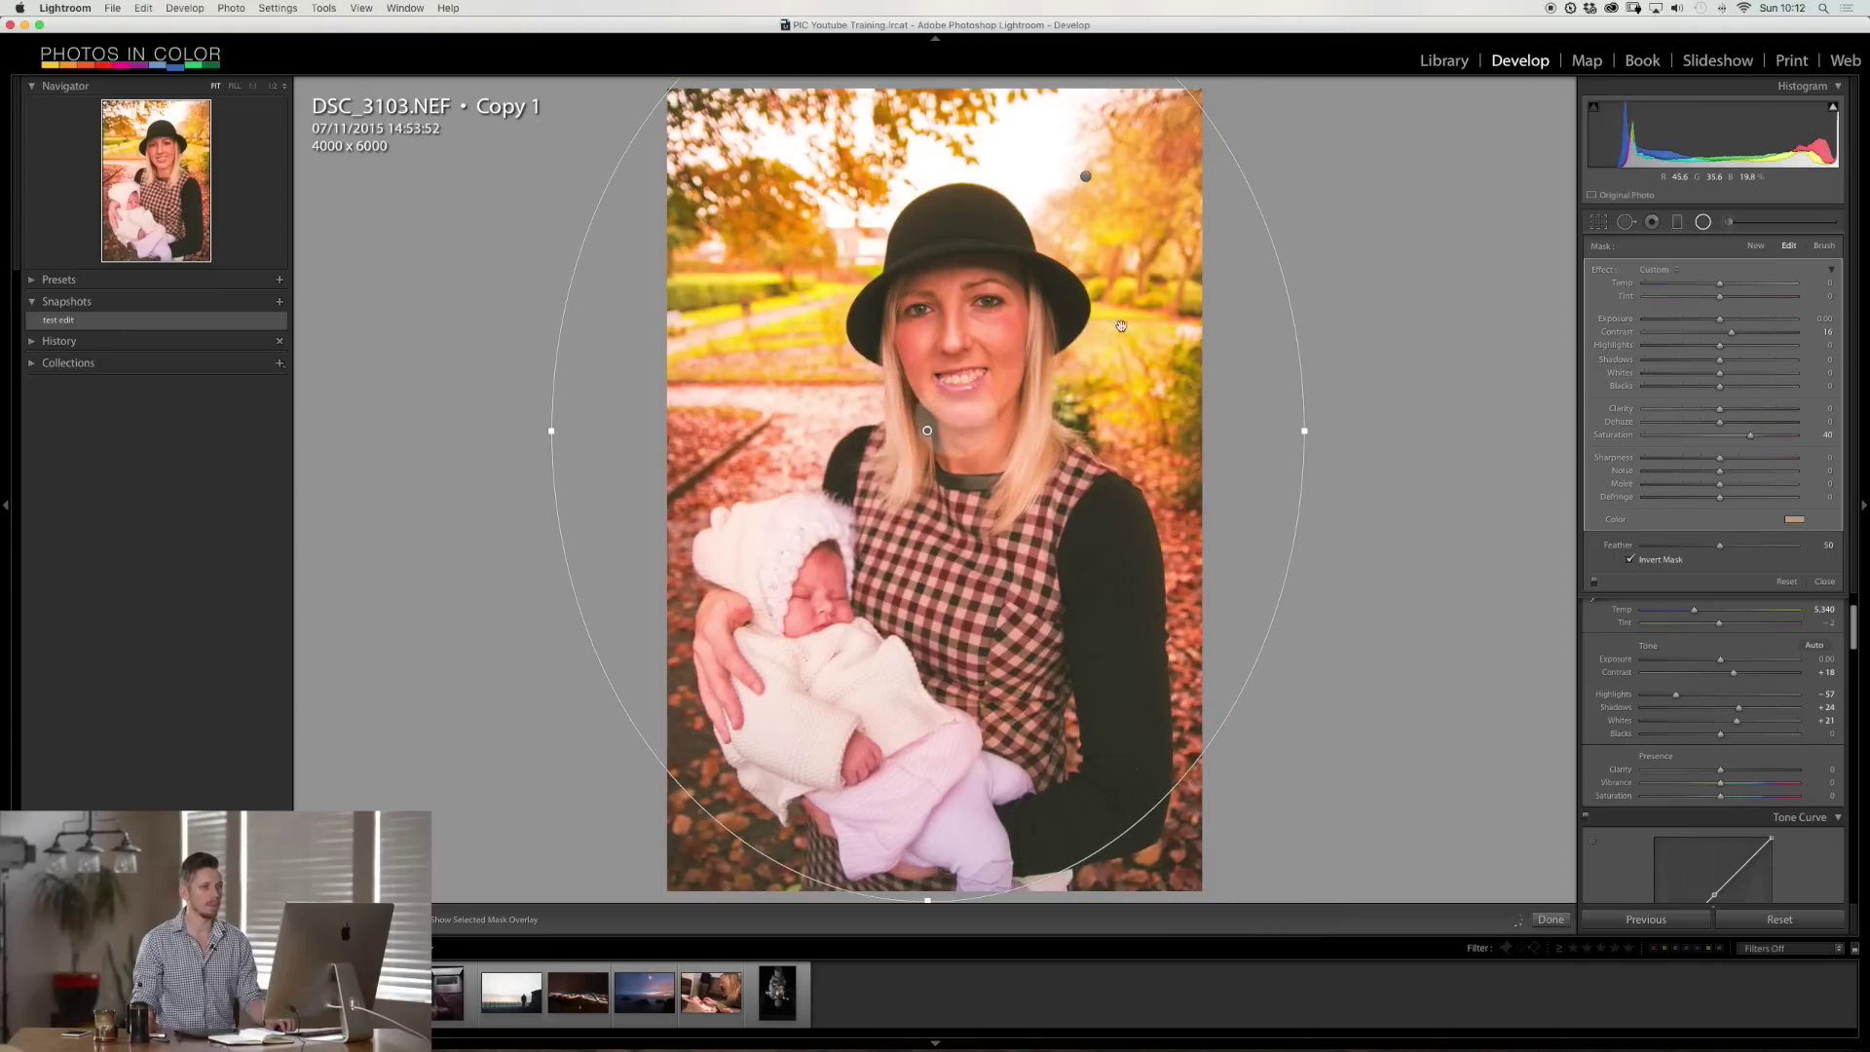
- Reset the filter's effects, set Exposure -0.53 and Shadows -24, and invert the mask
double_click(1597, 271)
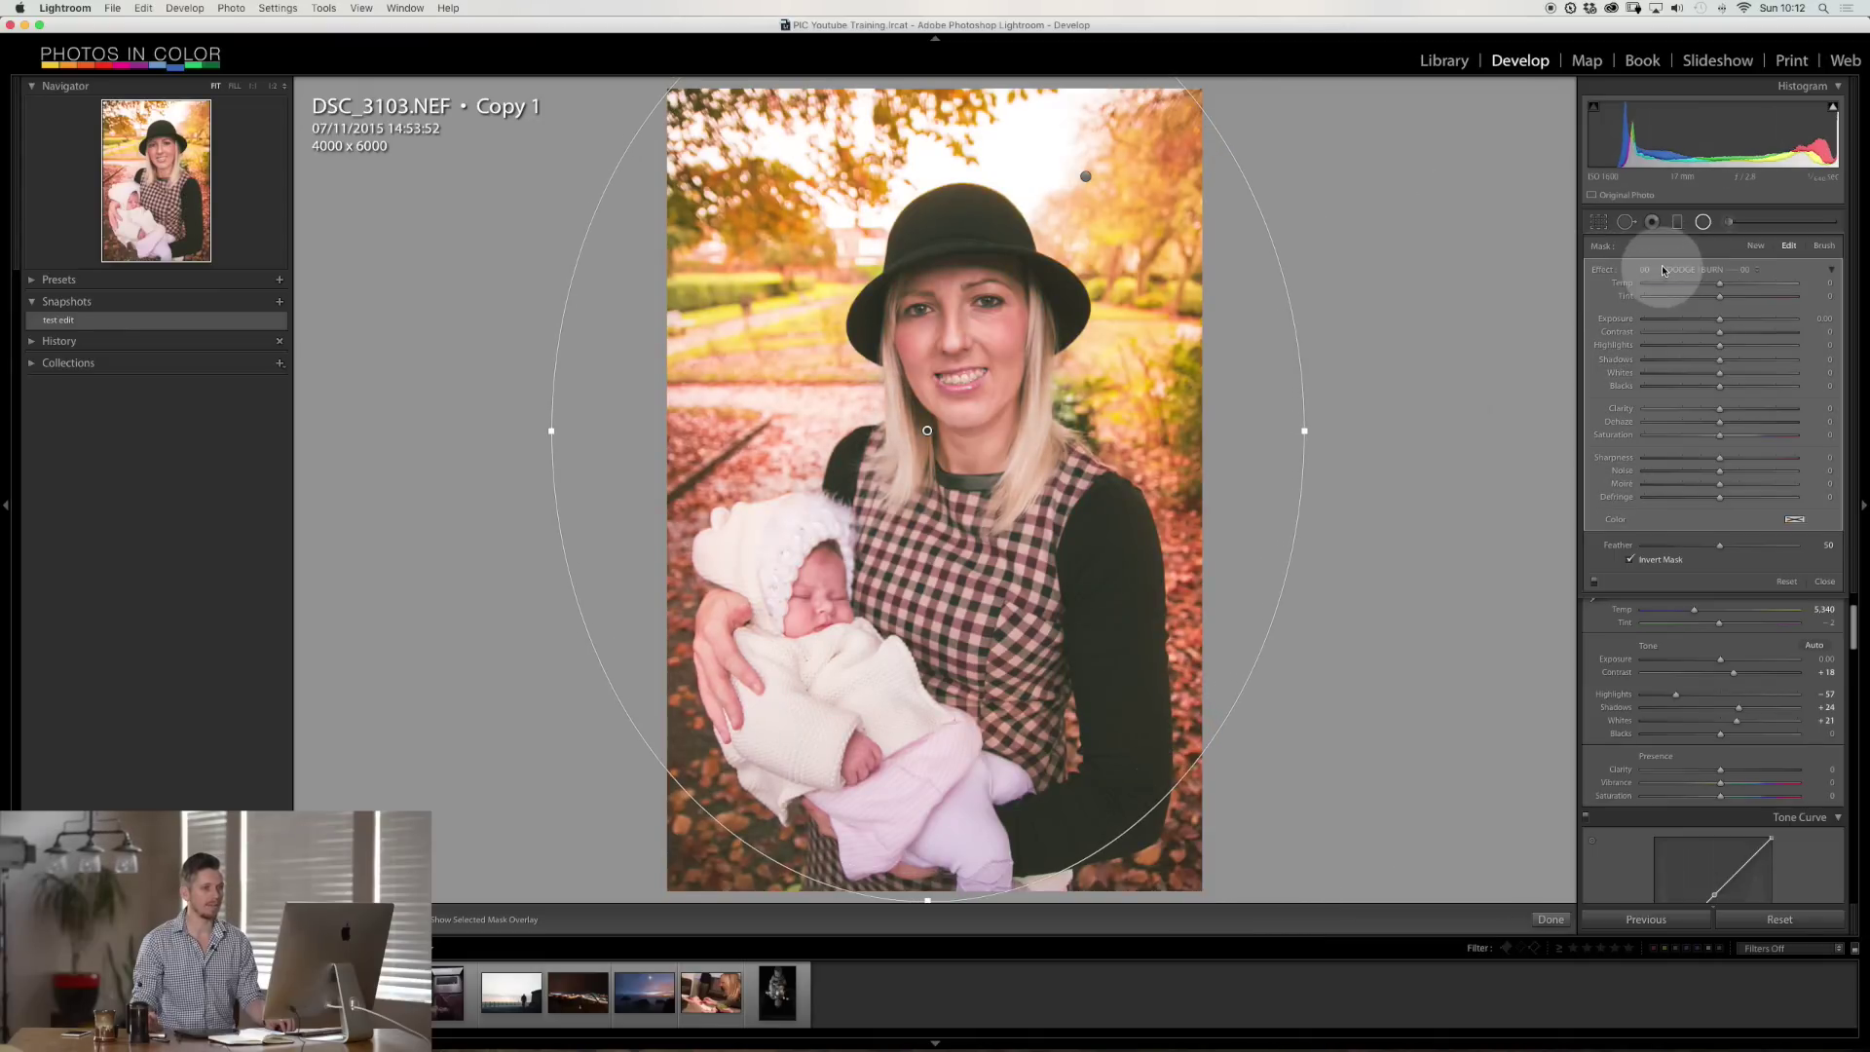
click(1702, 320)
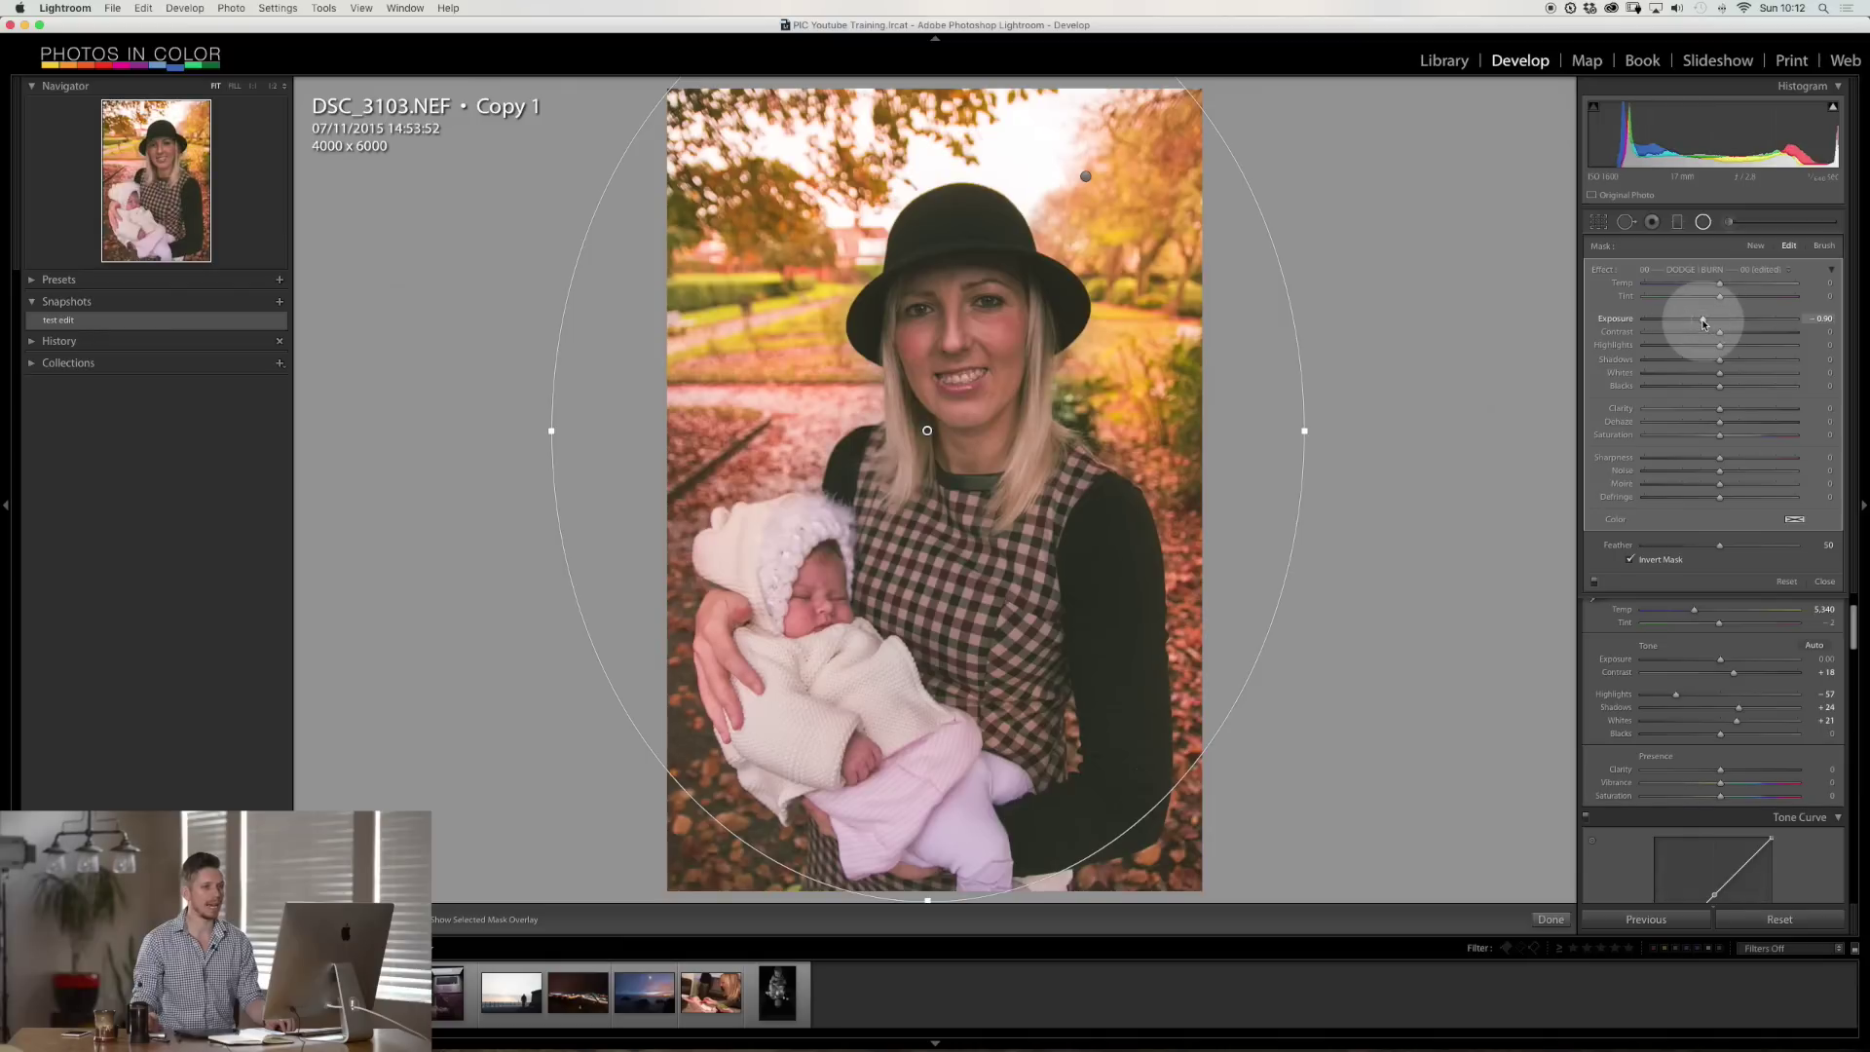
click(1631, 560)
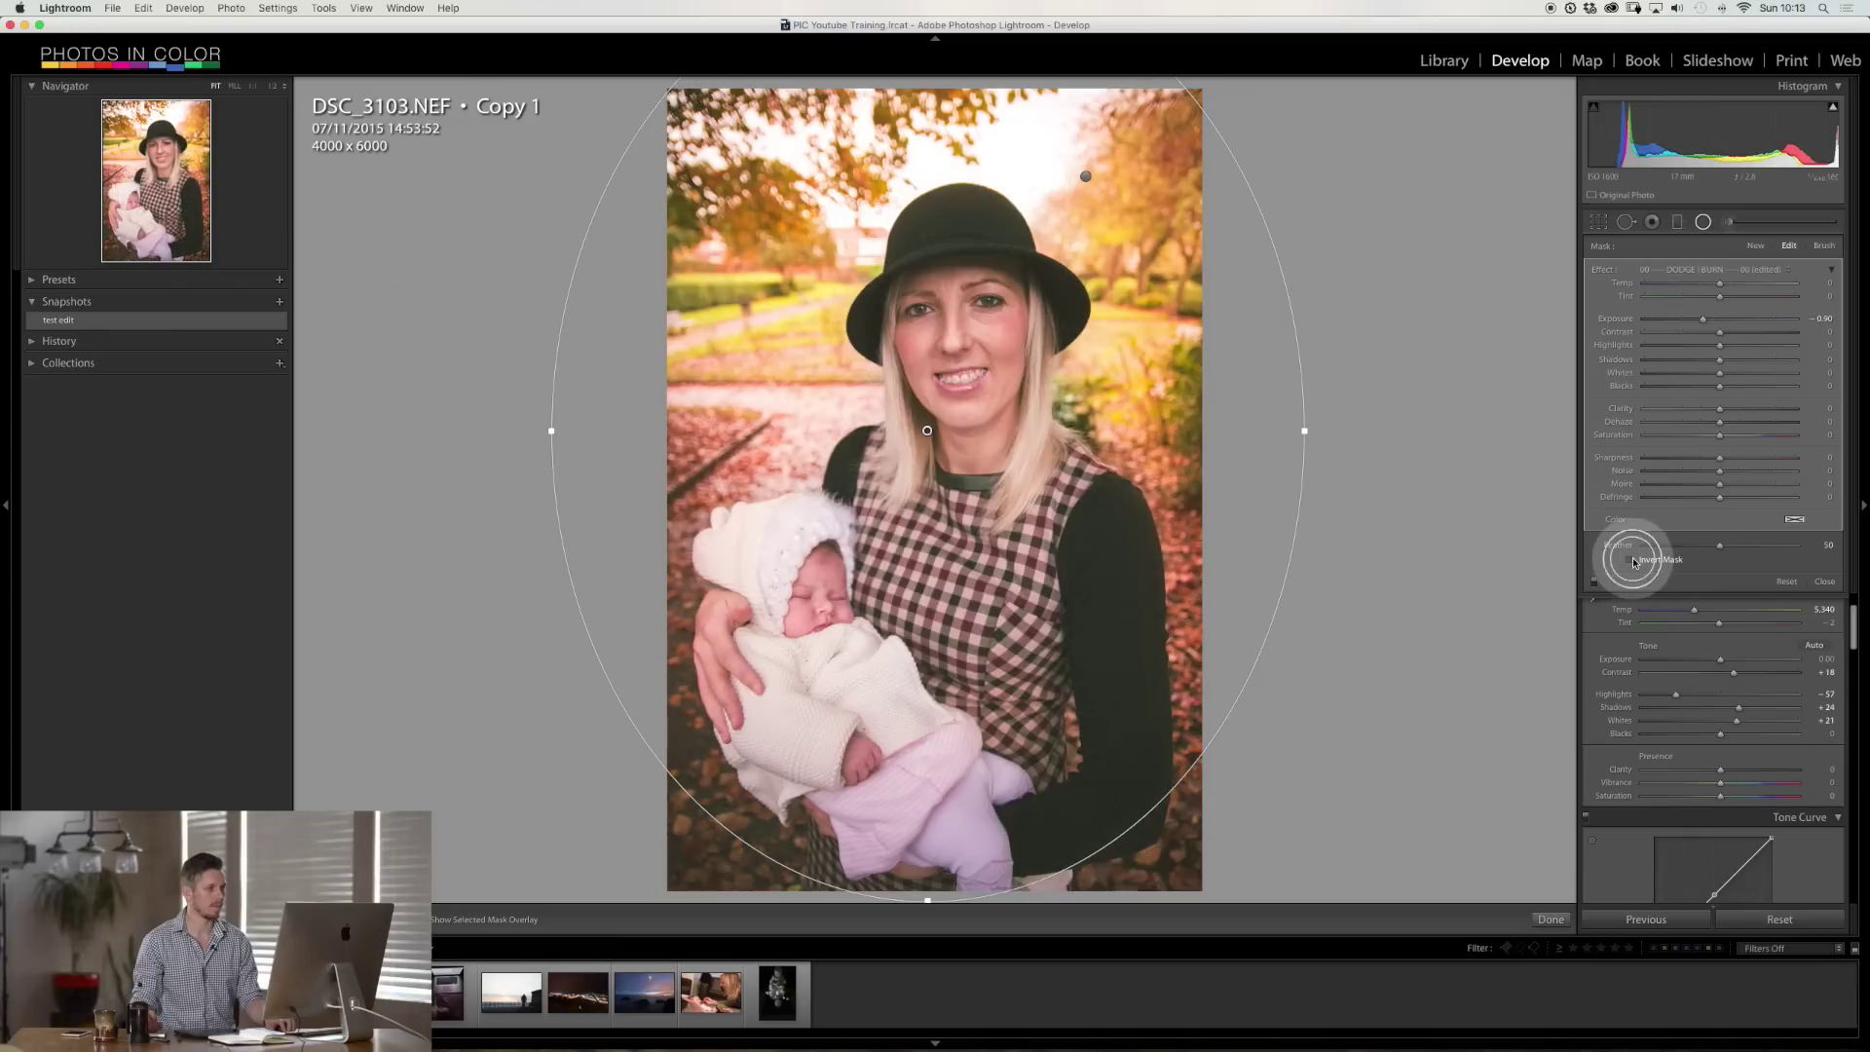
click(1699, 359)
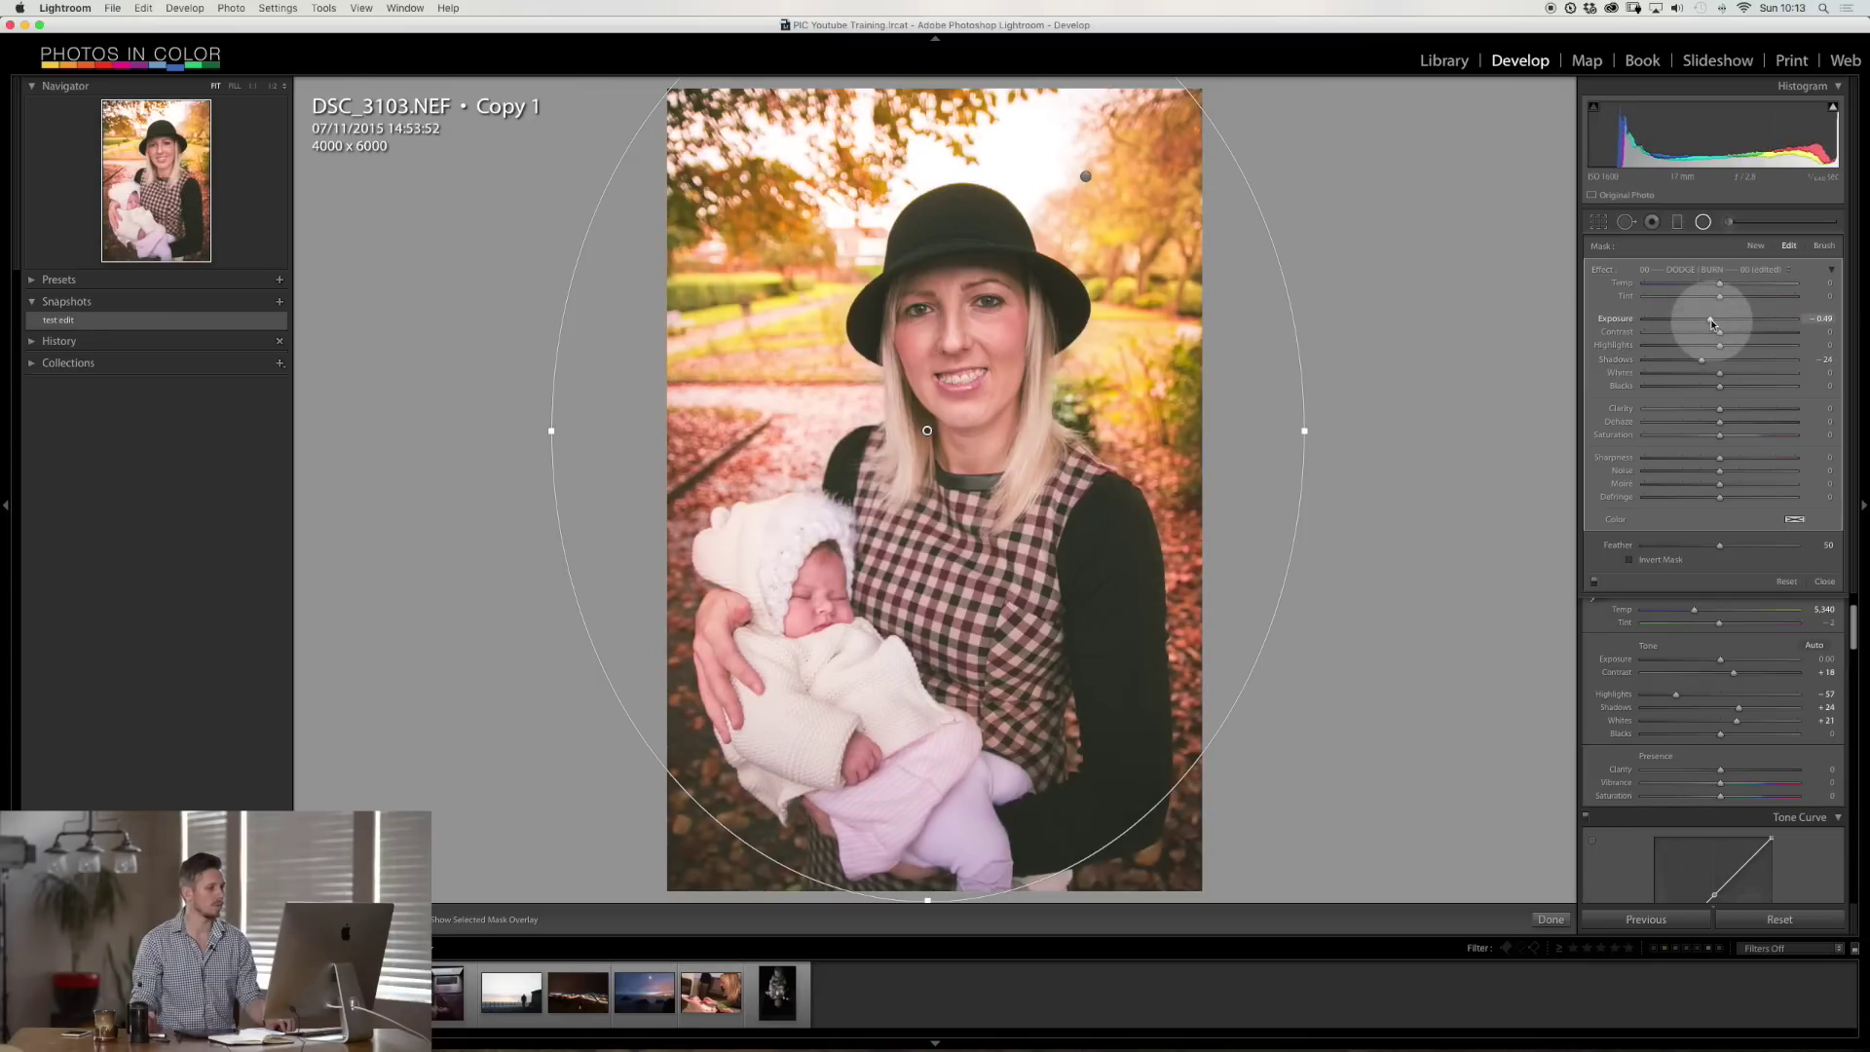
drag(1709, 318, 1713, 319)
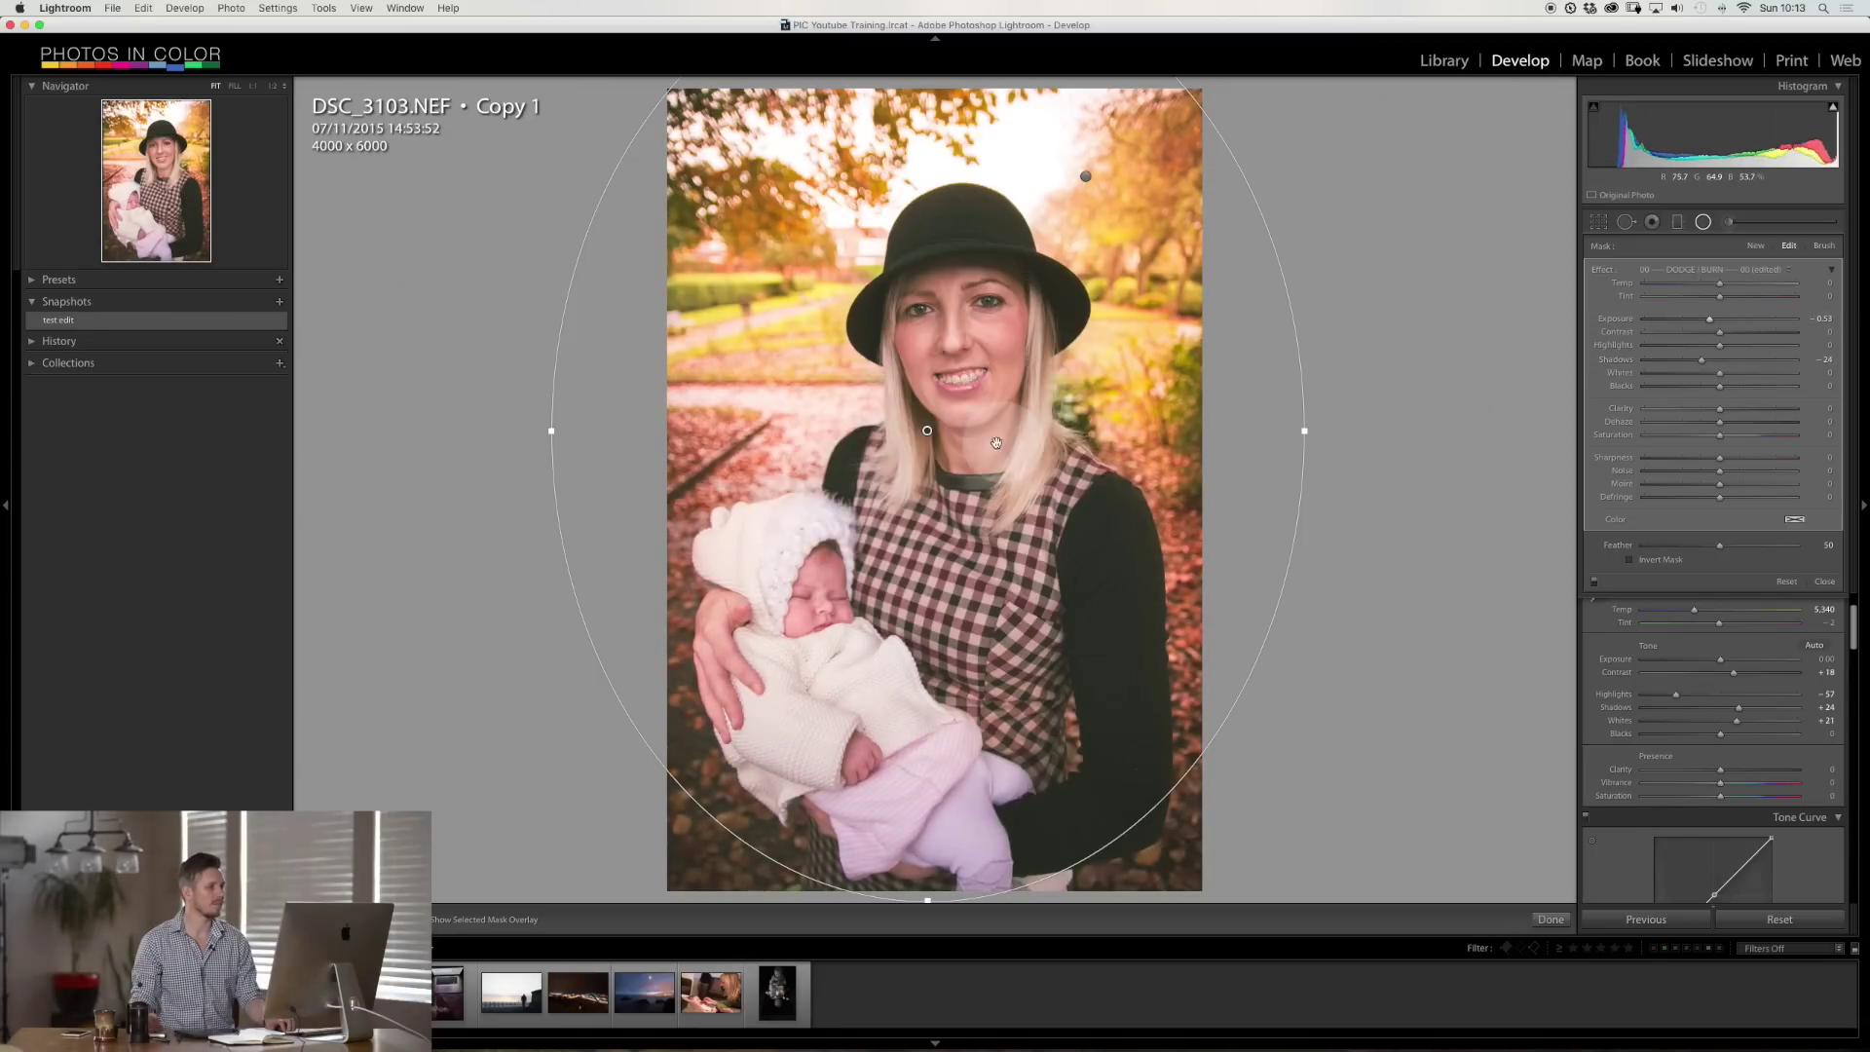
drag(927, 429, 920, 461)
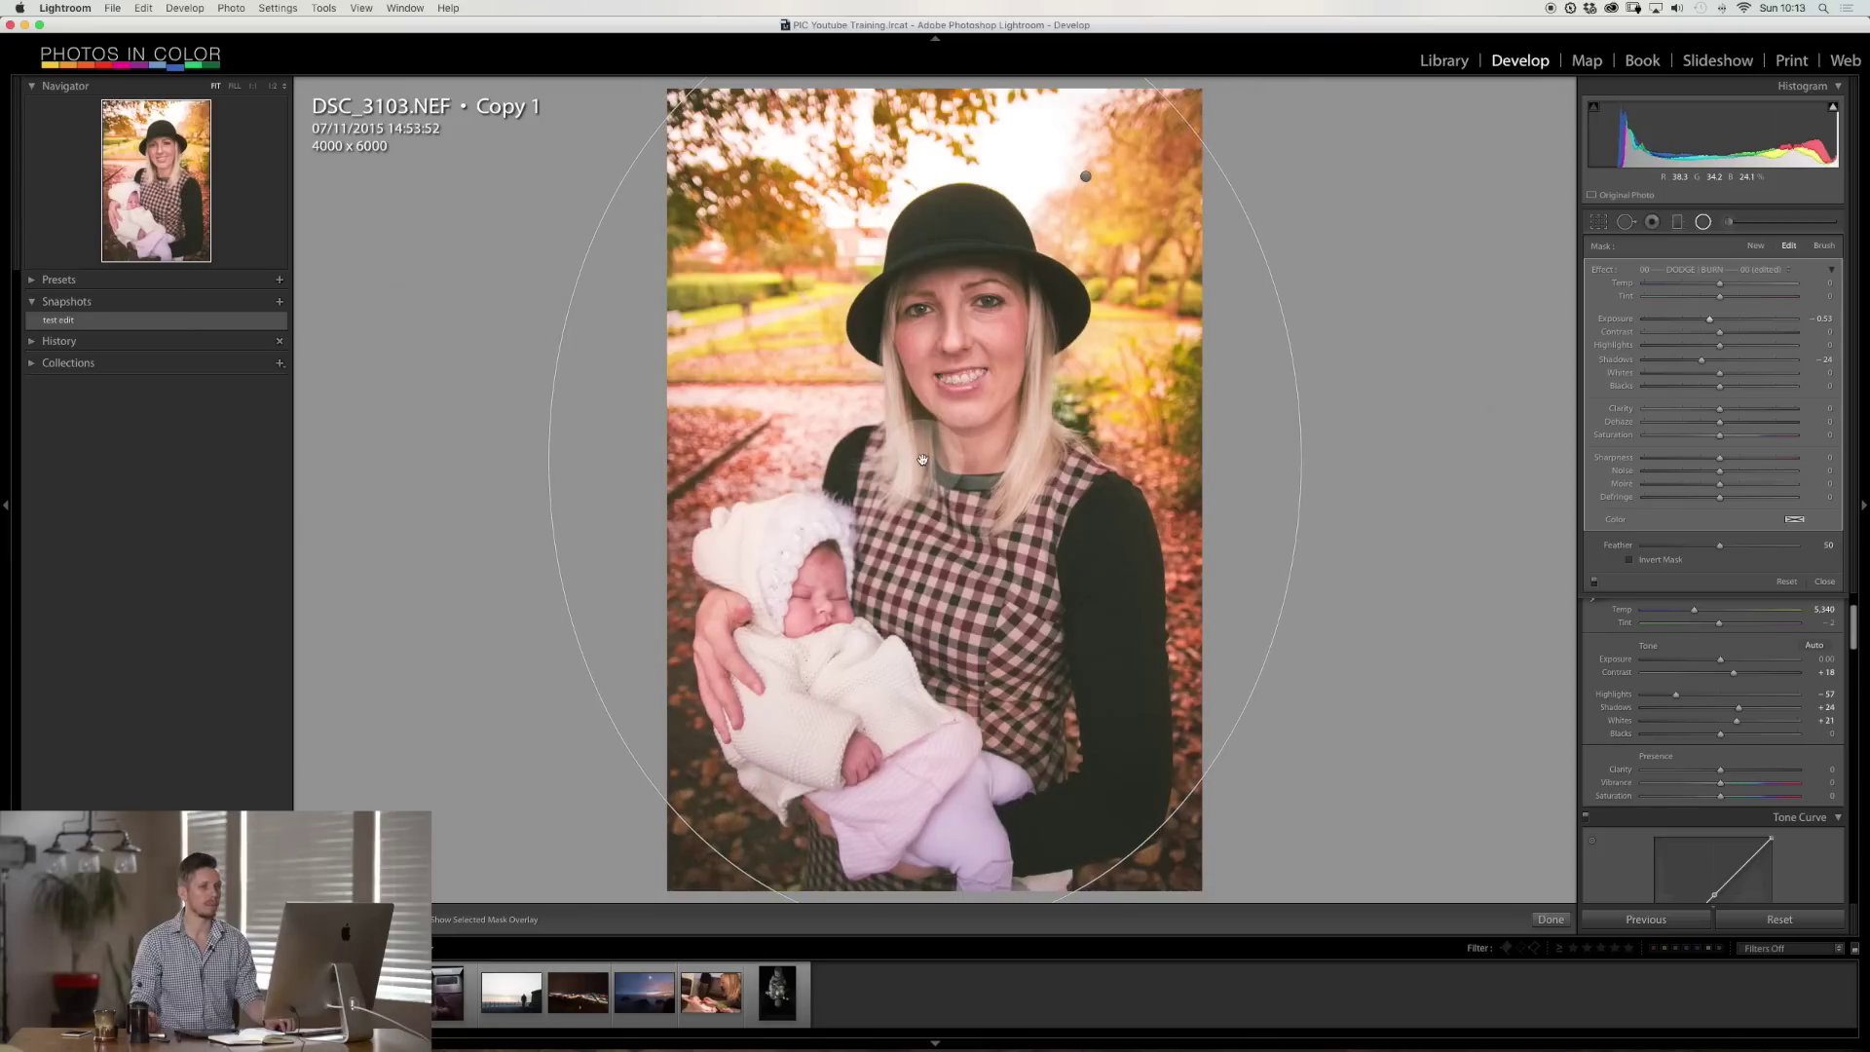
- Switch to the radial filter's Brush option to refine its mask
click(1824, 246)
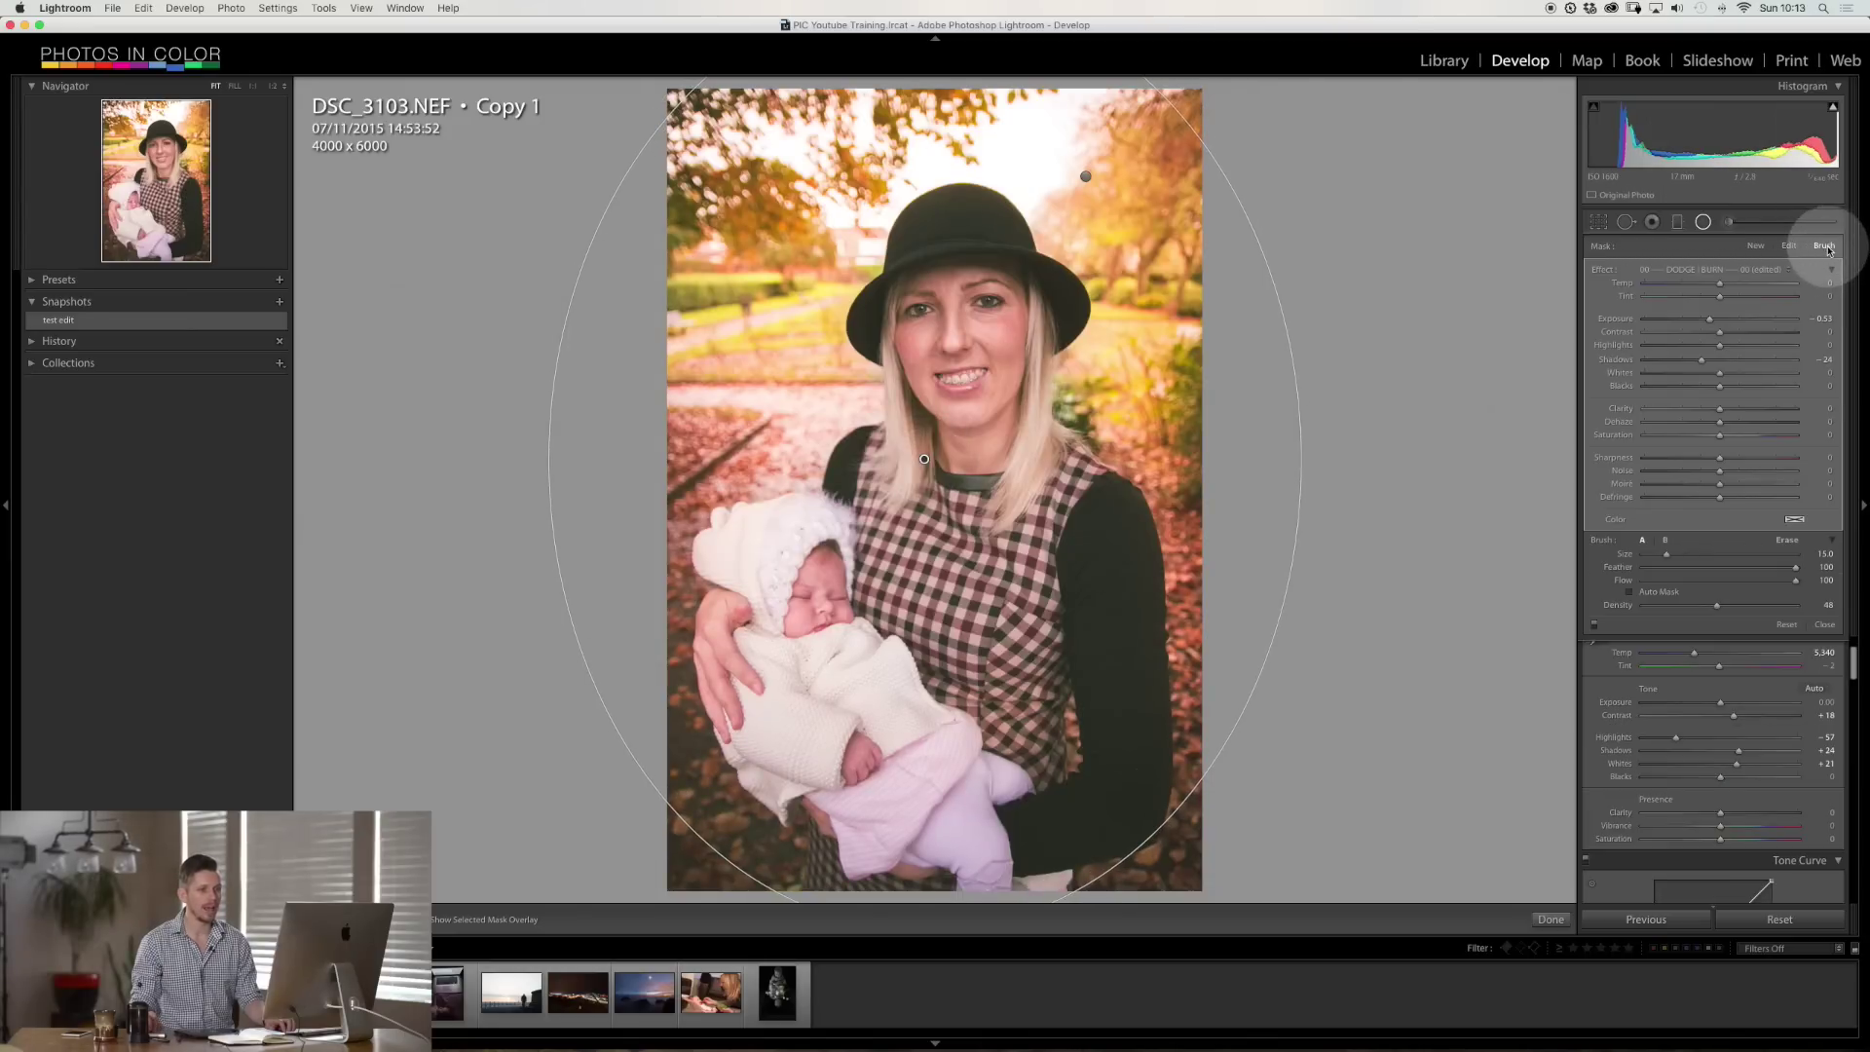
- Erase the radial filter mask from the baby, then partly from the sleeve at Flow 55
click(1788, 542)
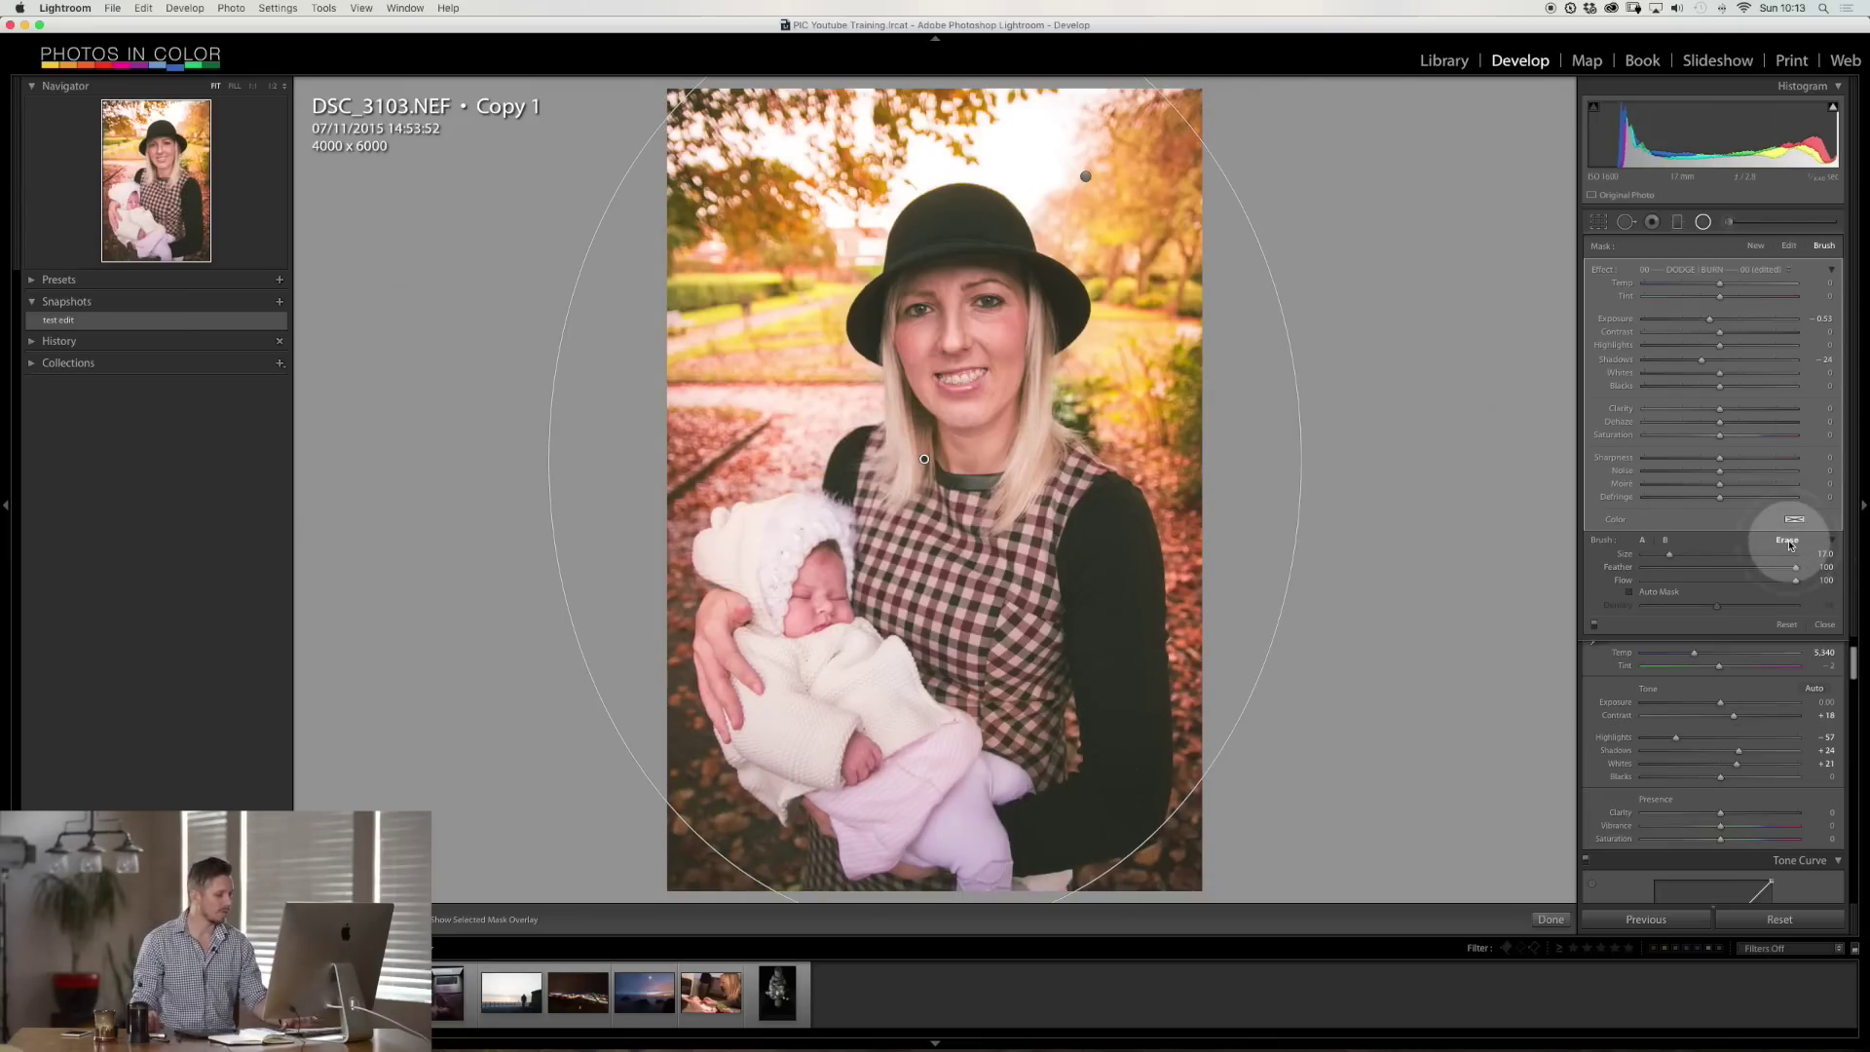
key(o)
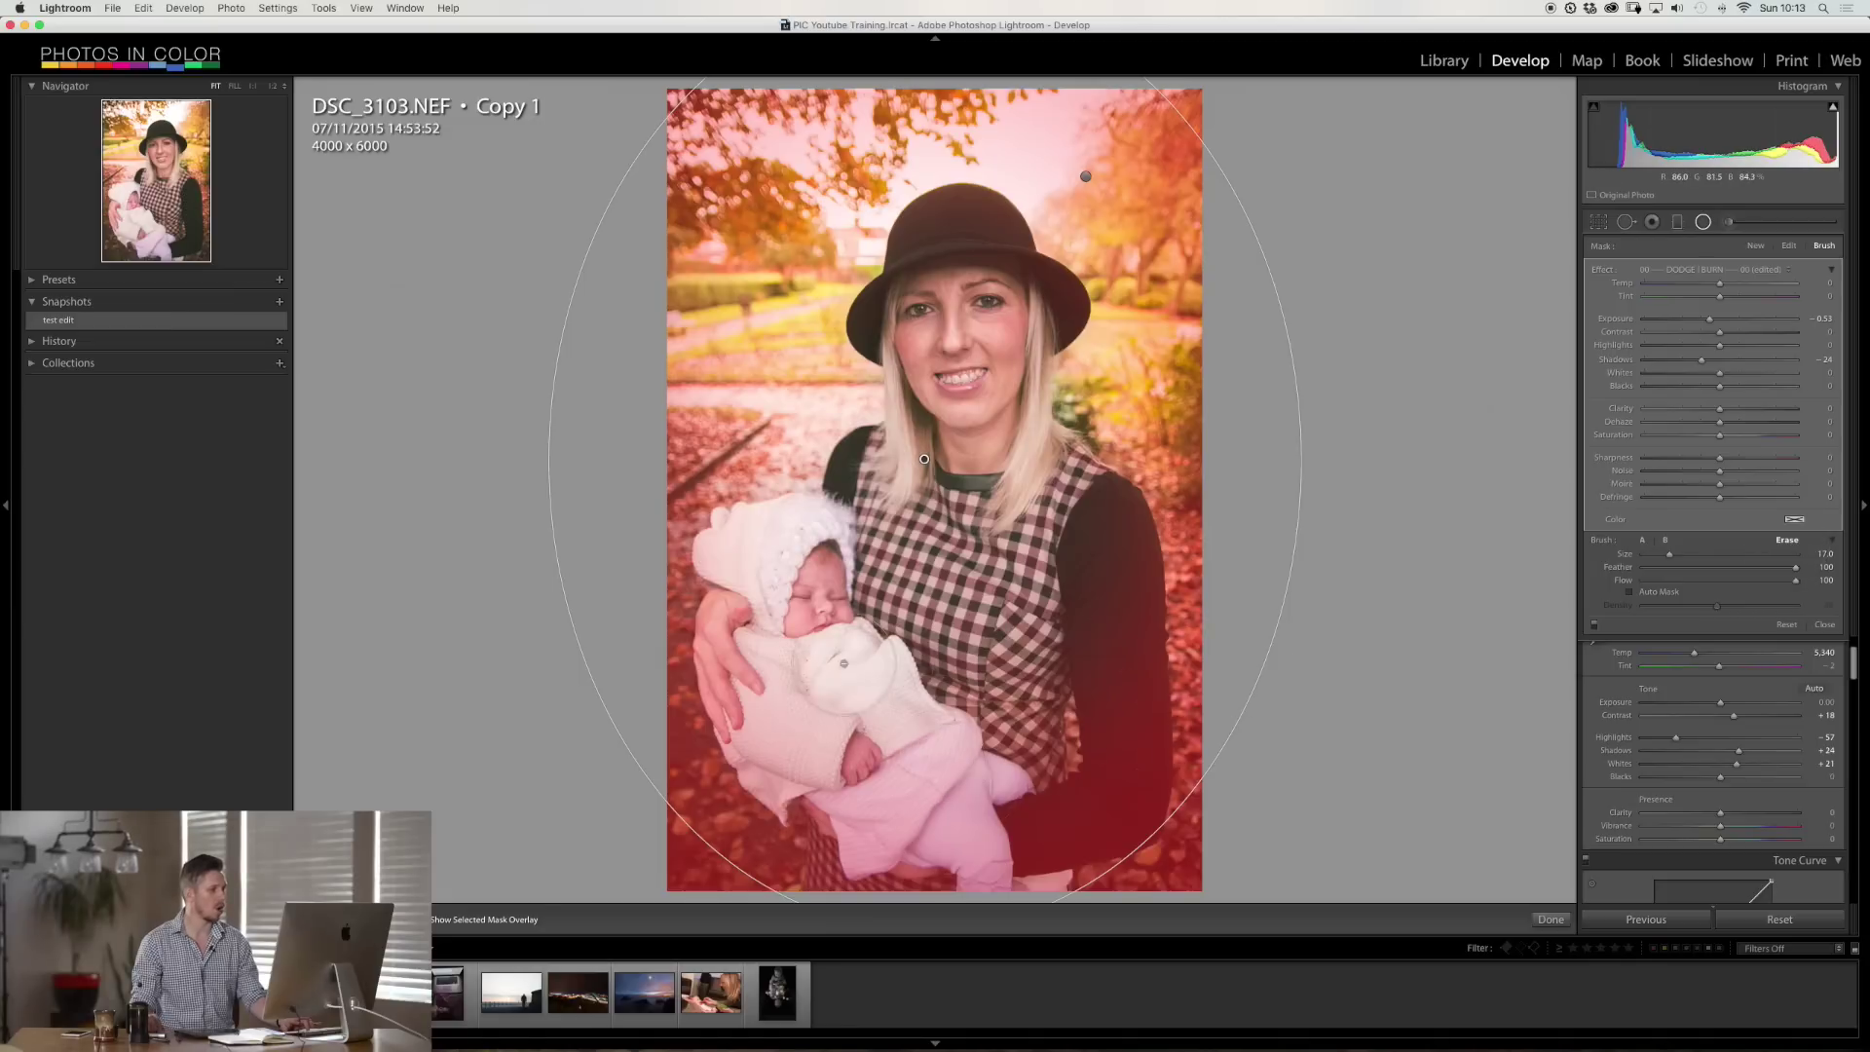
mouse_move(772, 559)
mouse_down()
mouse_move(774, 643)
mouse_move(735, 672)
mouse_move(784, 748)
mouse_move(743, 669)
mouse_move(831, 747)
mouse_move(861, 808)
mouse_move(857, 867)
mouse_up()
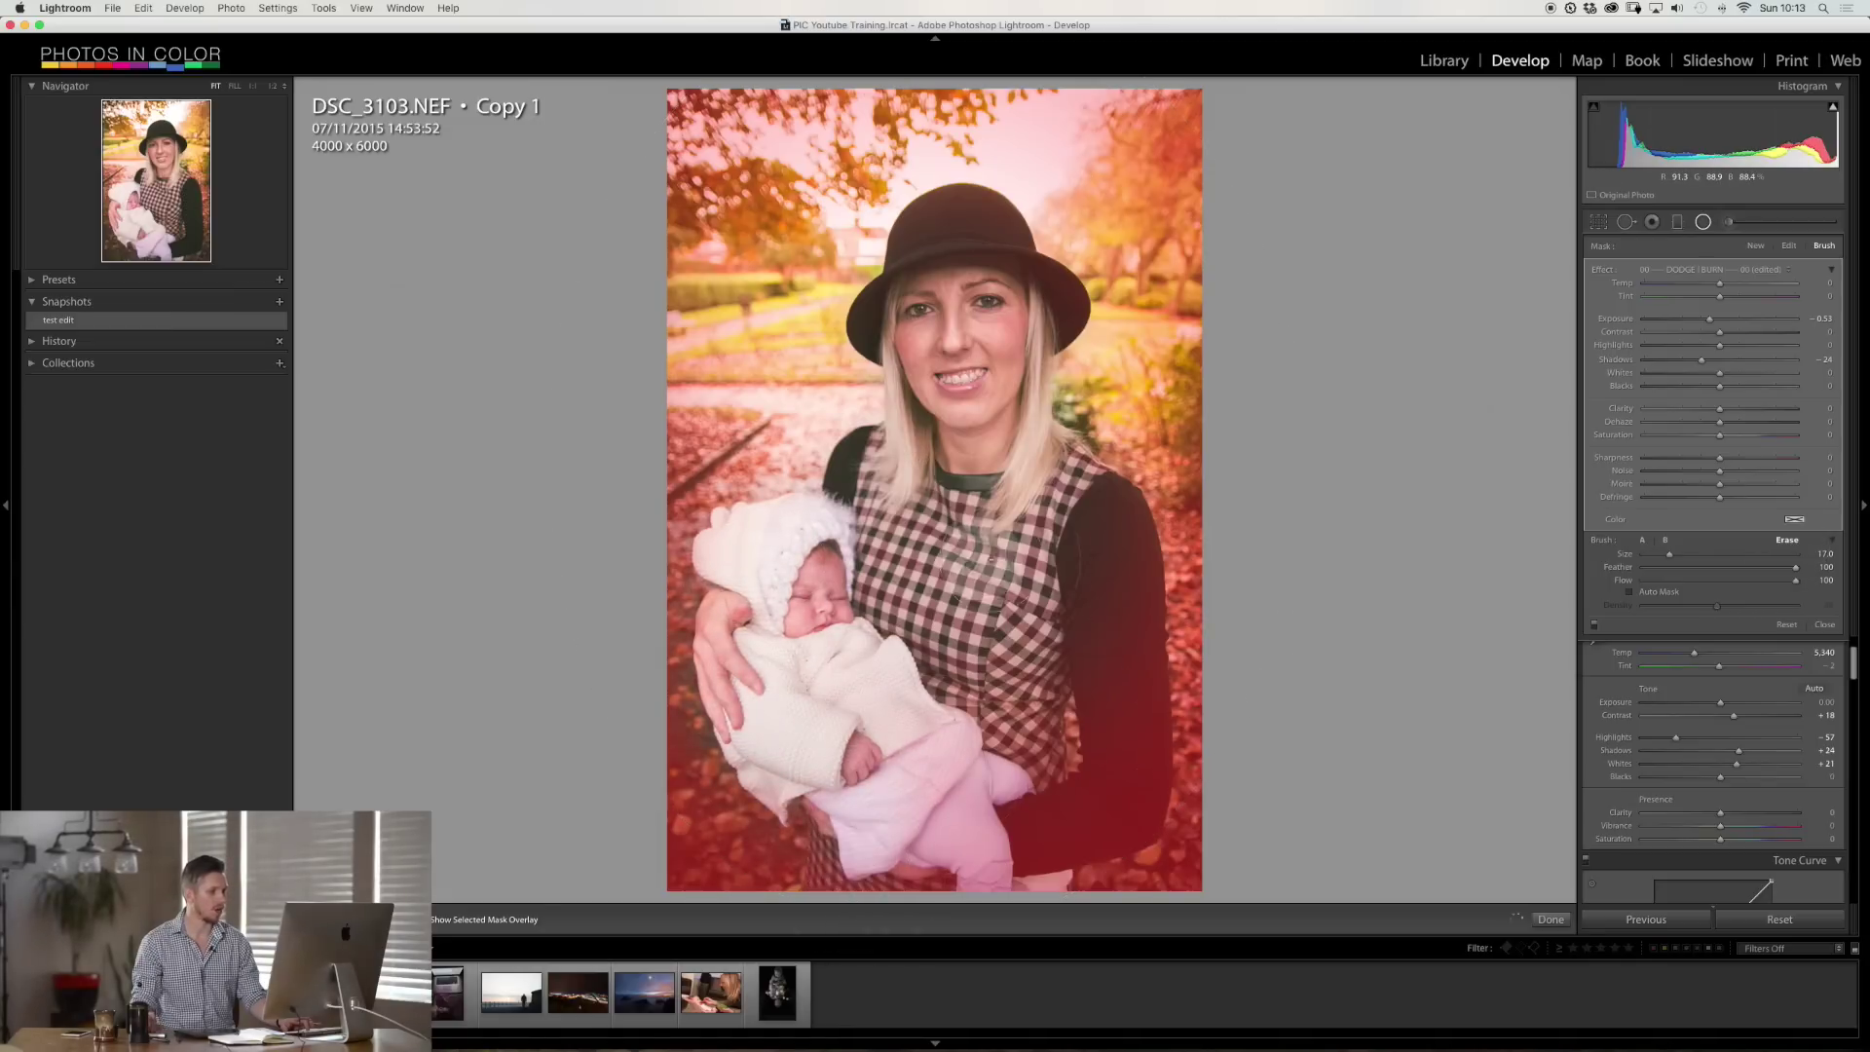
mouse_move(1013, 769)
mouse_down()
mouse_move(965, 805)
mouse_move(1003, 779)
mouse_move(977, 684)
mouse_move(1006, 824)
mouse_move(1067, 670)
mouse_move(1072, 864)
mouse_move(1094, 630)
mouse_up()
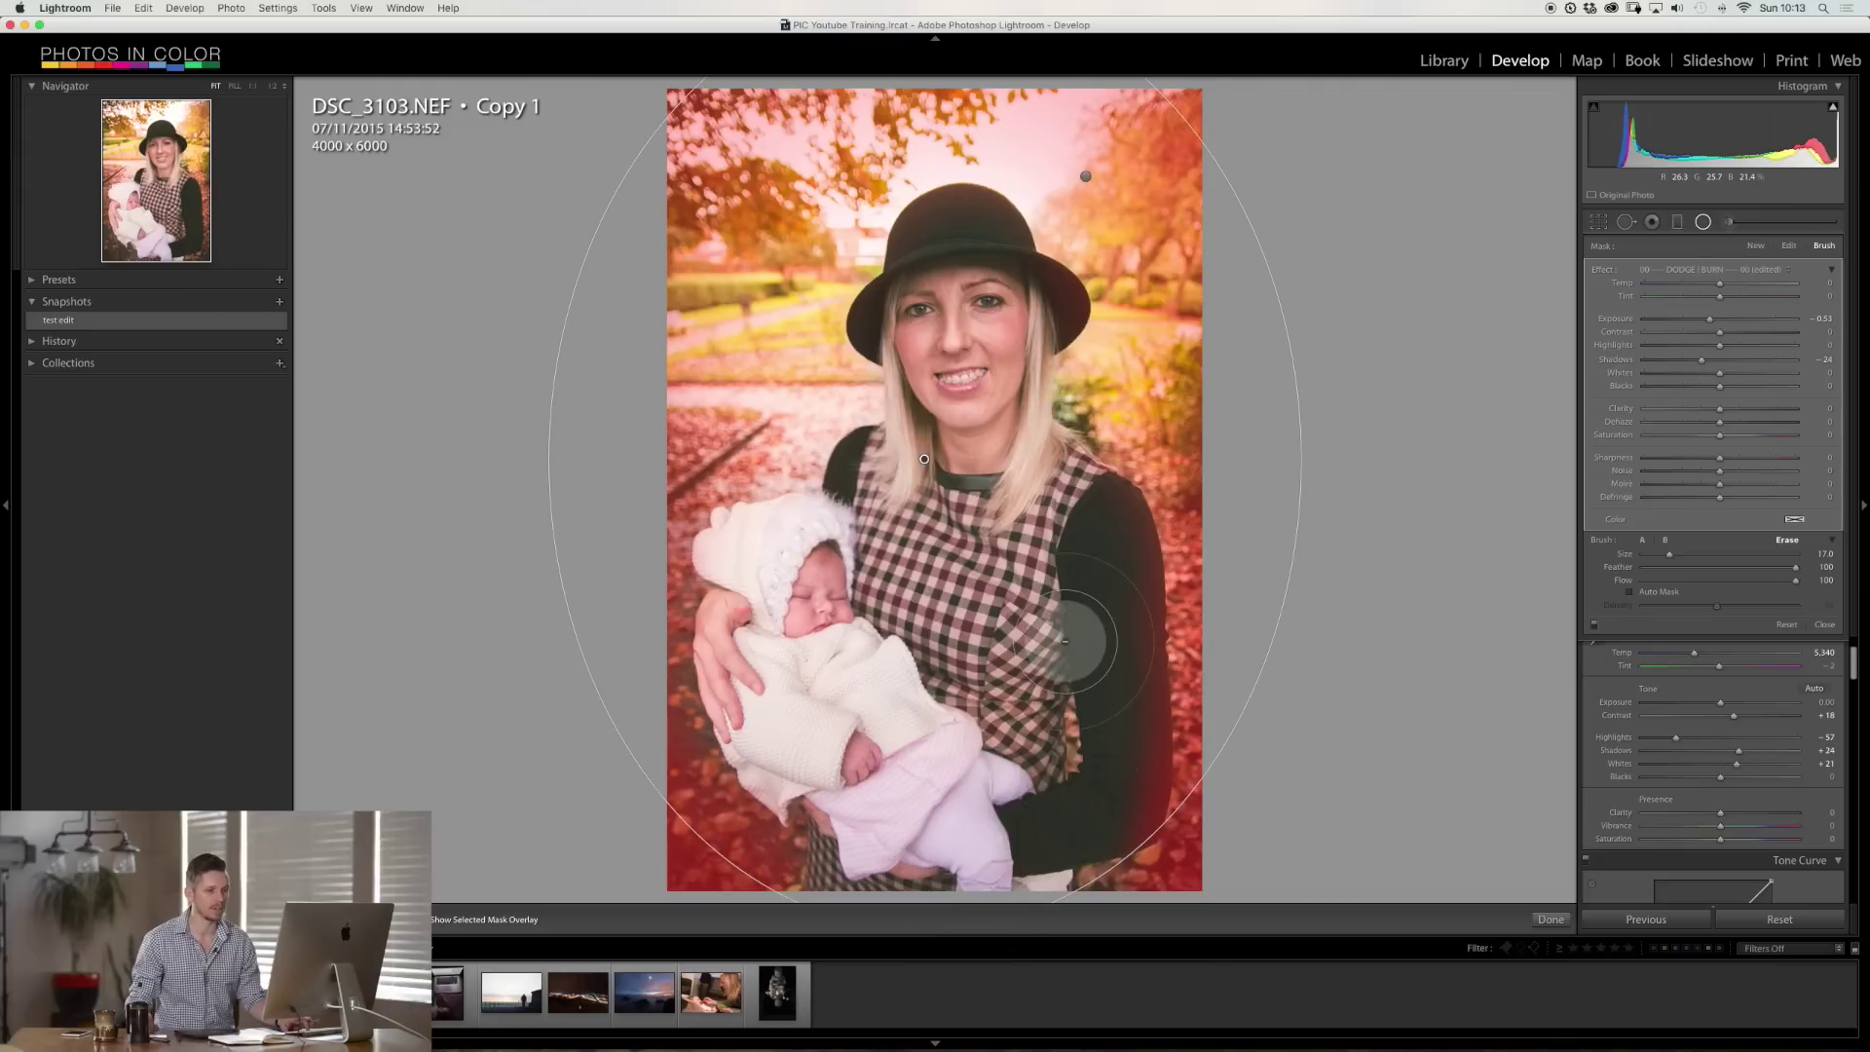
drag(1757, 580, 1726, 586)
mouse_move(1210, 751)
mouse_down()
mouse_move(1095, 830)
mouse_move(1127, 708)
mouse_move(1128, 809)
mouse_move(1111, 521)
mouse_move(1108, 726)
mouse_move(1078, 820)
mouse_move(1113, 809)
mouse_move(1112, 761)
mouse_move(1084, 789)
mouse_up()
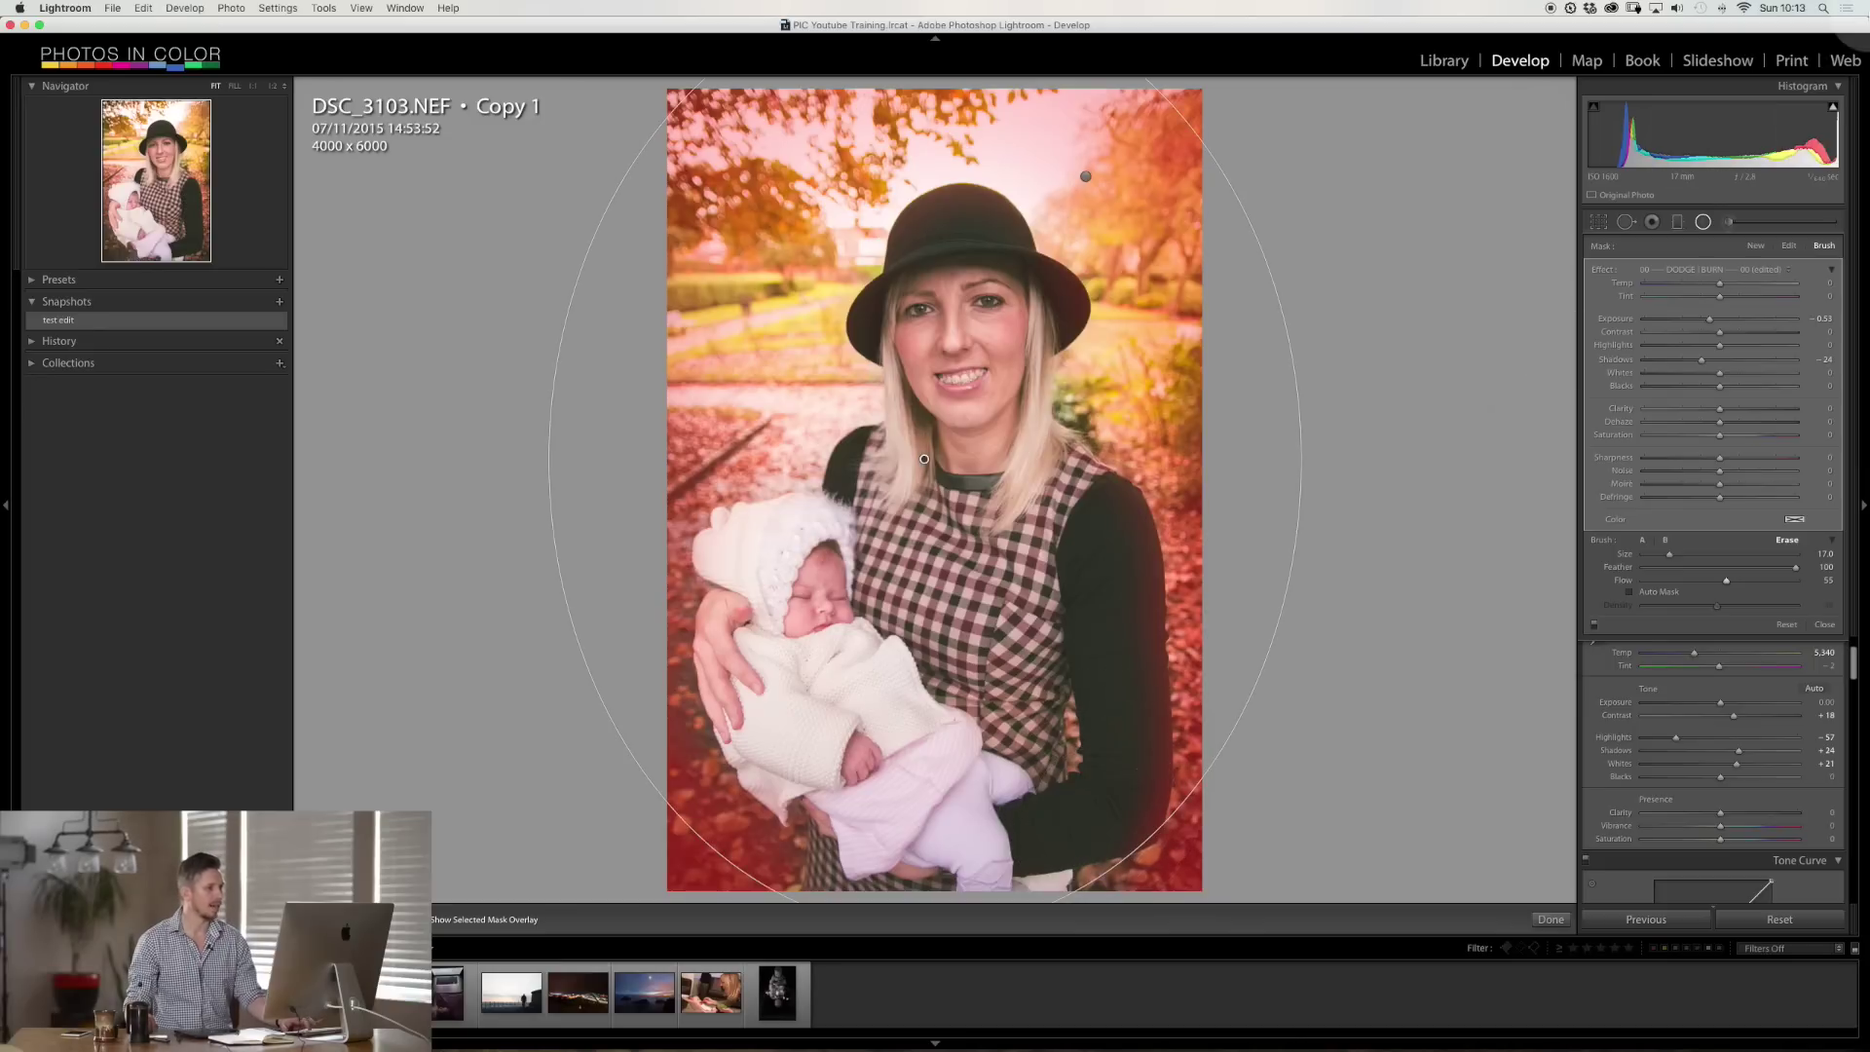
key(o)
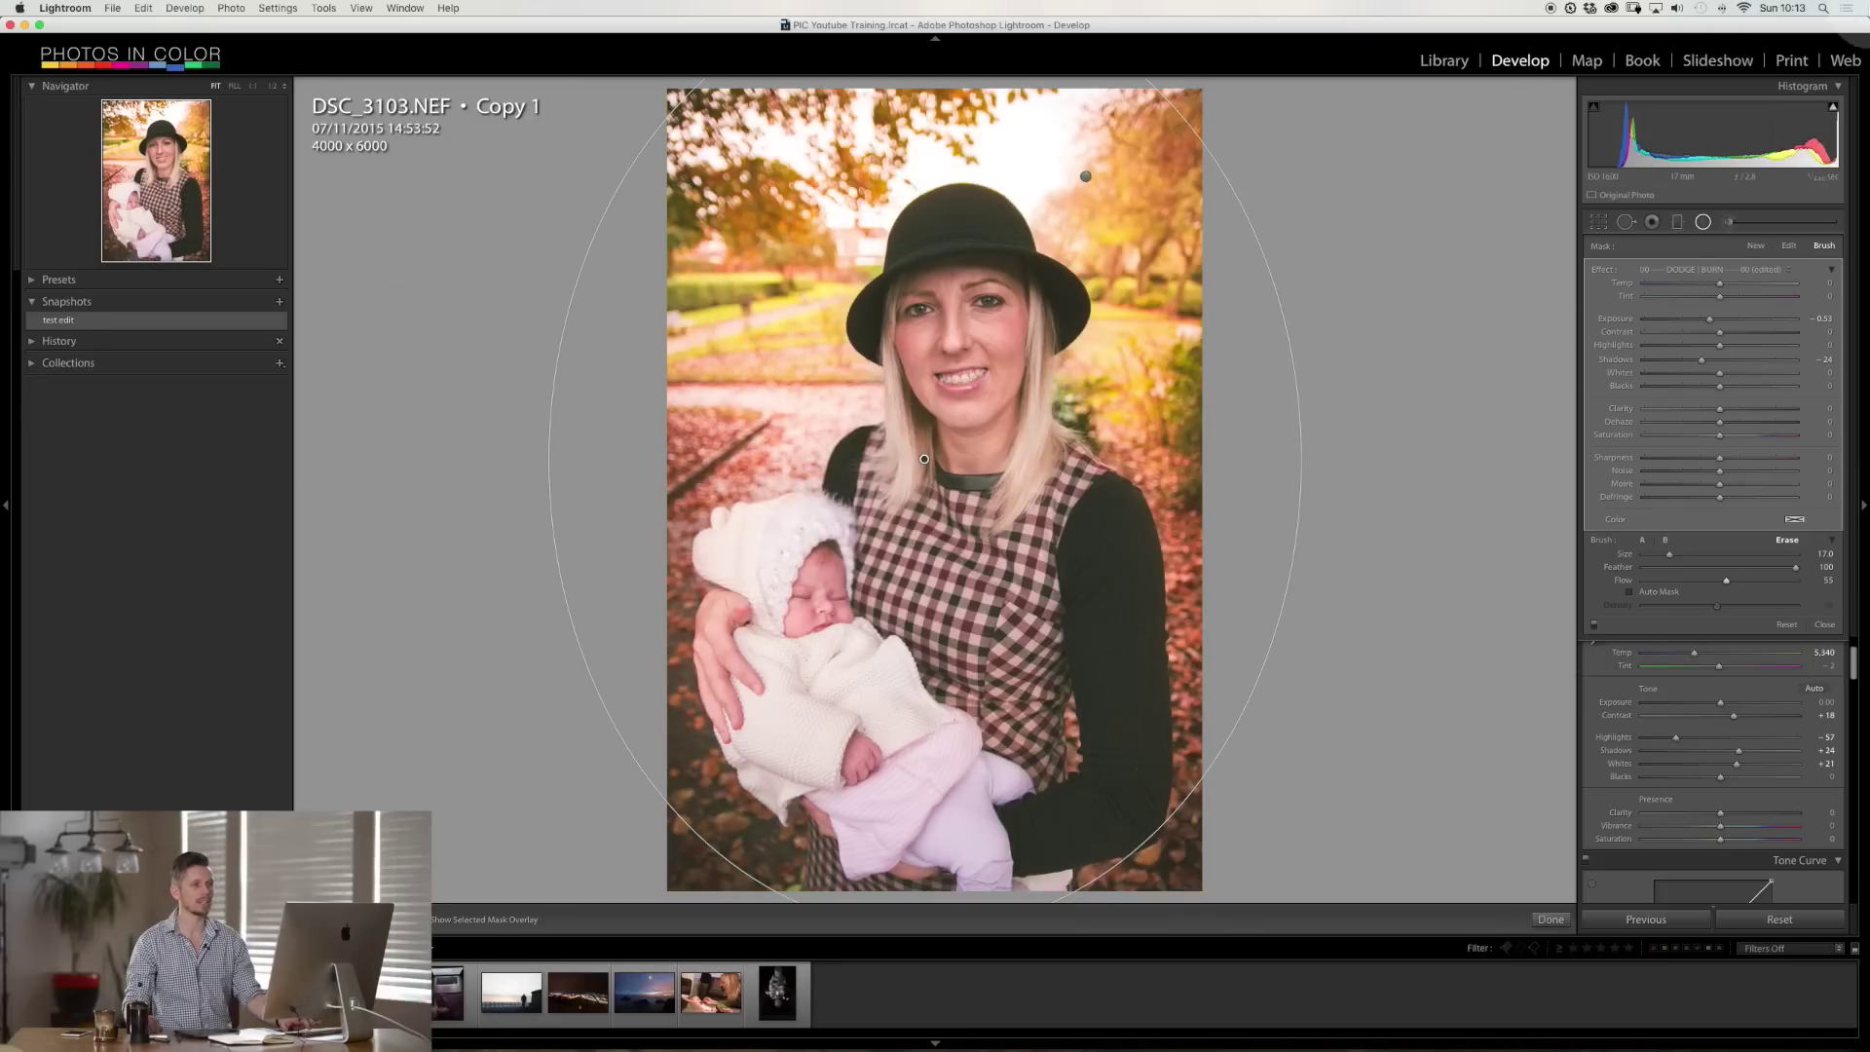
- Close the radial filter, raise Vibrance from -16 to about -3, and zoom 1:1 on the face
click(1703, 221)
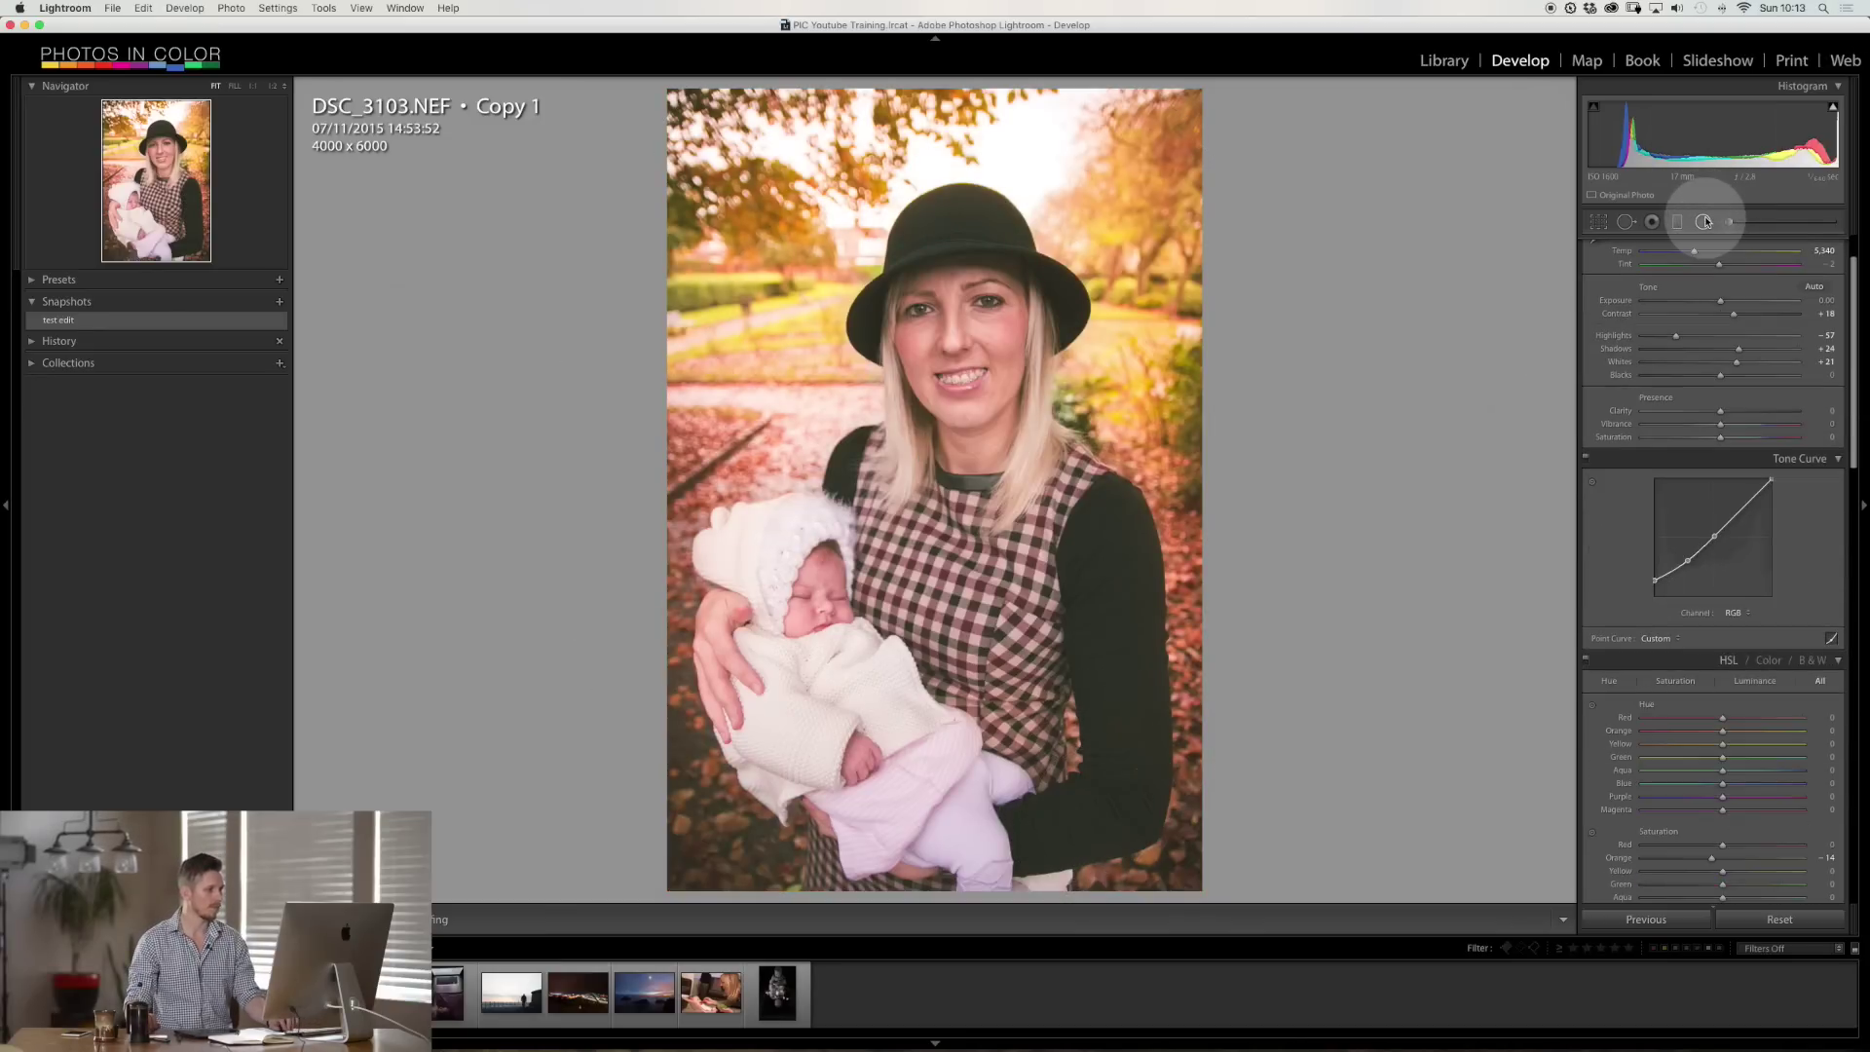
key(Left)
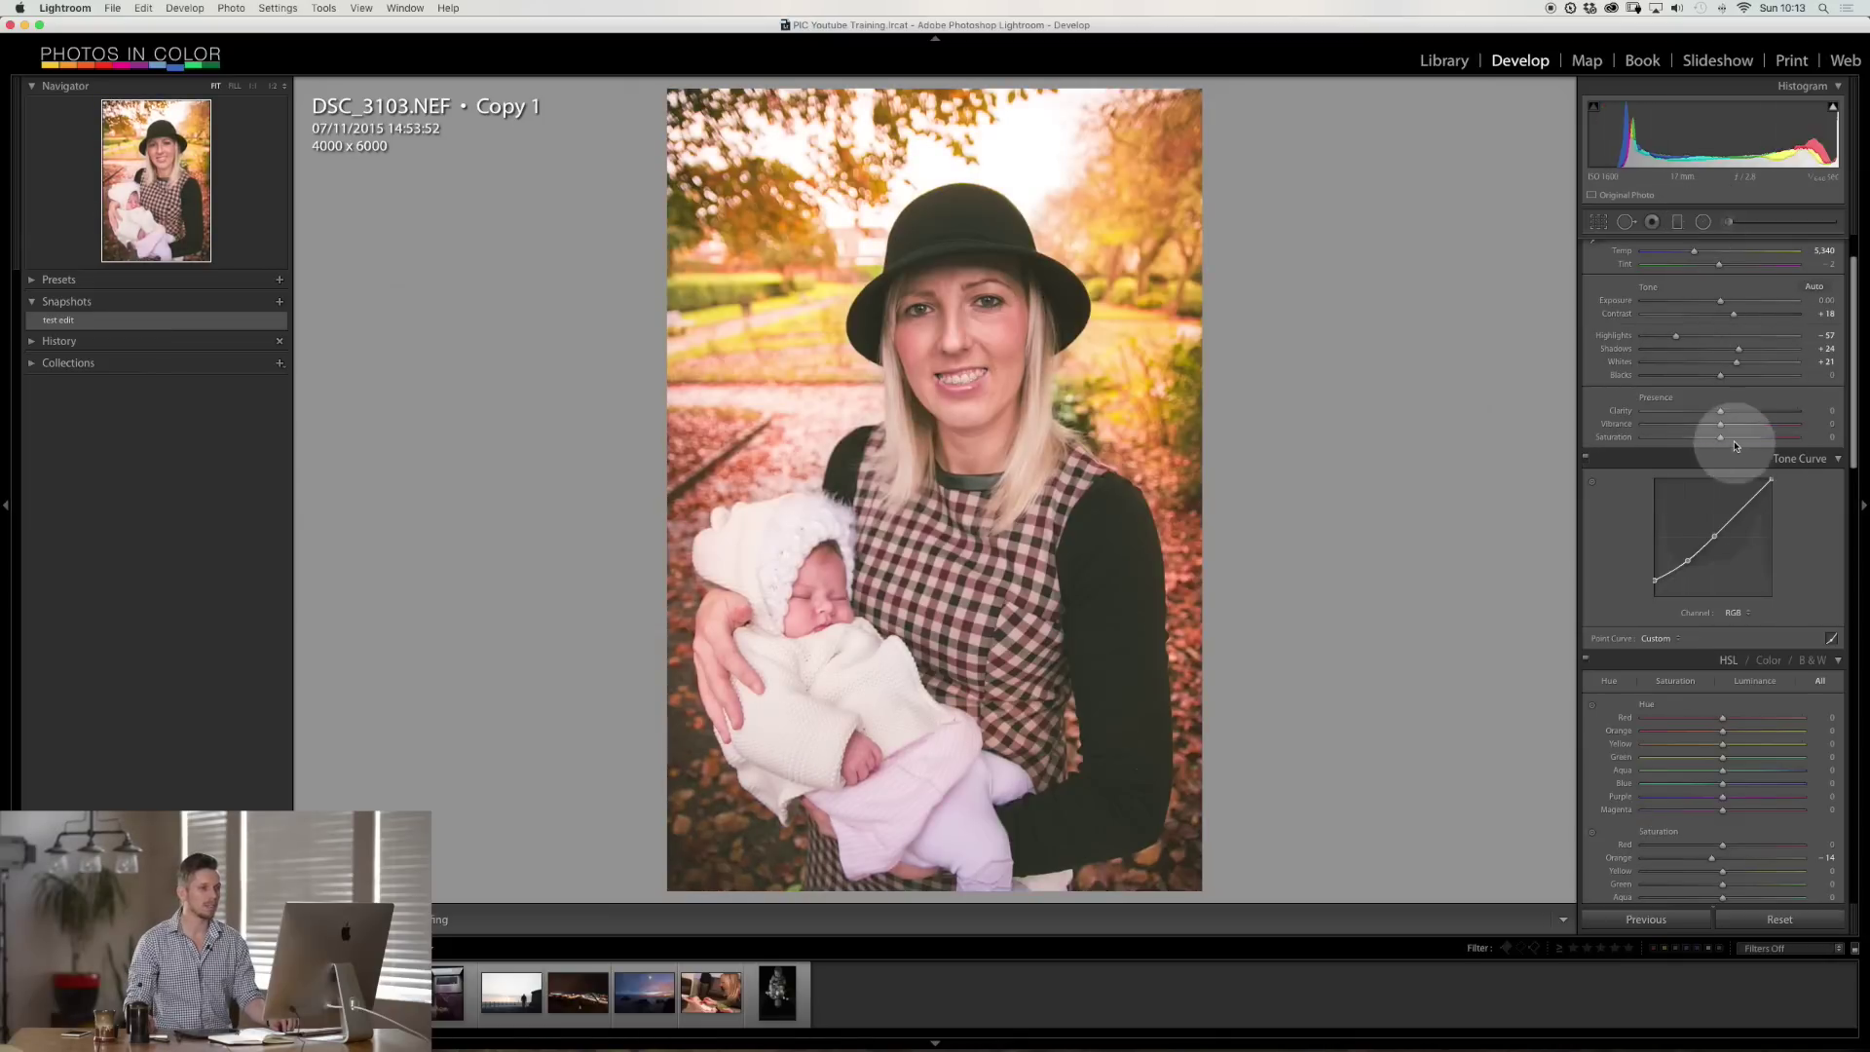
drag(1707, 428, 1714, 431)
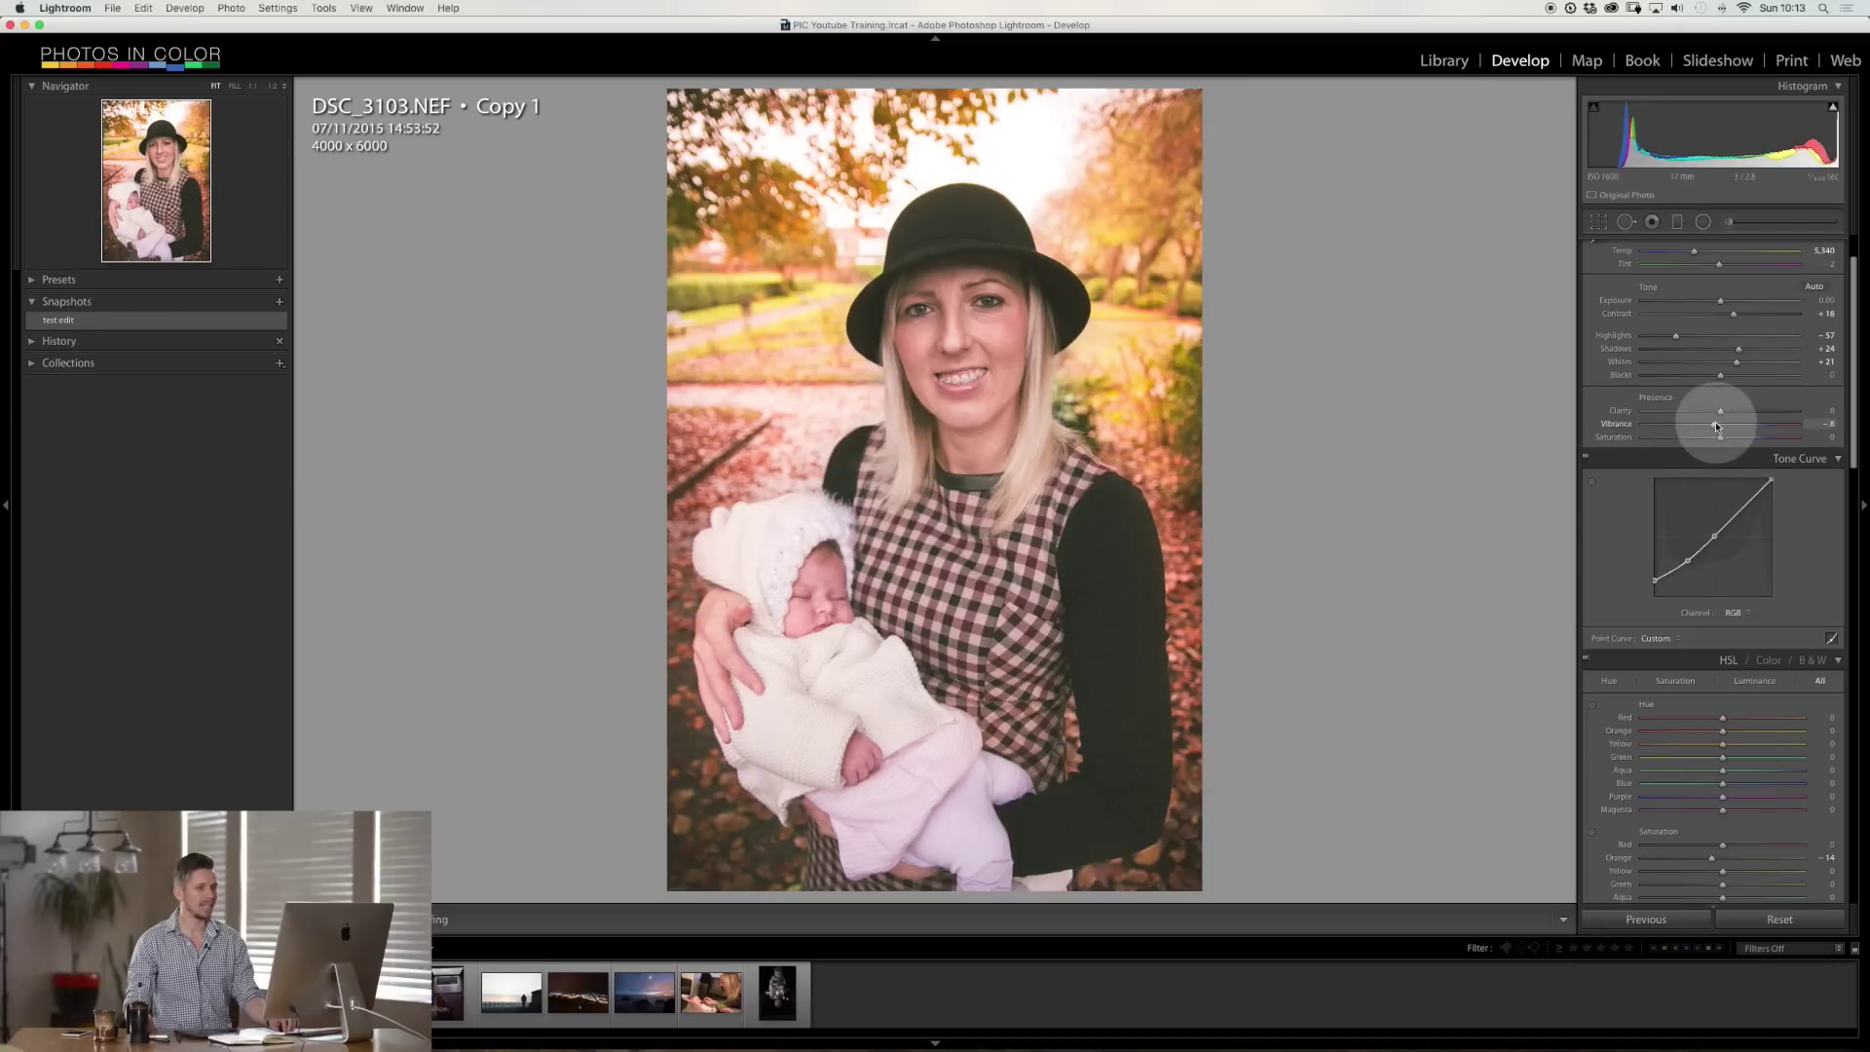
drag(1714, 426, 1718, 426)
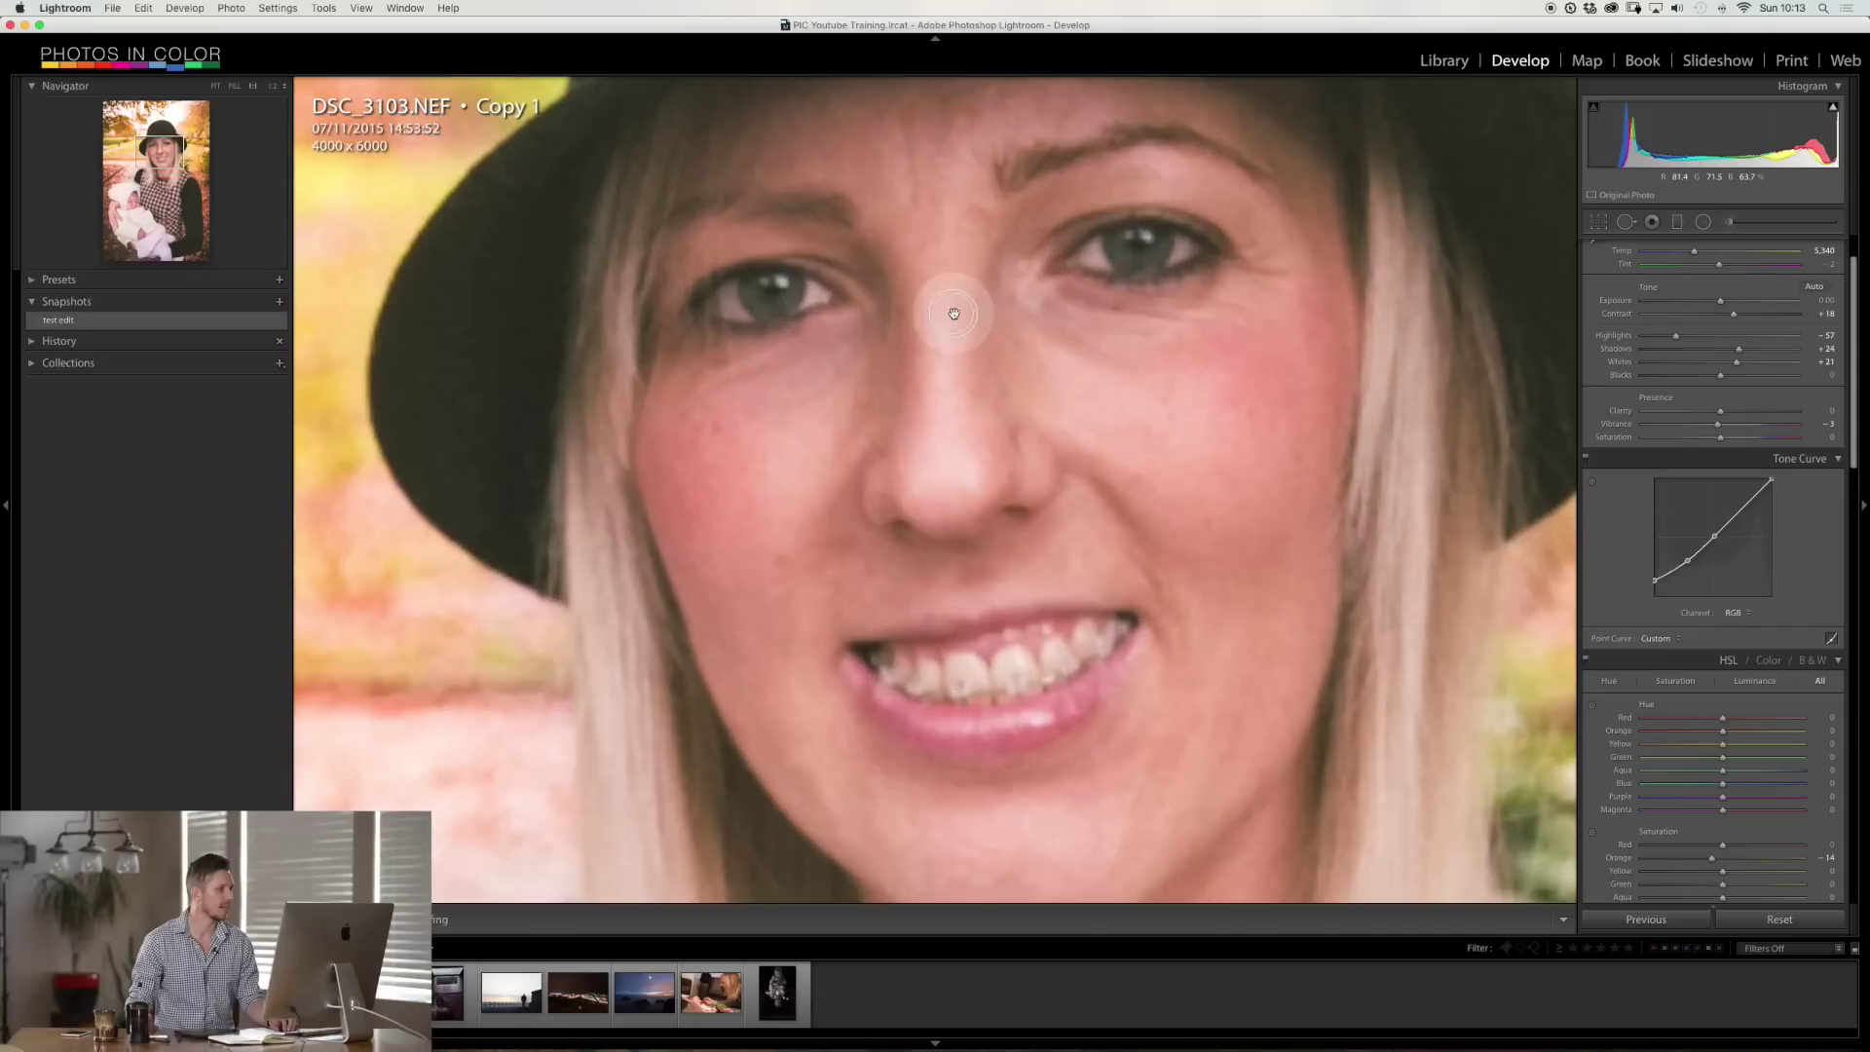
click(967, 307)
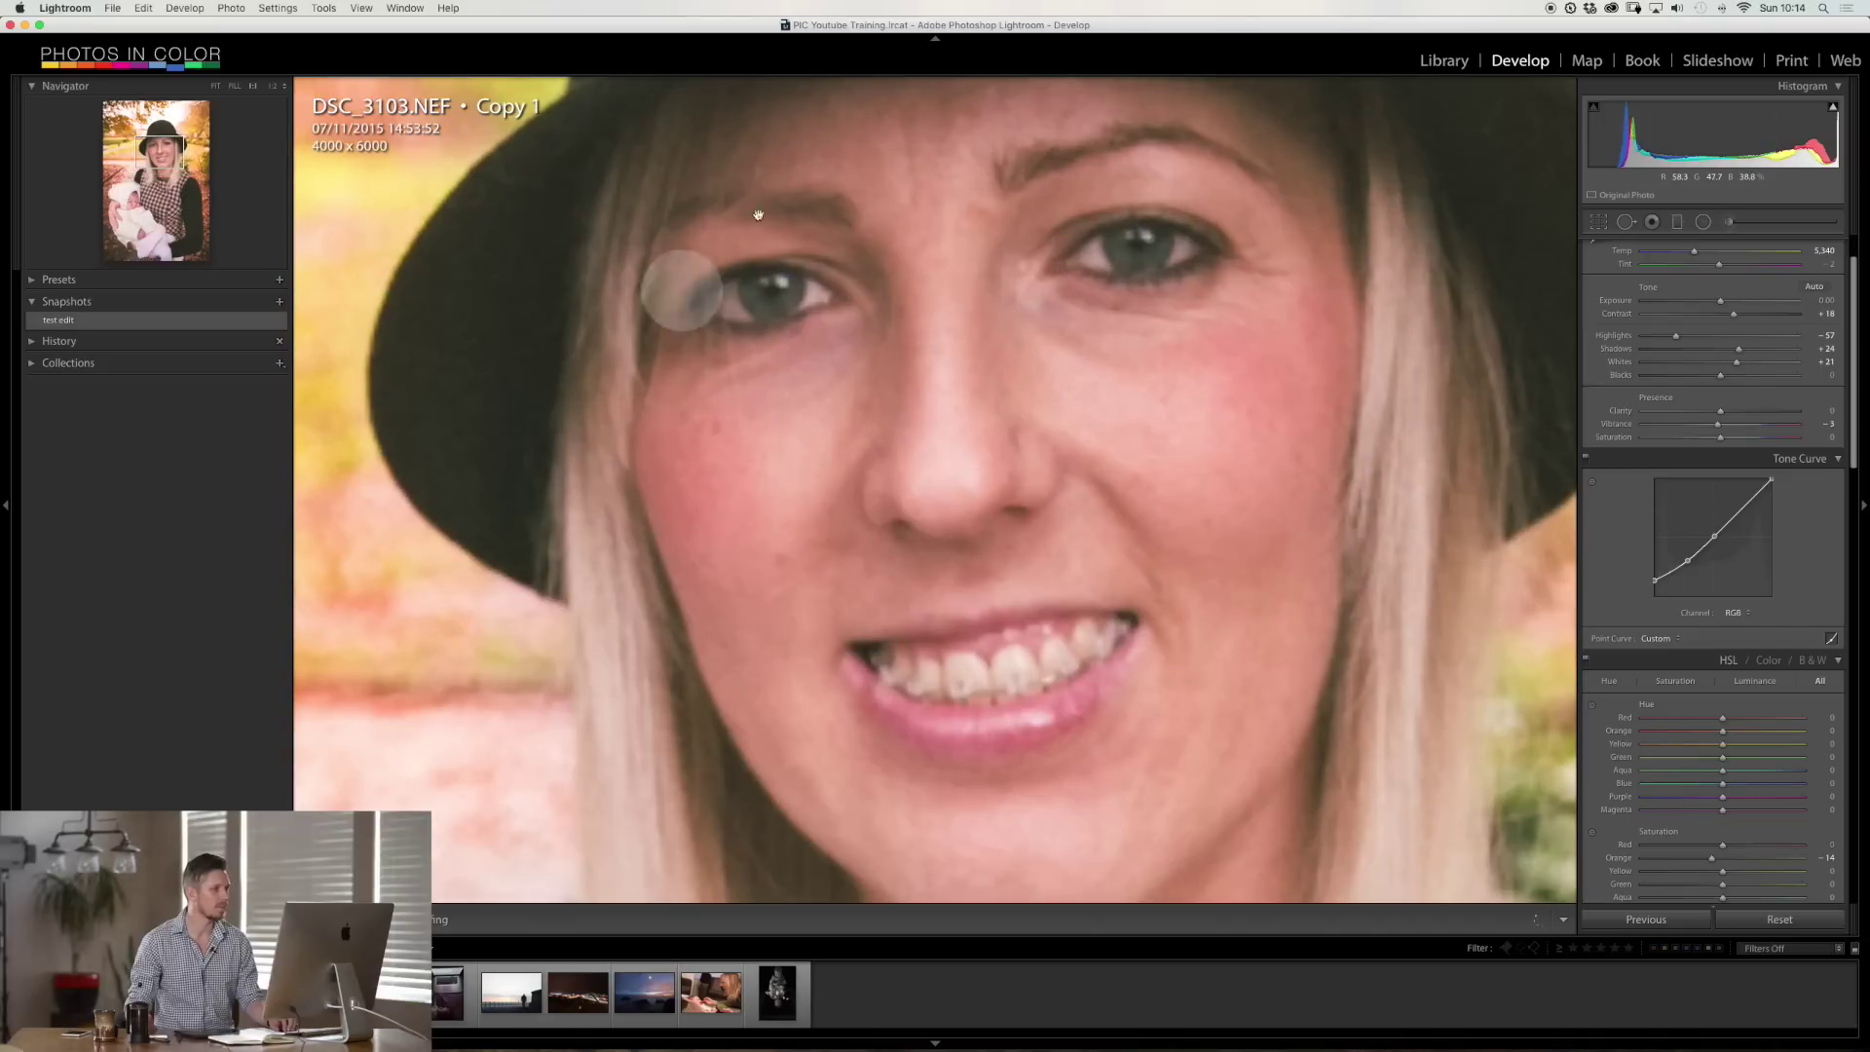
- Set up a new adjustment brush: contrast reset, neutral tint, slight saturation, Clarity 28
click(1730, 222)
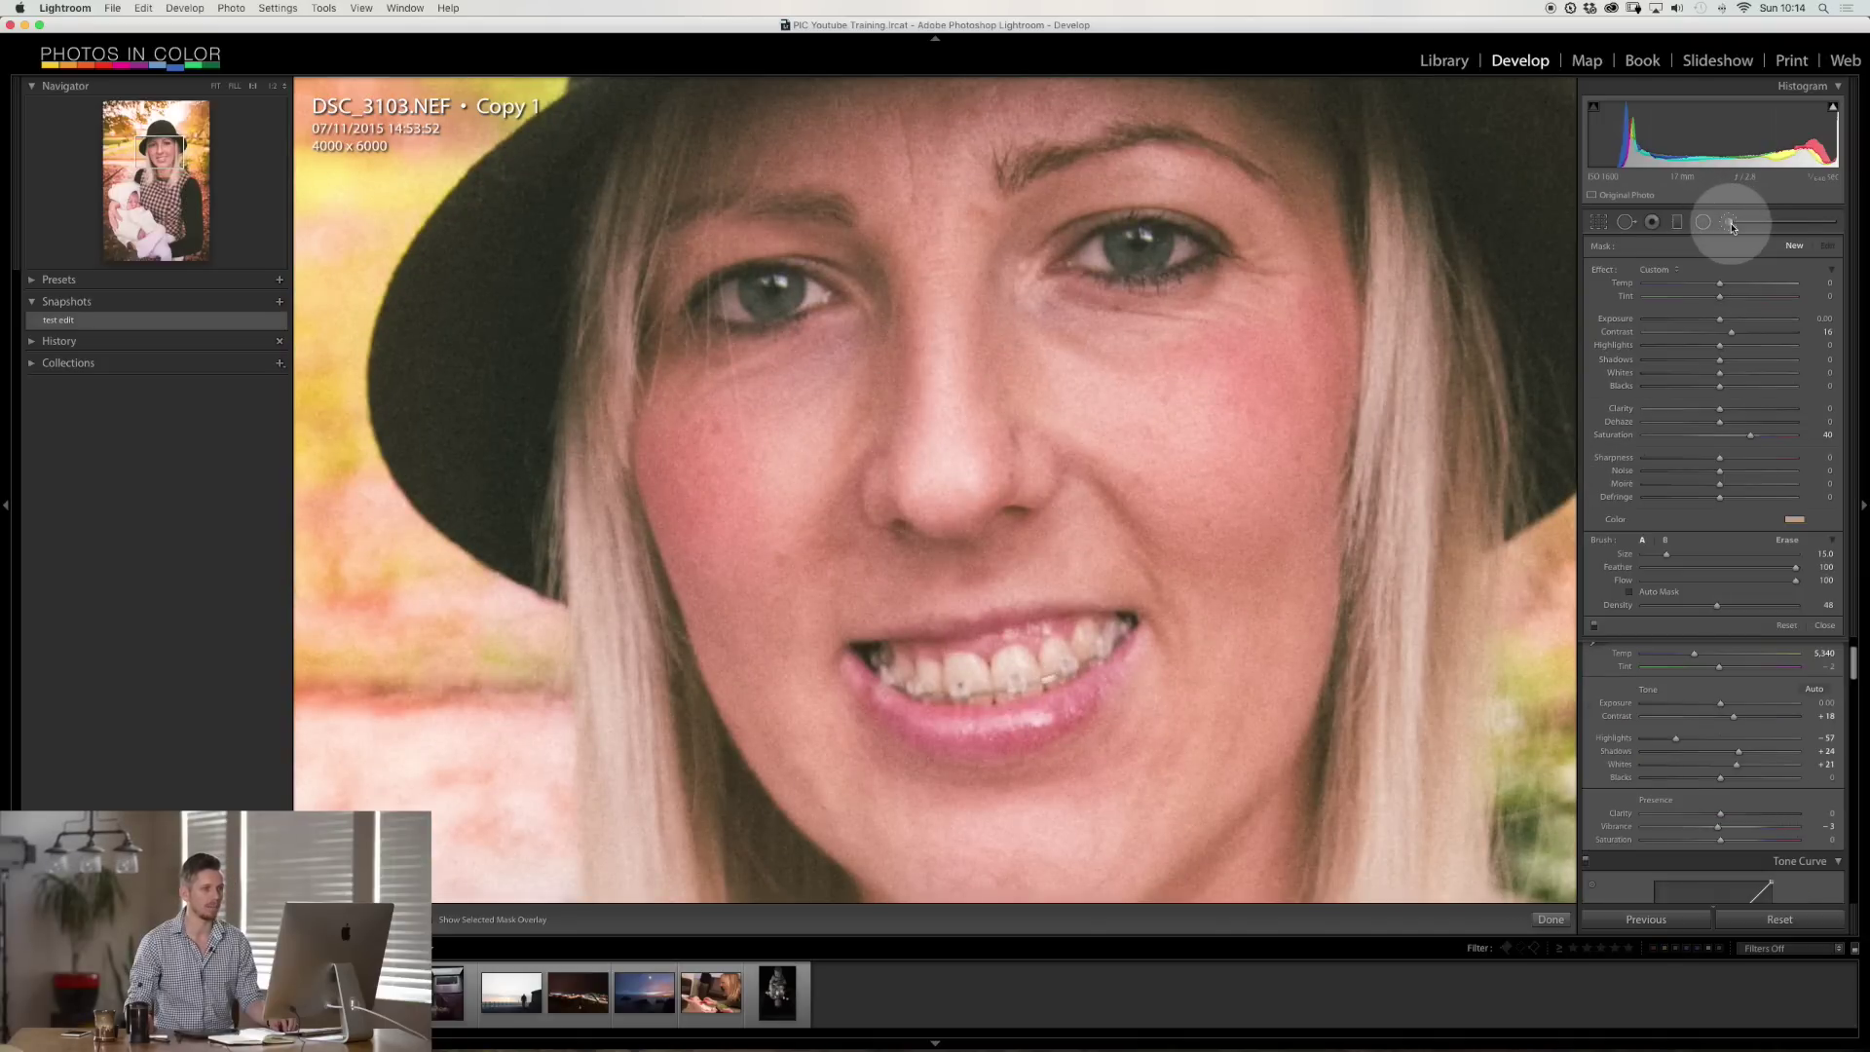
double_click(1732, 332)
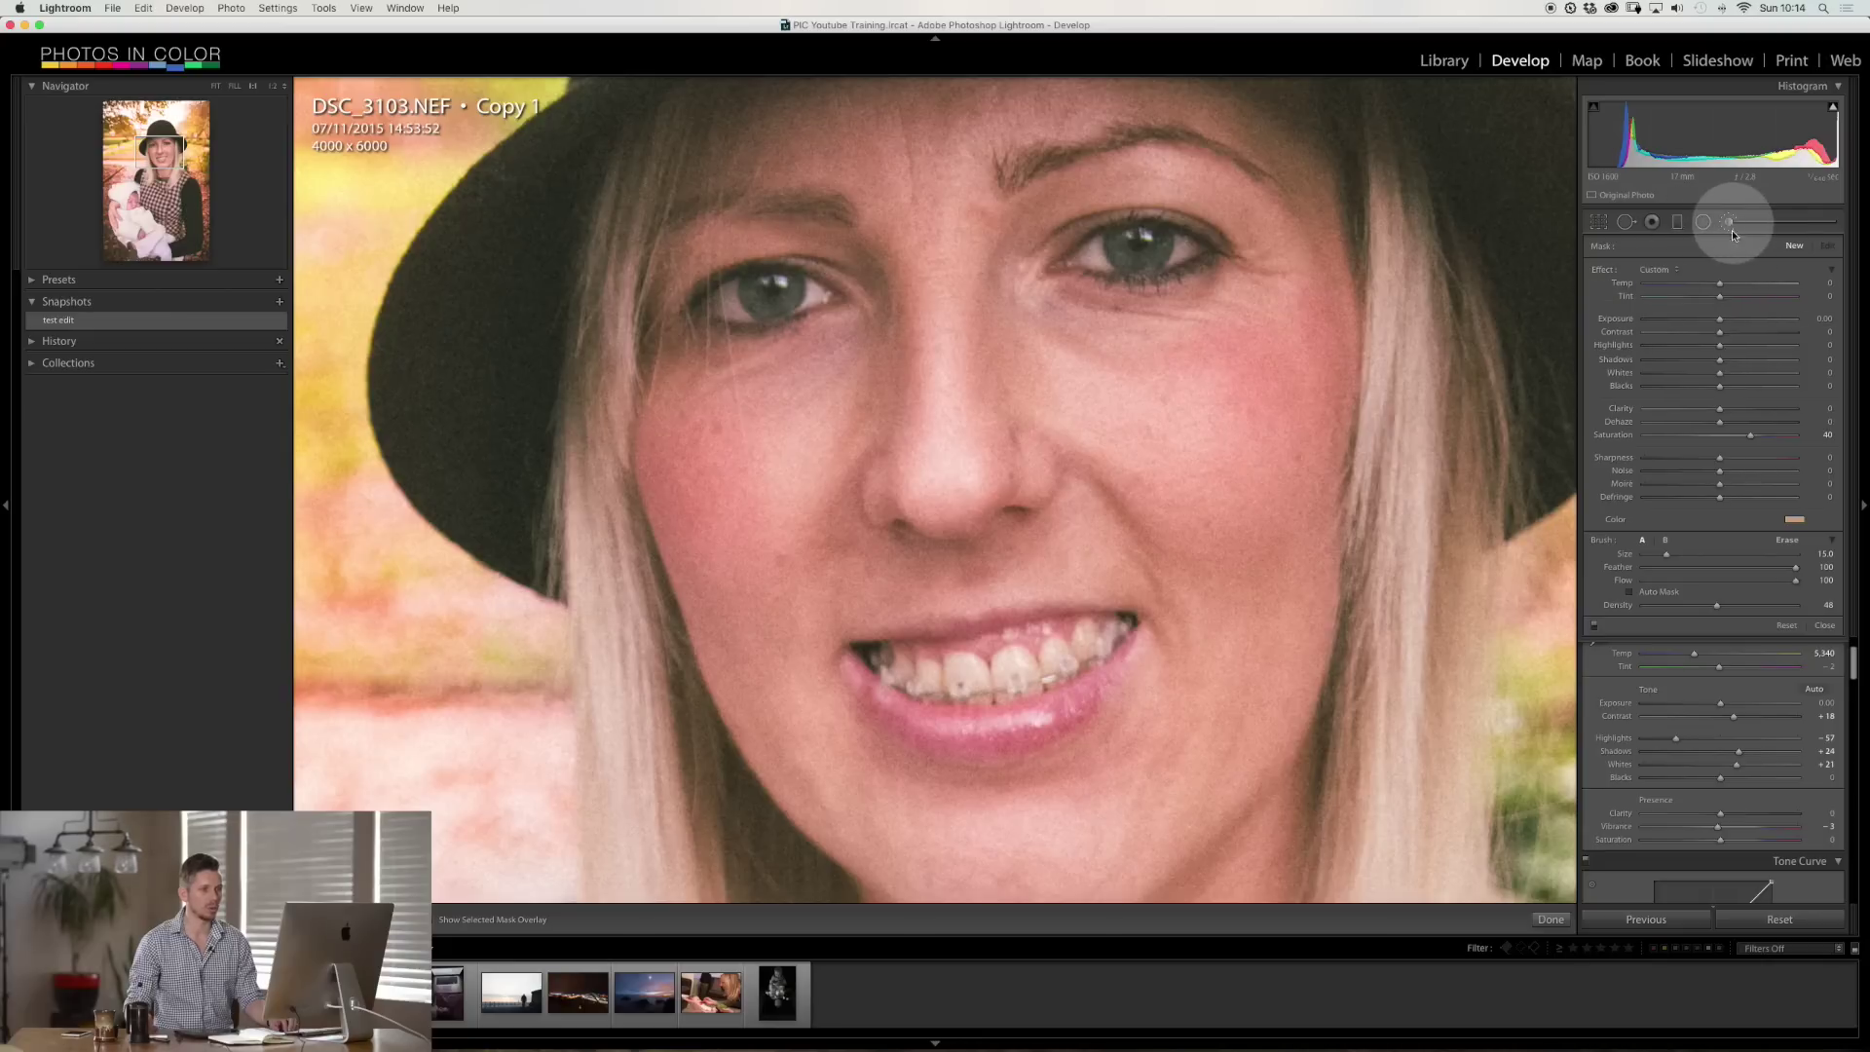
double_click(1750, 439)
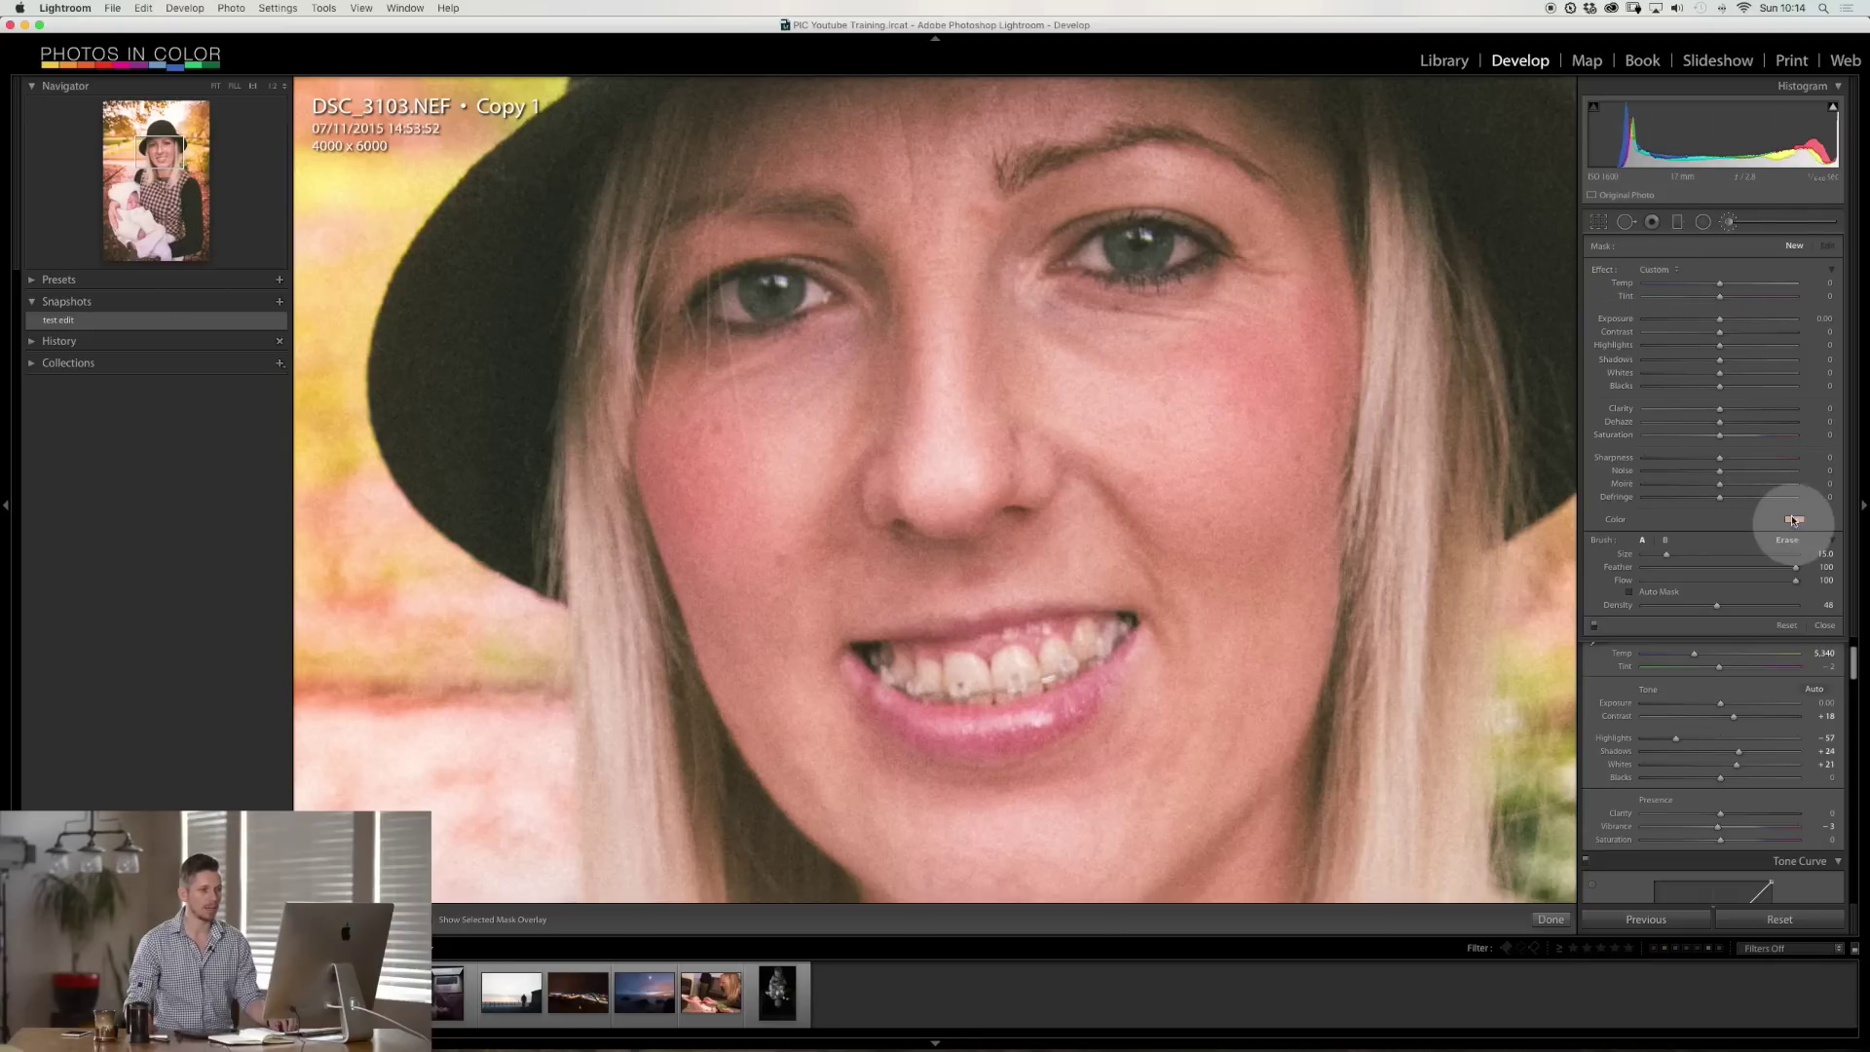
click(1794, 520)
mouse_move(1539, 570)
mouse_down()
mouse_move(1521, 608)
mouse_move(1536, 587)
mouse_up()
click(1722, 440)
drag(1719, 434, 1741, 410)
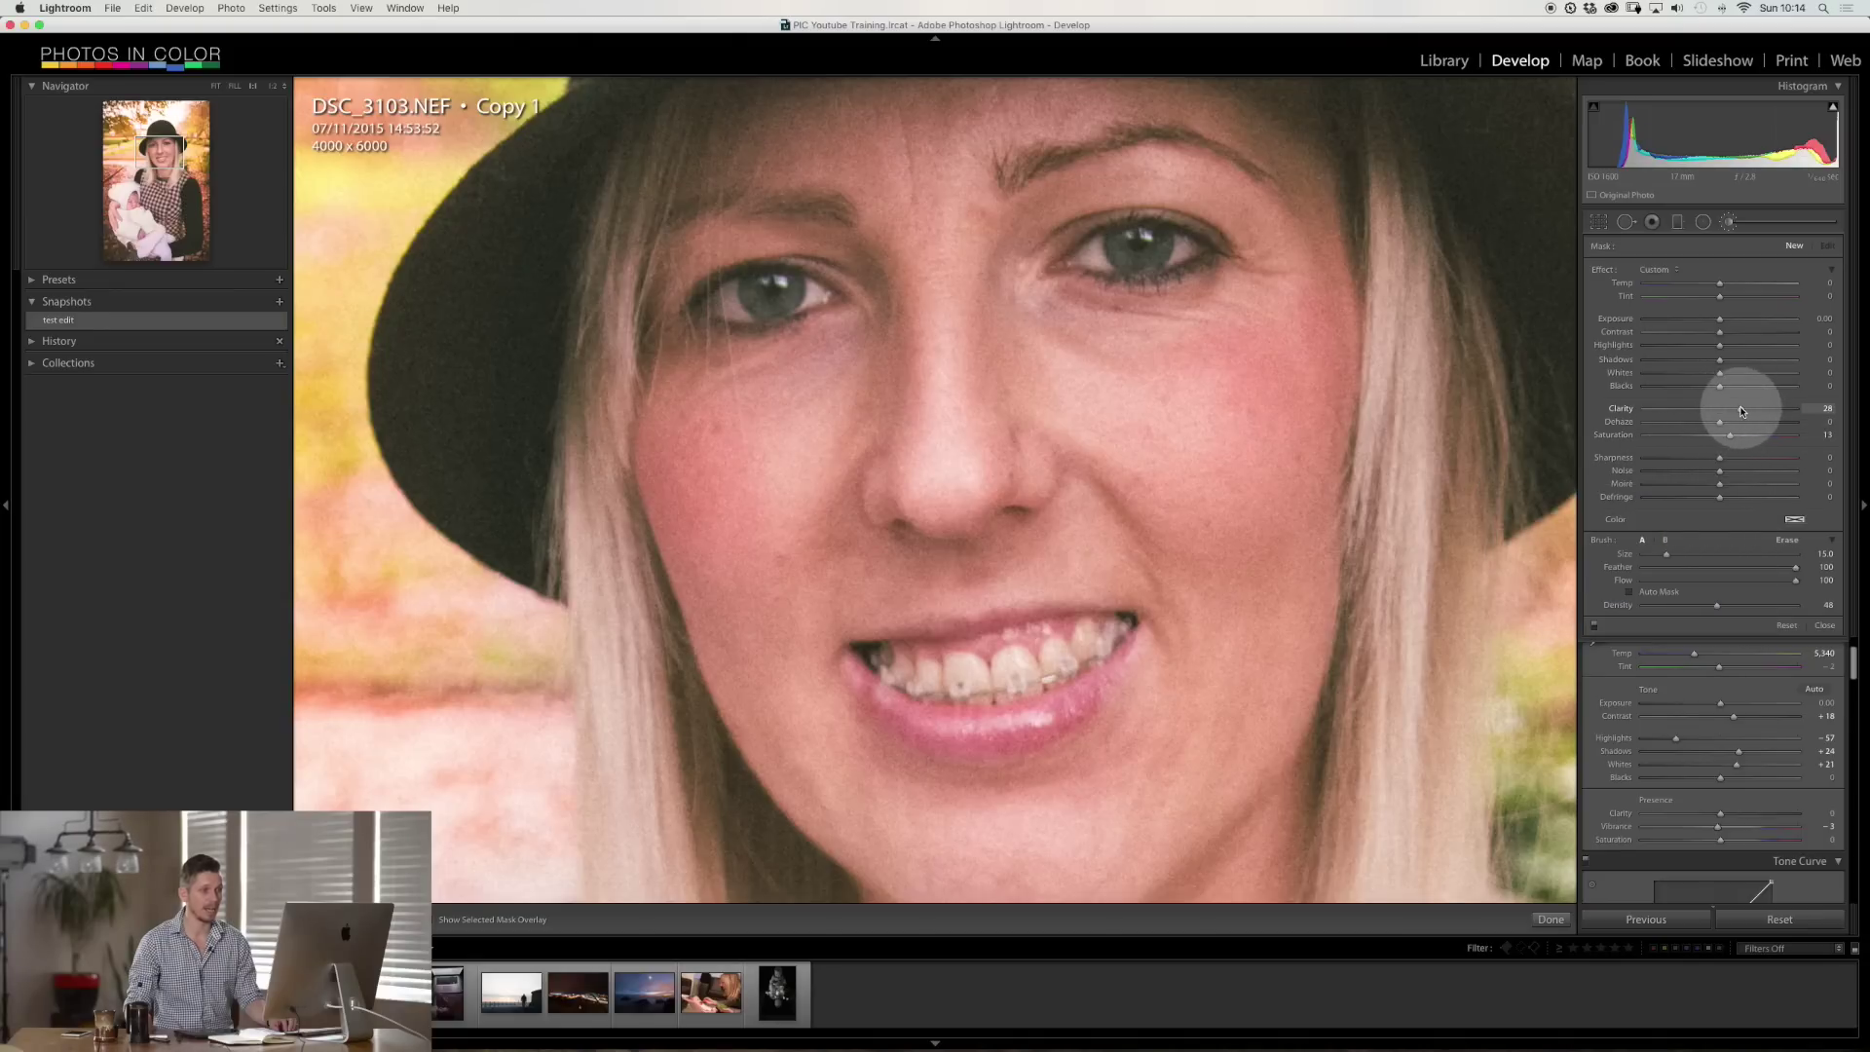
drag(1719, 321, 1721, 323)
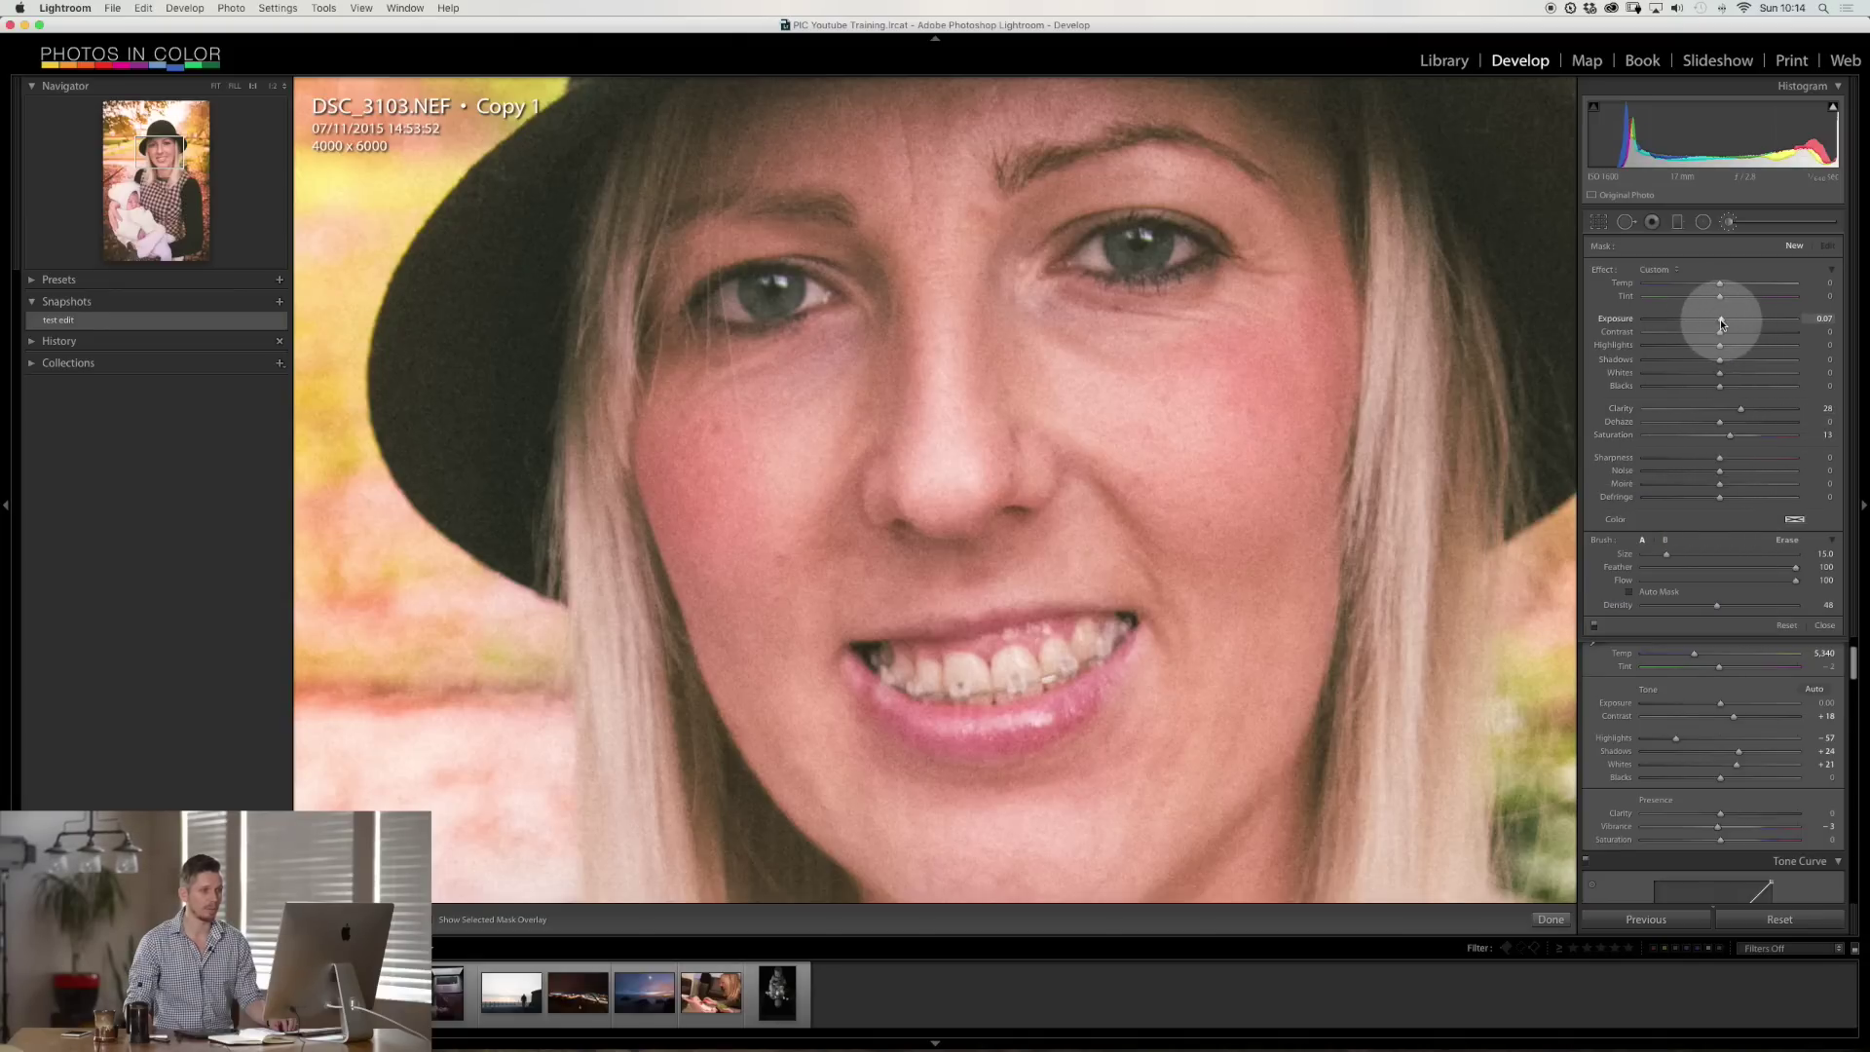
- Paint both irises, fine-tune Exposure to about 0.50, then close the brush and zoom out
click(1105, 257)
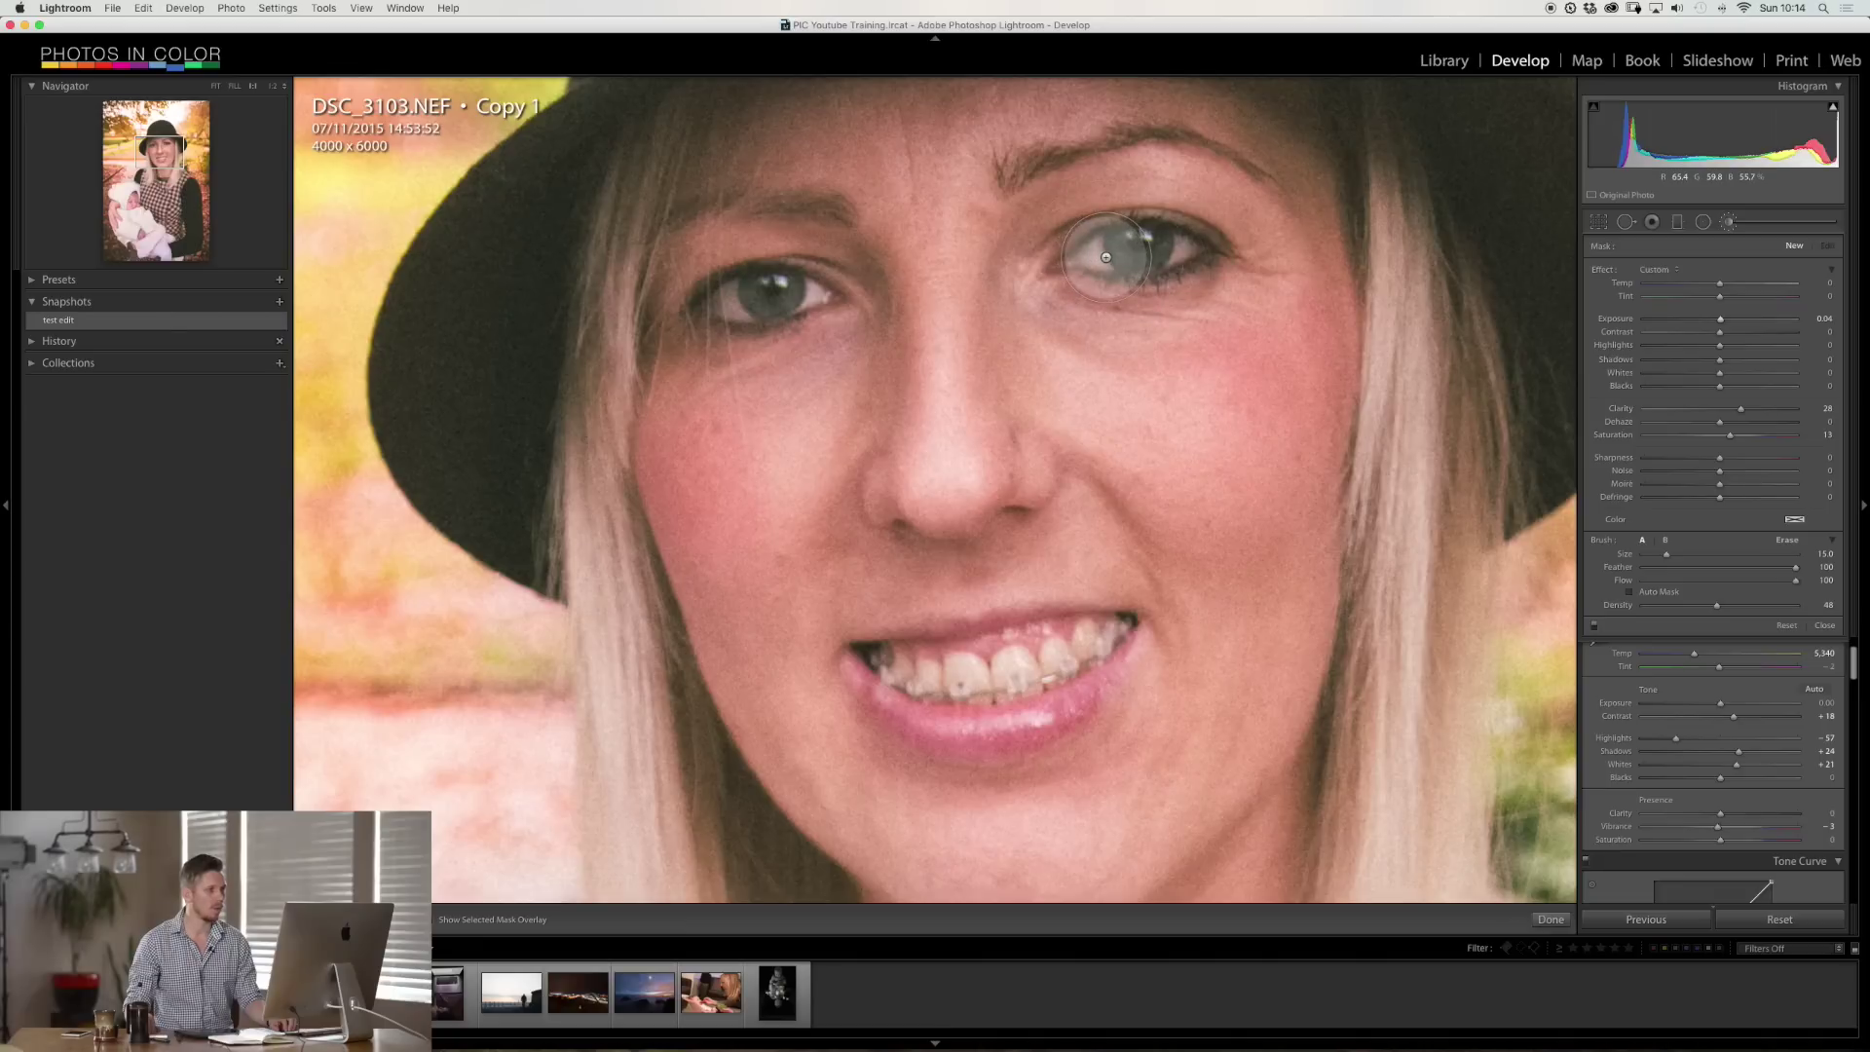
mouse_move(1105, 257)
mouse_down()
mouse_move(1153, 251)
mouse_move(1070, 249)
mouse_move(1120, 250)
mouse_move(1100, 253)
mouse_up()
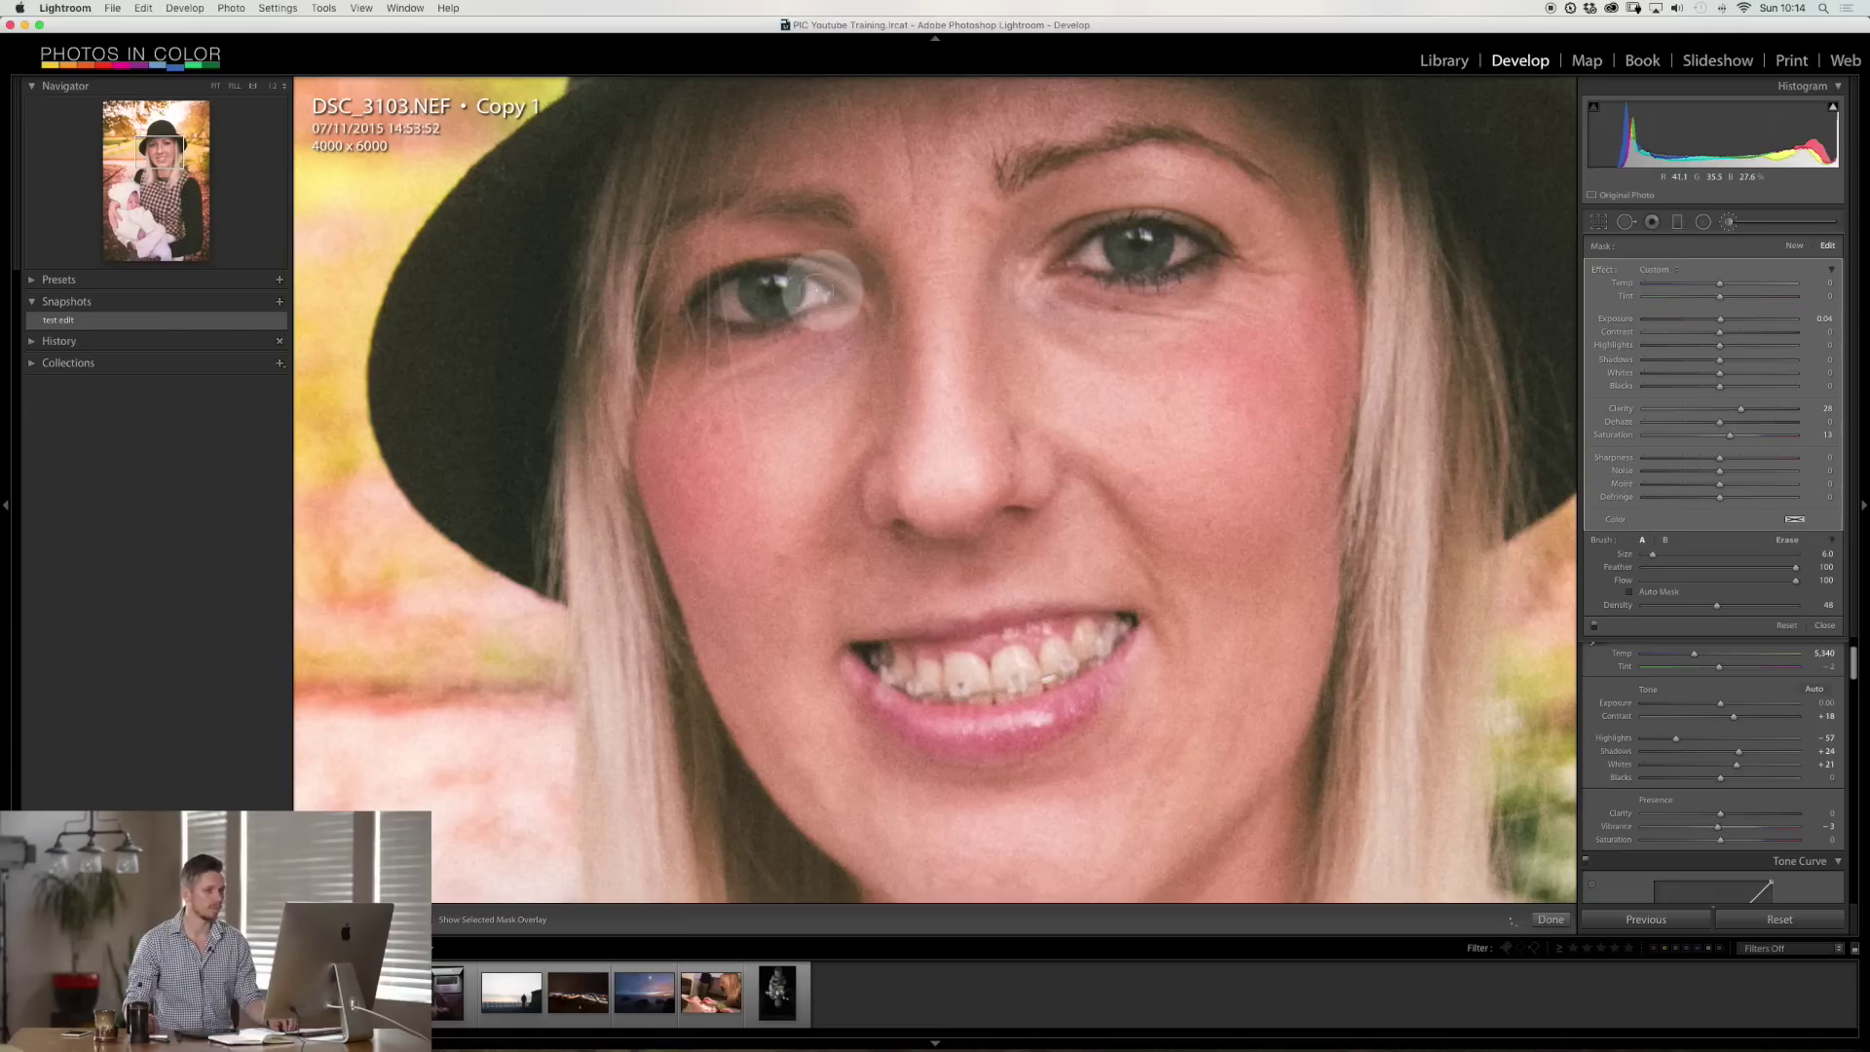
key(o)
mouse_move(889, 292)
mouse_down()
mouse_move(725, 300)
mouse_move(778, 284)
mouse_move(805, 285)
mouse_move(735, 304)
mouse_up()
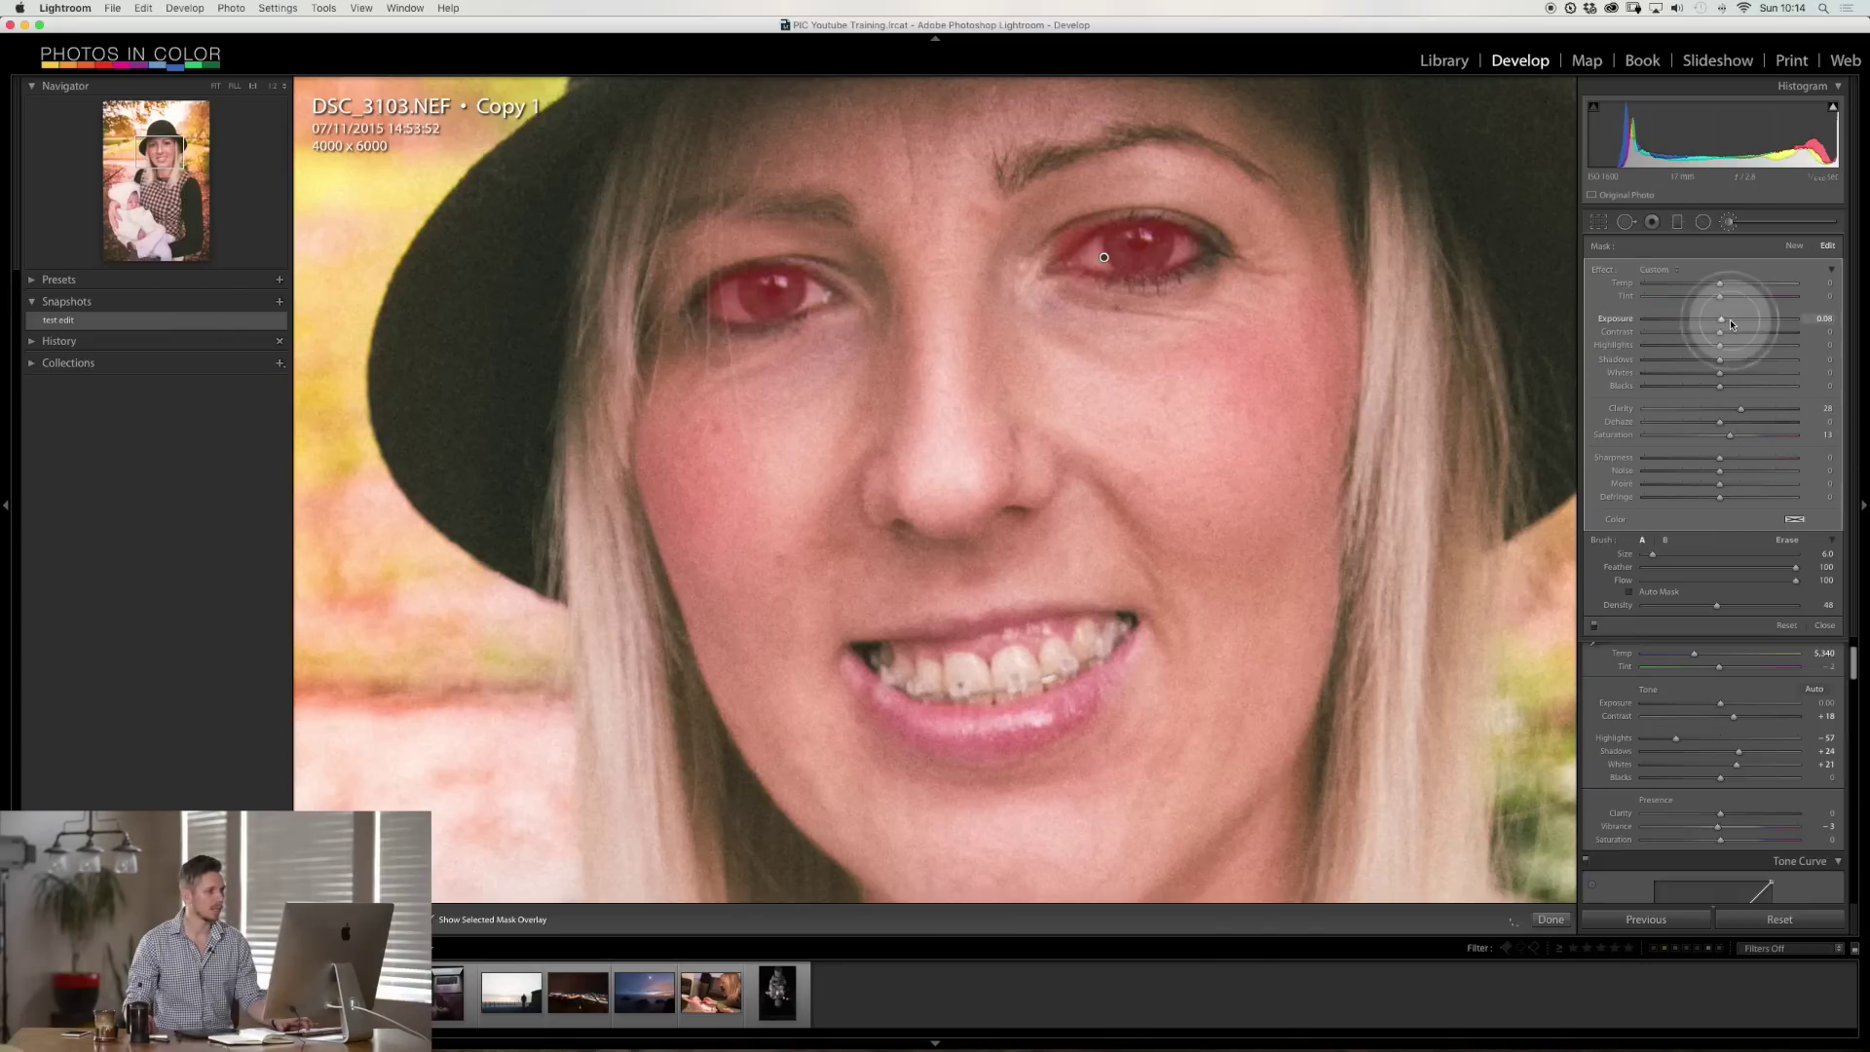
key(o)
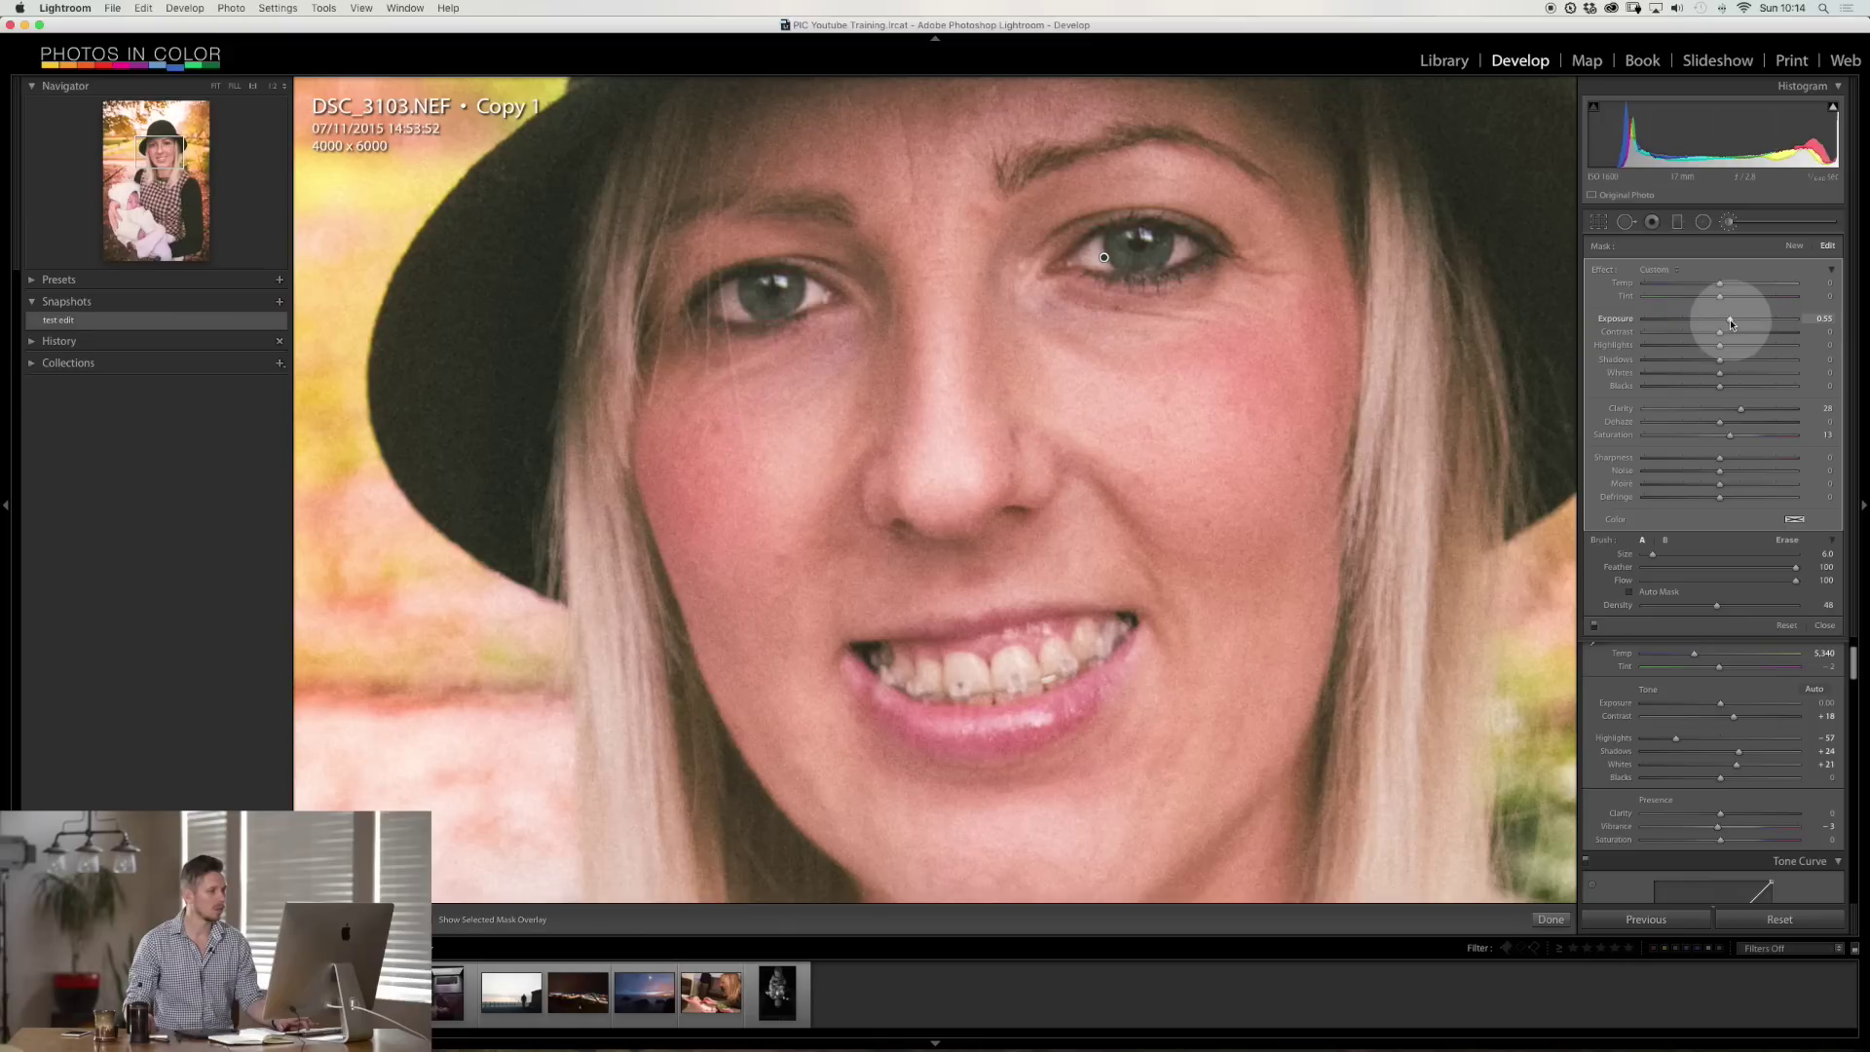
drag(1730, 323, 1731, 324)
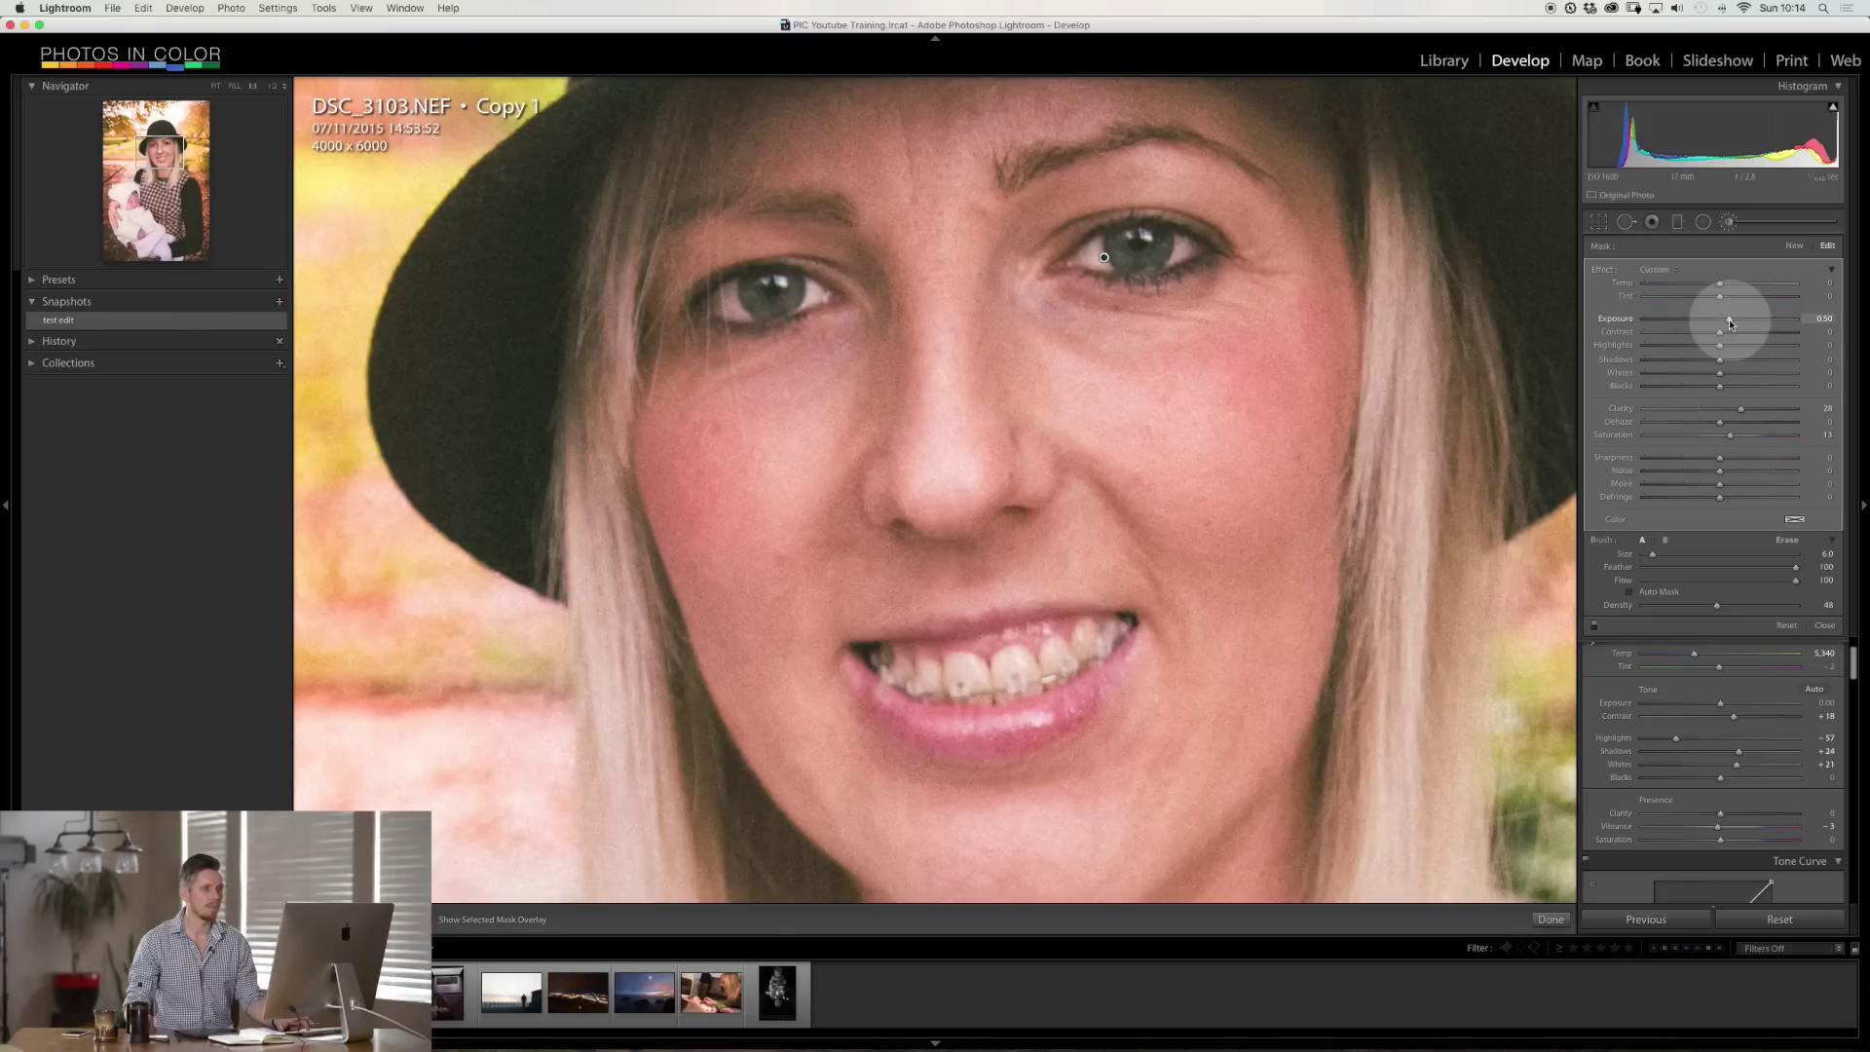
click(1728, 222)
click(1132, 414)
click(1387, 489)
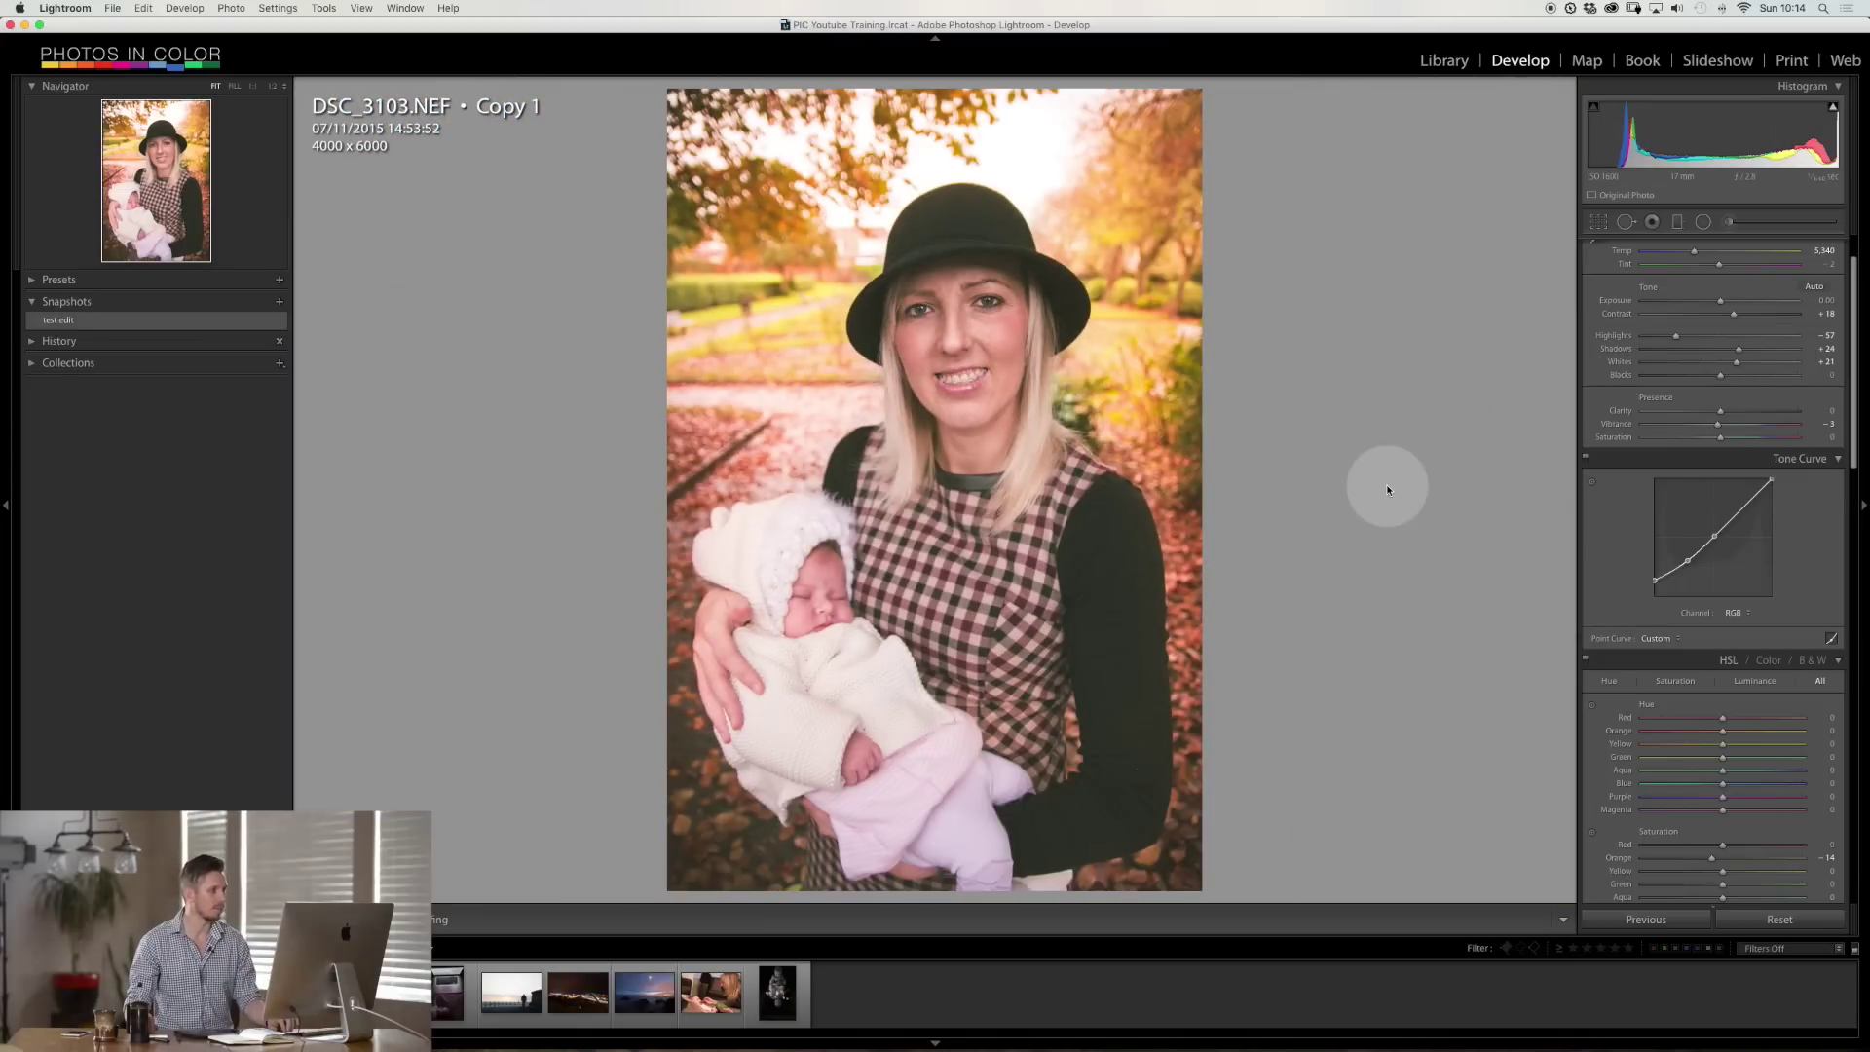
- Drop the tone curve's black point to about 9.8% output, comparing the edit against the original and master photo
key(backslash)
key(backslash)
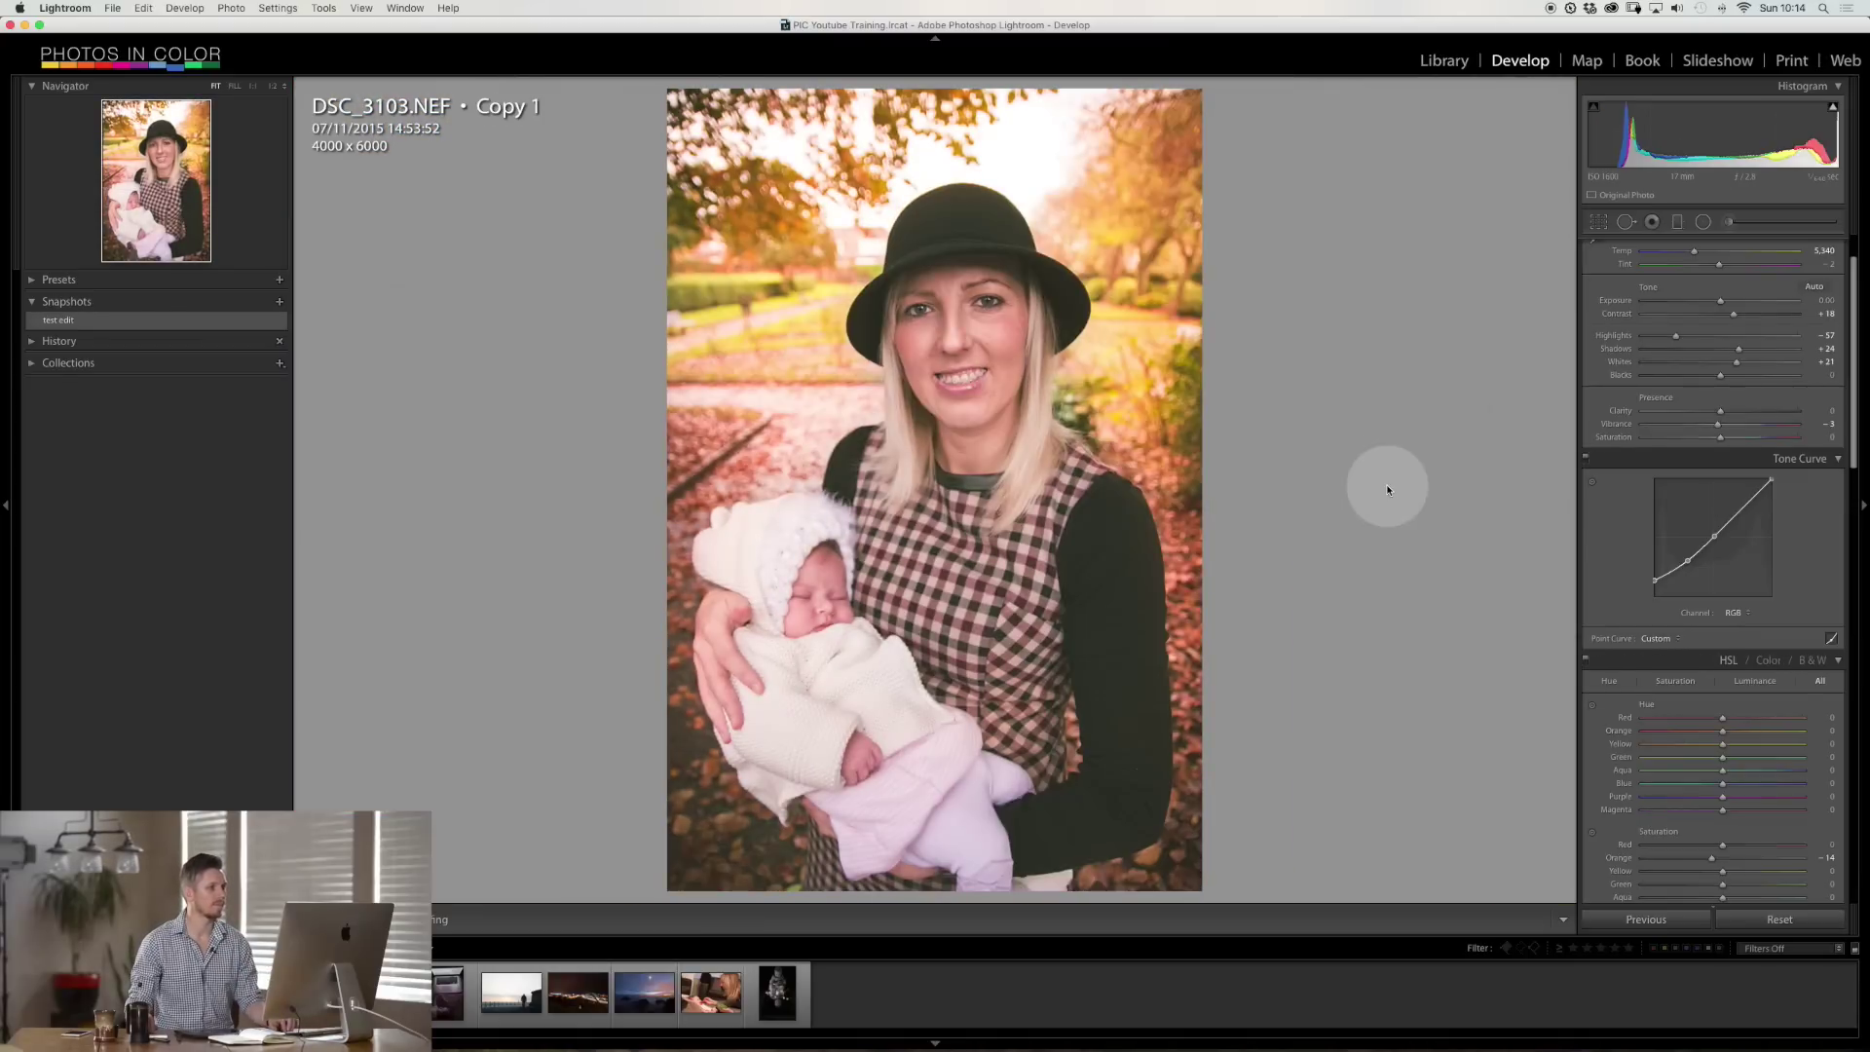
key(backslash)
key(backslash)
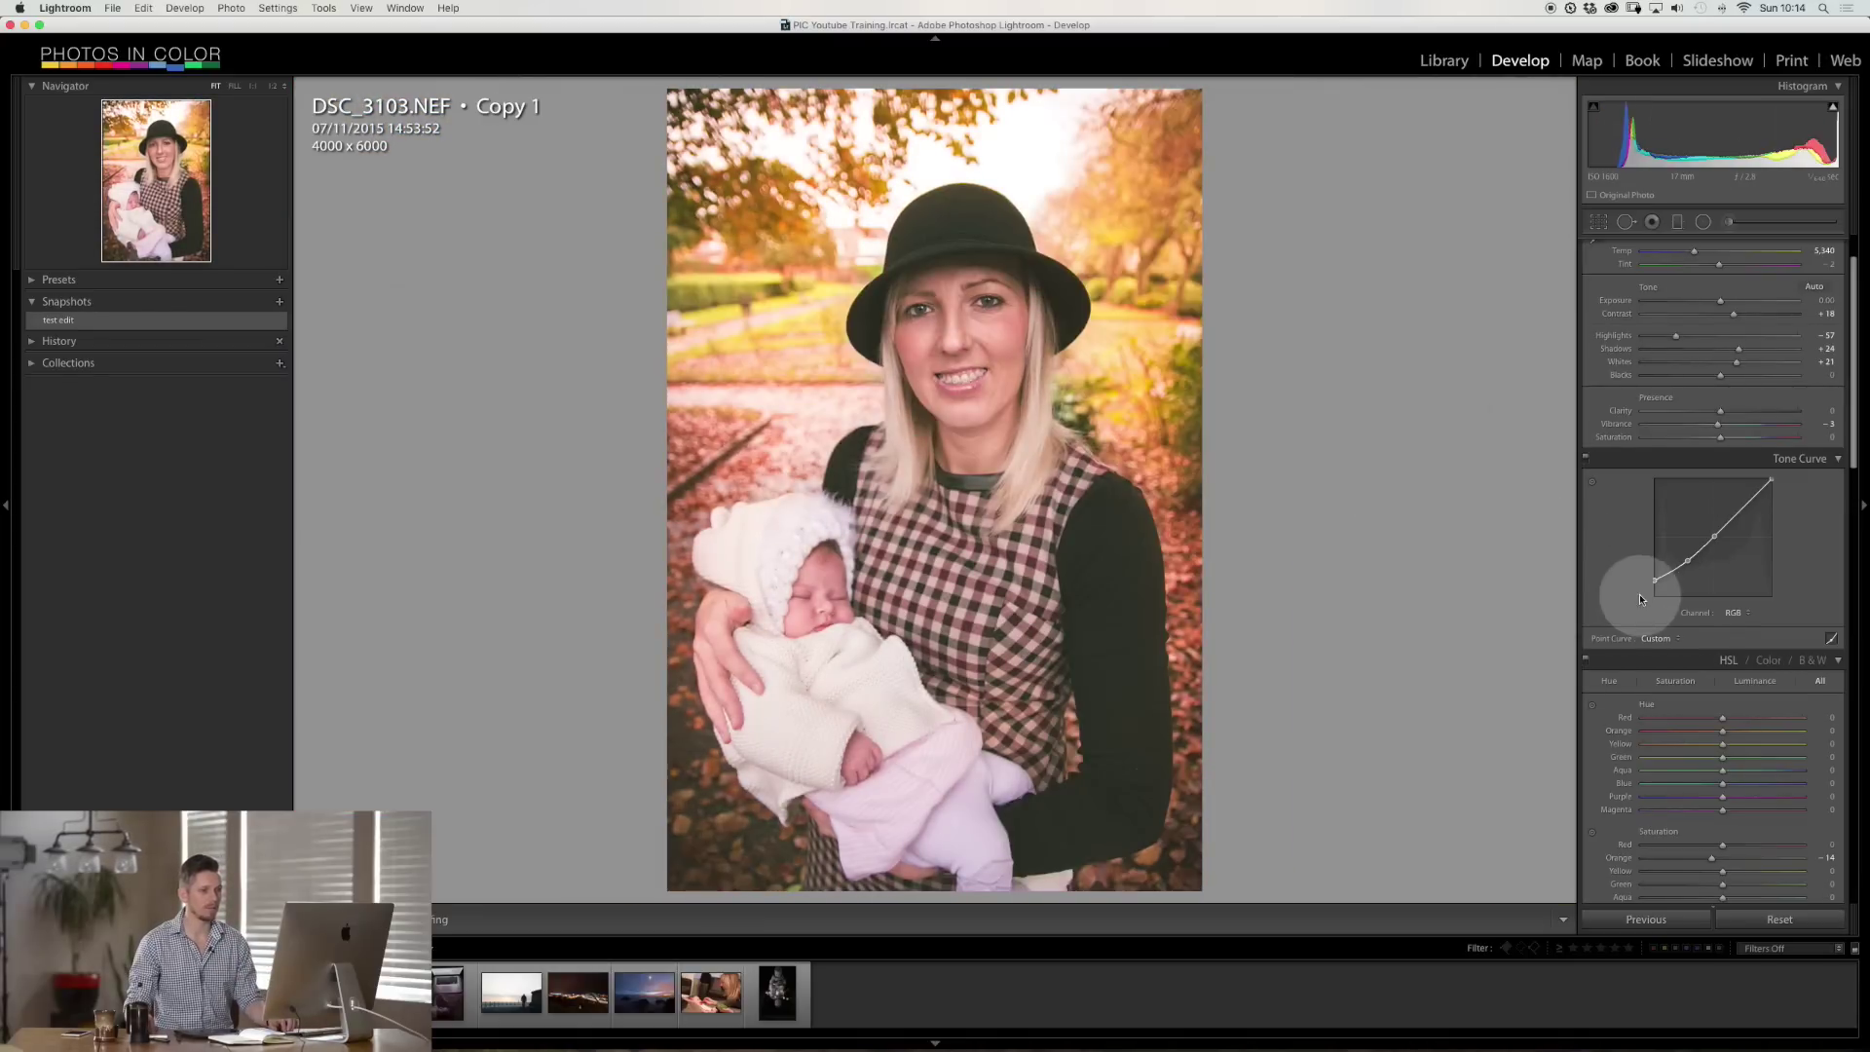
drag(1655, 579, 1653, 584)
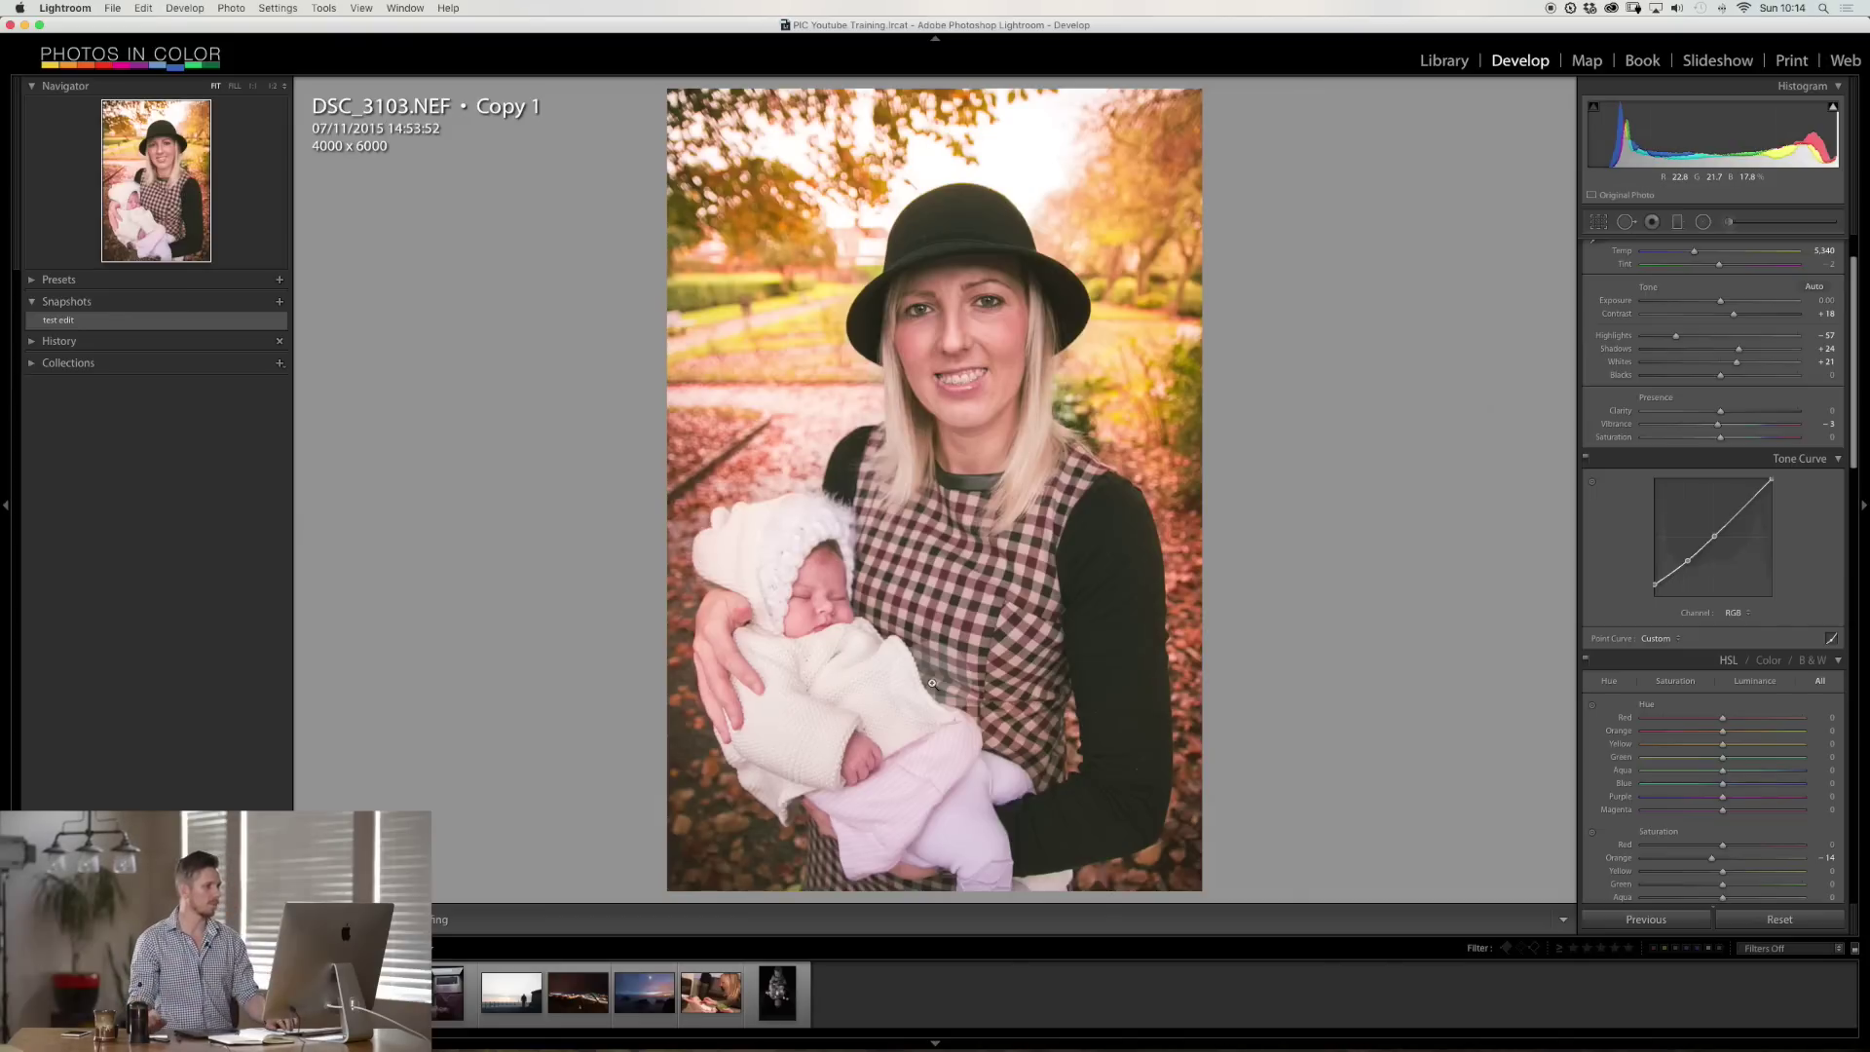
key(Left)
key(Right)
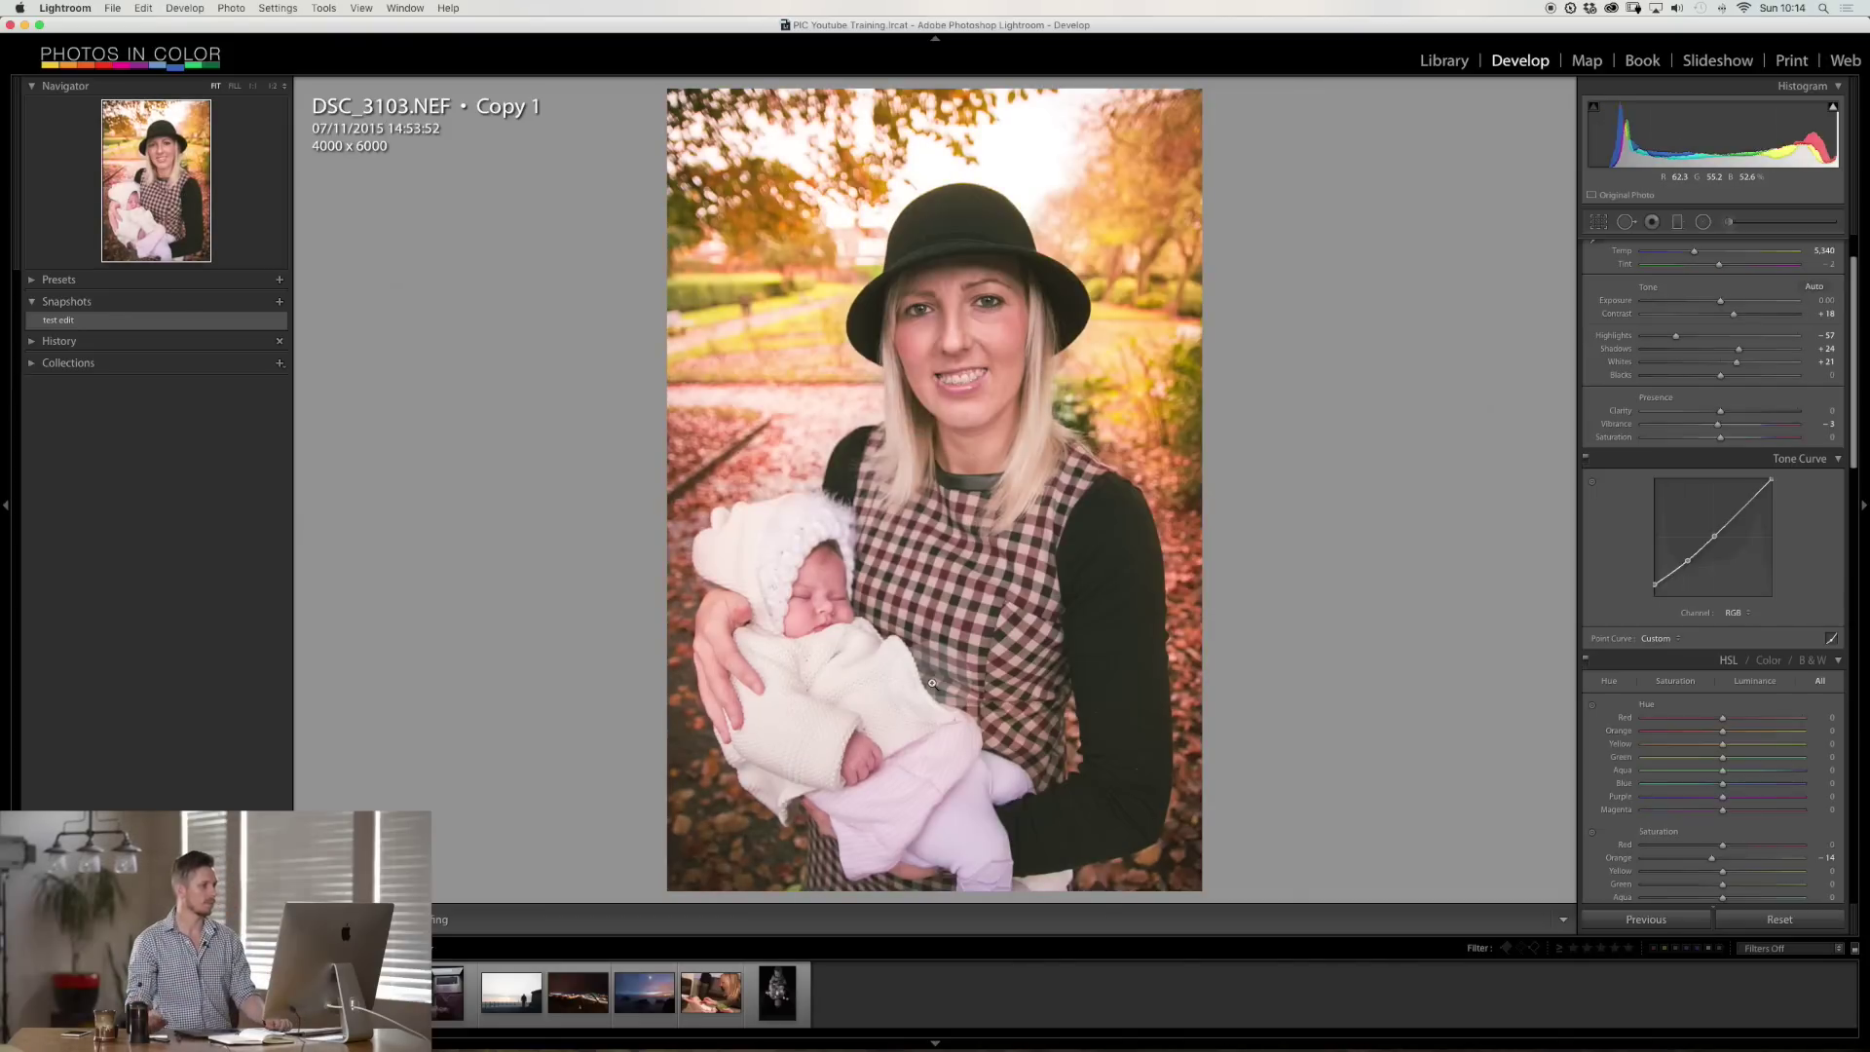